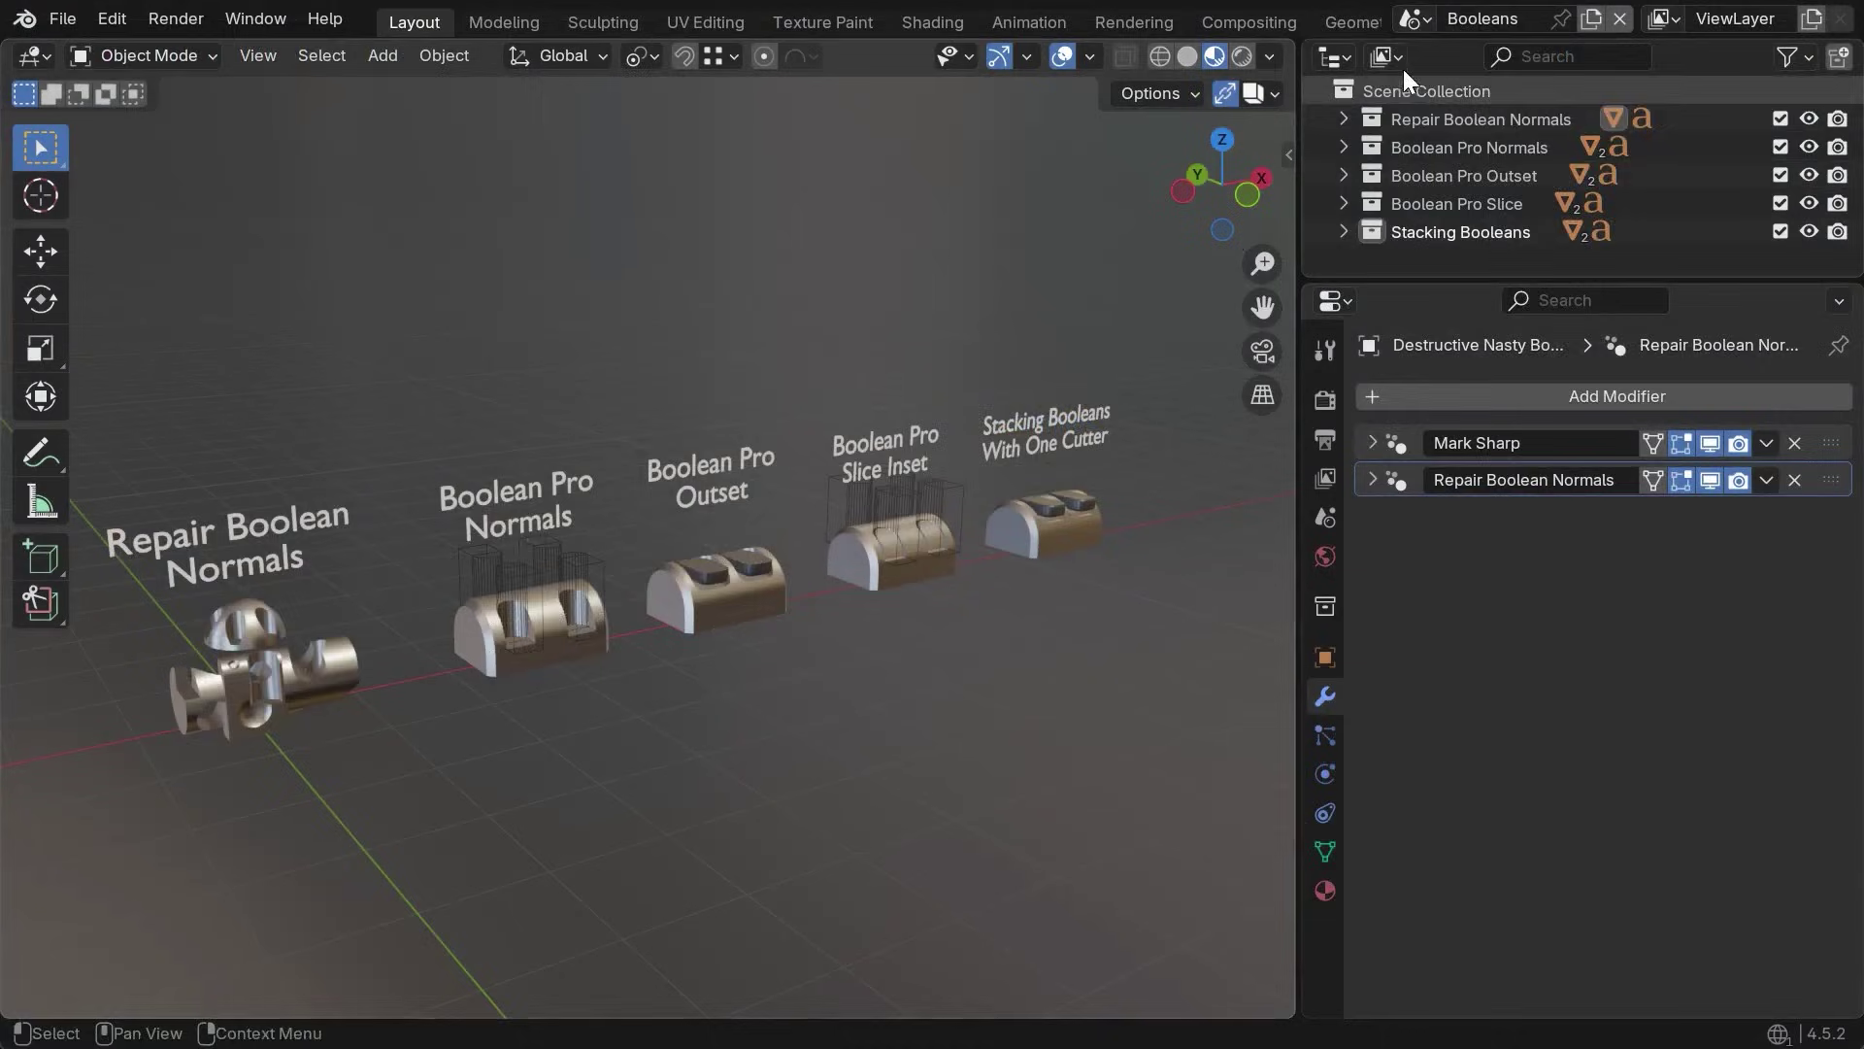
- Browse the Normal Modifiers, Other Modifiers, Smooth Normals, Surface Project/Insert and Visualize Modifiers scenes to see the available modifier examples
click(1389, 18)
click(1452, 91)
click(1388, 19)
click(1446, 118)
click(1388, 19)
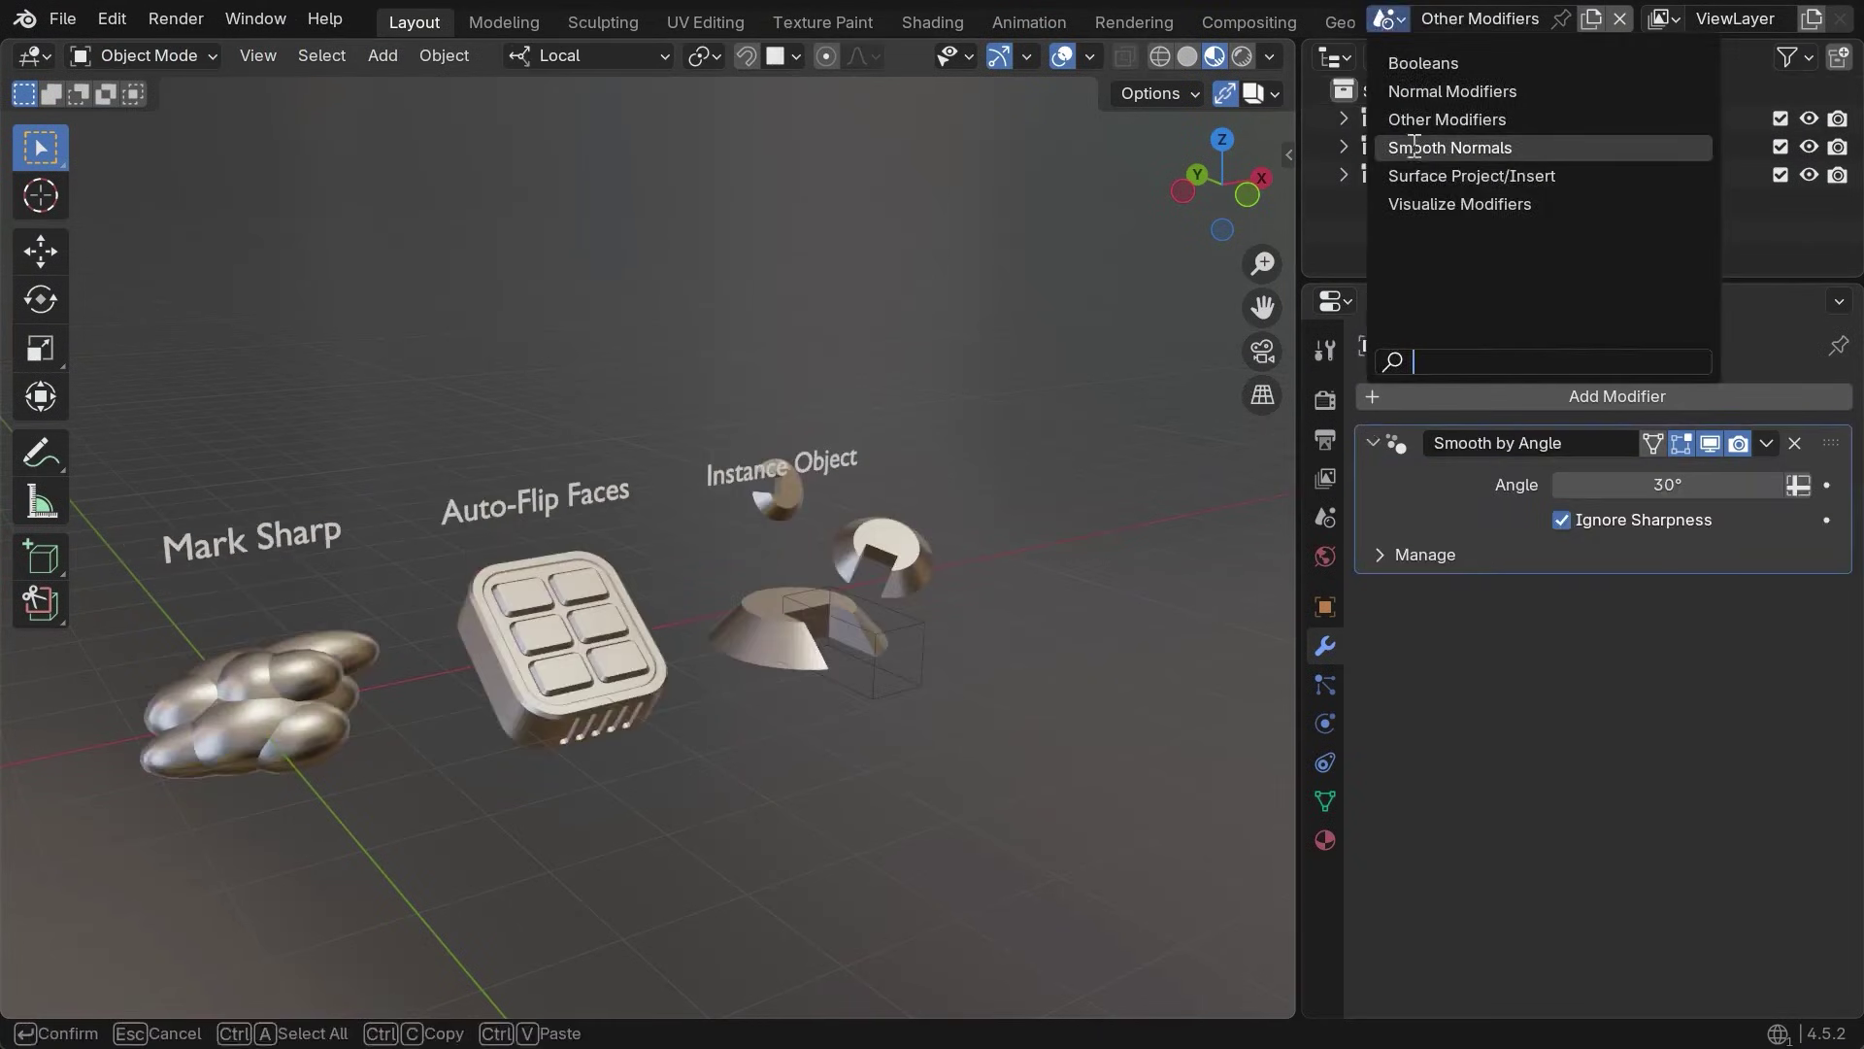
click(1413, 146)
click(1388, 18)
click(1472, 175)
click(1379, 18)
click(1379, 202)
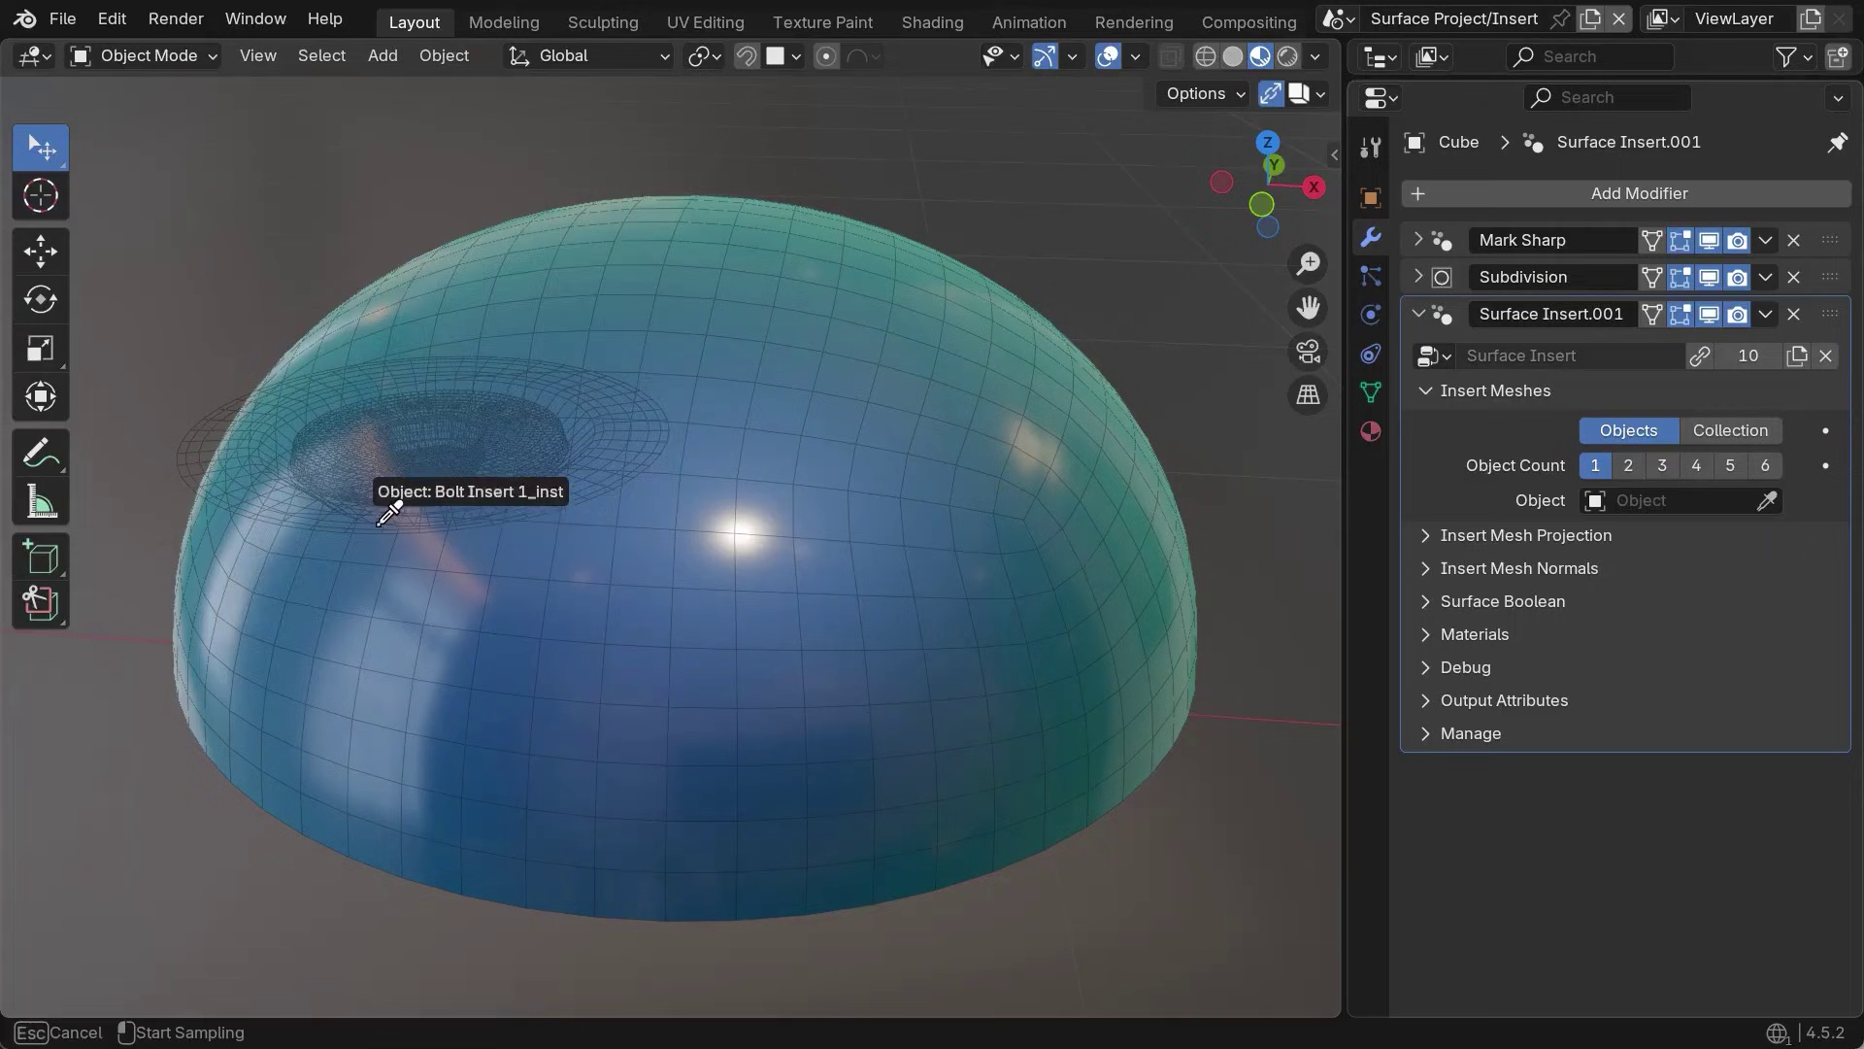
- Assign Bolt Insert 1_inst as the dome's Surface Insert object, and move and rotate it over the curved surface
click(389, 513)
key(g)
click(922, 583)
key(r)
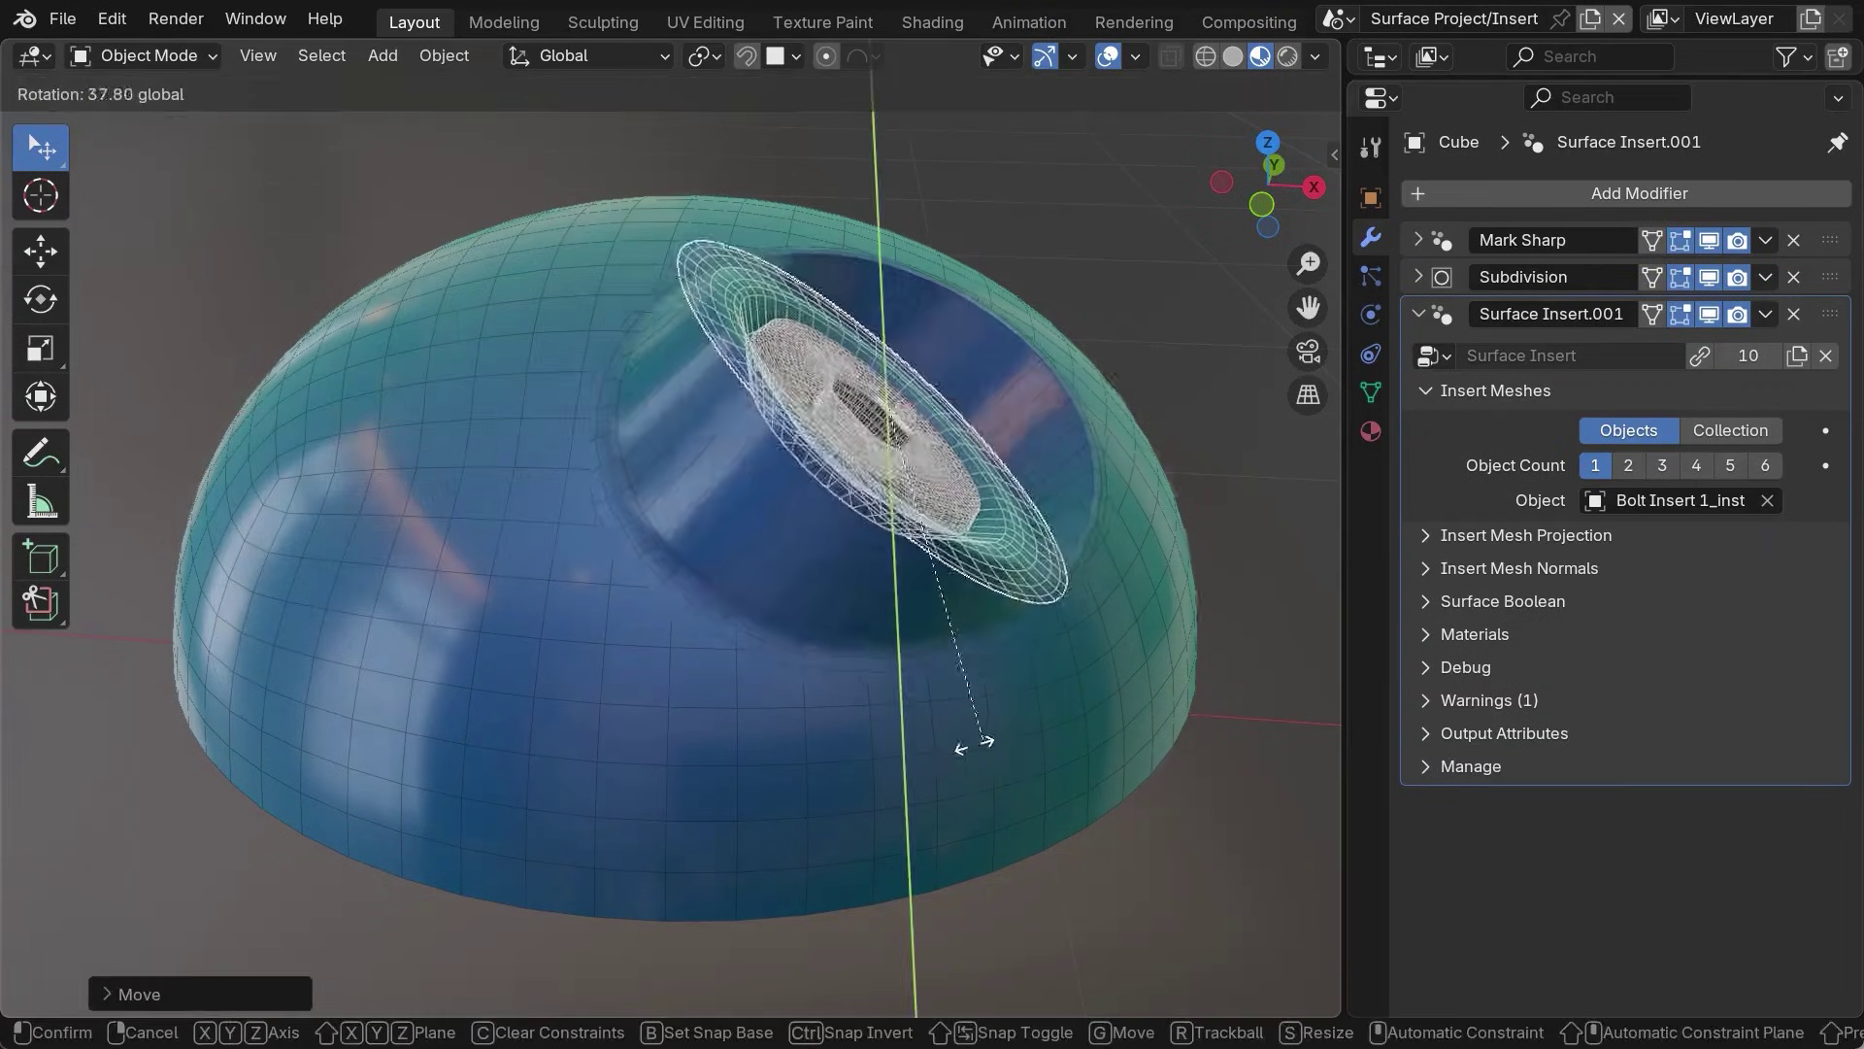
- Reposition and enlarge the handle insert on the curved body panel, and move the panel's selected end vertices
key(g)
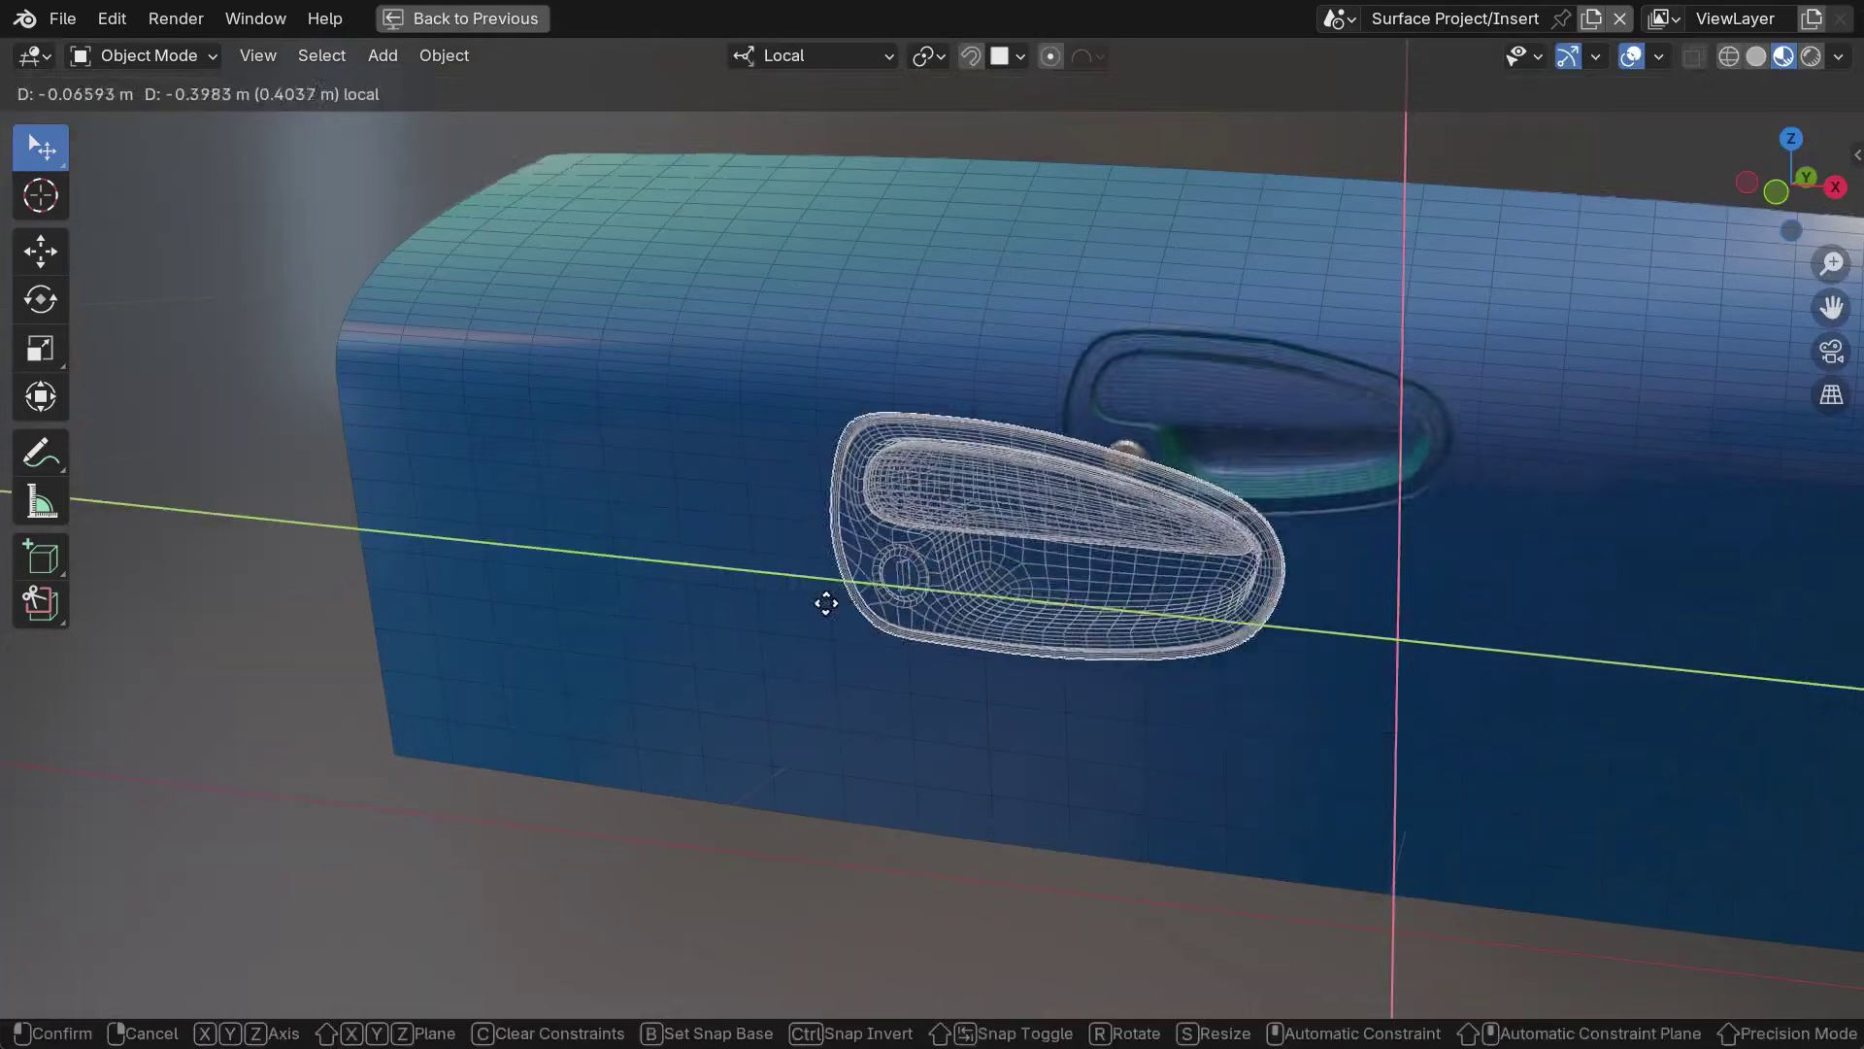
click(475, 612)
key(s)
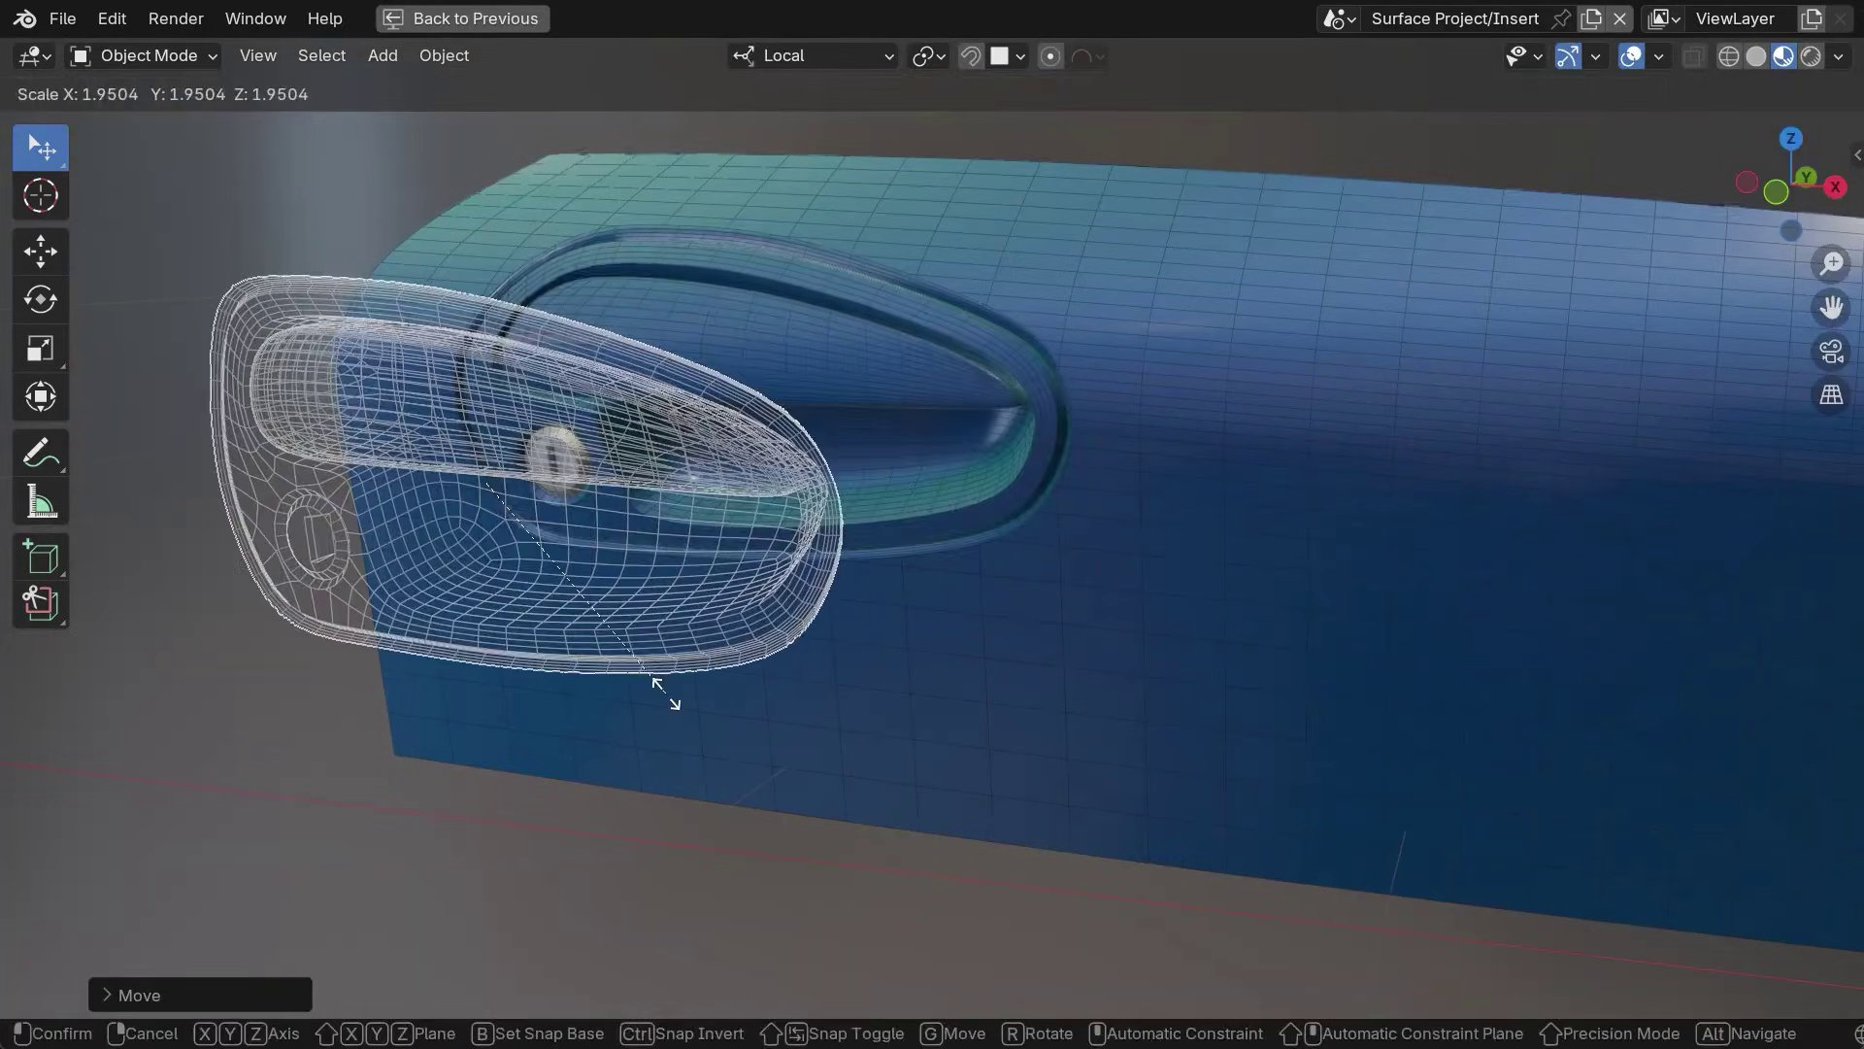
click(743, 693)
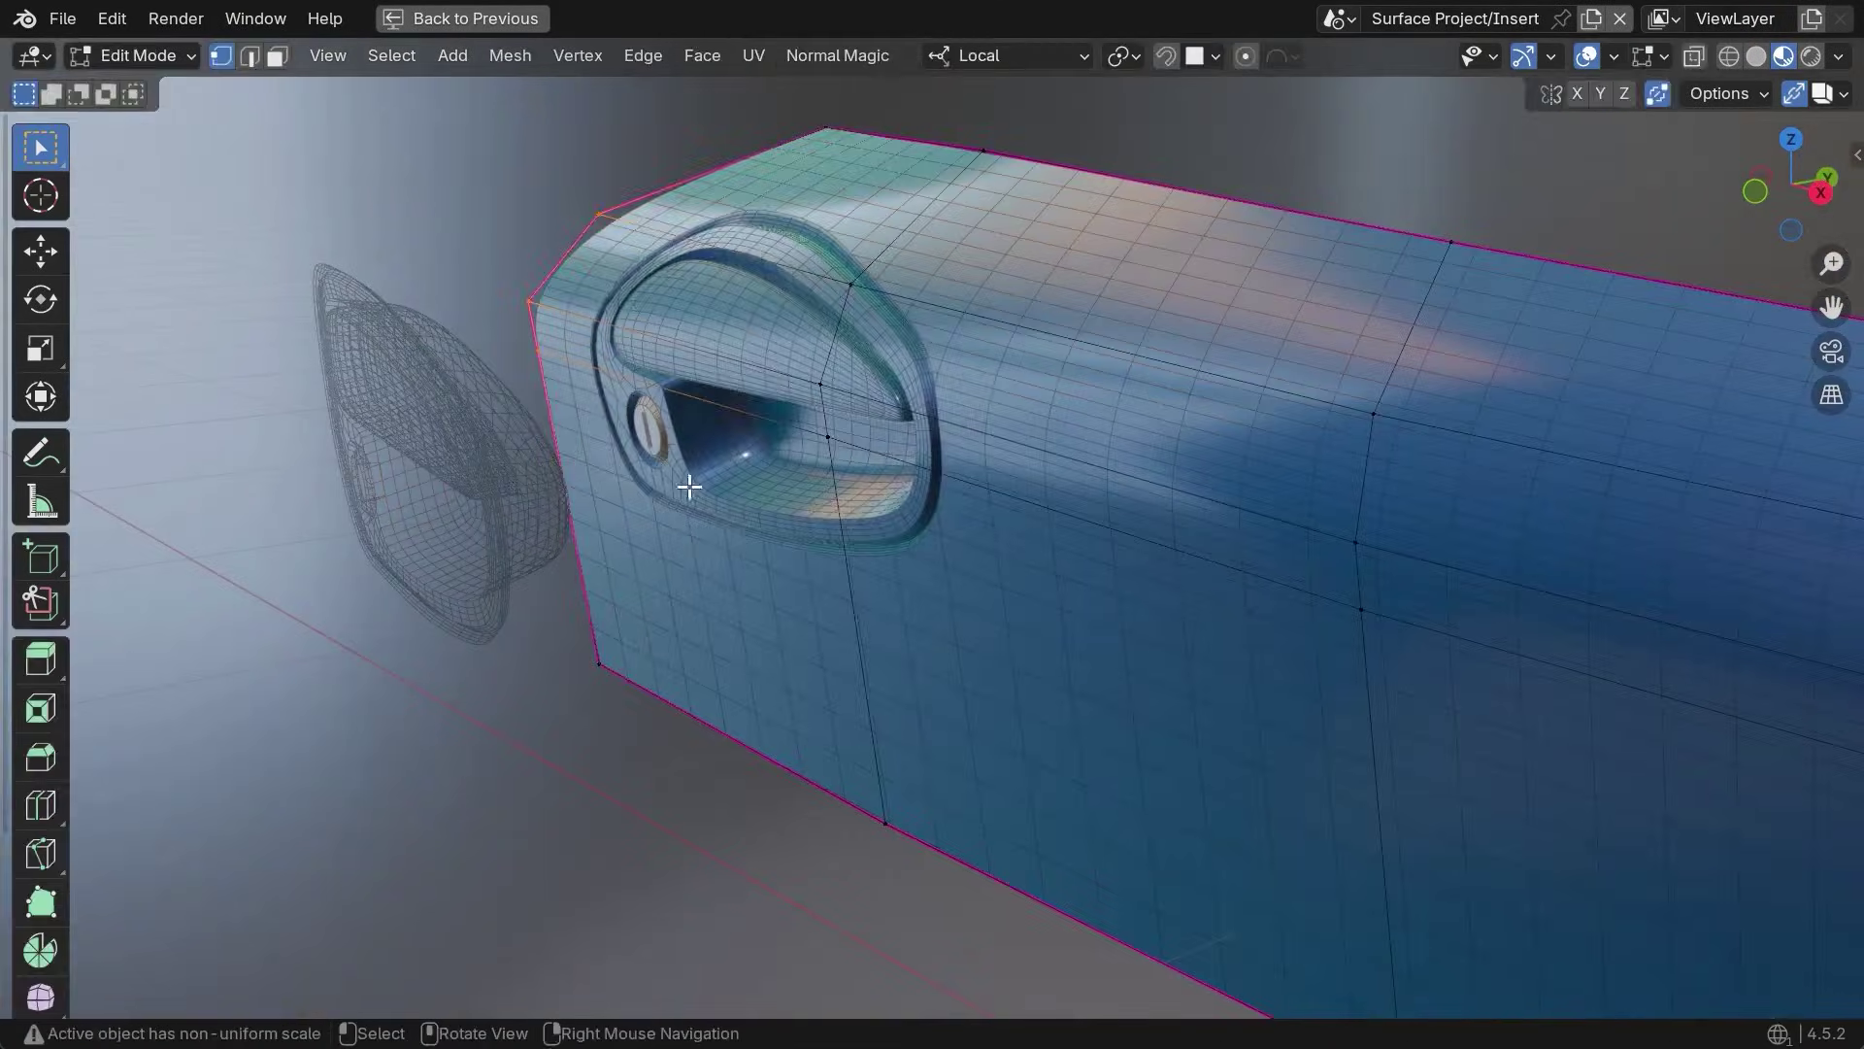
key(g)
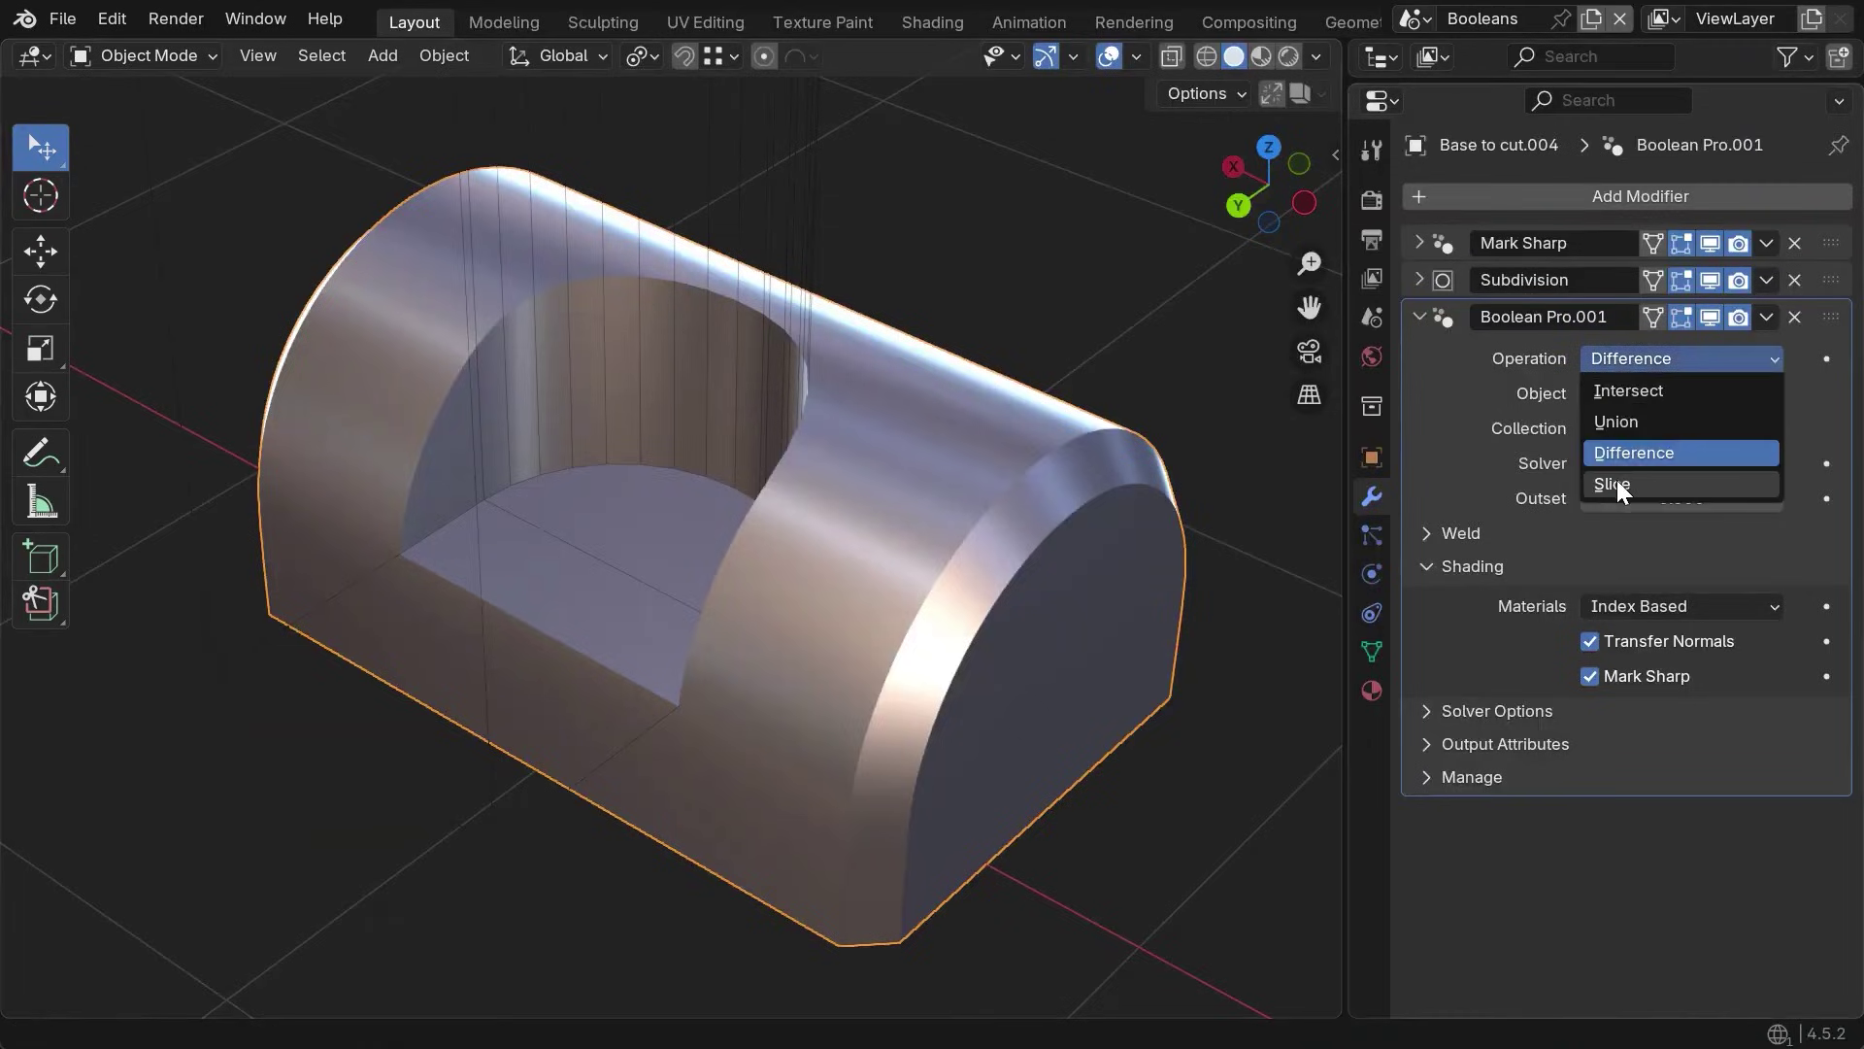
- Change the Boolean Pro operation on the rounded base to Slice and adjust the slice settings
click(1617, 483)
drag(1650, 568, 1680, 568)
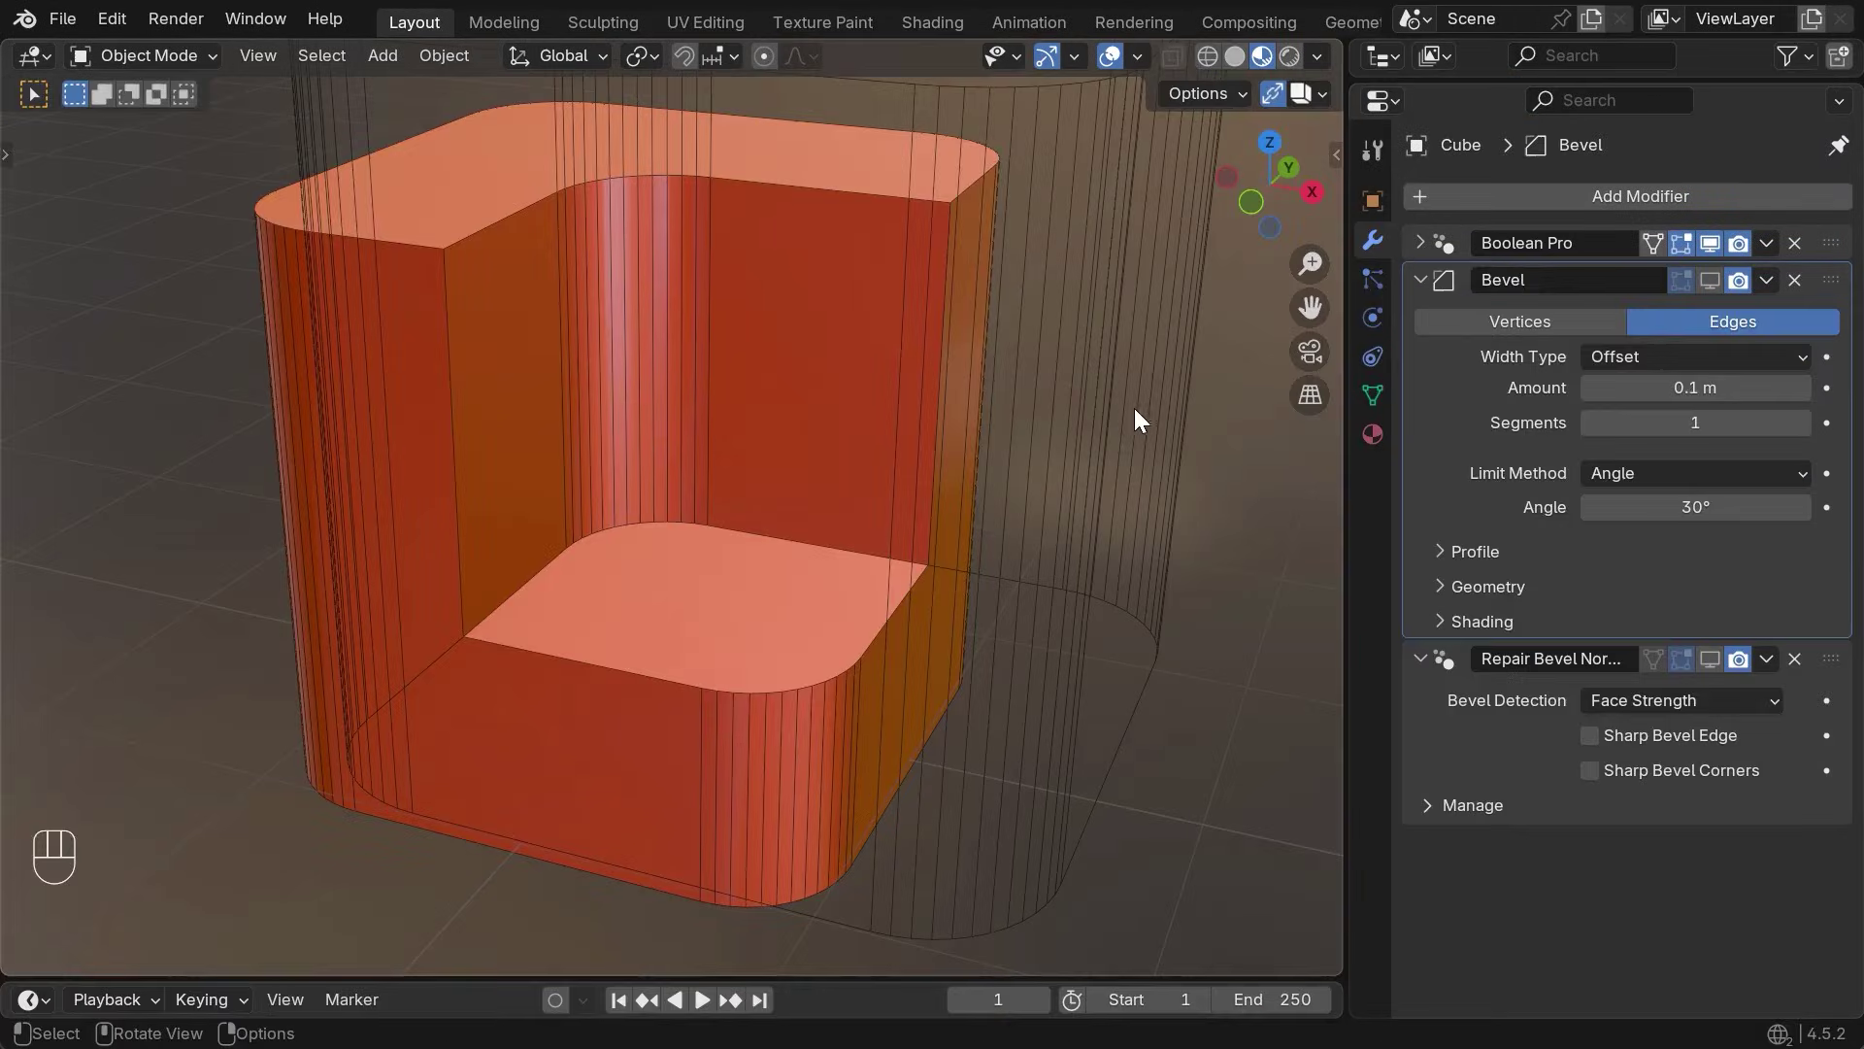
- Try moving the rounded cutter to shift the boolean cut in the red cube
click(1144, 406)
key(g)
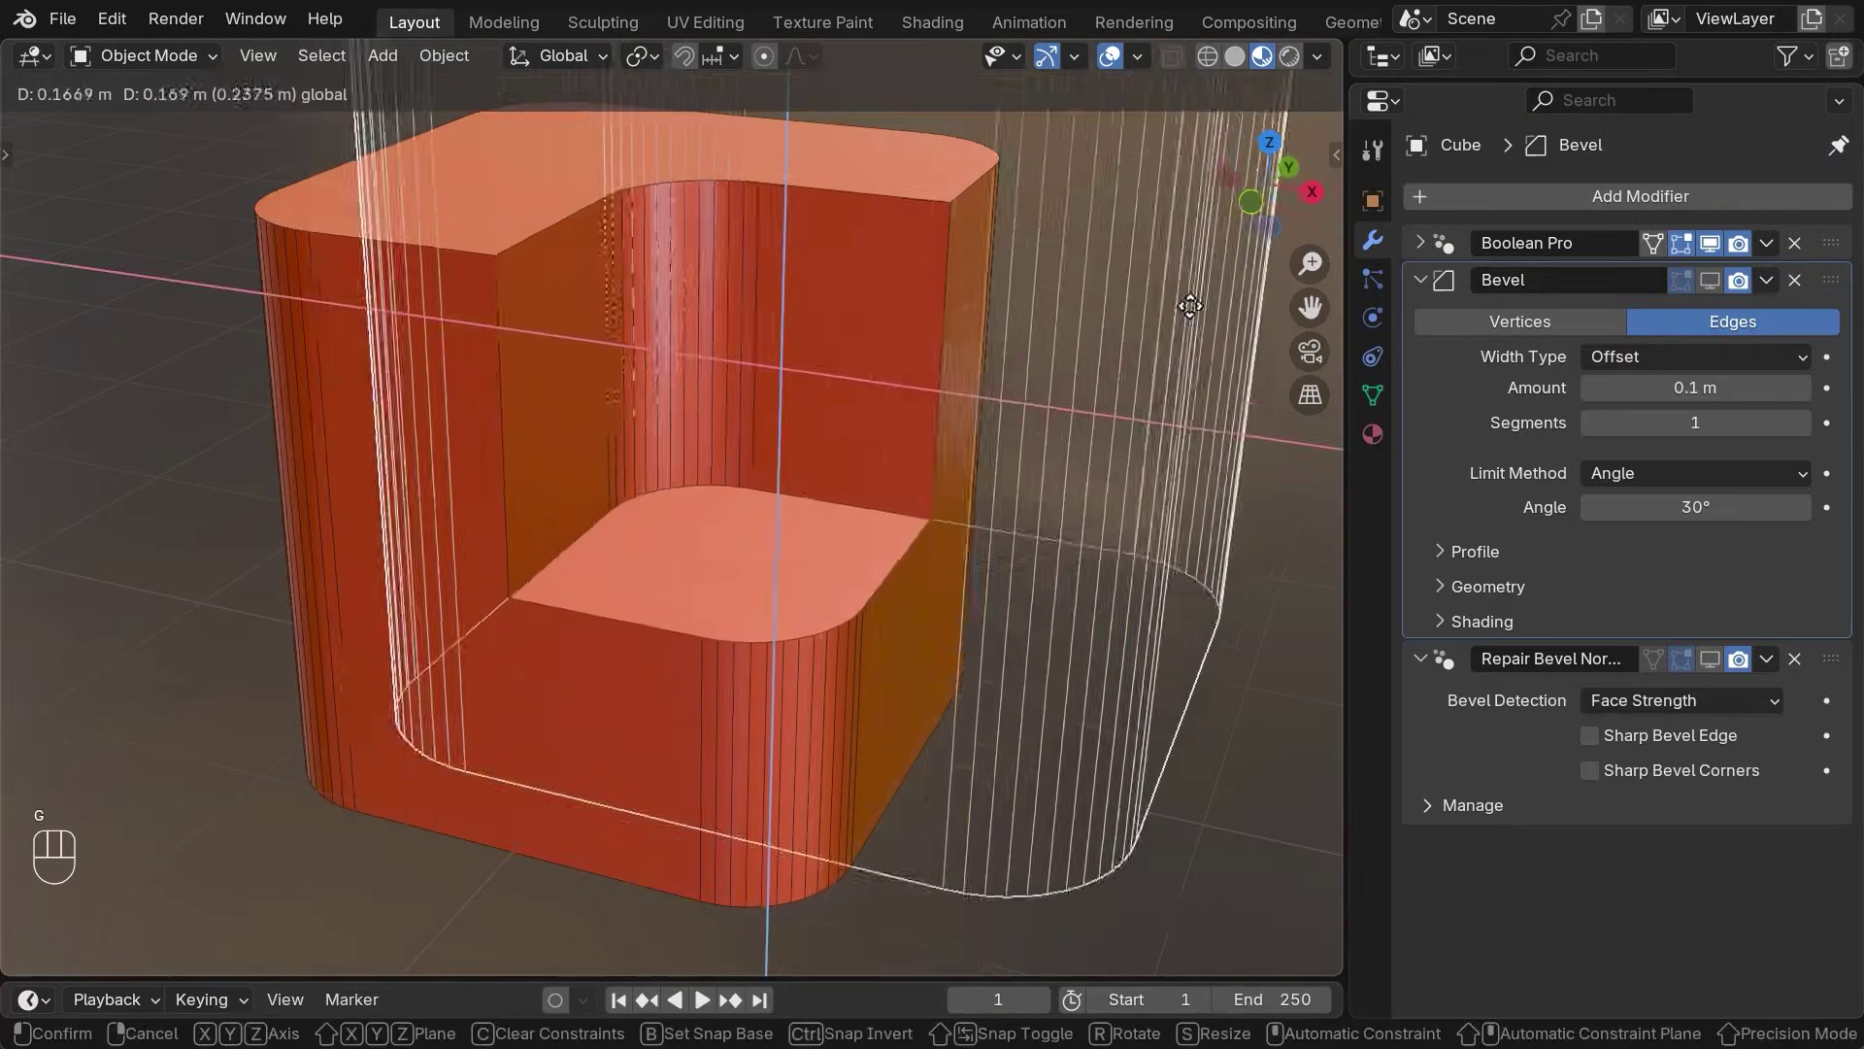
click(1176, 367)
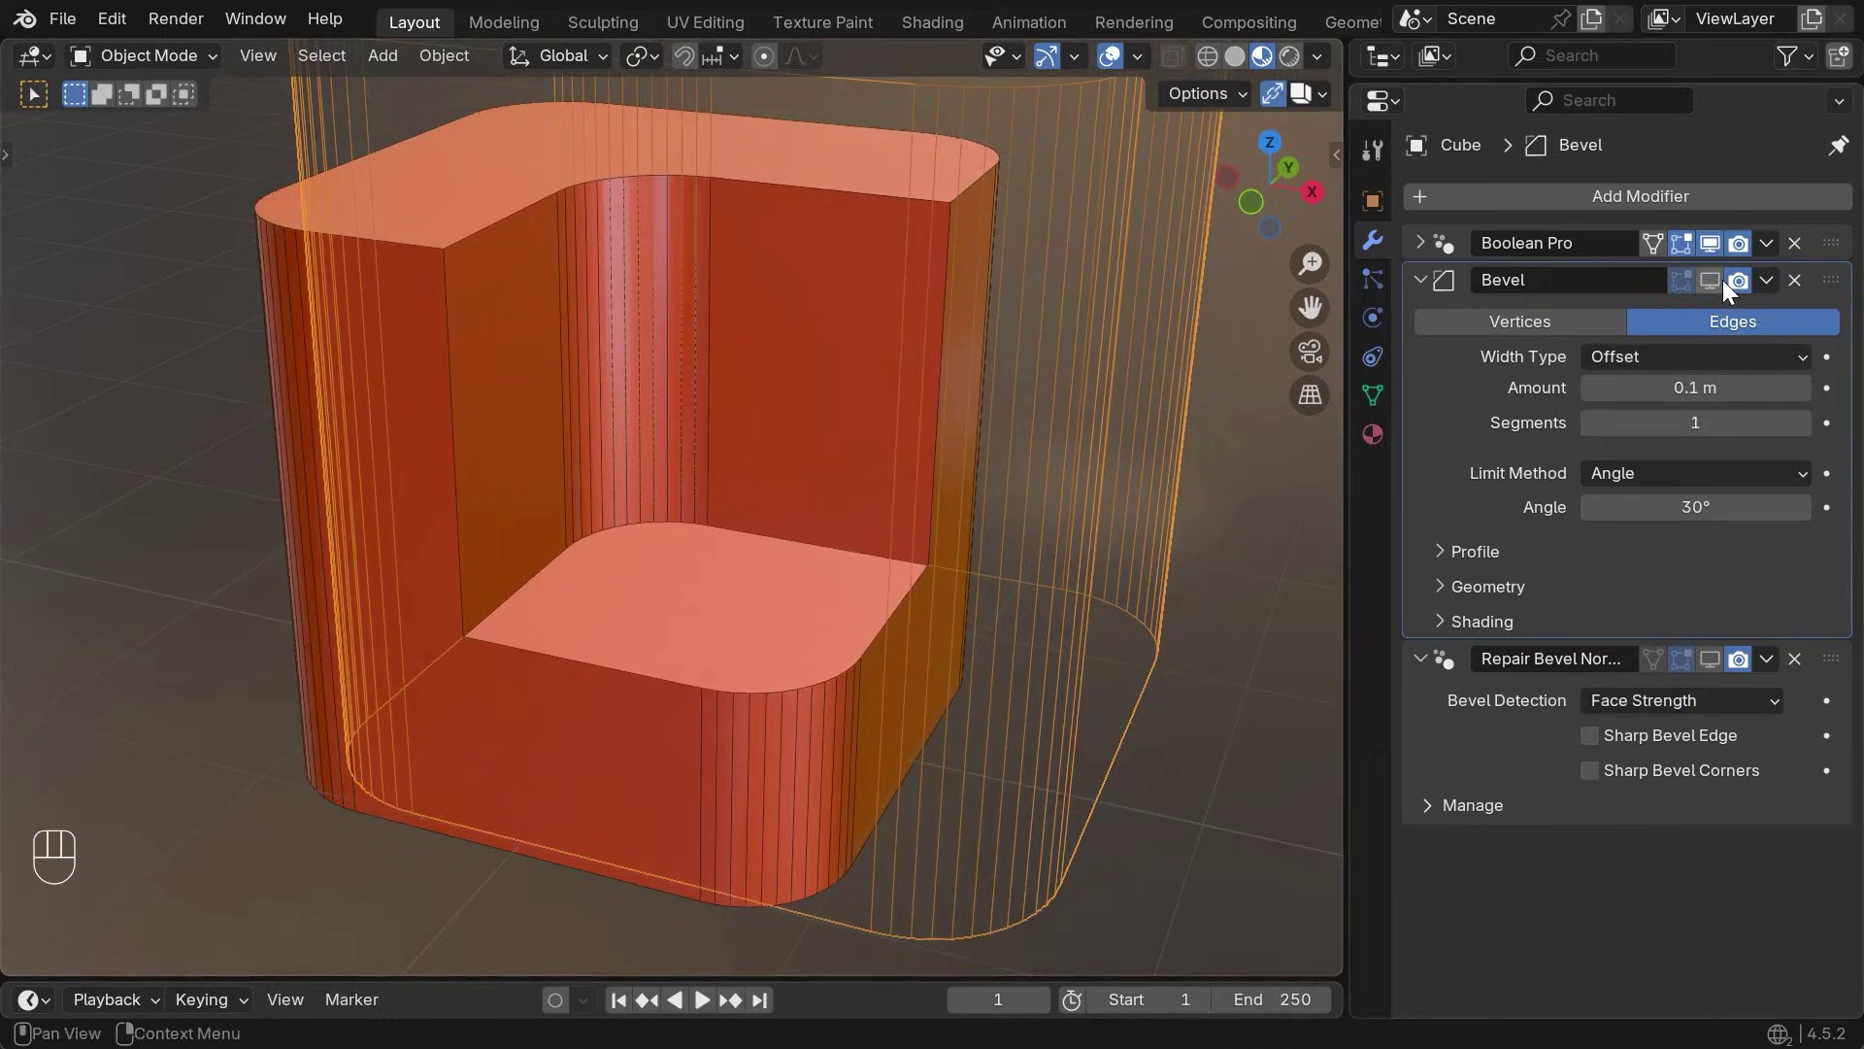
- Show the cube's Bevel modifier in the viewport with 4 segments and check the shading without overlays
click(1802, 421)
click(1802, 421)
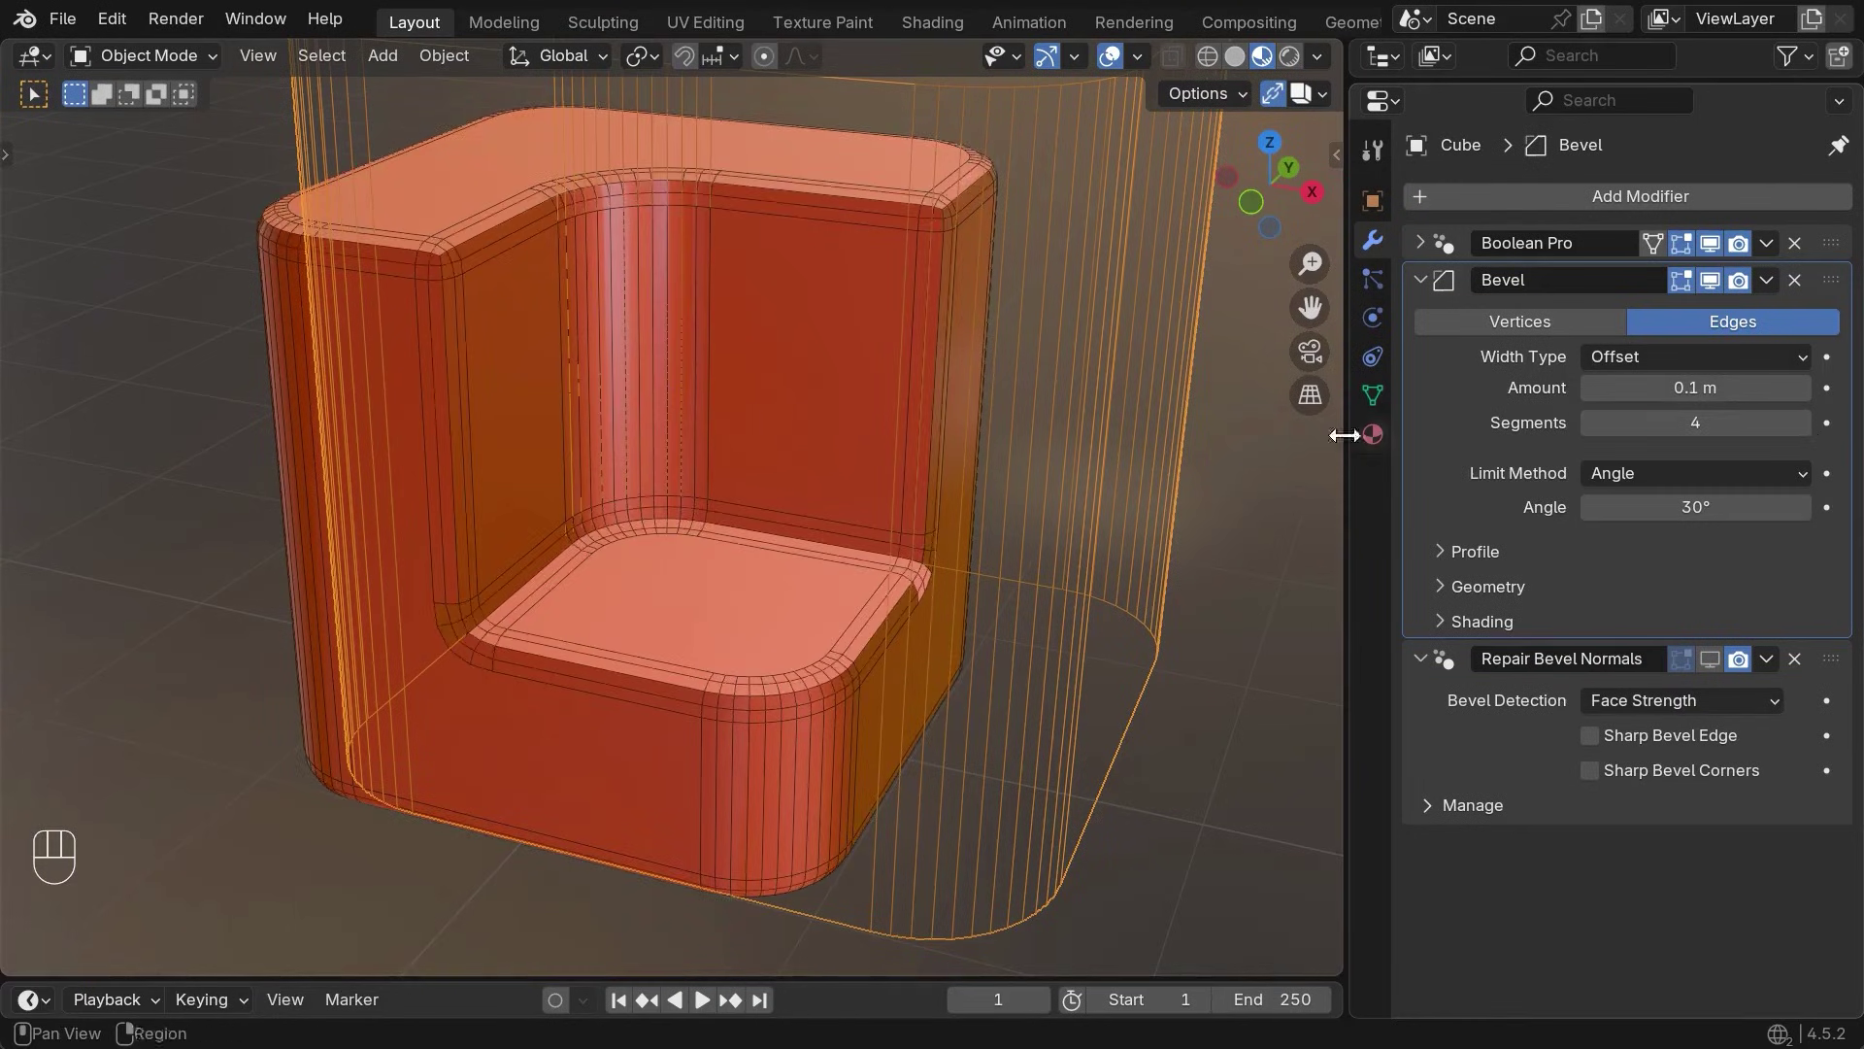
key(shift+alt+z)
key(shift+alt+z)
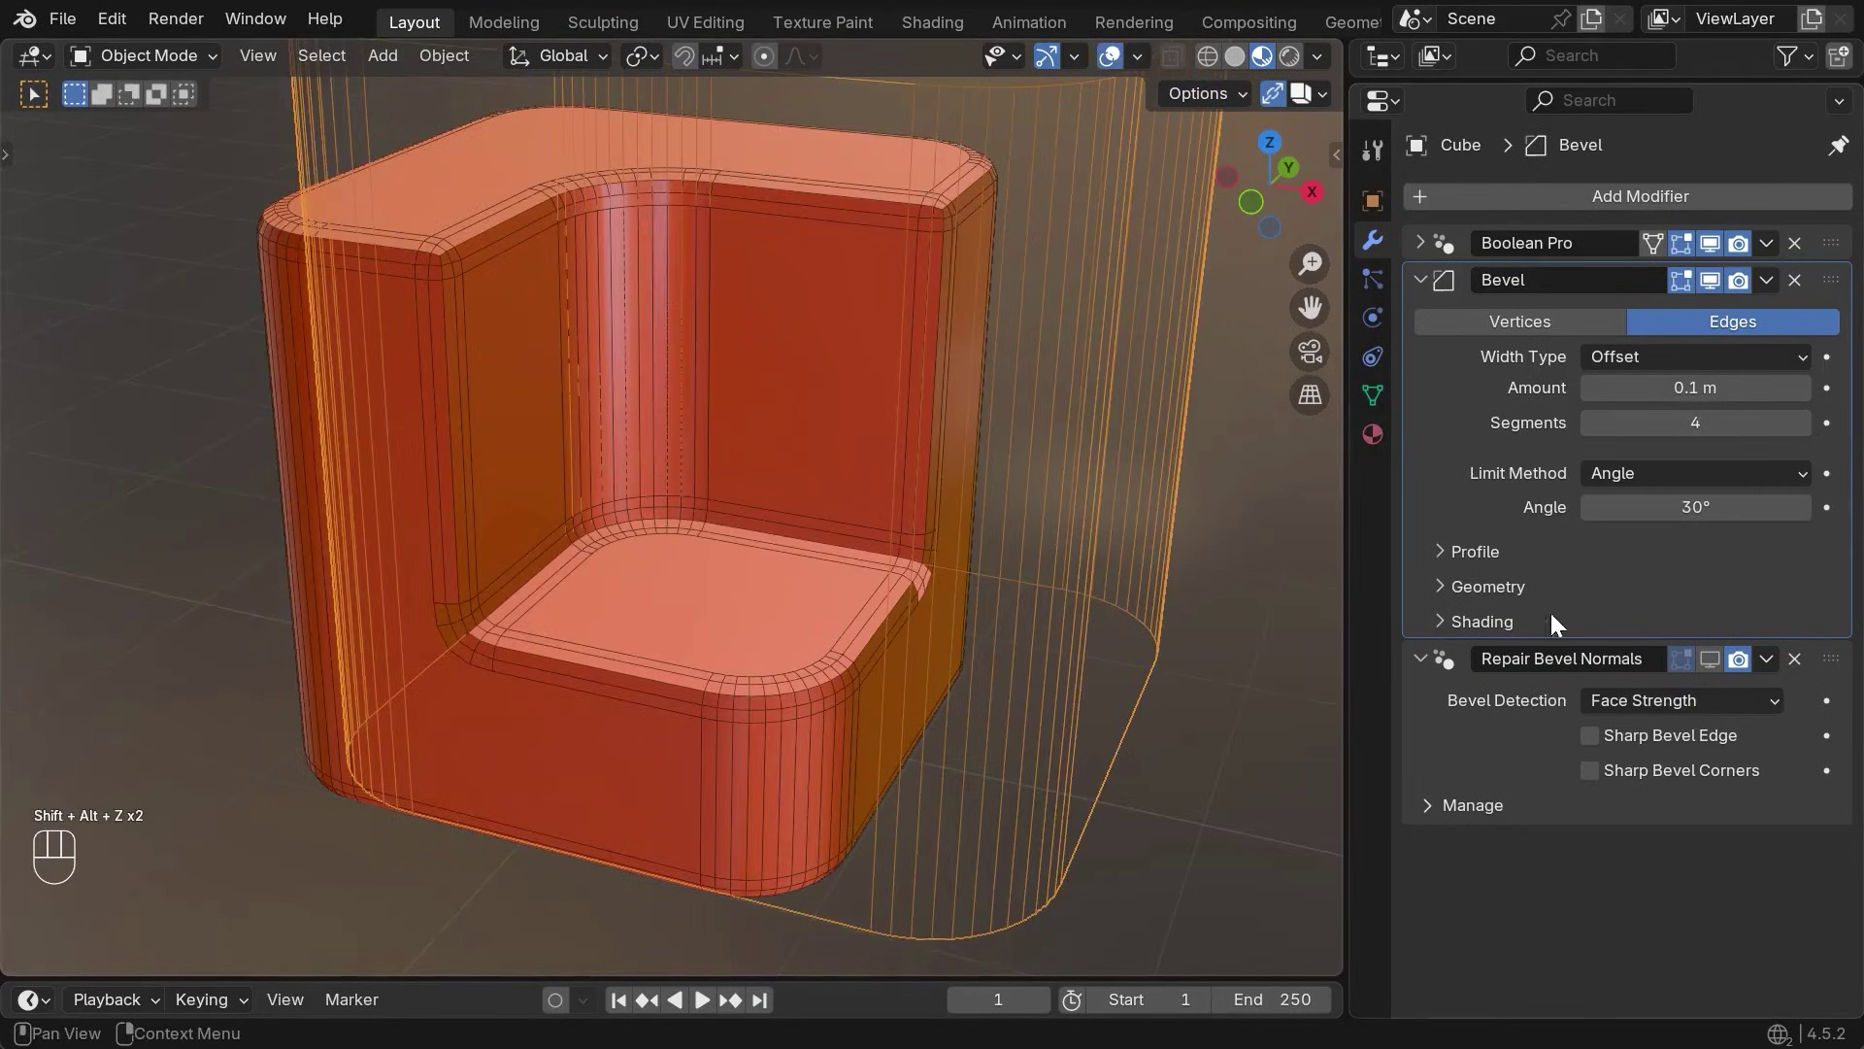
- Enable the Repair Bevel Normals modifier in the viewport and hide the overlays
click(1708, 658)
key(shift+alt+z)
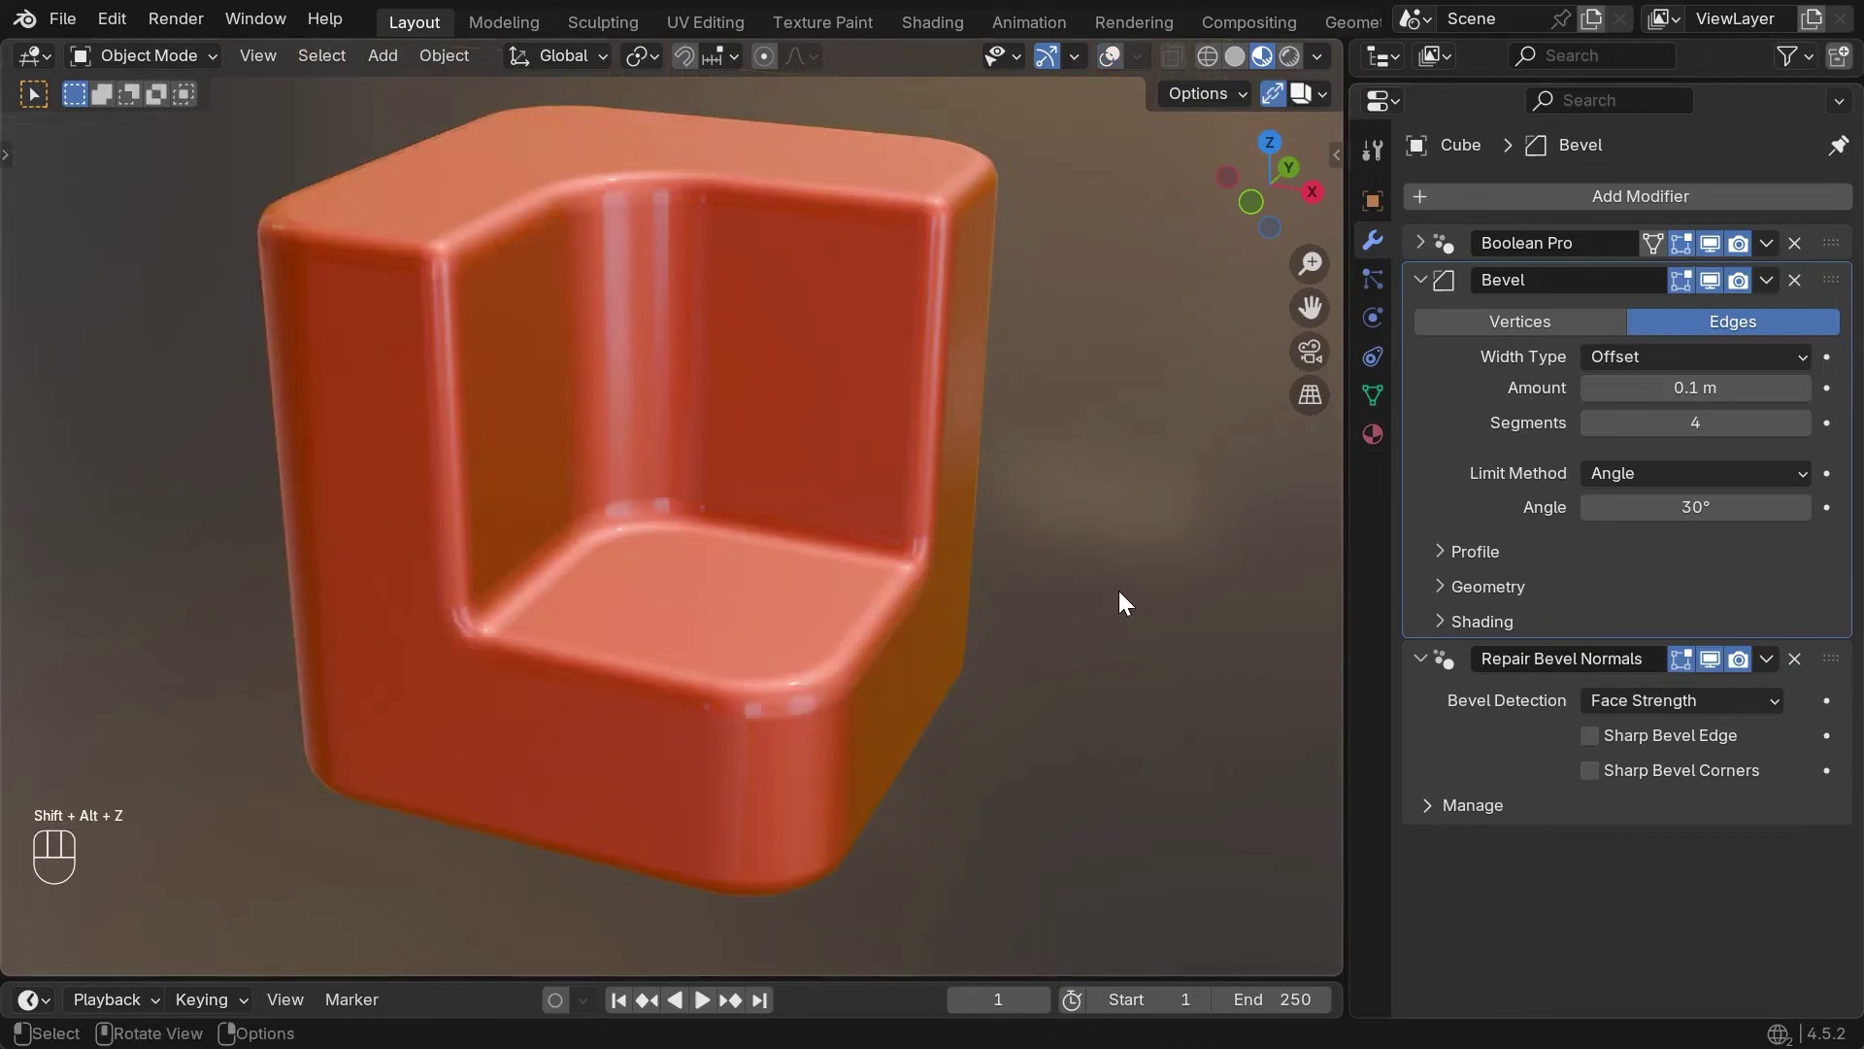
- Move a rock across the grass among the other boulders, and reposition the fallen wood against the tree stump
key(g)
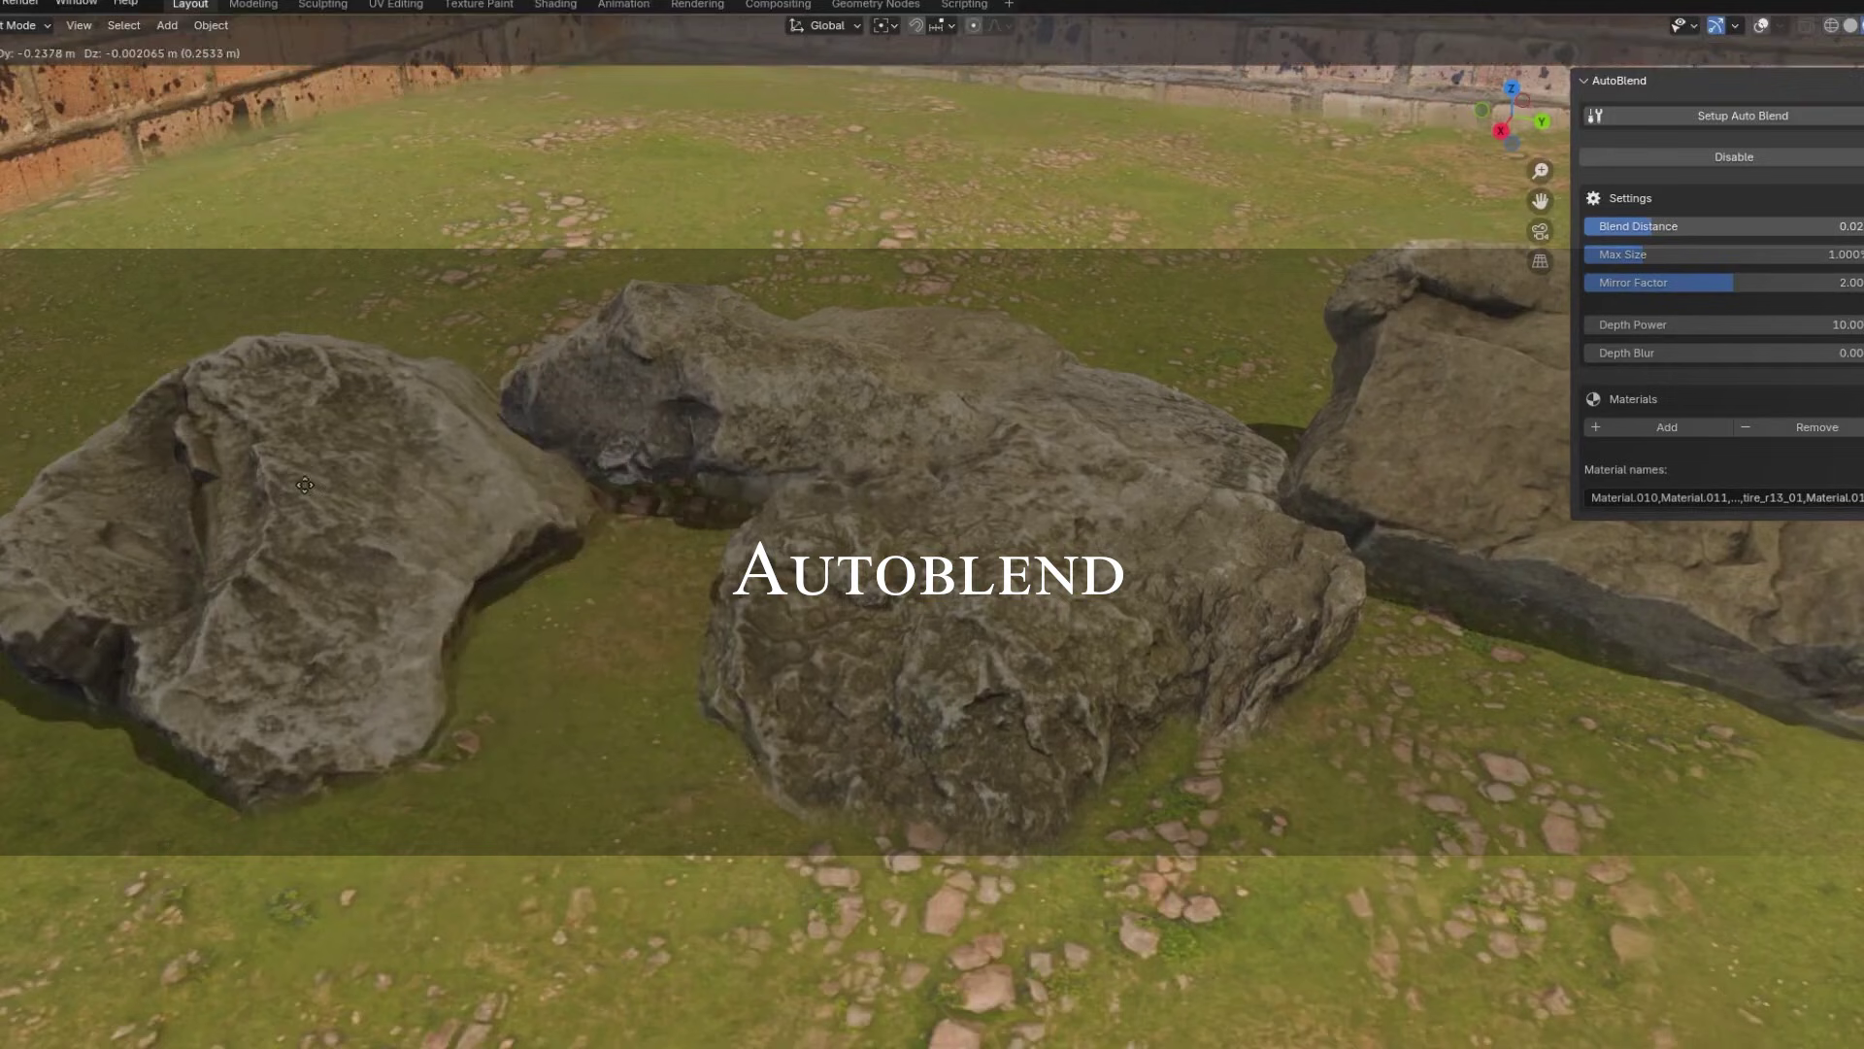
drag(920, 553, 388, 529)
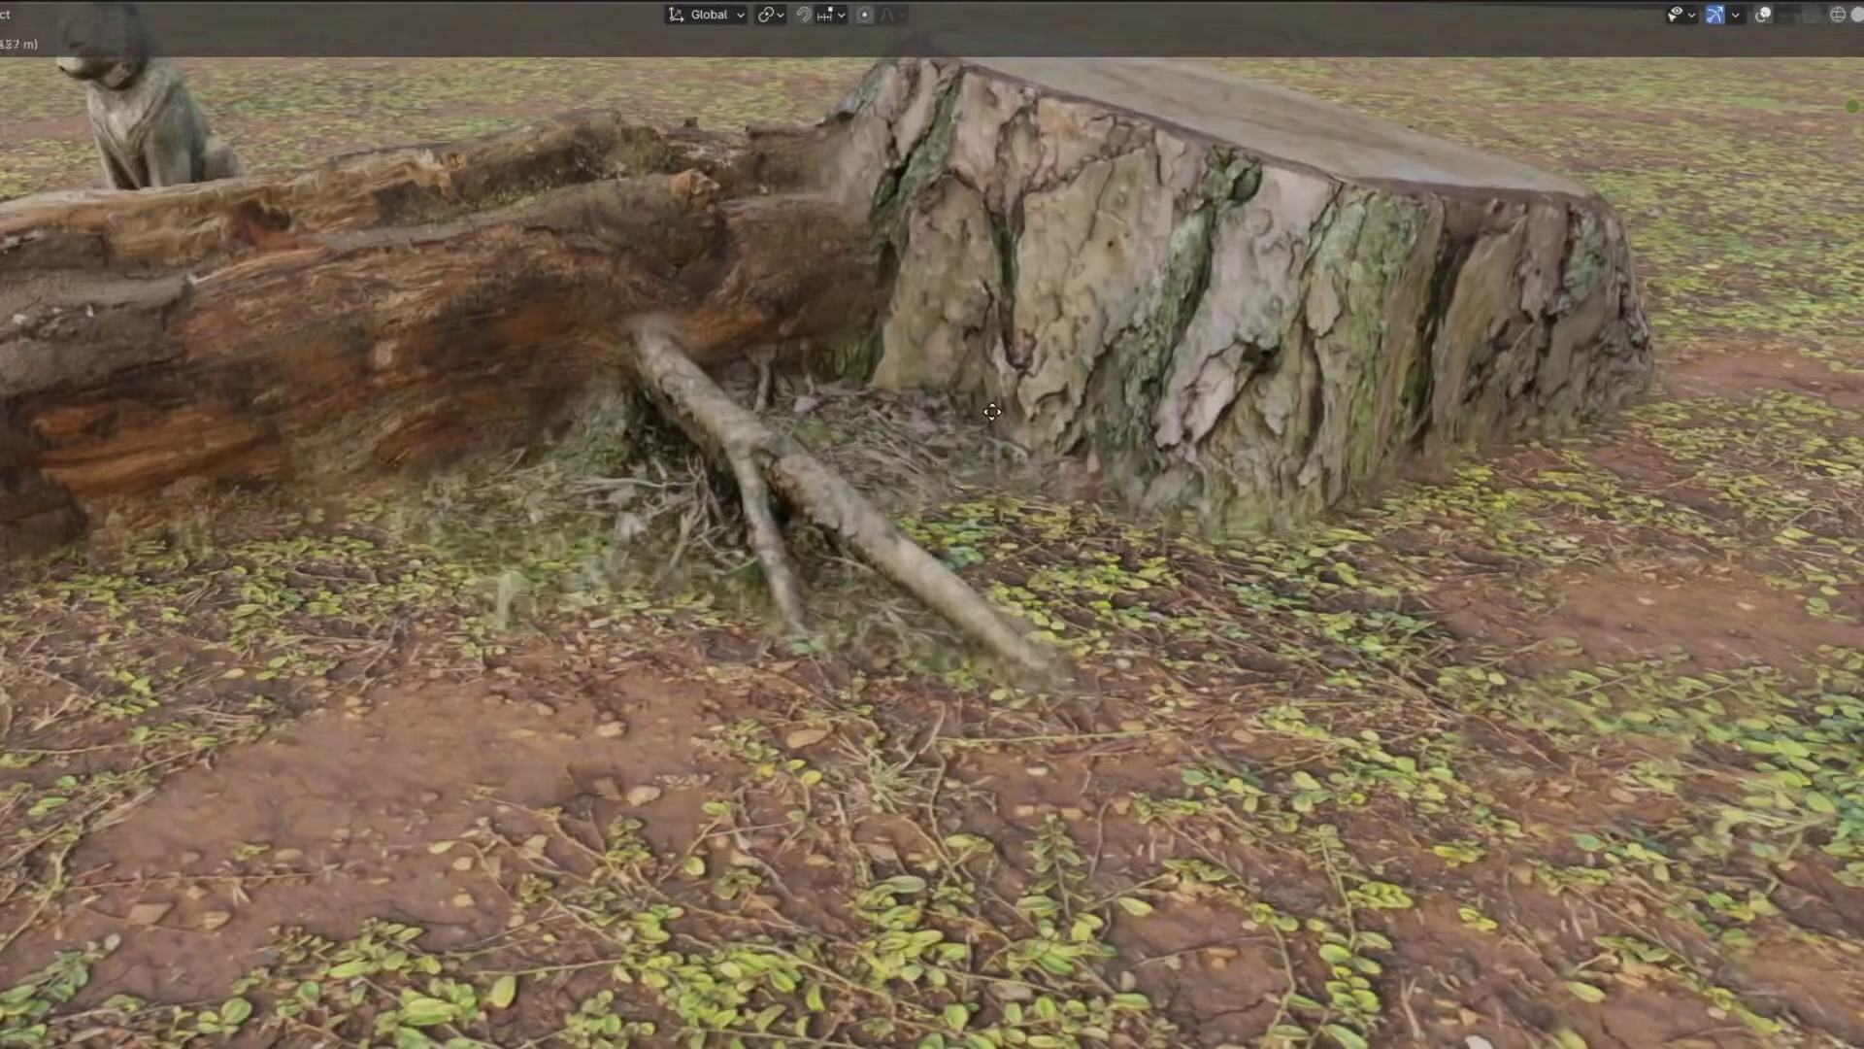
drag(992, 412, 1015, 470)
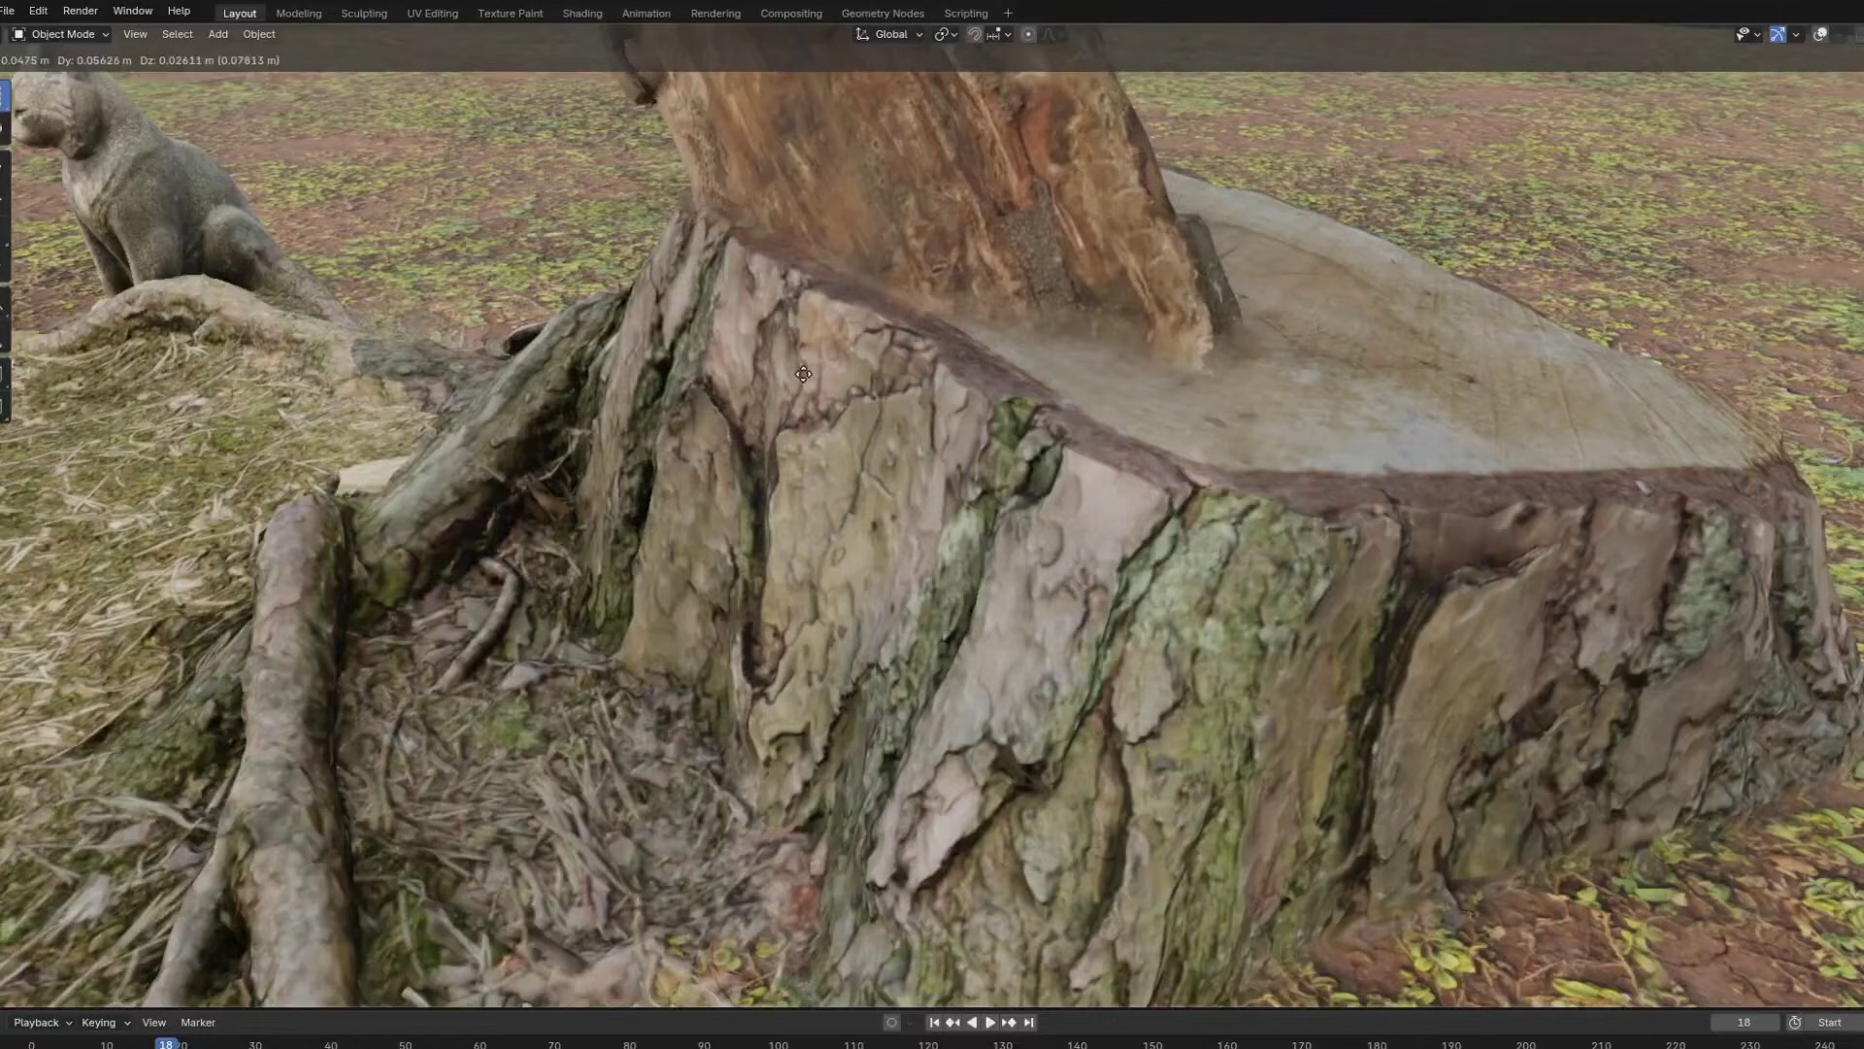
drag(741, 476, 769, 533)
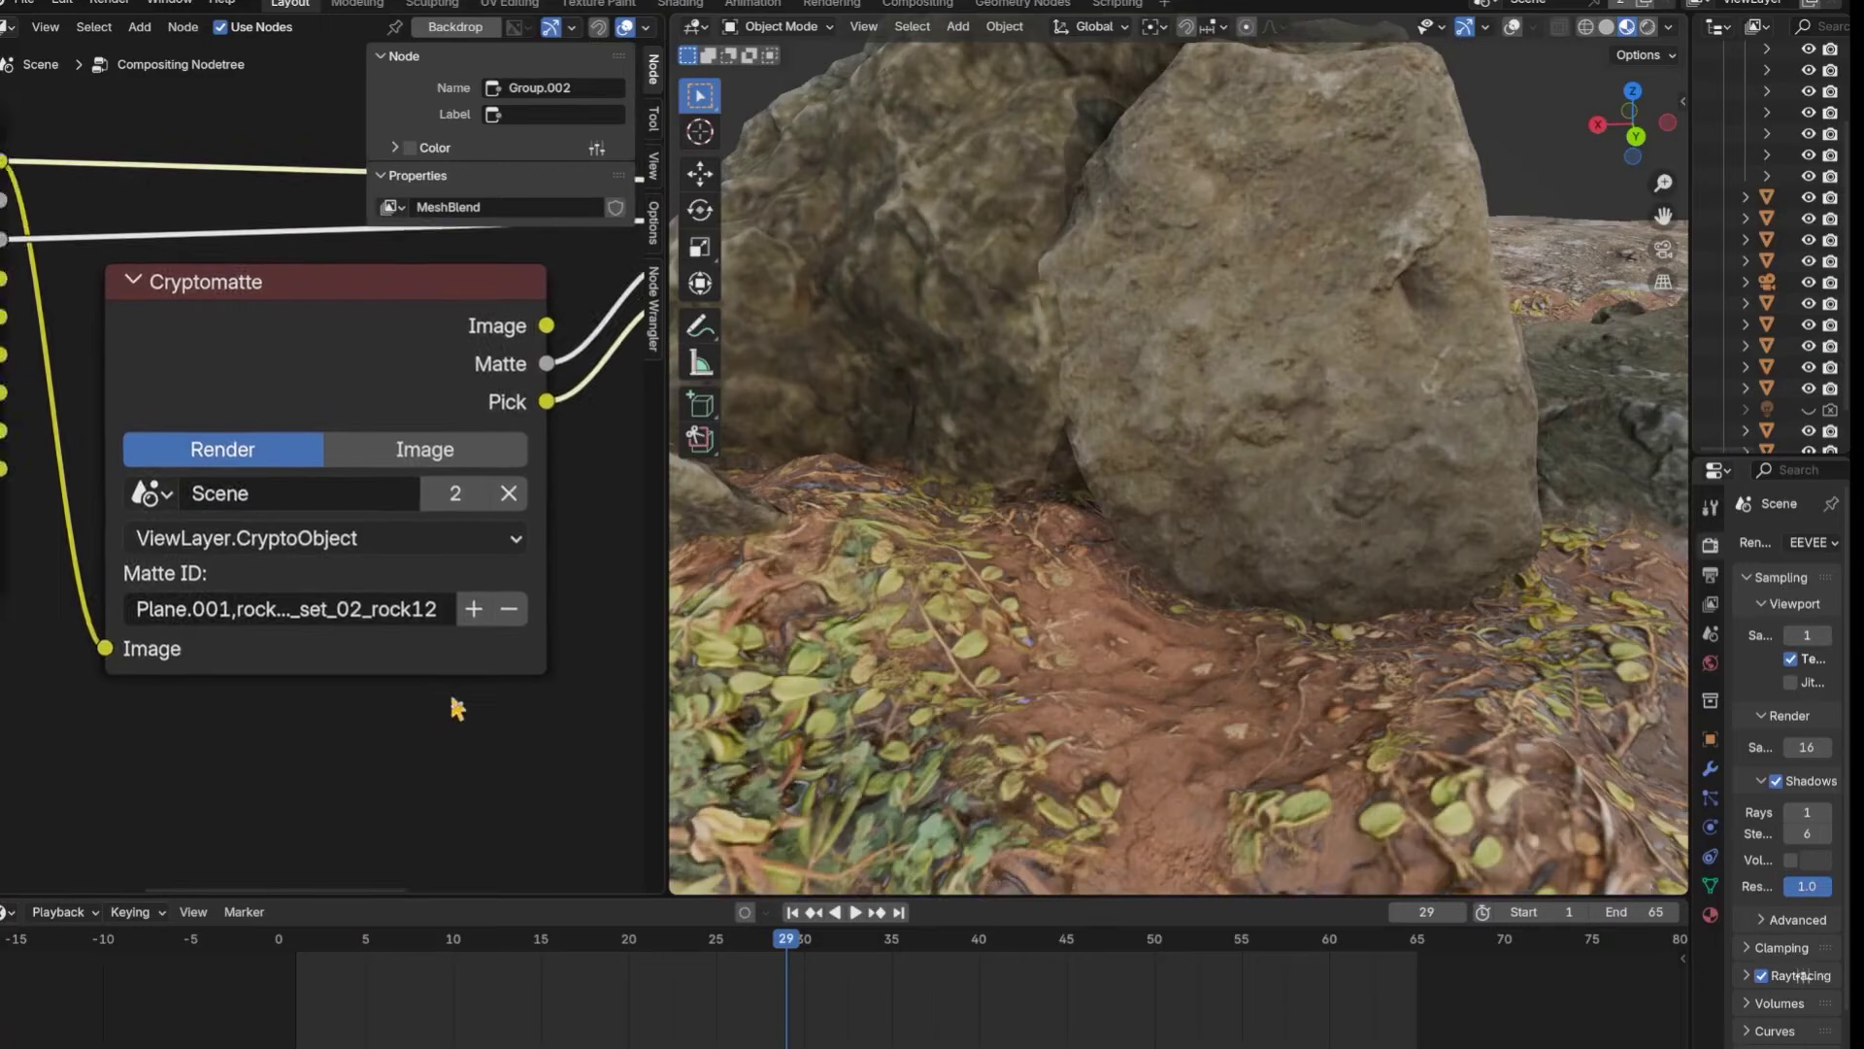
- Sample the large rock rock_moss_set_02_rock07 for the Matte ID of the Cryptomatte node
drag(475, 698, 487, 771)
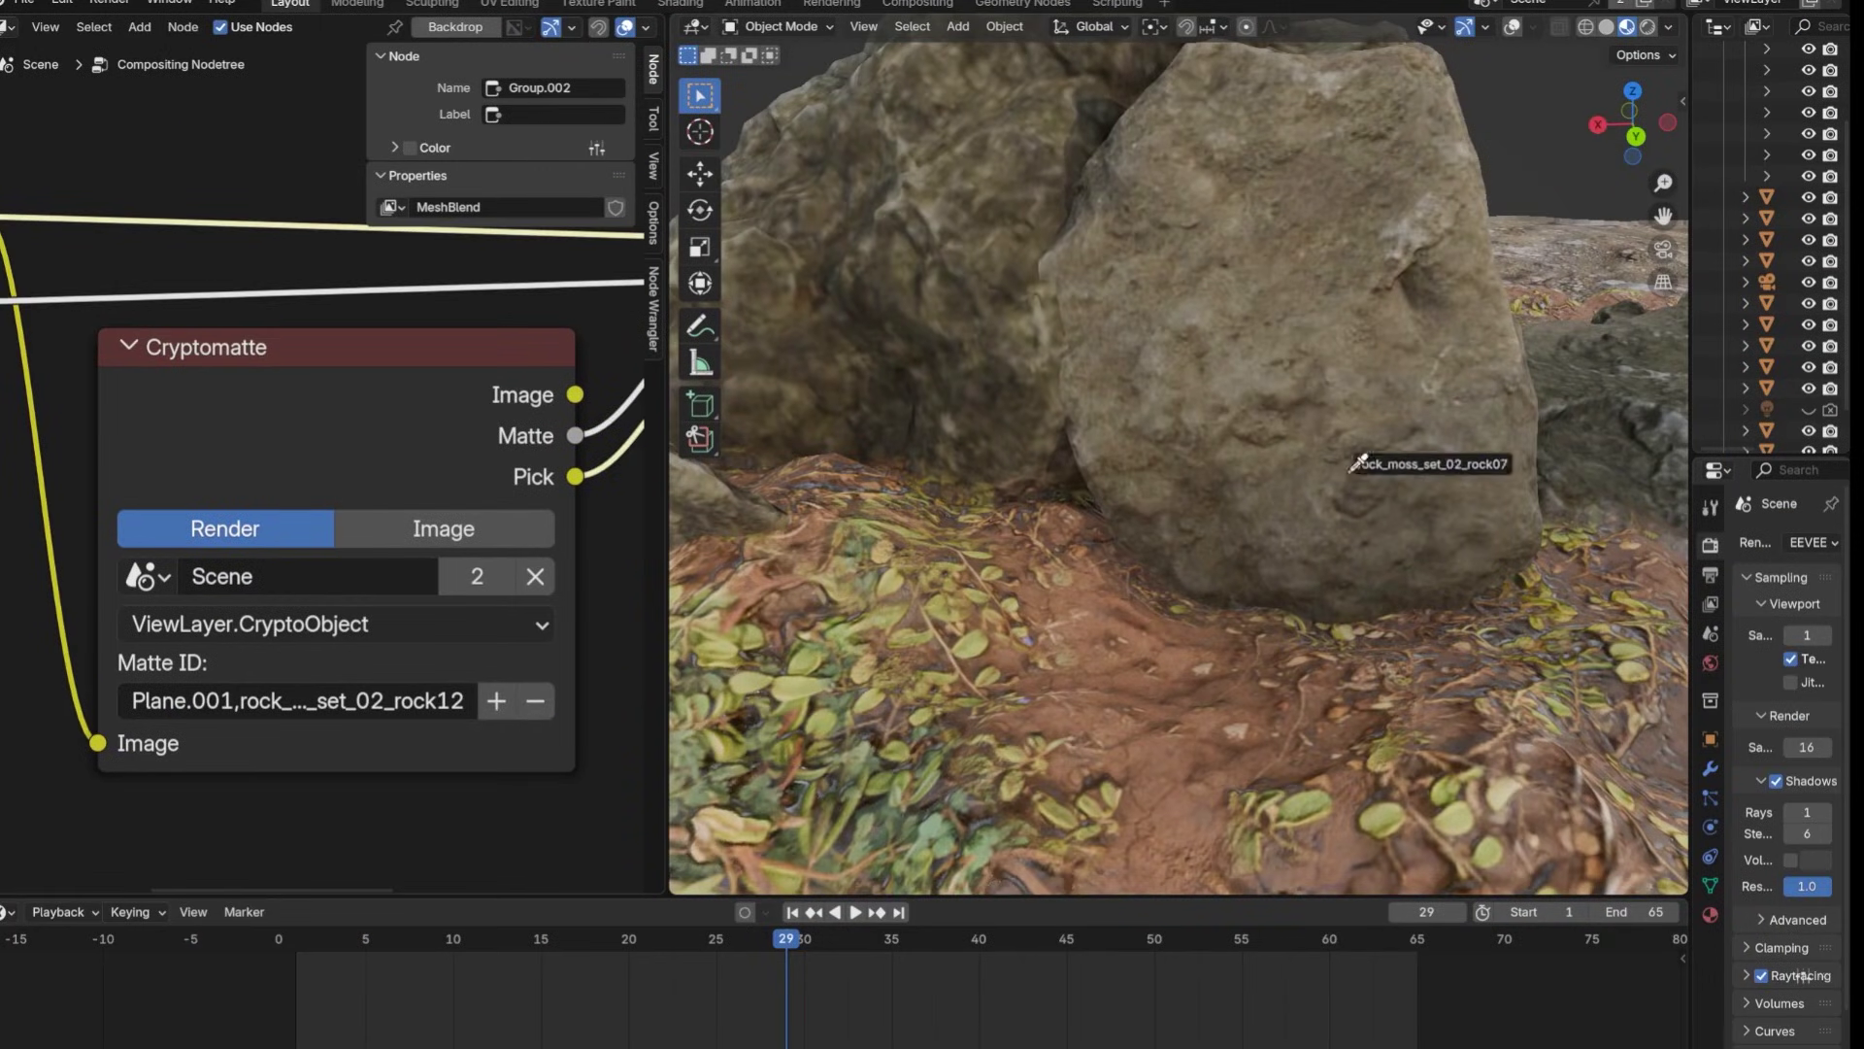
- Move the mossy tree stump along global Z, and freely rotate and reposition the rock beside it
key(g)
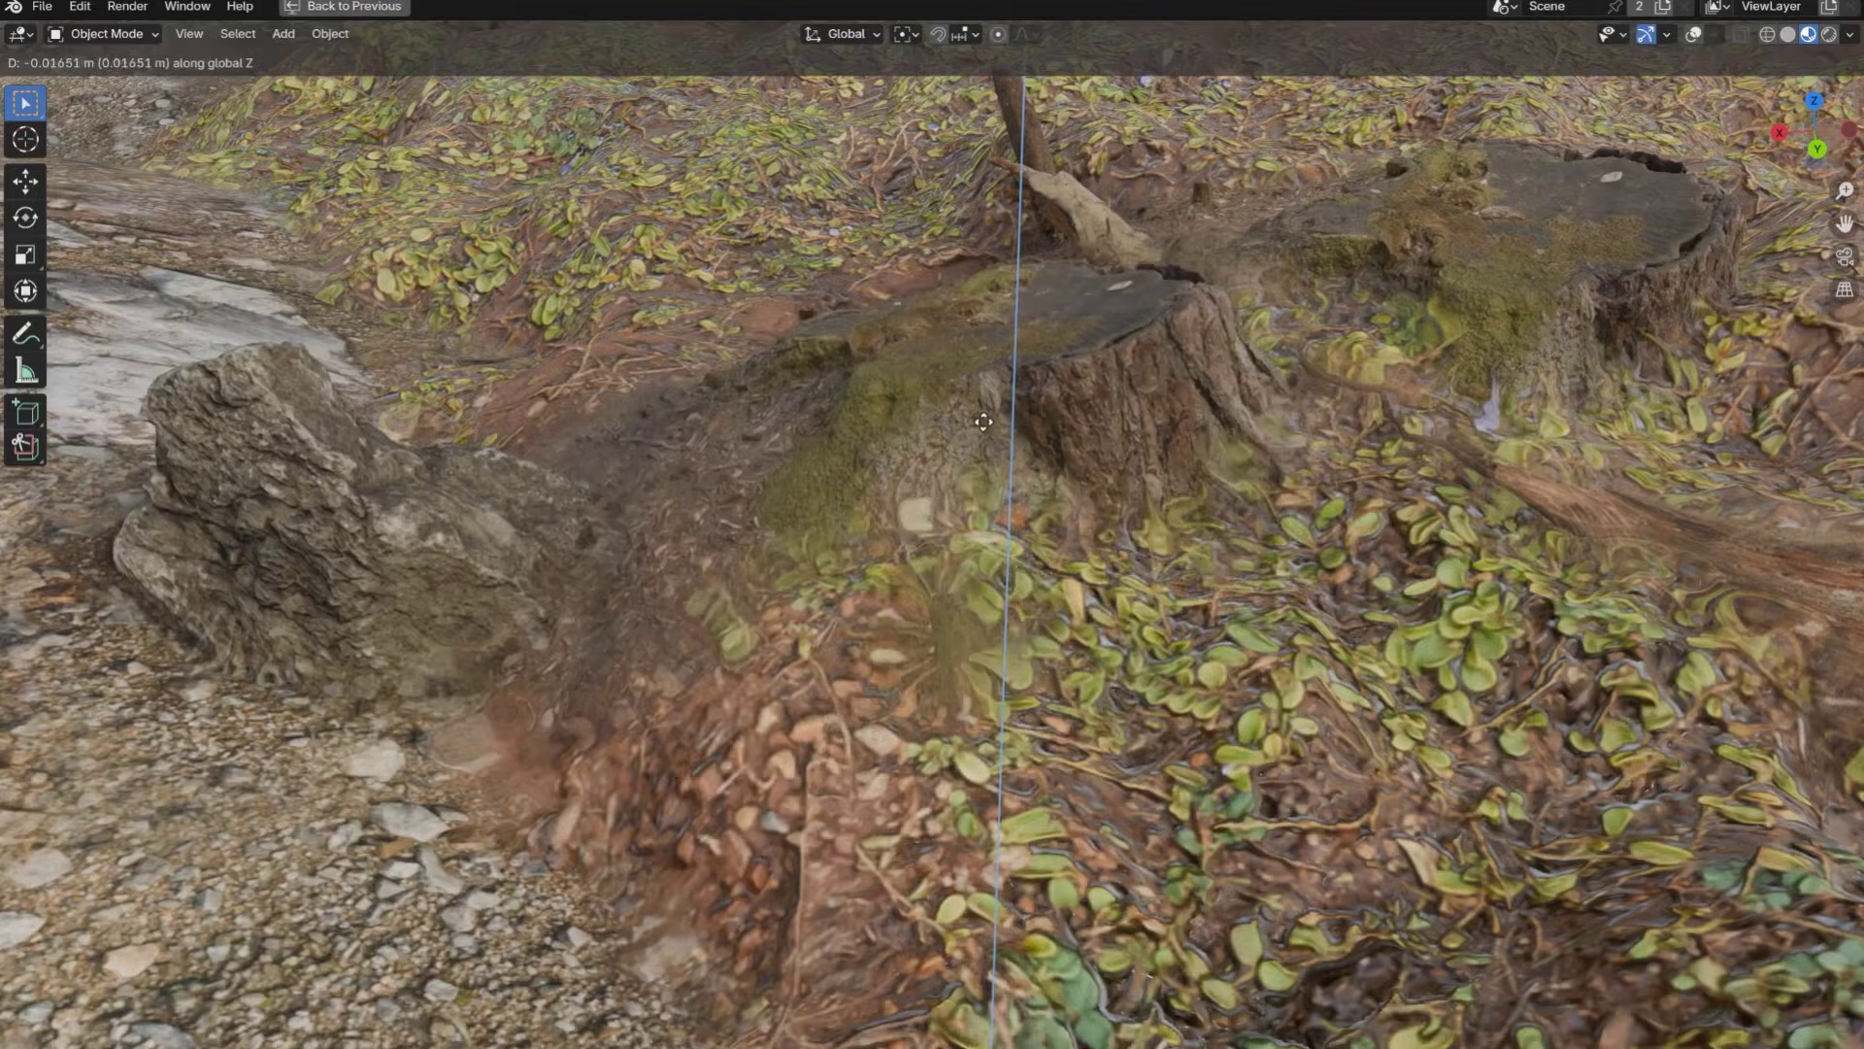
key(r)
key(r)
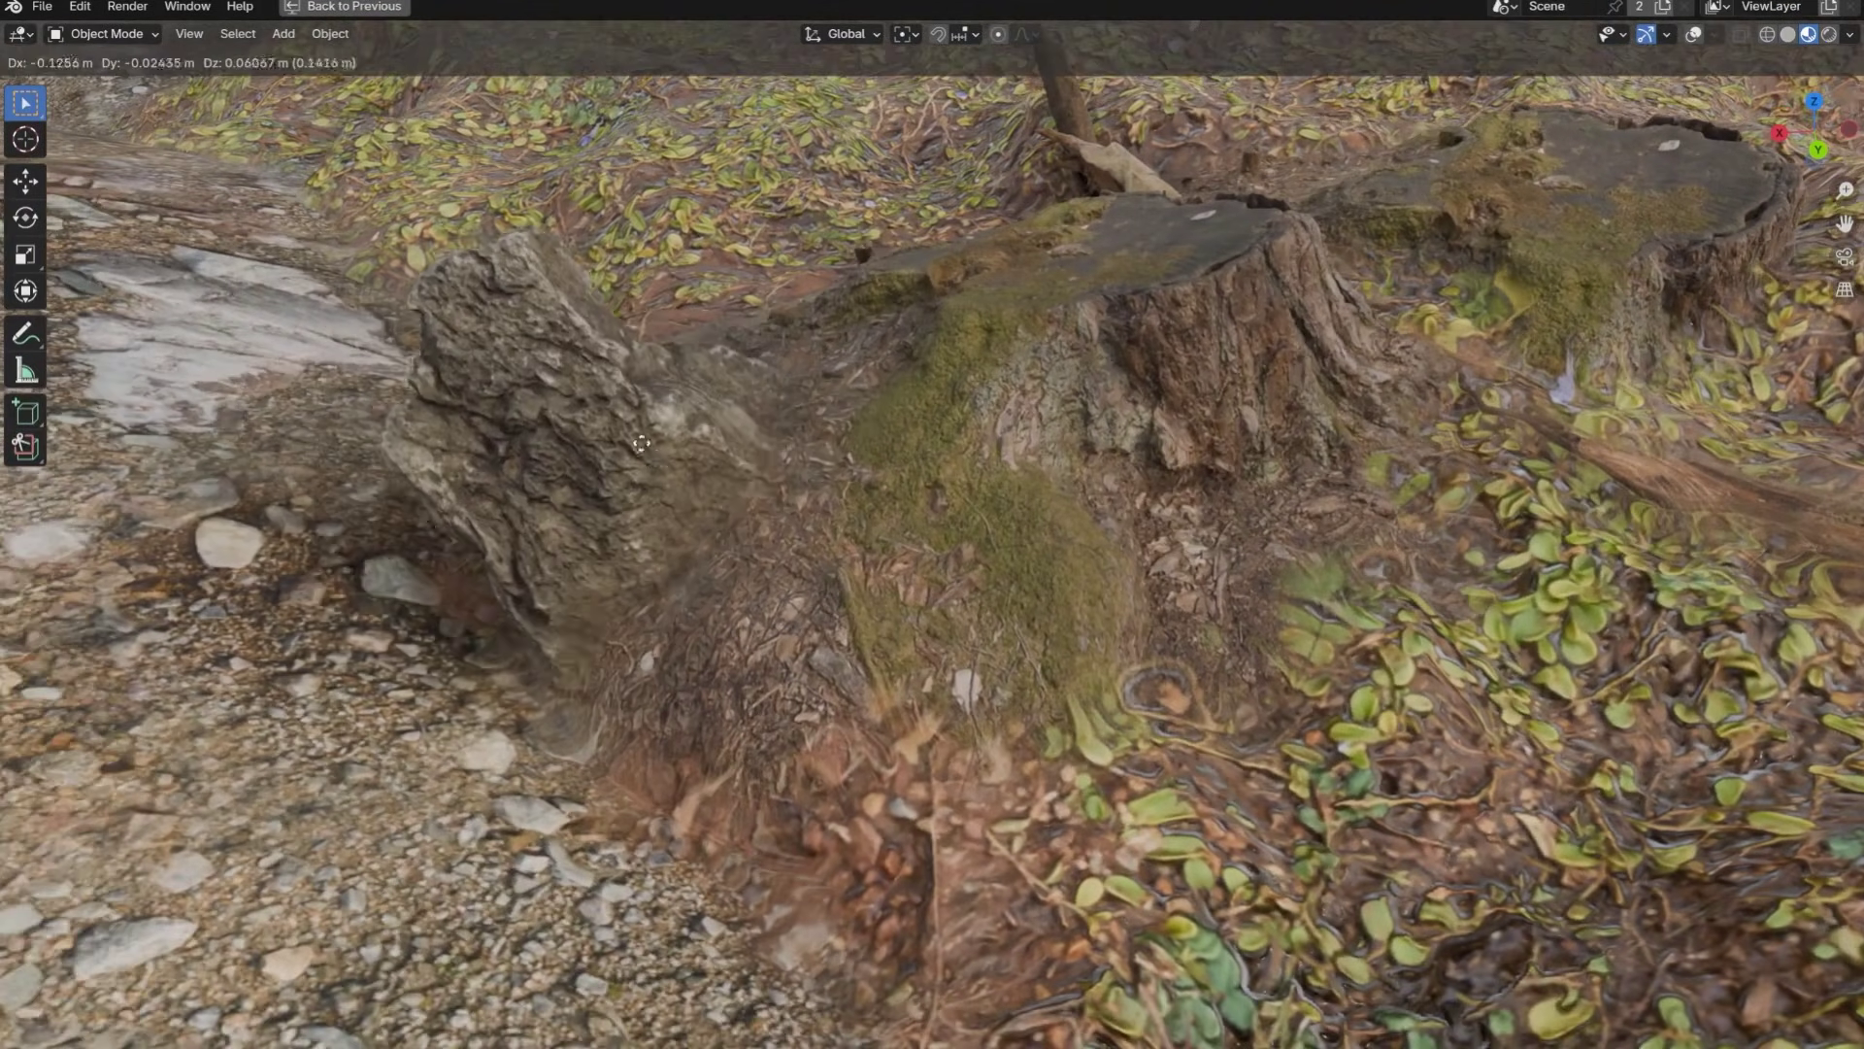
click(648, 592)
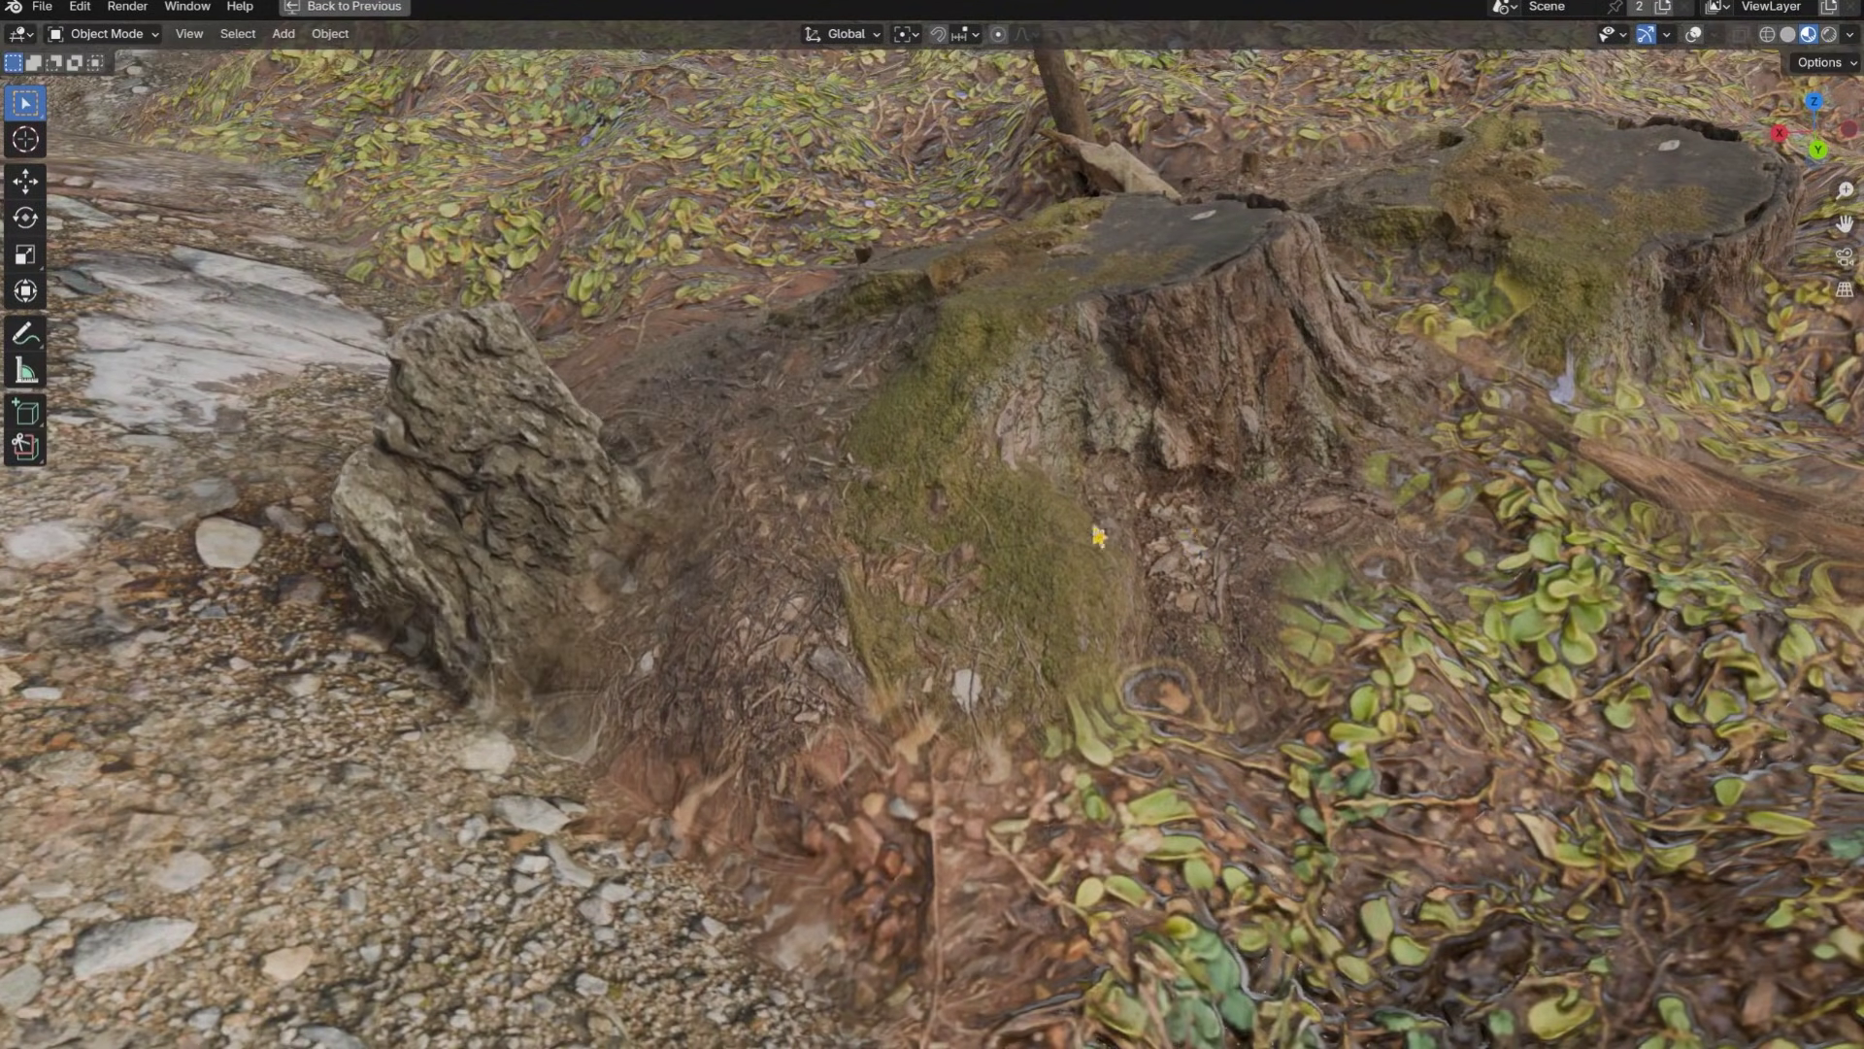
- Slide the fallen log against the stump in the horizontal plane and adjust its height along Z
middle_drag(1098, 536, 1068, 525)
key(g)
key(shift+z)
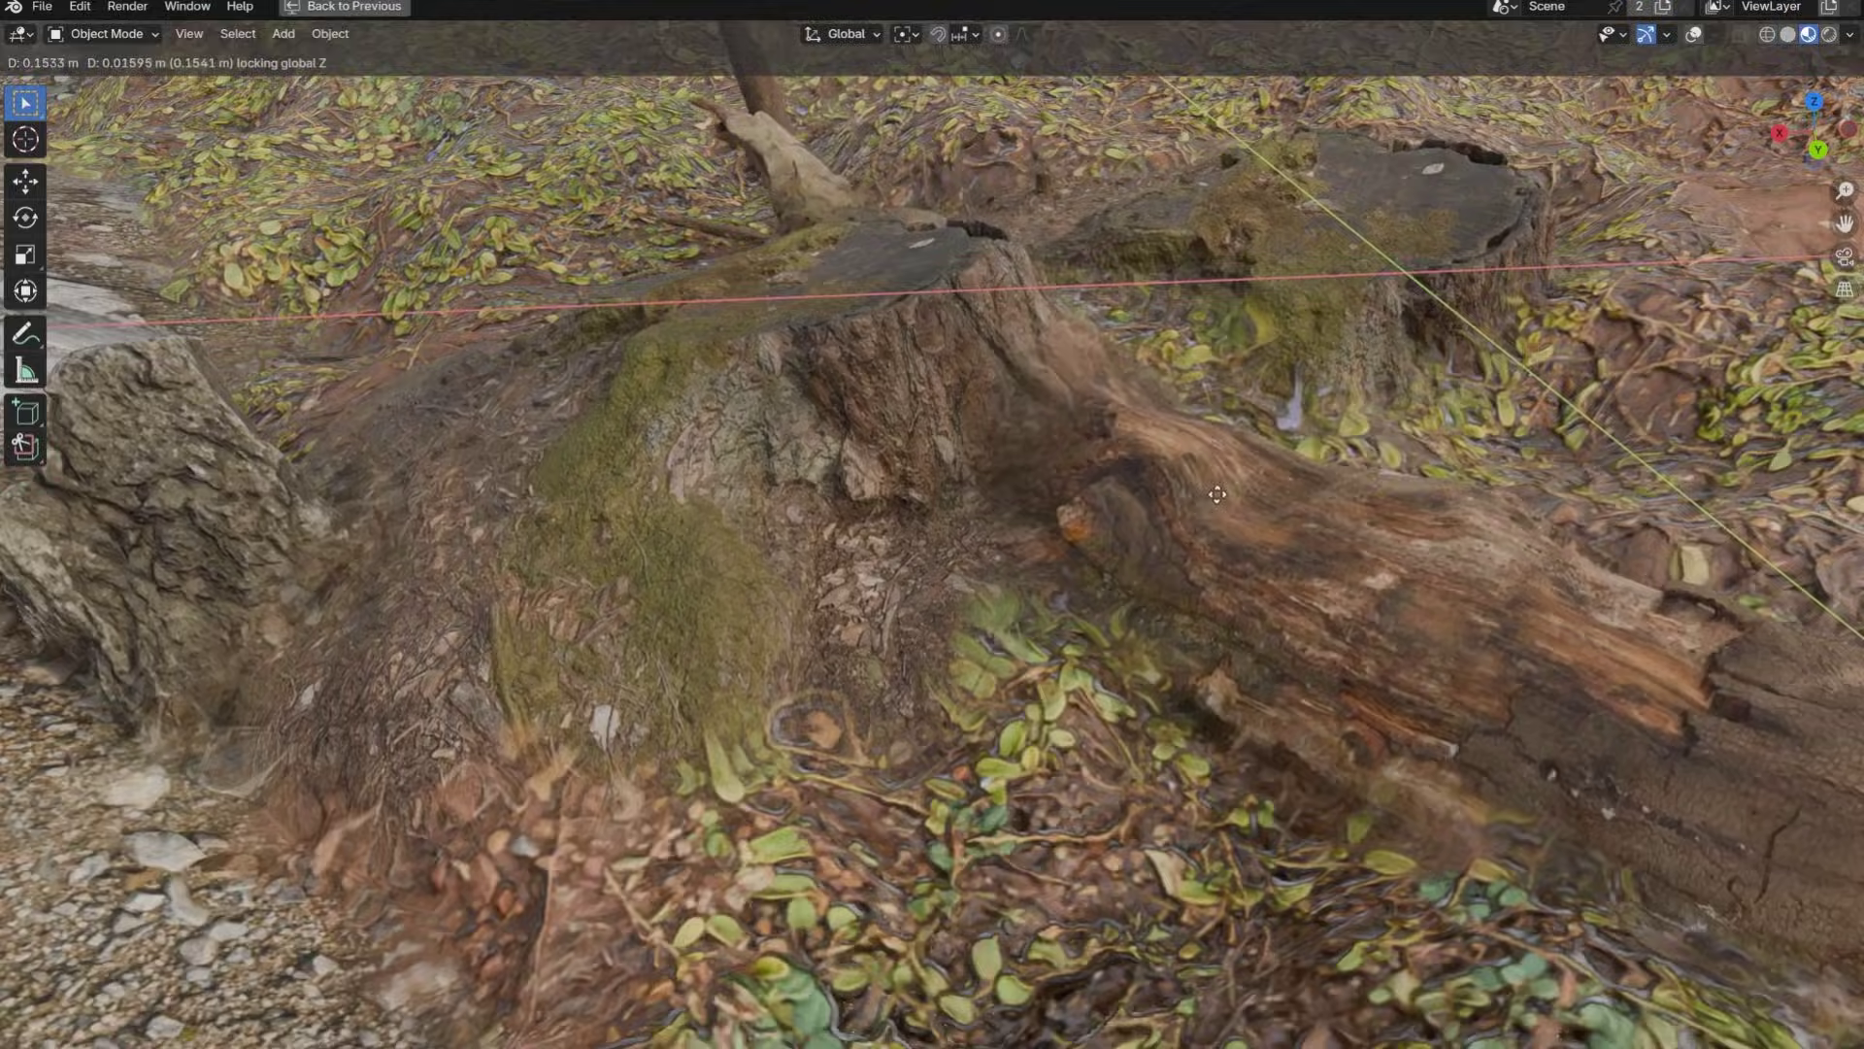
key(z)
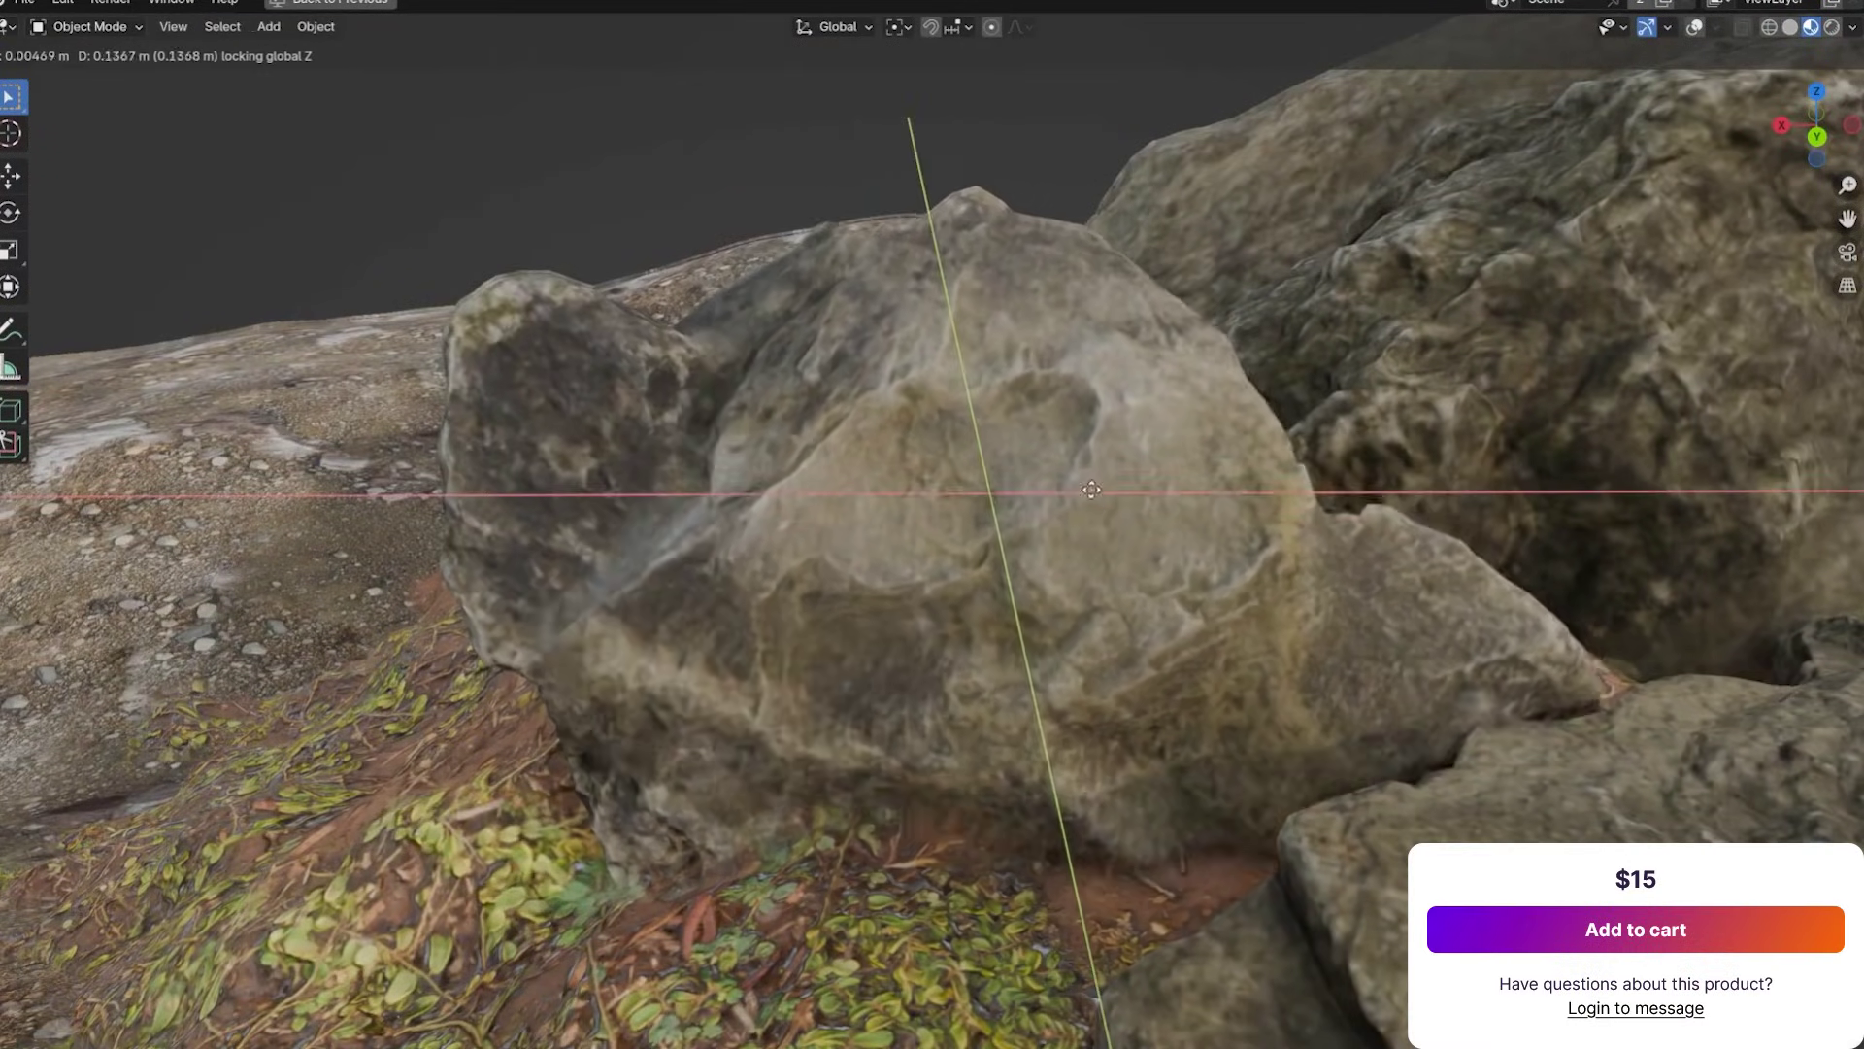
- Place the rock among the boulders and rotate it freely to blend it with its neighbours
click(1091, 489)
key(r)
key(r)
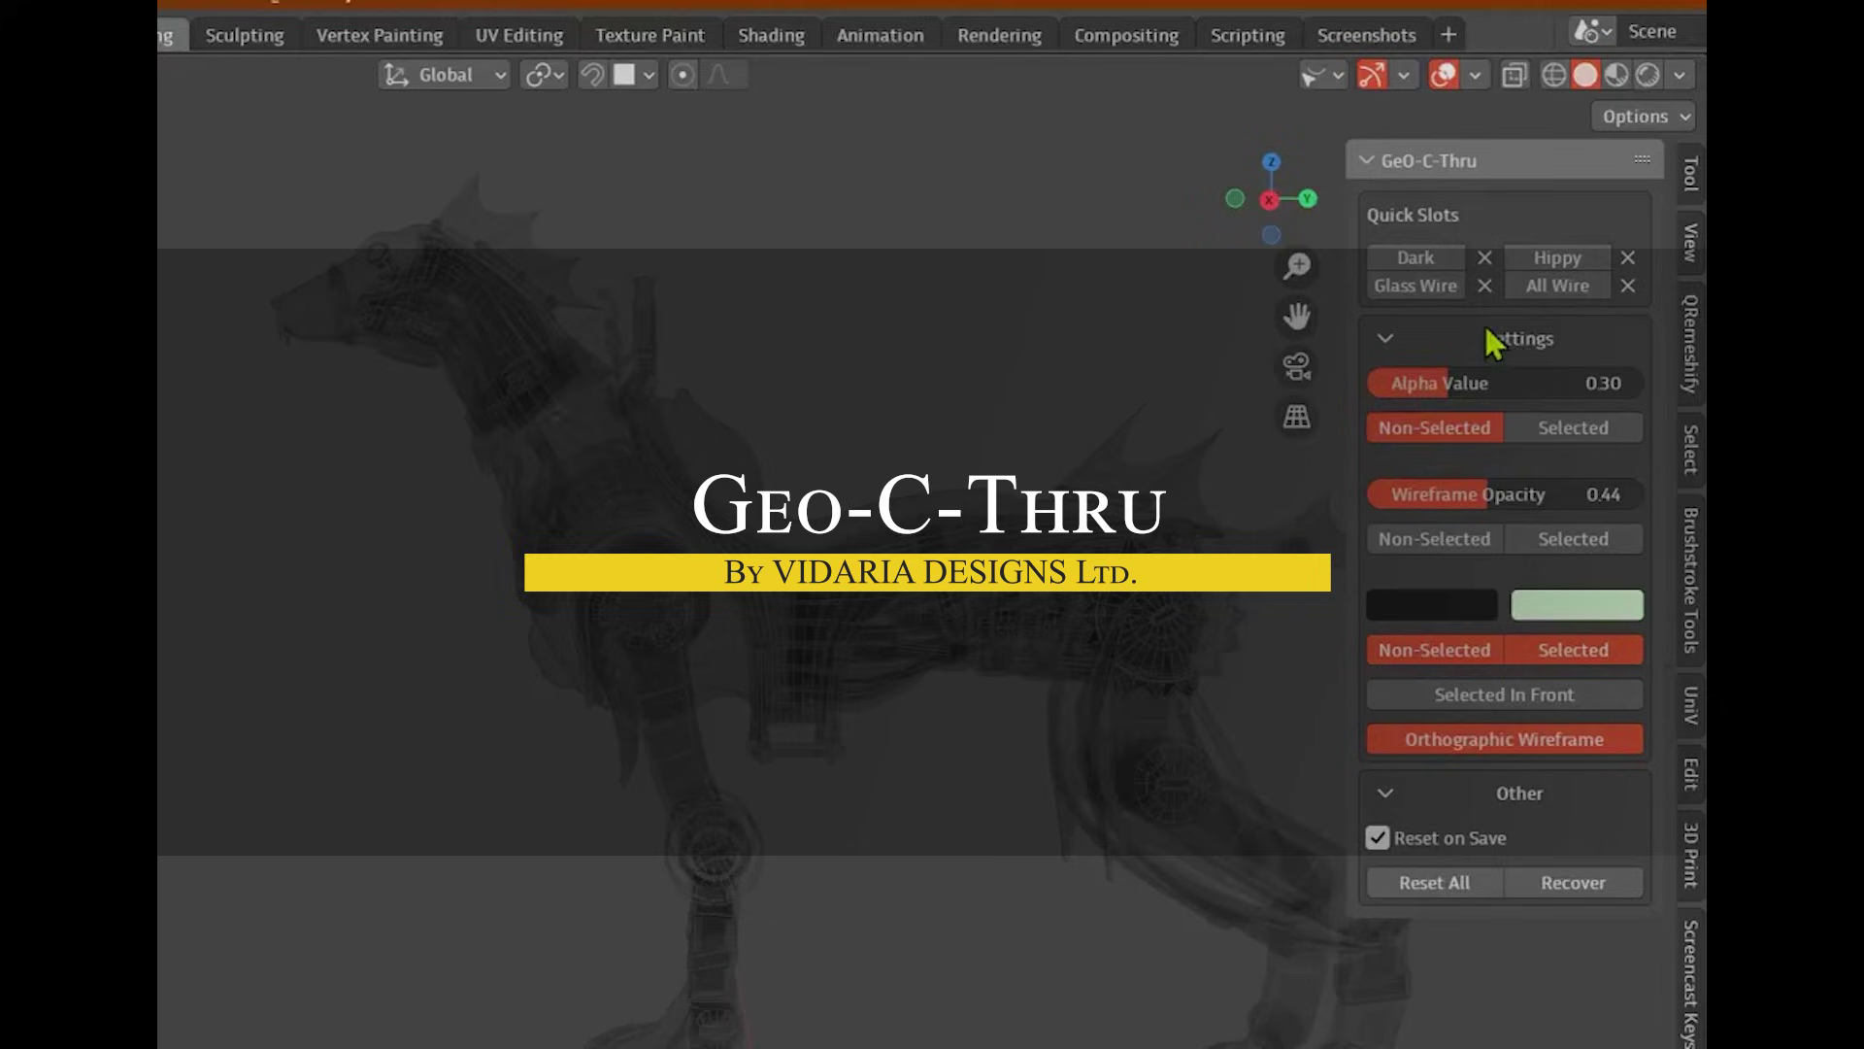
- Preview the Hippy, Glass Wire, All Wire and Dark display presets on the mechanical creature, and reset all display settings
click(1598, 249)
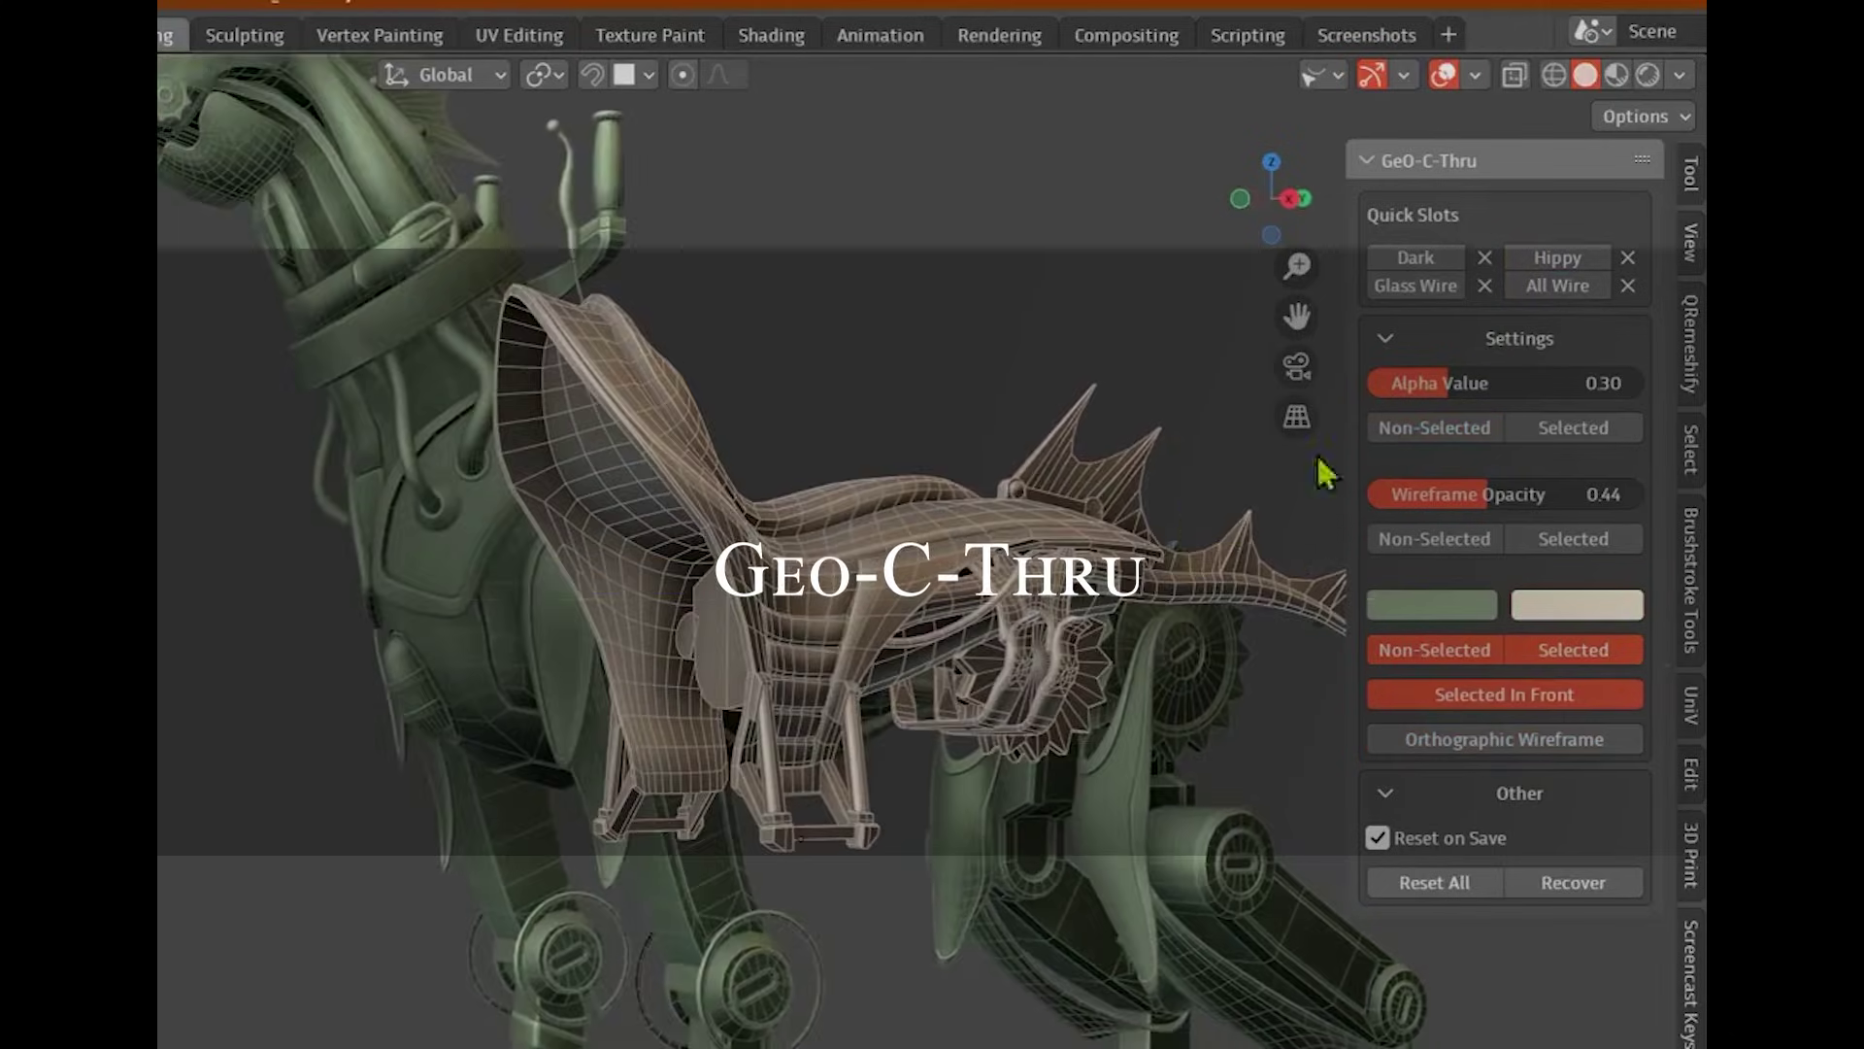
click(1415, 285)
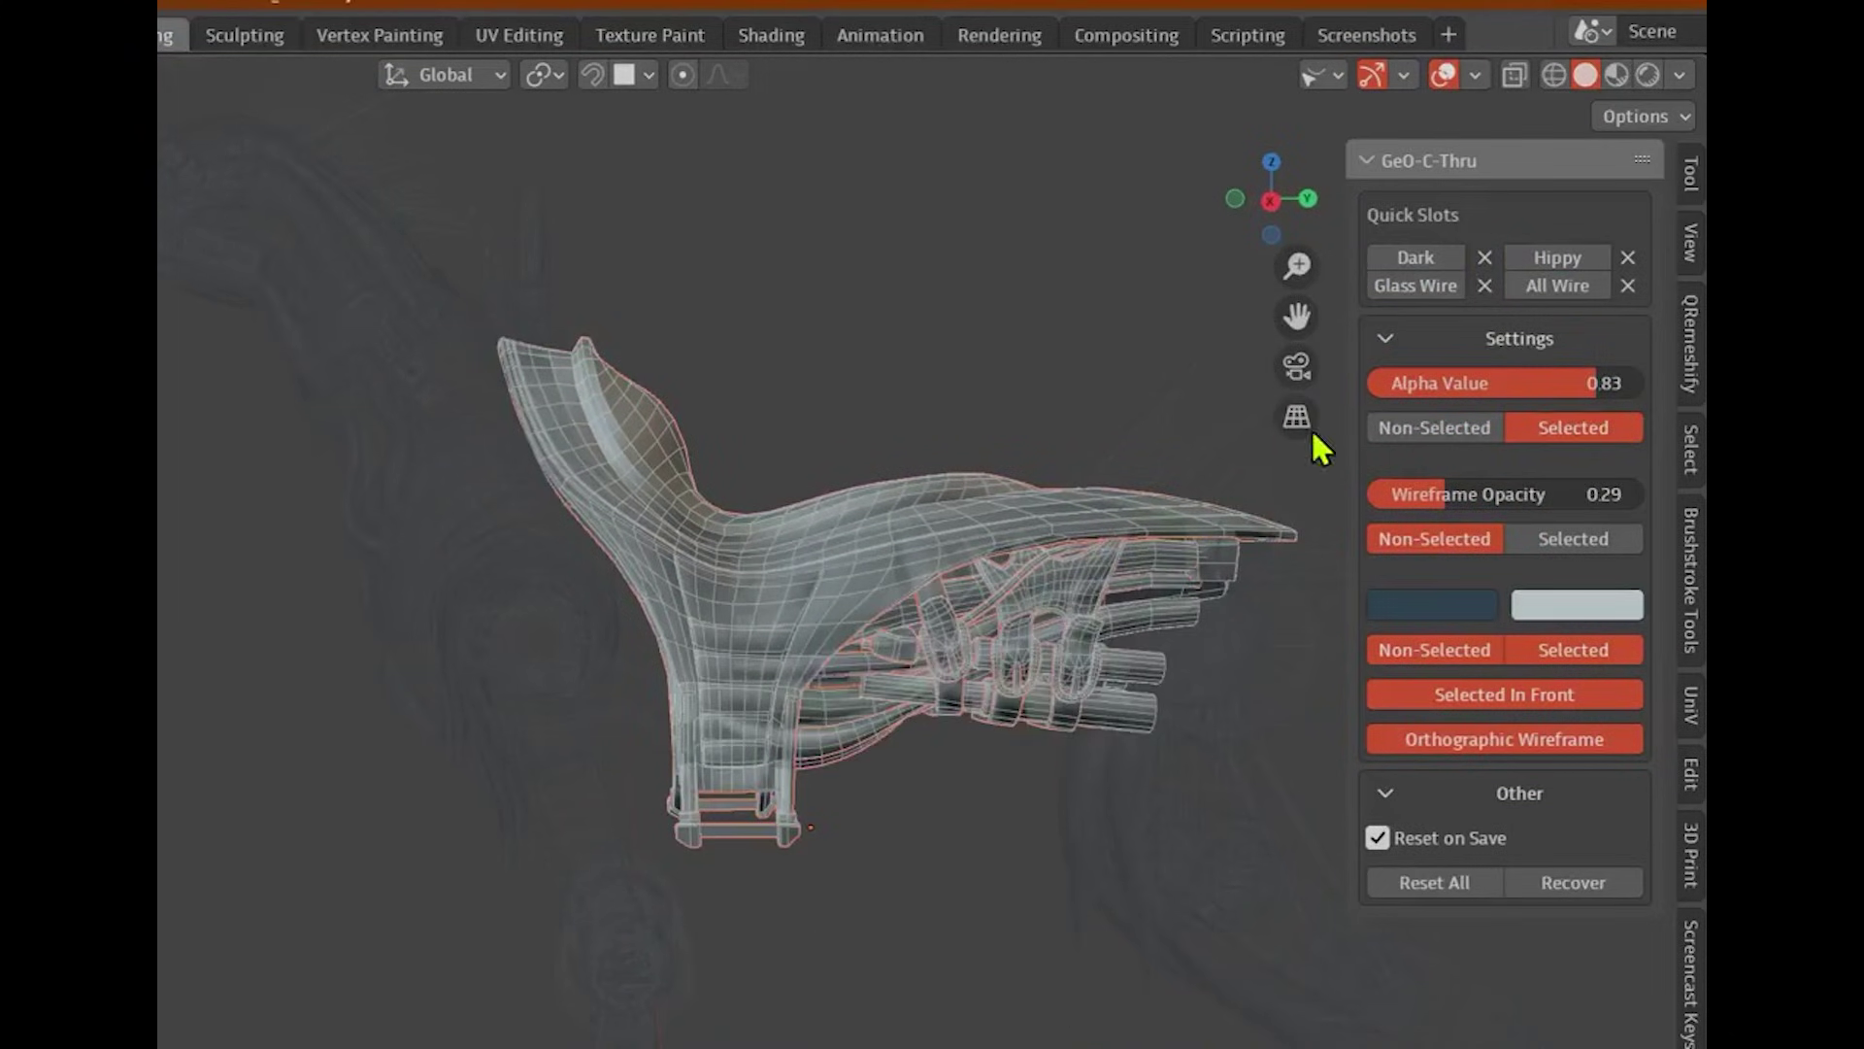
click(1529, 289)
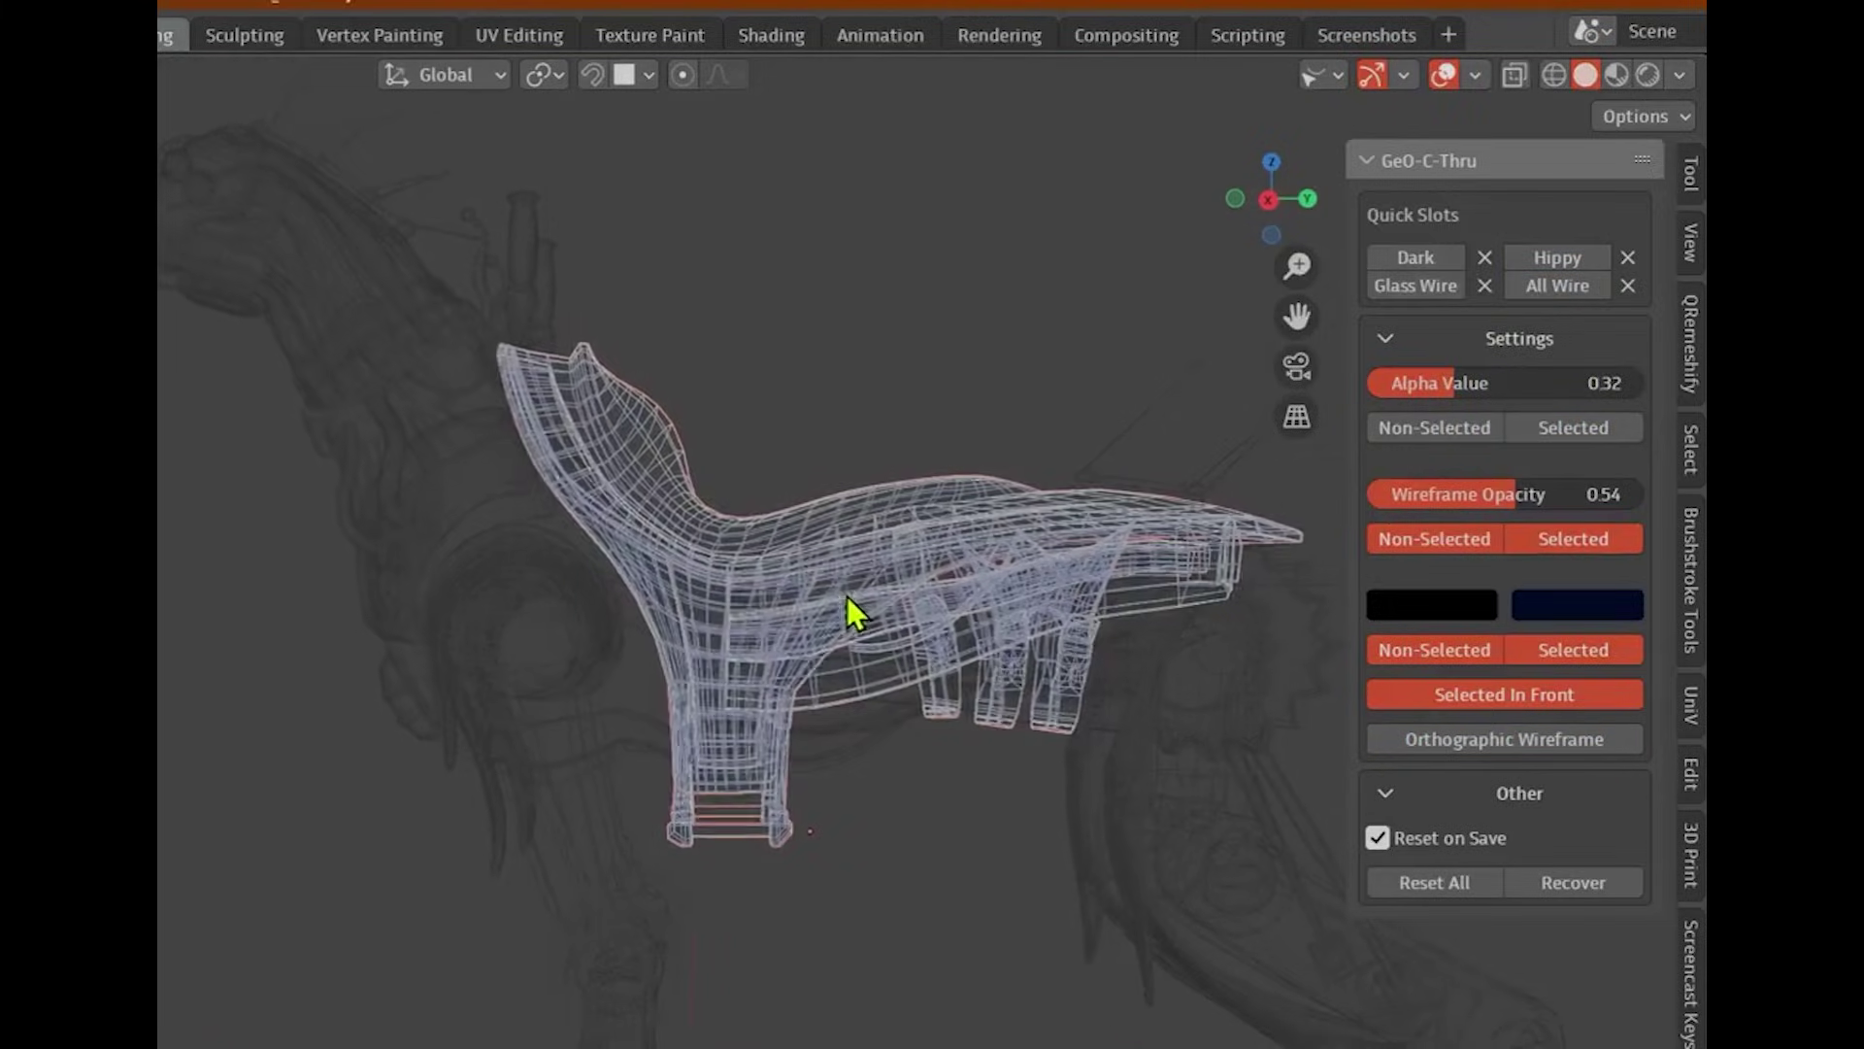
click(1412, 260)
click(1410, 879)
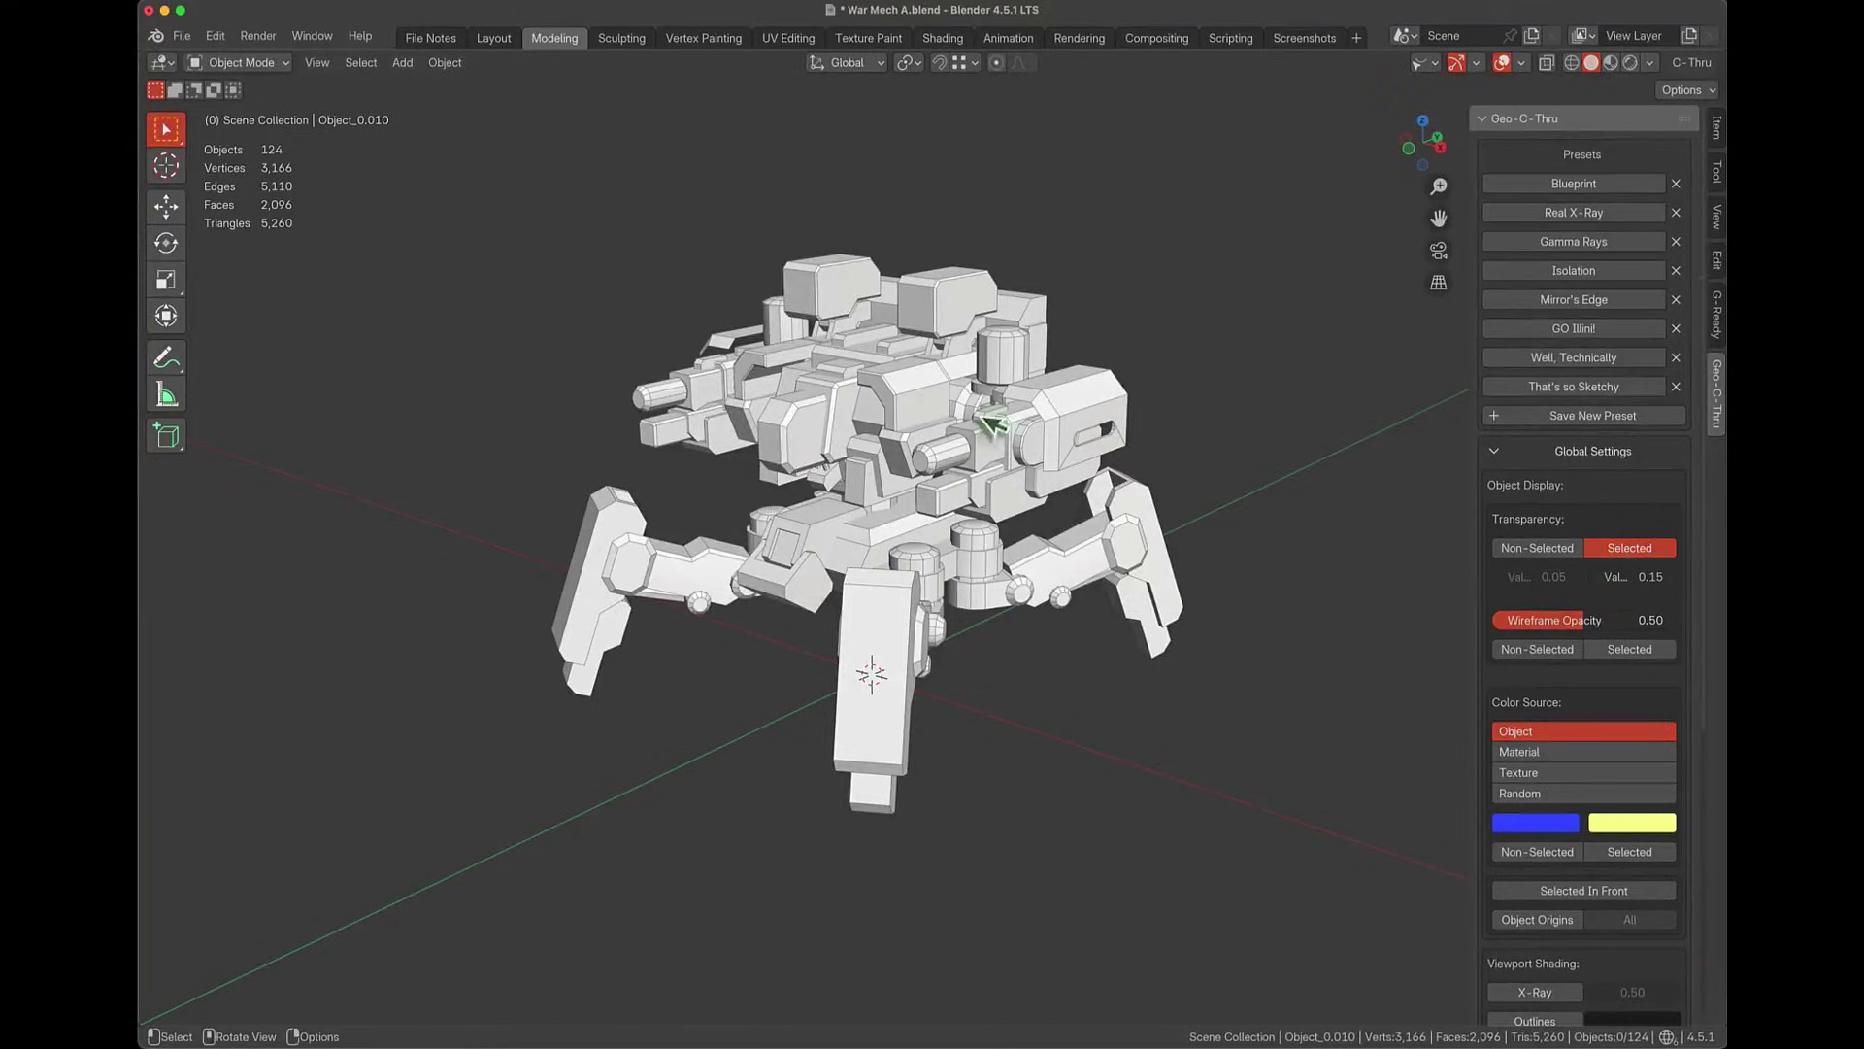
- Turn on transparency for the mech's non-selected objects and turn it off for the selected ones
middle_drag(830, 510, 917, 364)
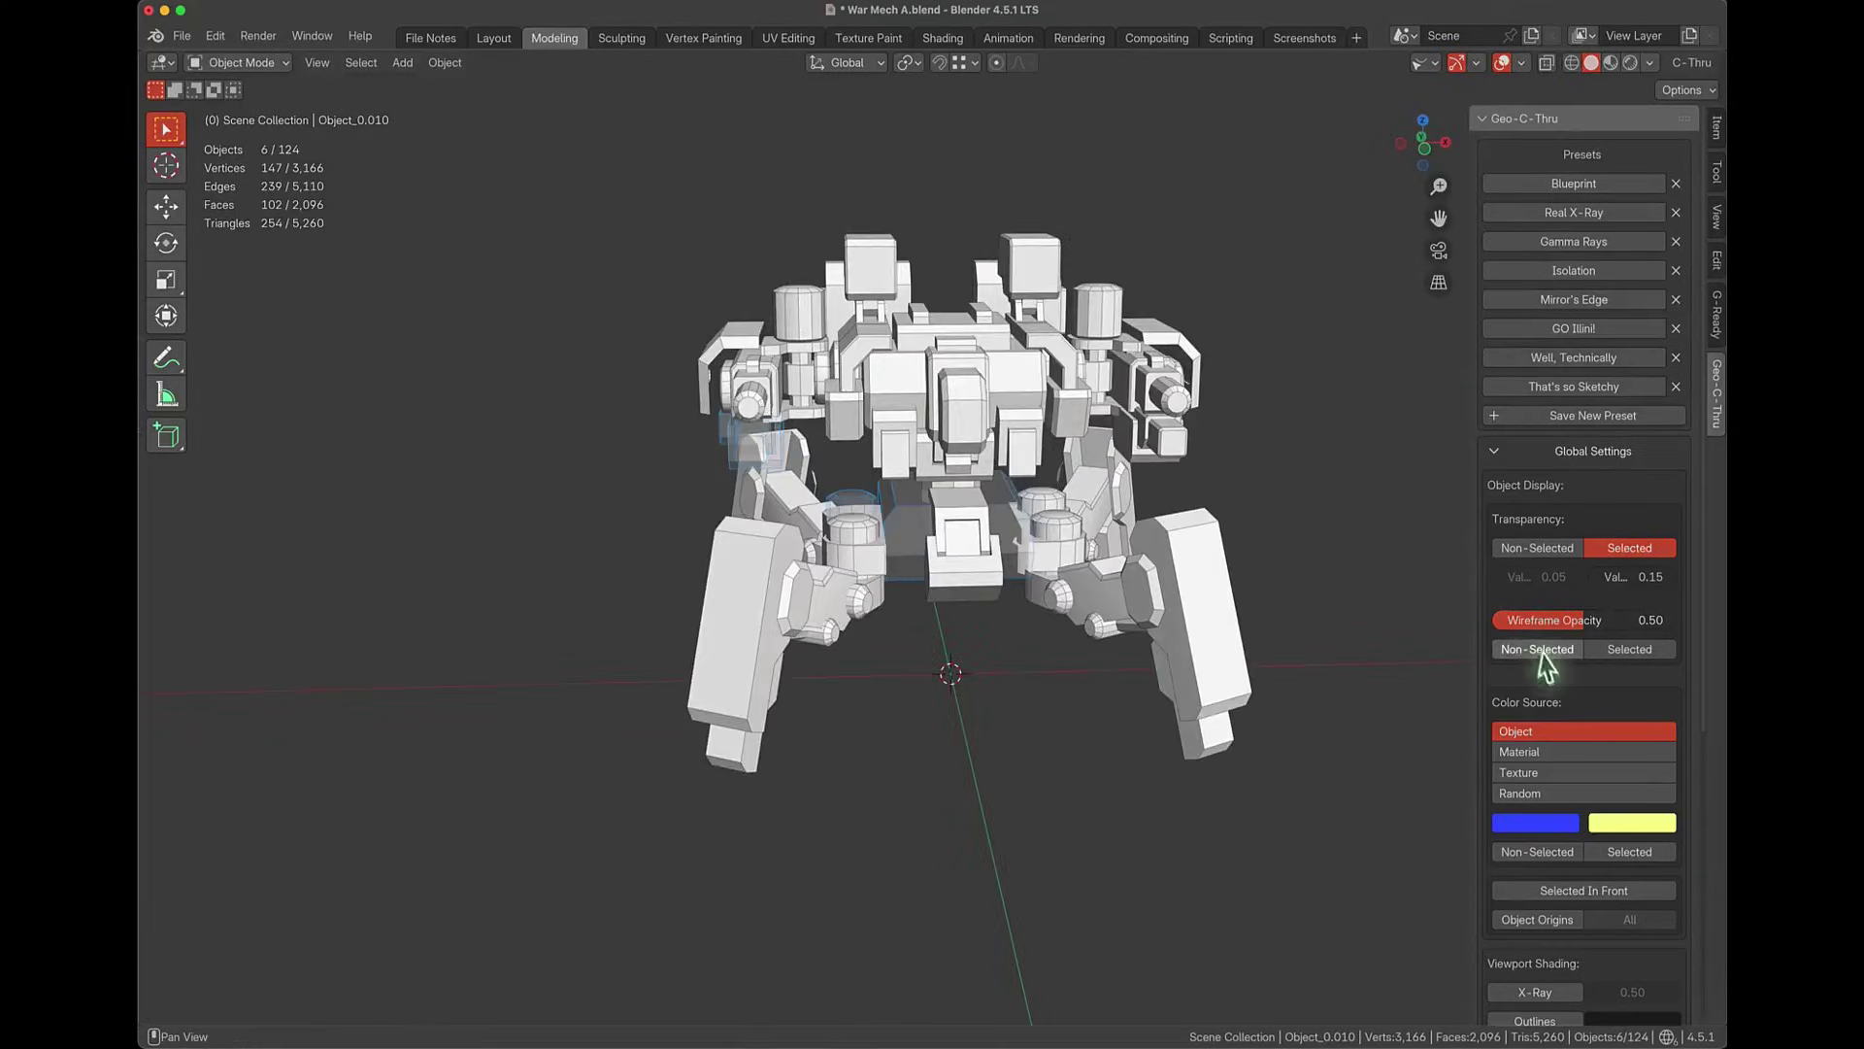
middle_drag(970, 583, 1068, 543)
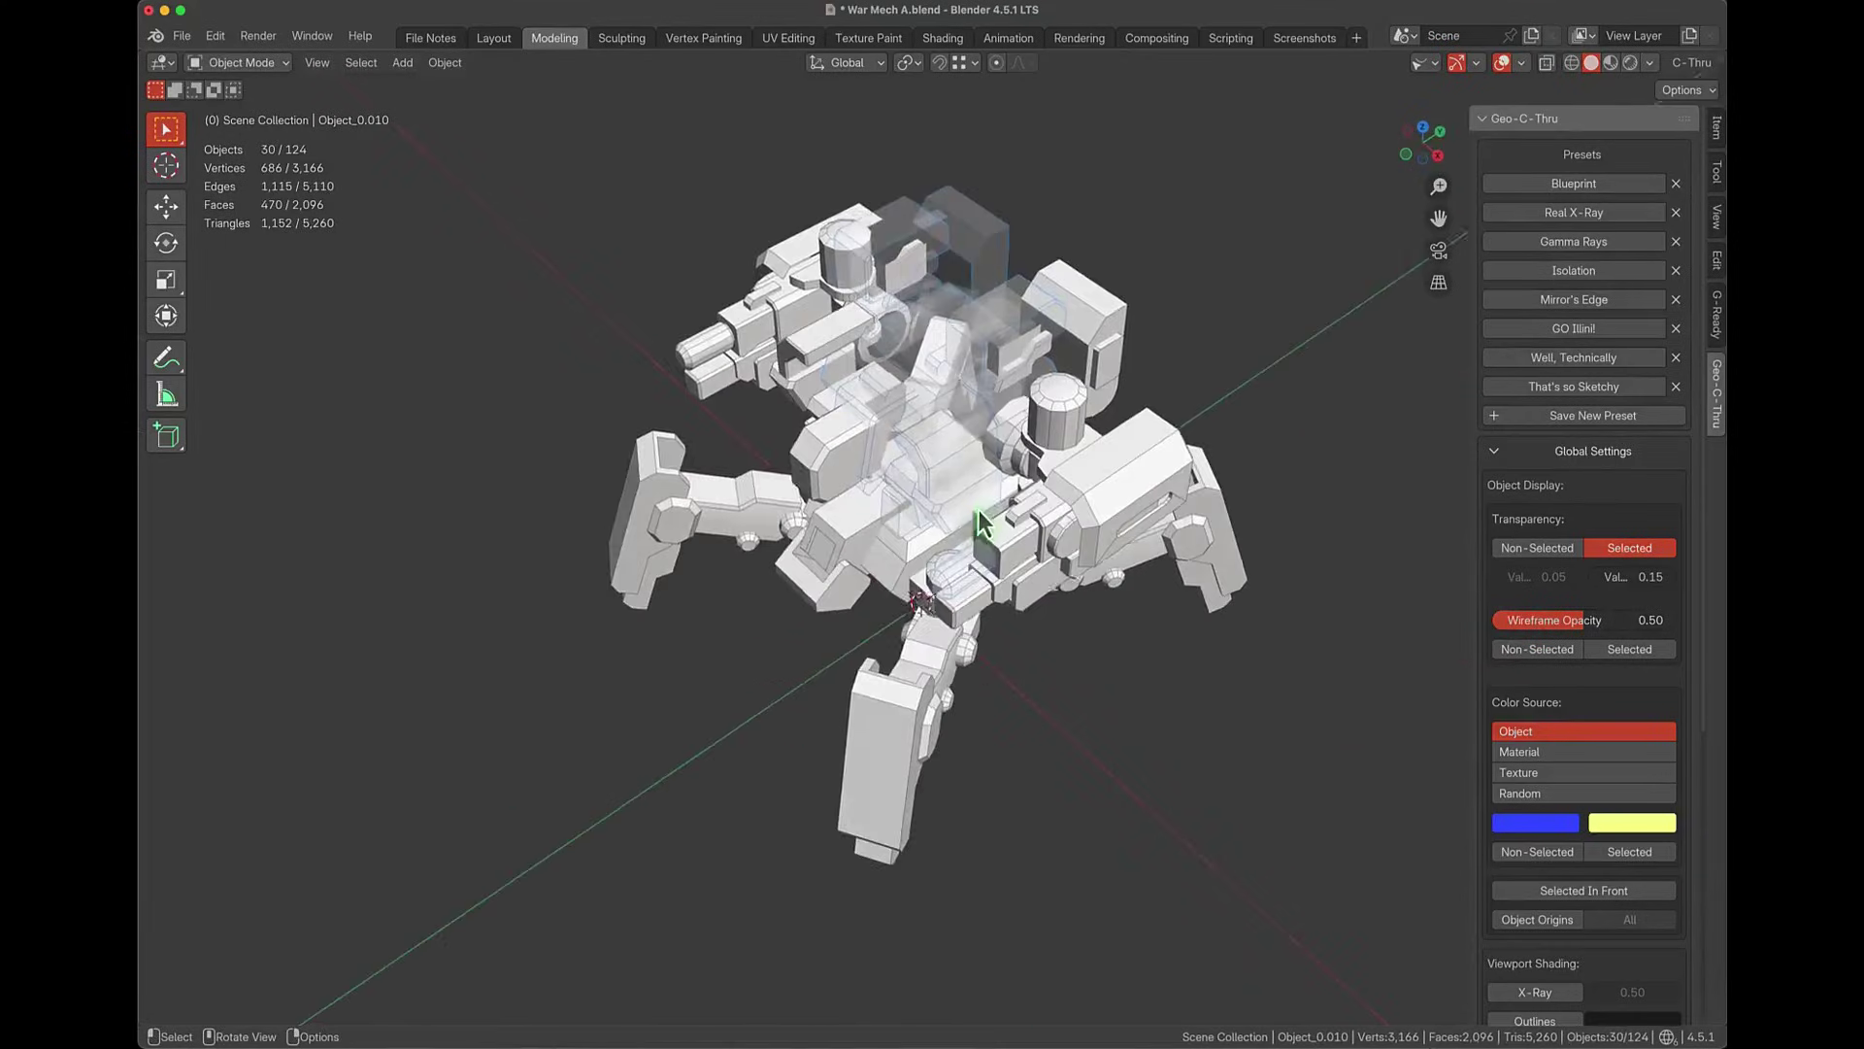
middle_drag(971, 582, 1020, 582)
click(1537, 548)
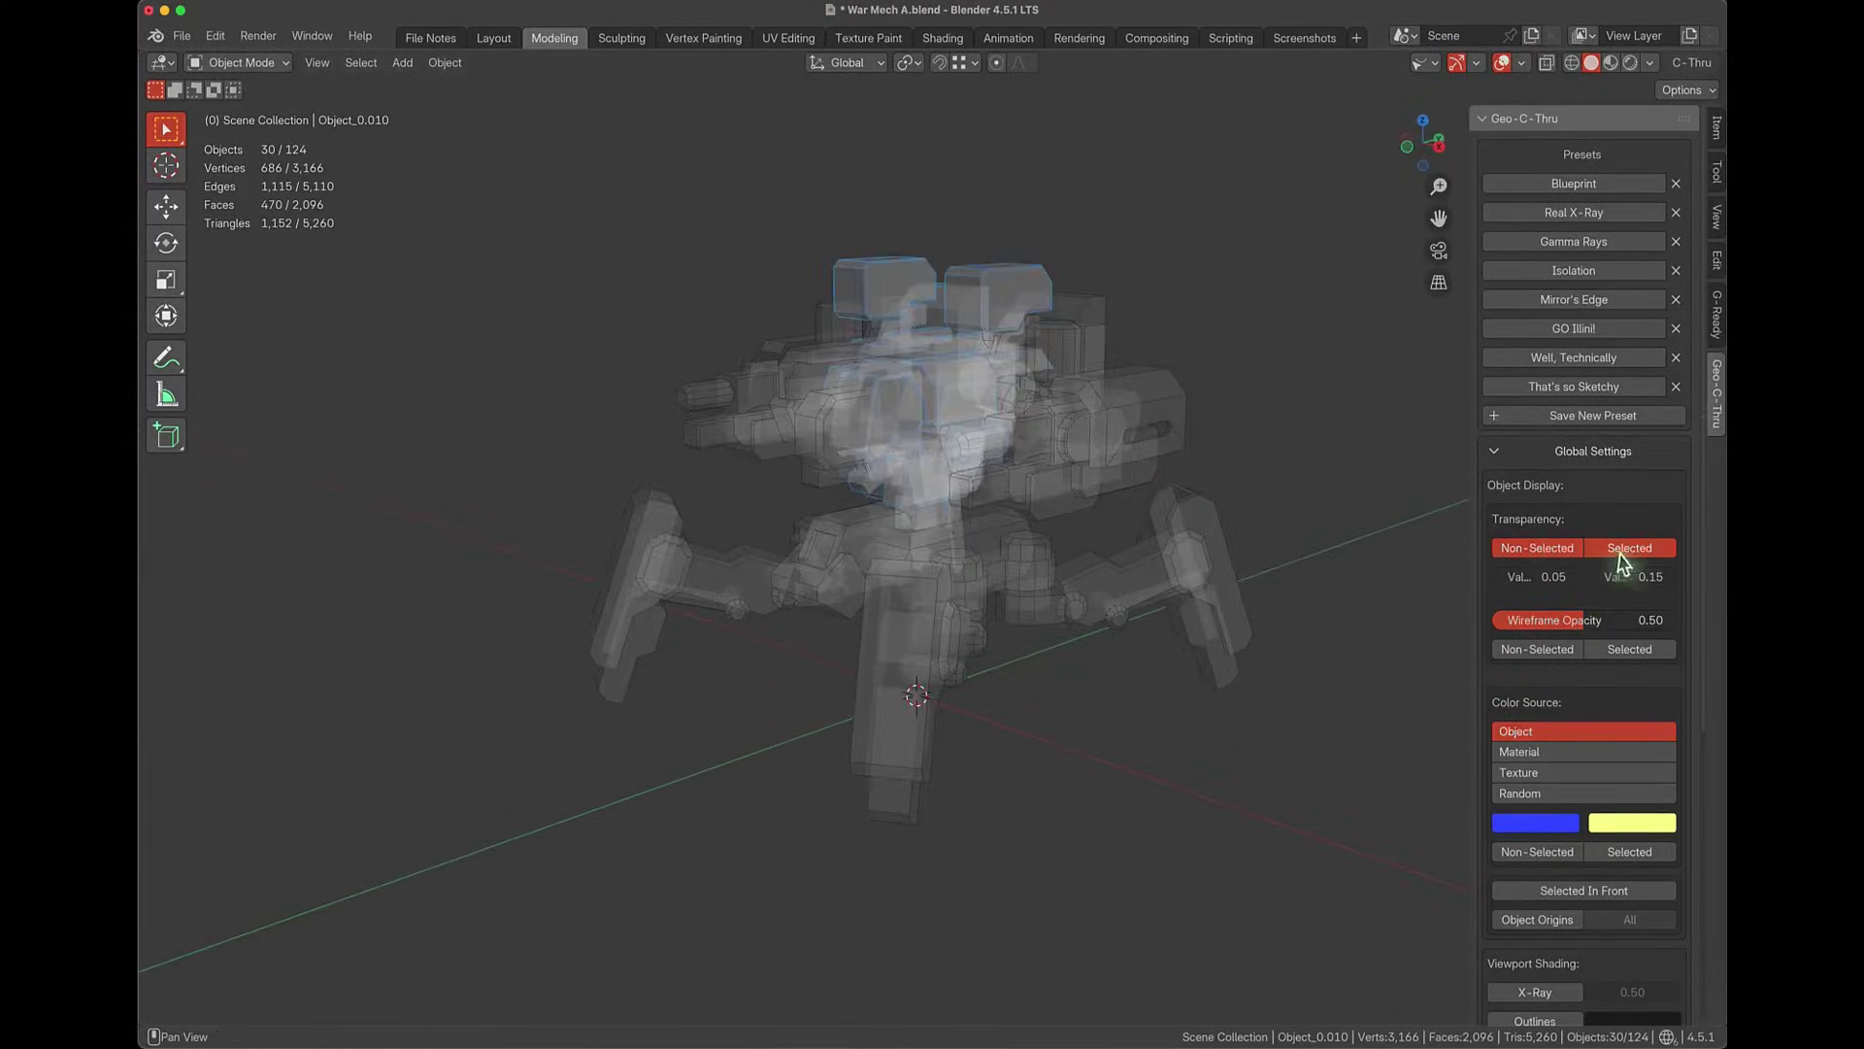
click(1617, 548)
middle_drag(1058, 428, 1068, 437)
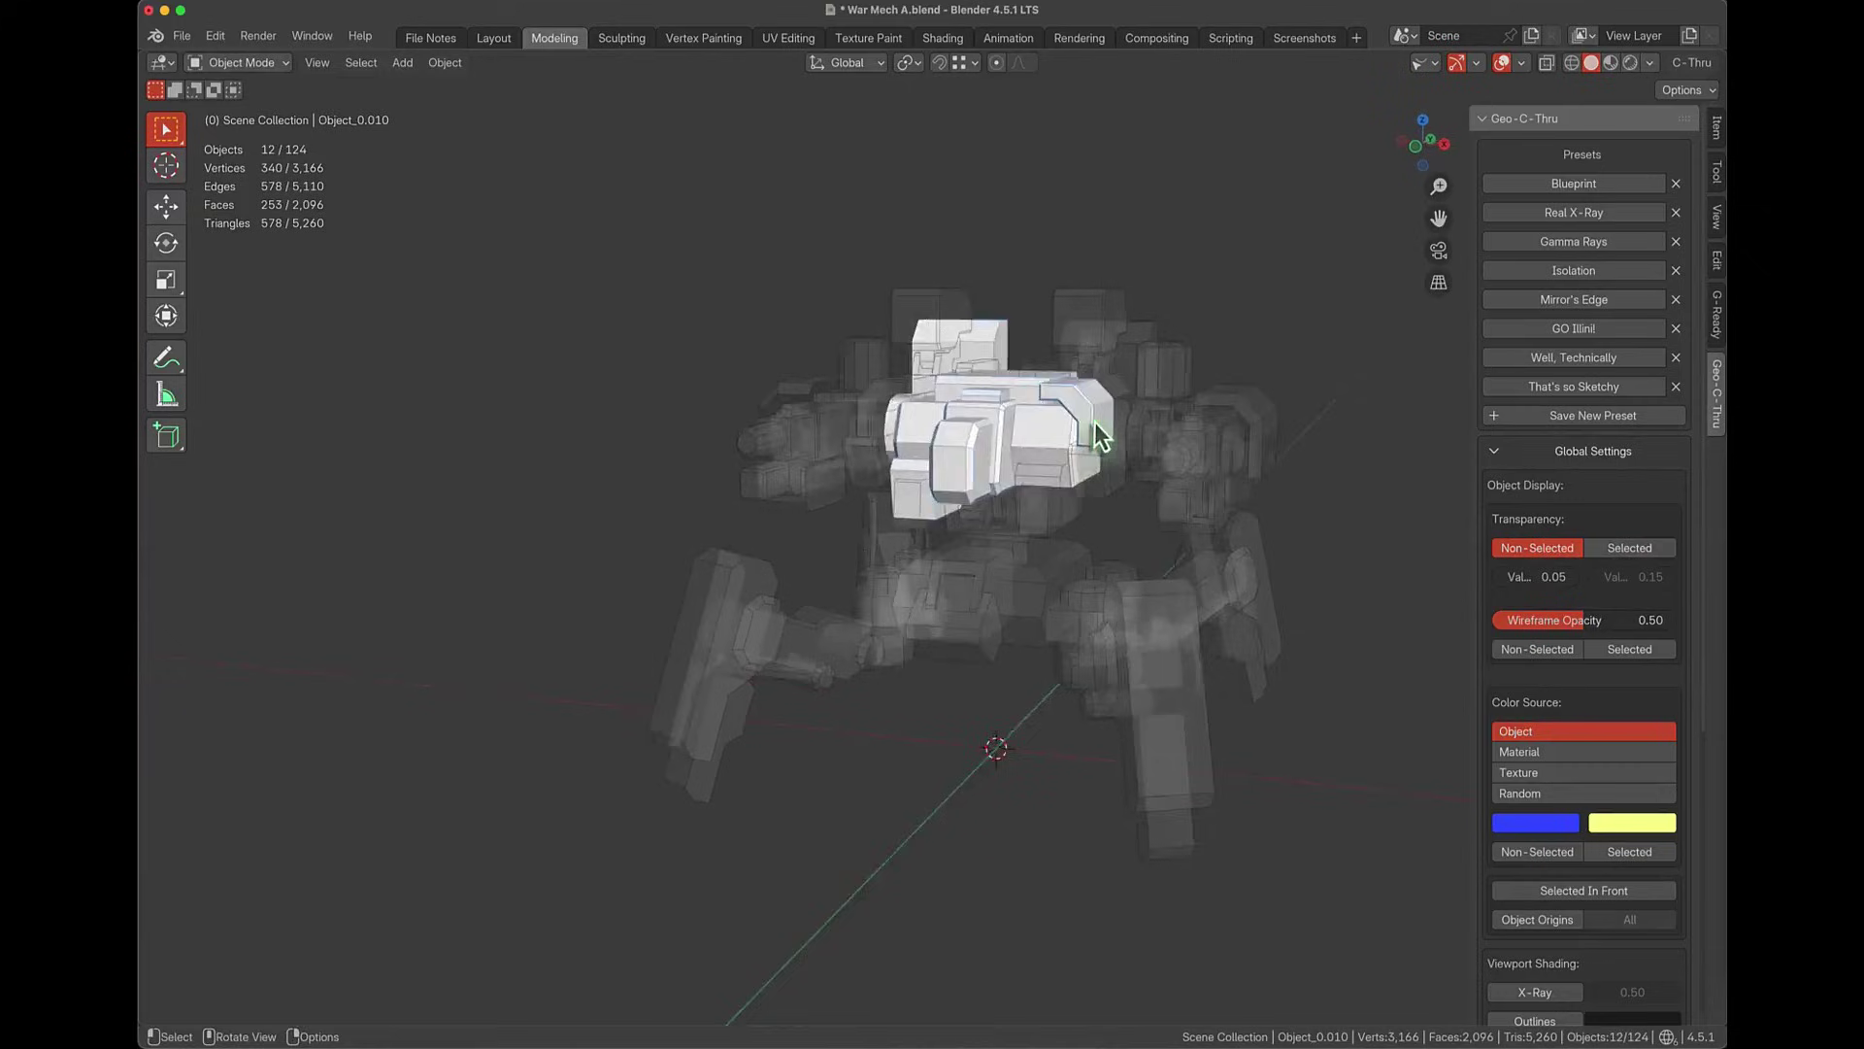
- Toggle the non-selected objects' transparency off and on, and set its value to 0.04
click(1527, 545)
click(1528, 546)
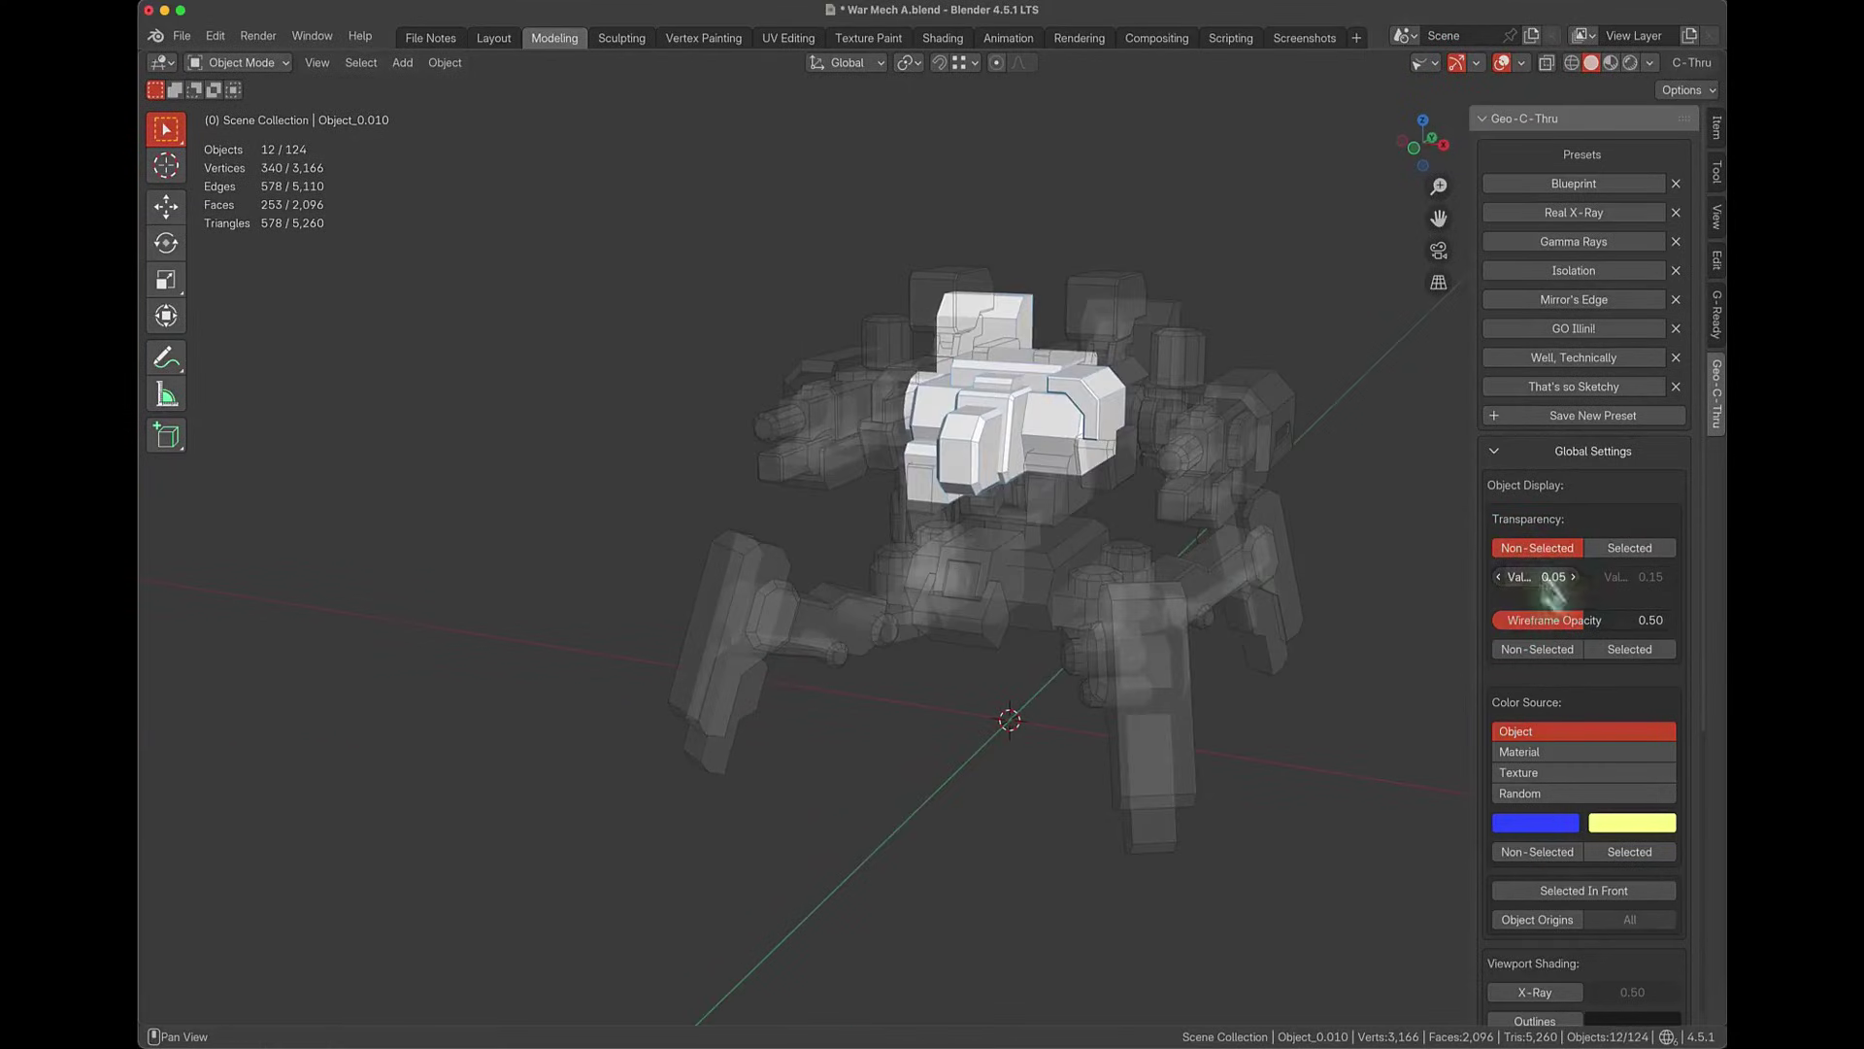
drag(1554, 577, 1534, 577)
middle_drag(1515, 611, 1466, 621)
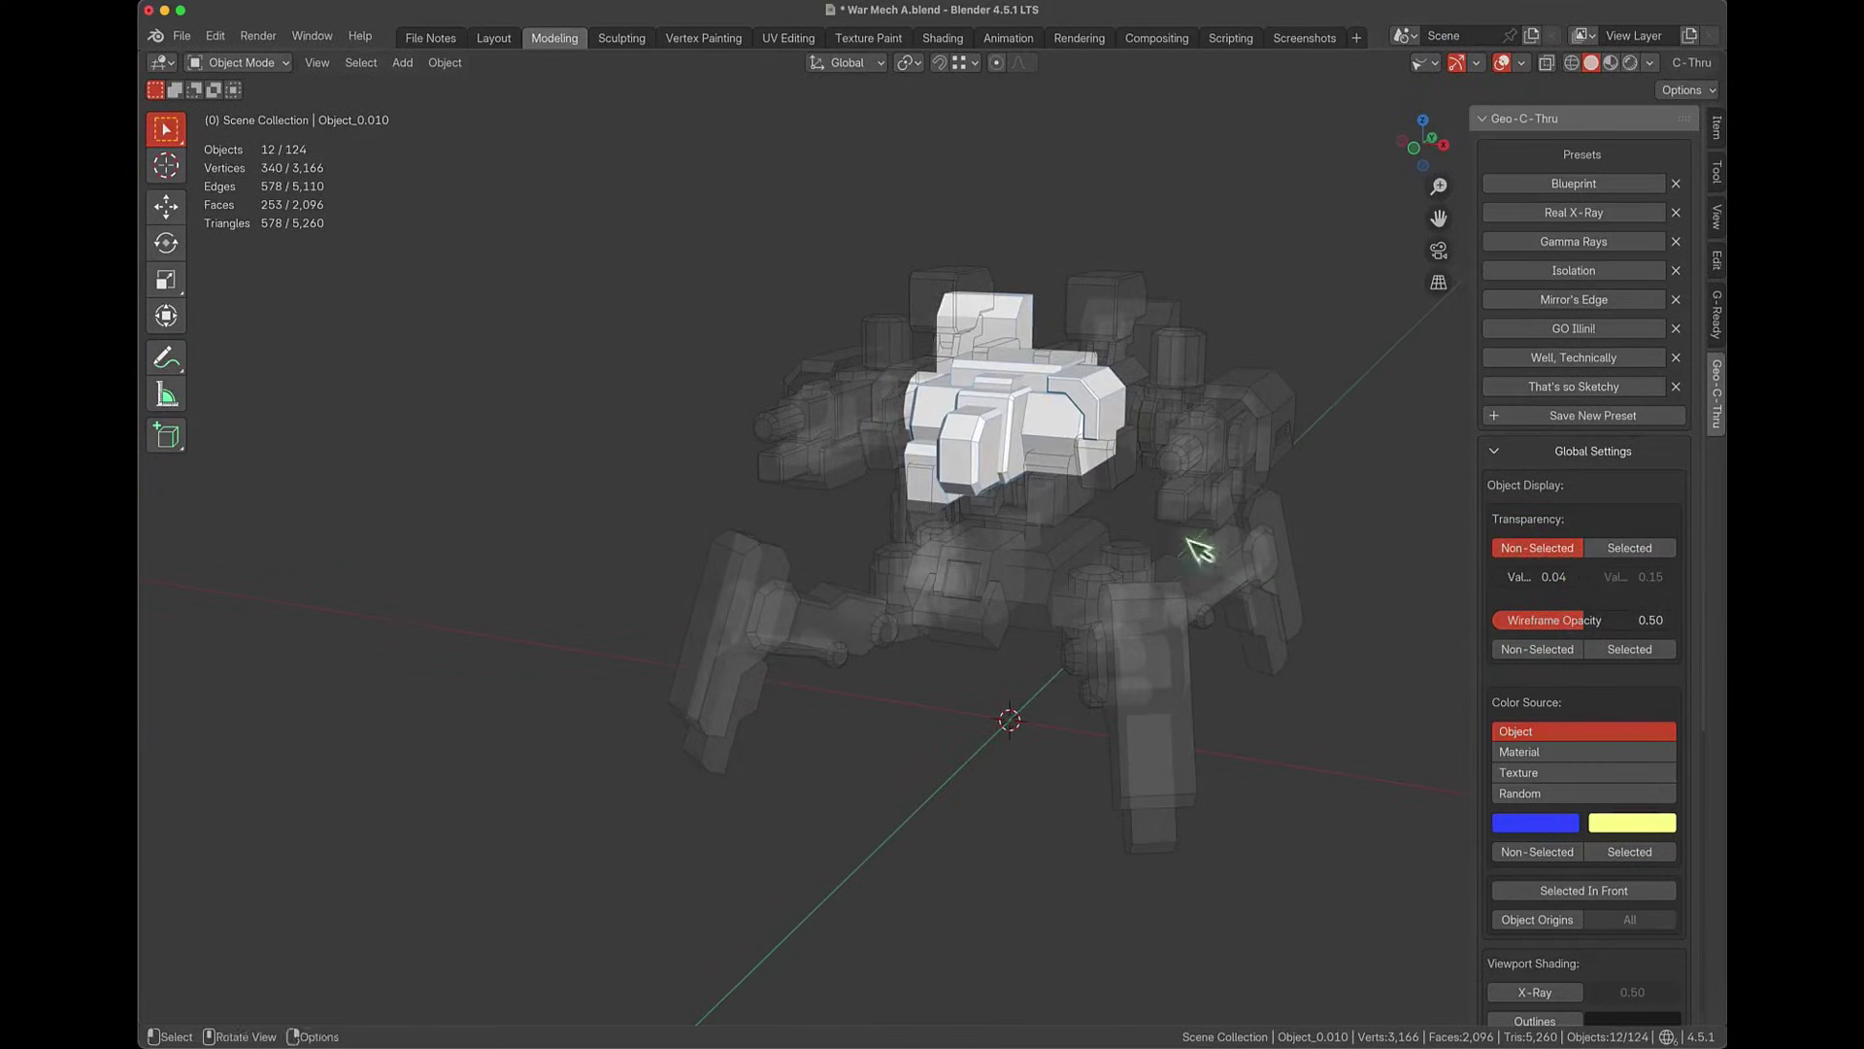
middle_drag(1201, 551, 1189, 554)
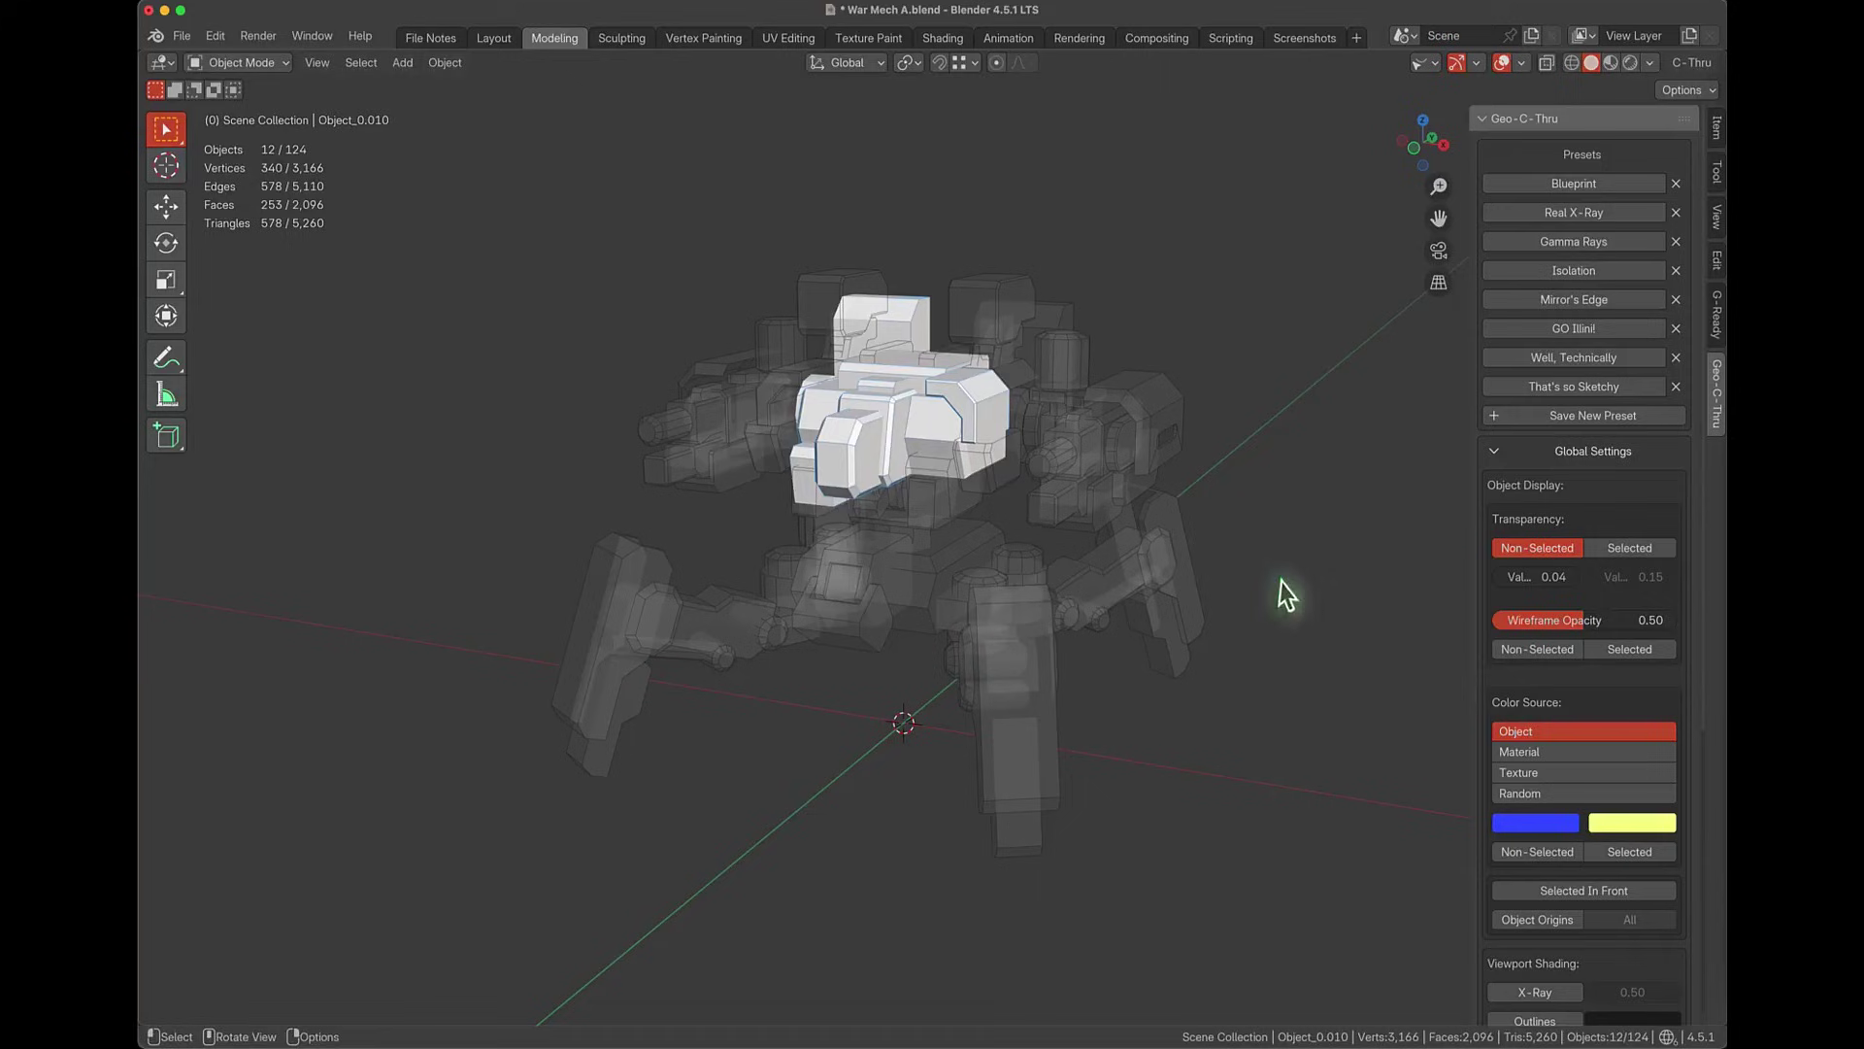
- Turn off transparency for the mech's non-selected objects and show the selected ones transparent at a value of 0.02
click(1544, 548)
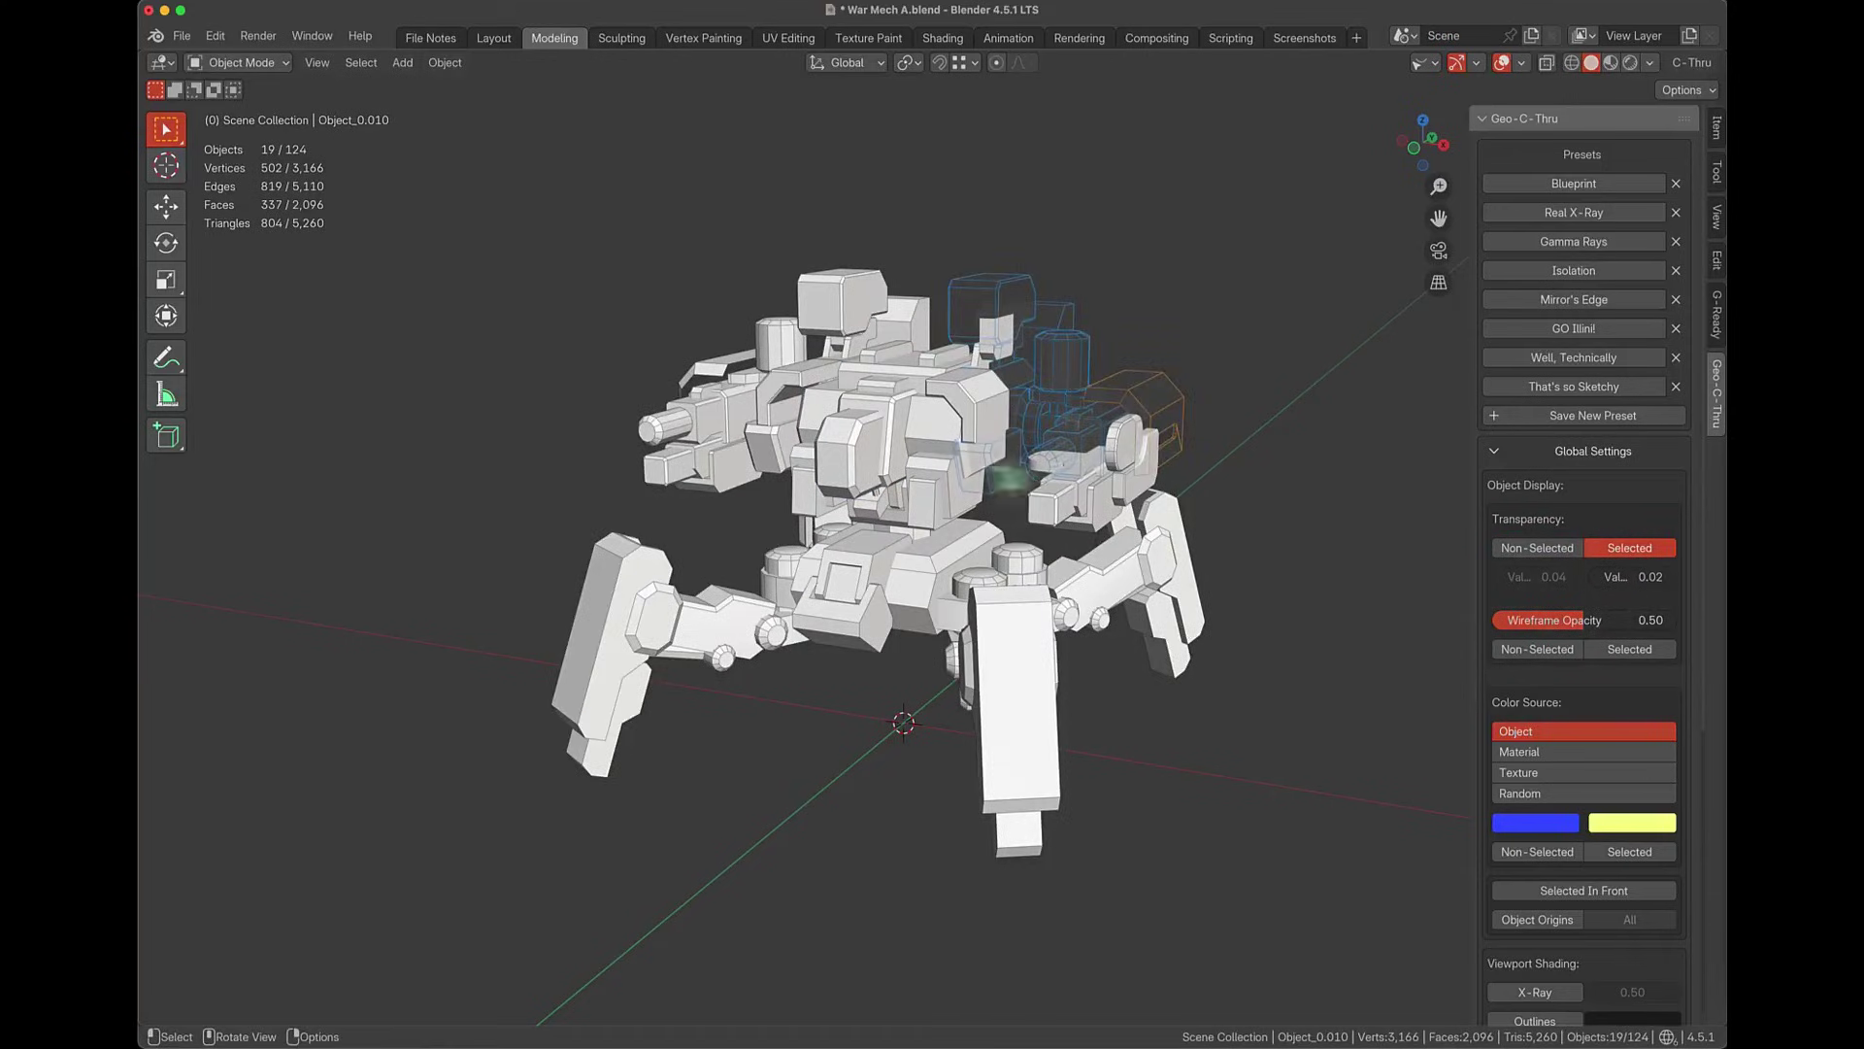
middle_drag(1009, 476, 941, 495)
middle_drag(1061, 524, 1062, 508)
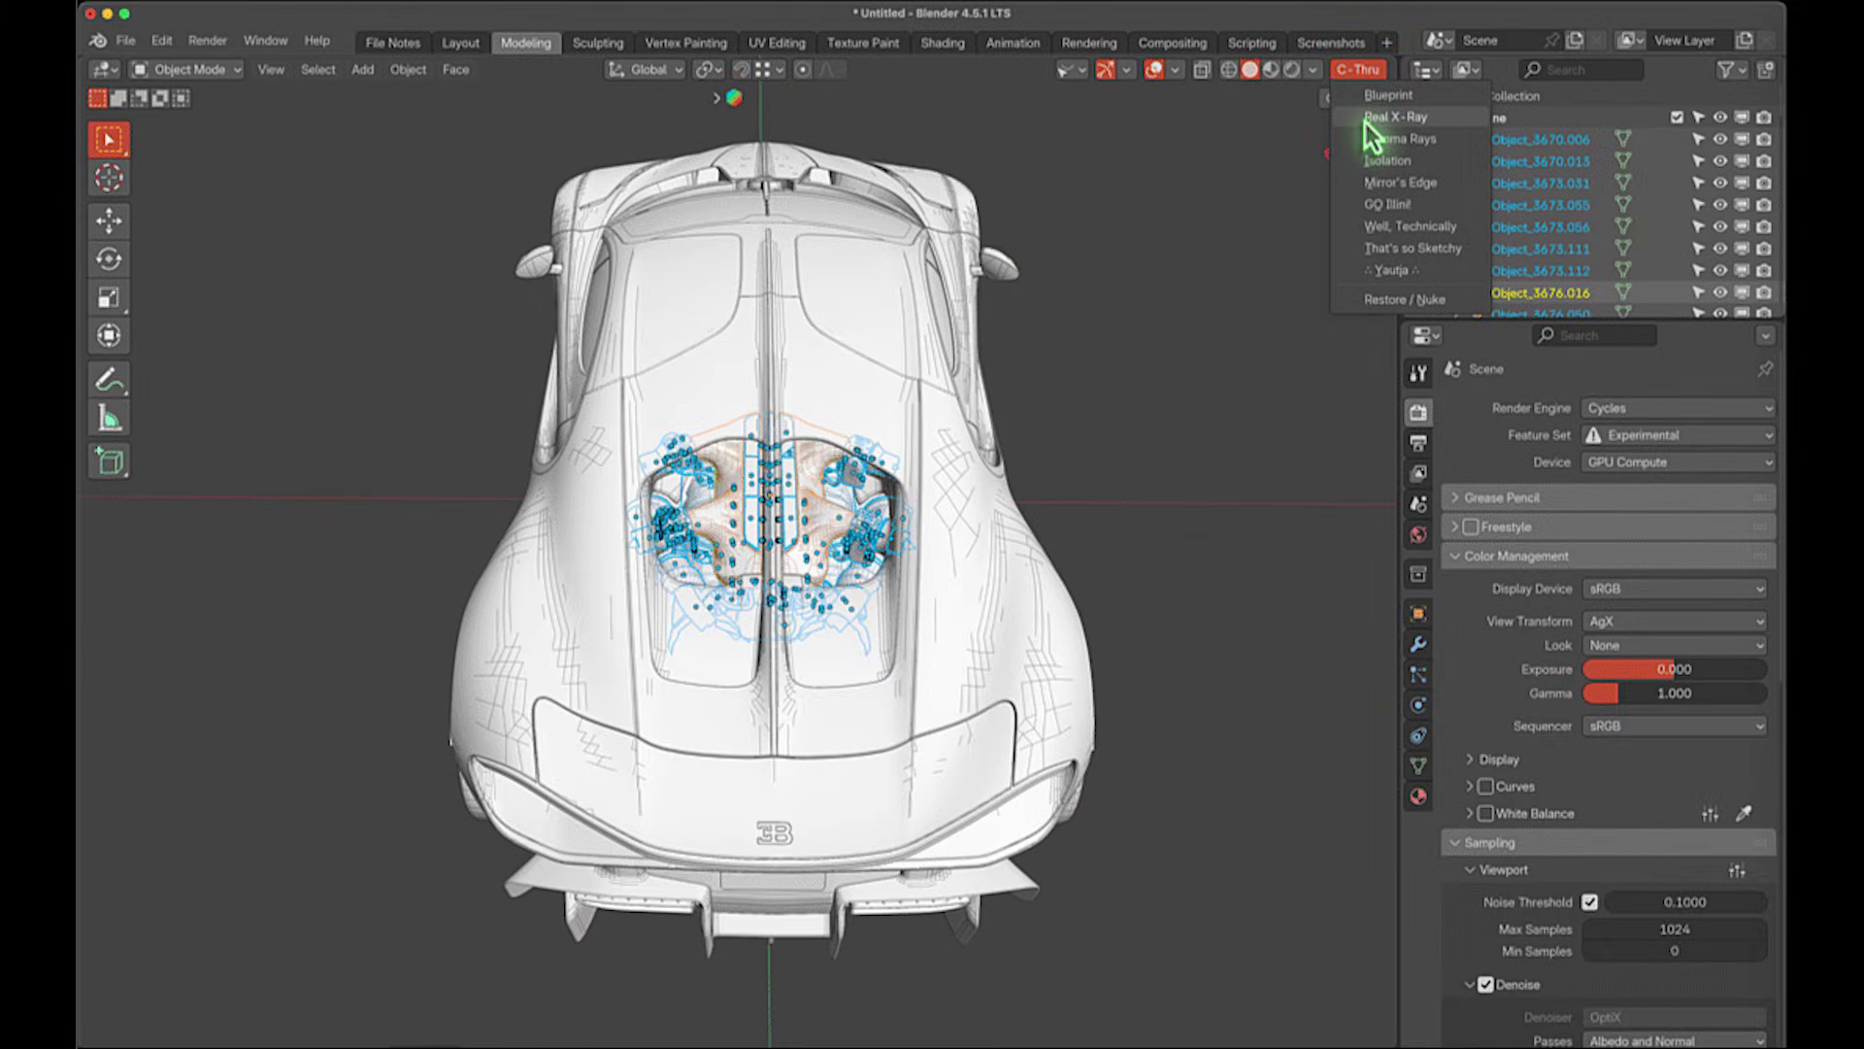
- Preview the Real X-Ray, Isolation and Yautja display presets on the car, and restore the original viewport display
click(1368, 118)
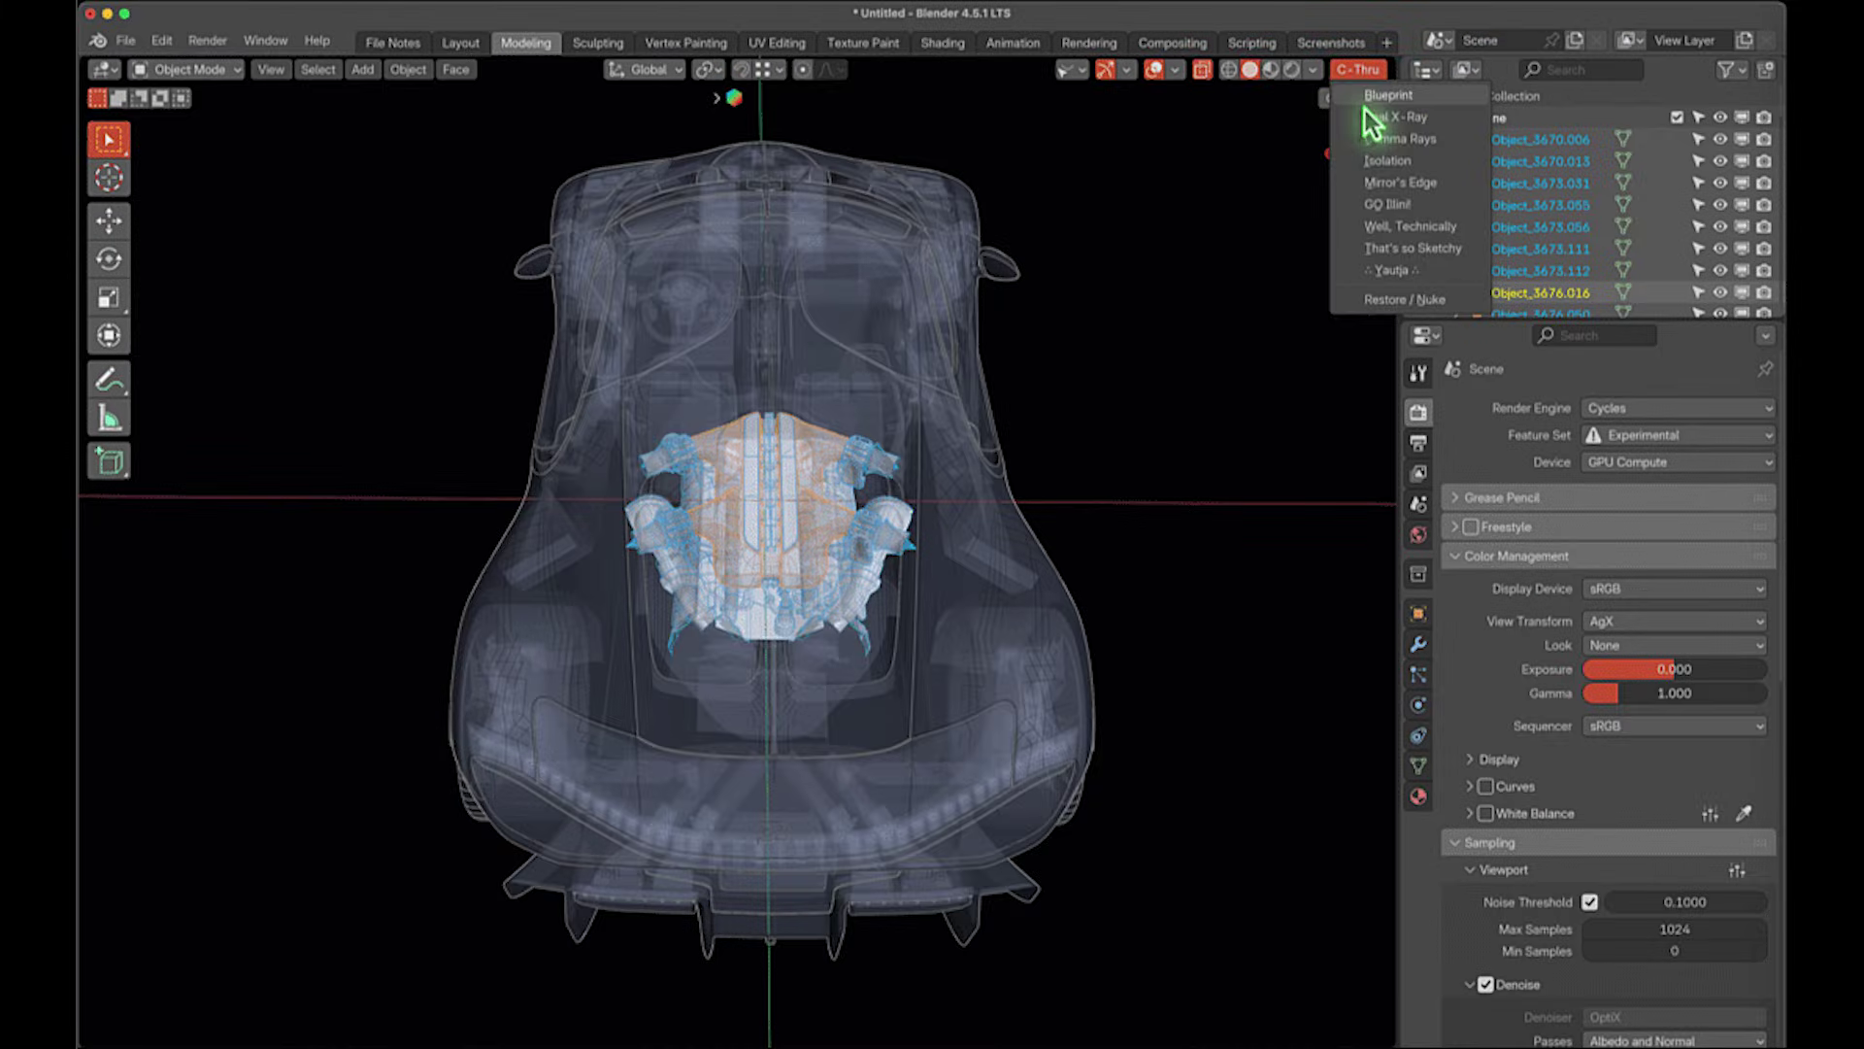
click(1367, 114)
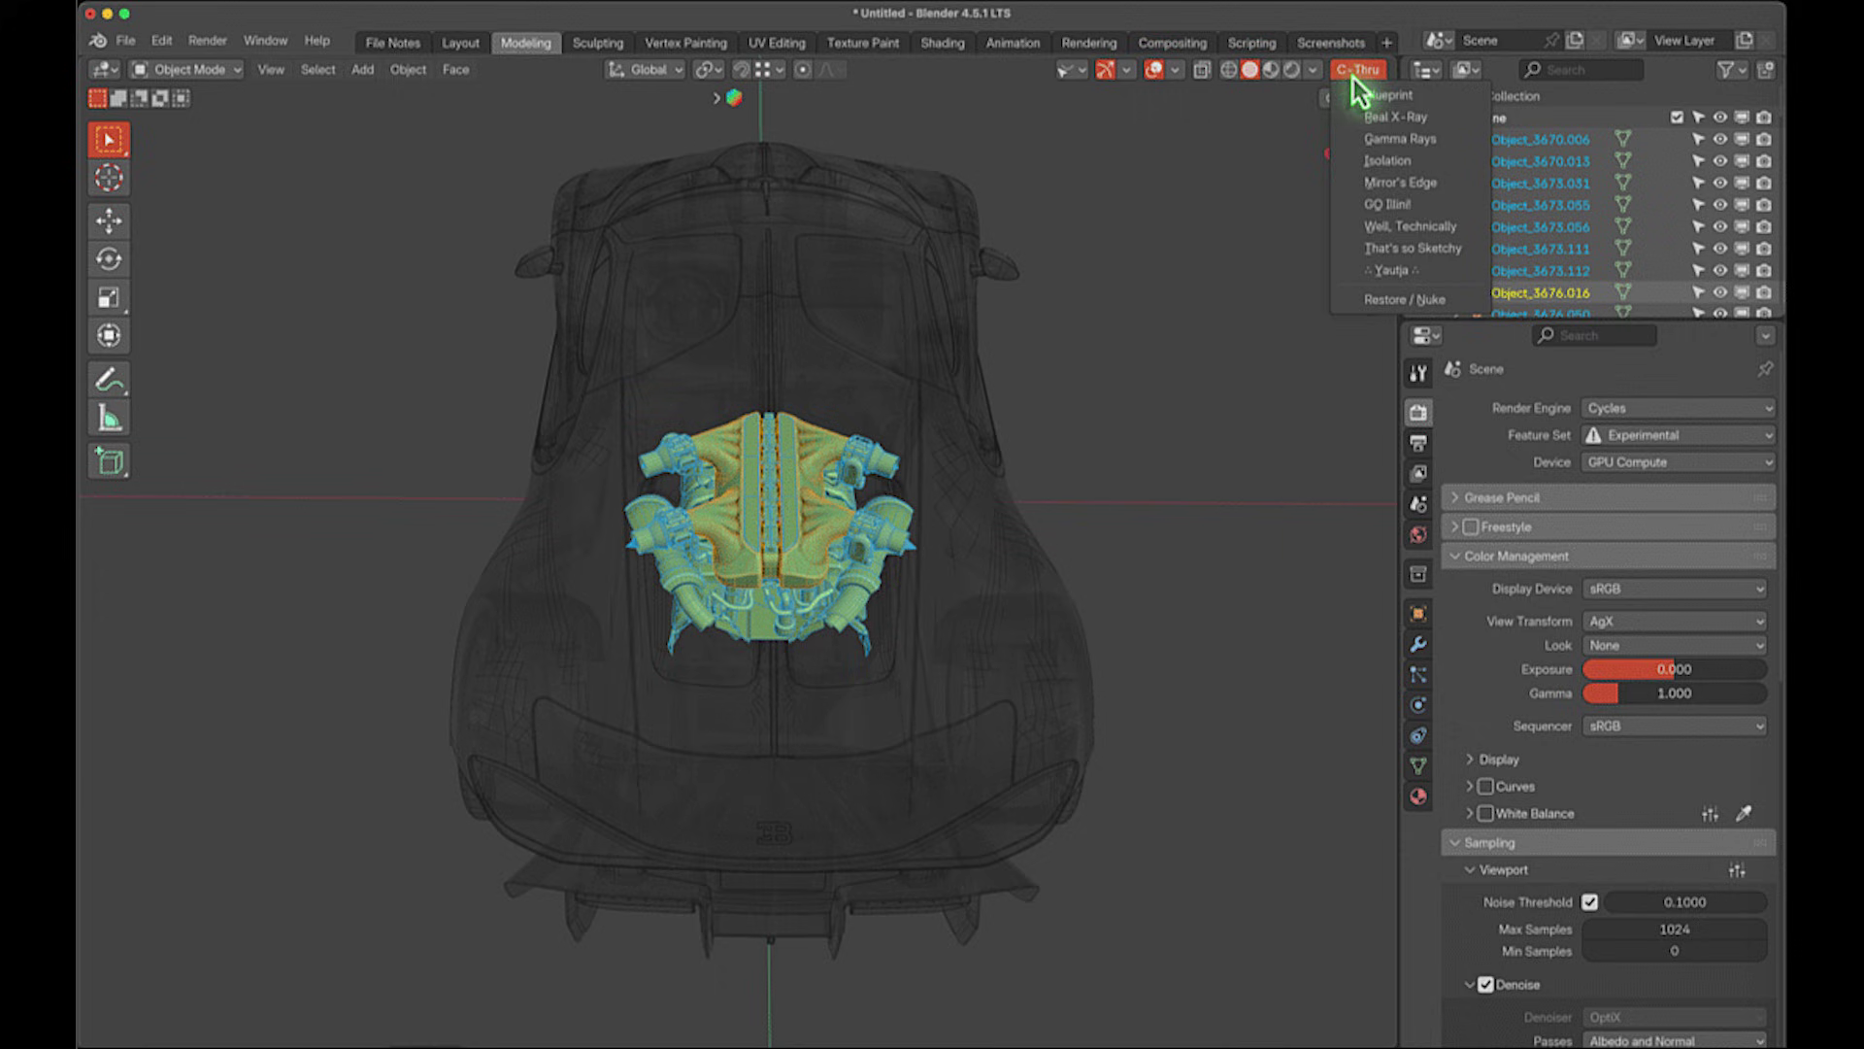
click(1367, 161)
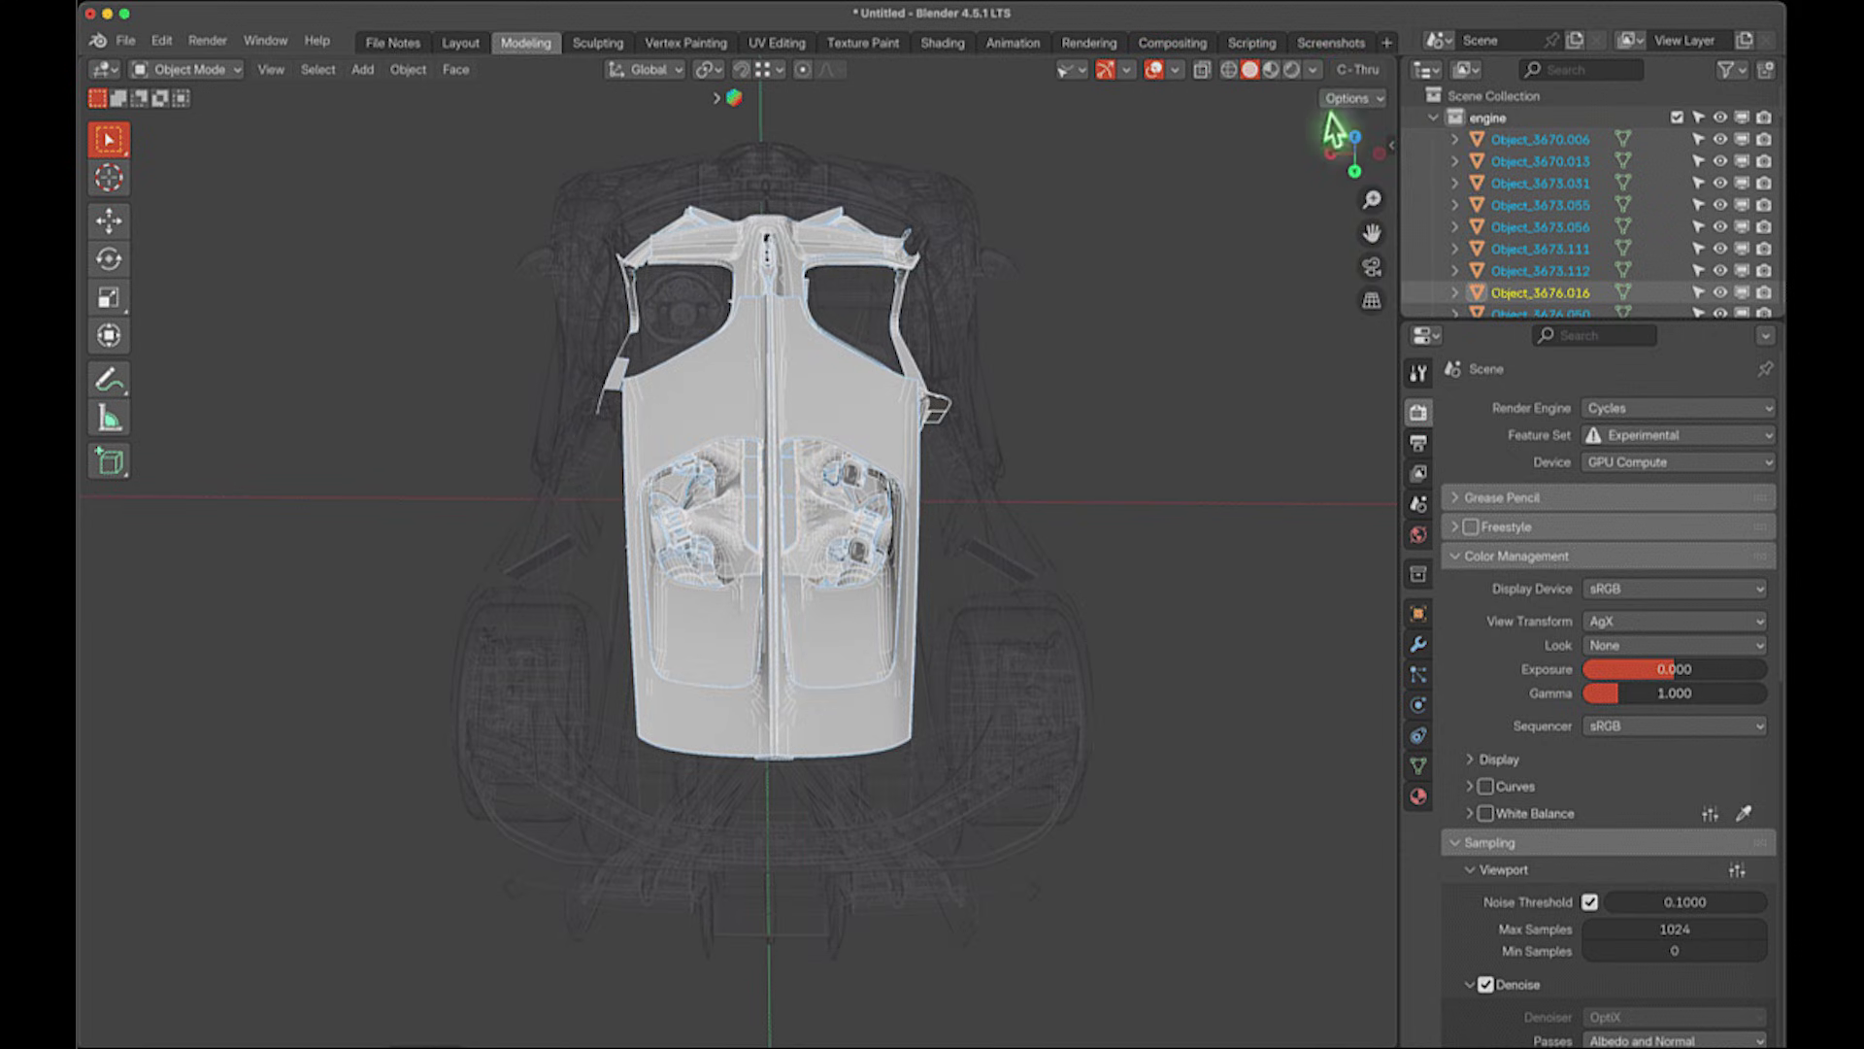
click(1396, 272)
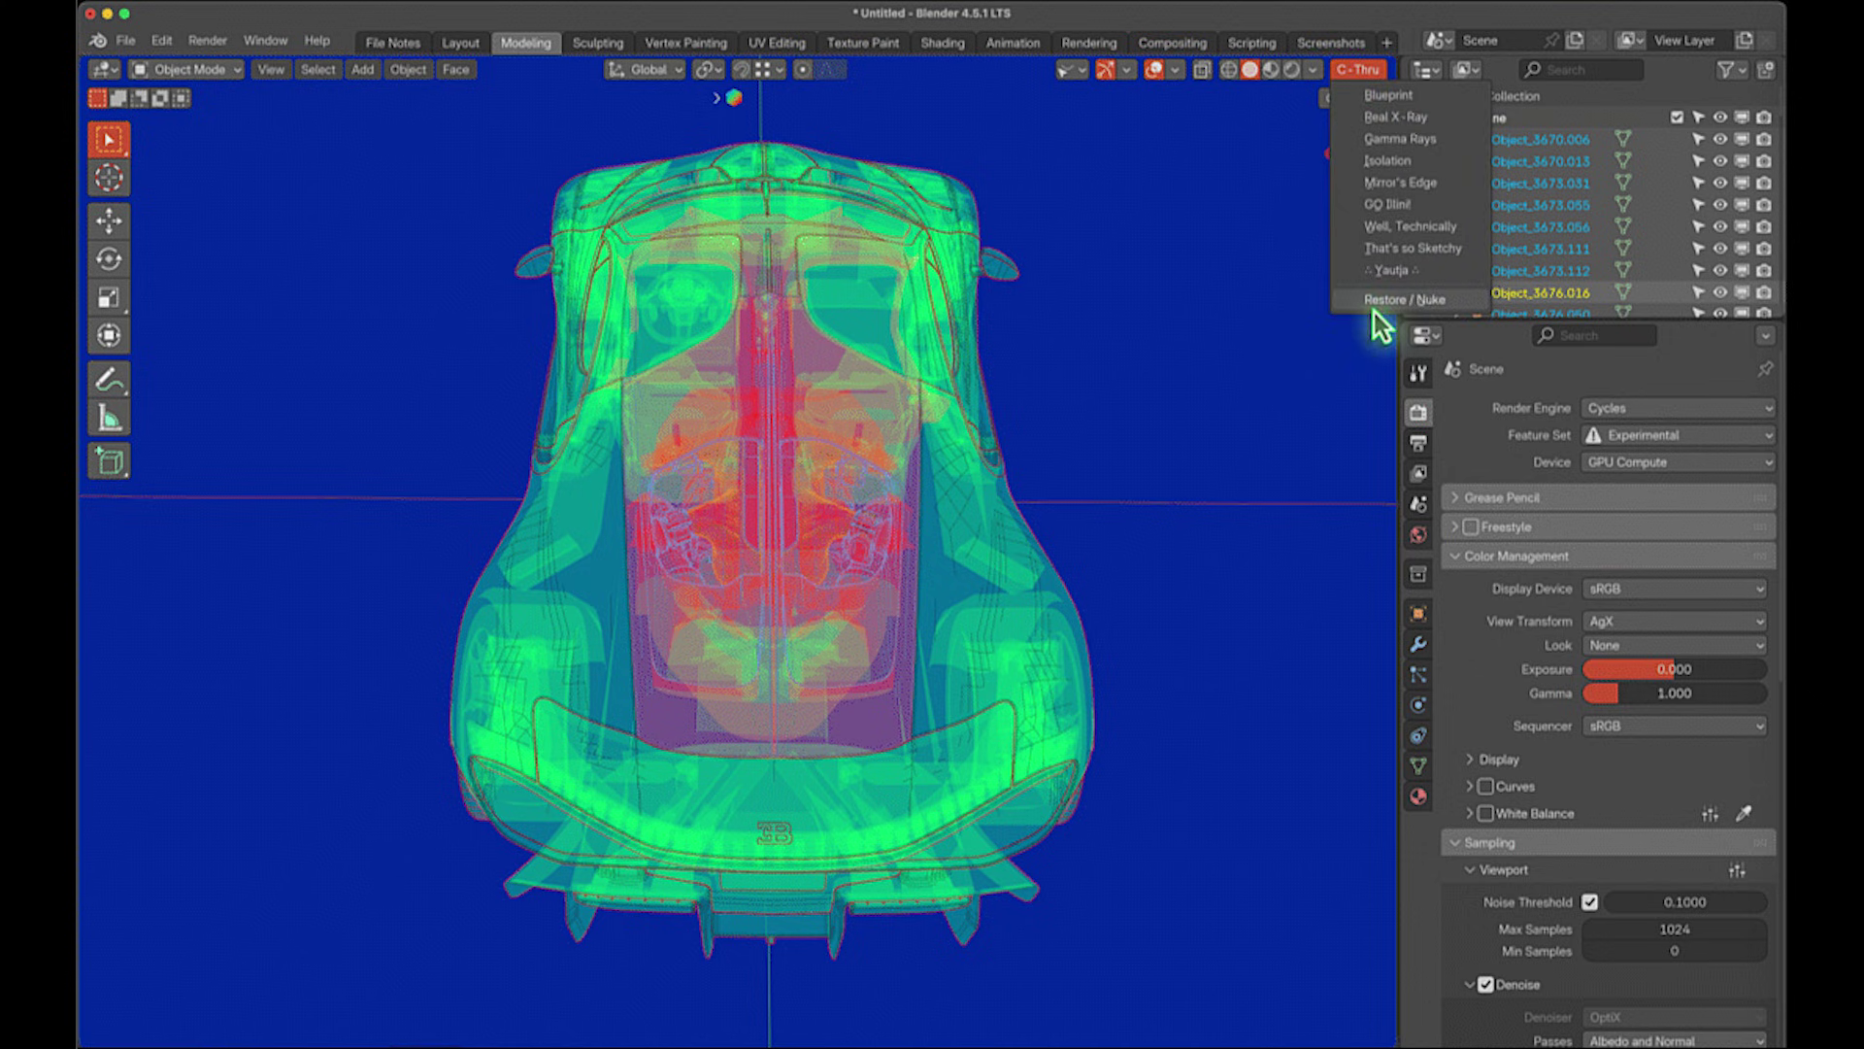
click(1379, 300)
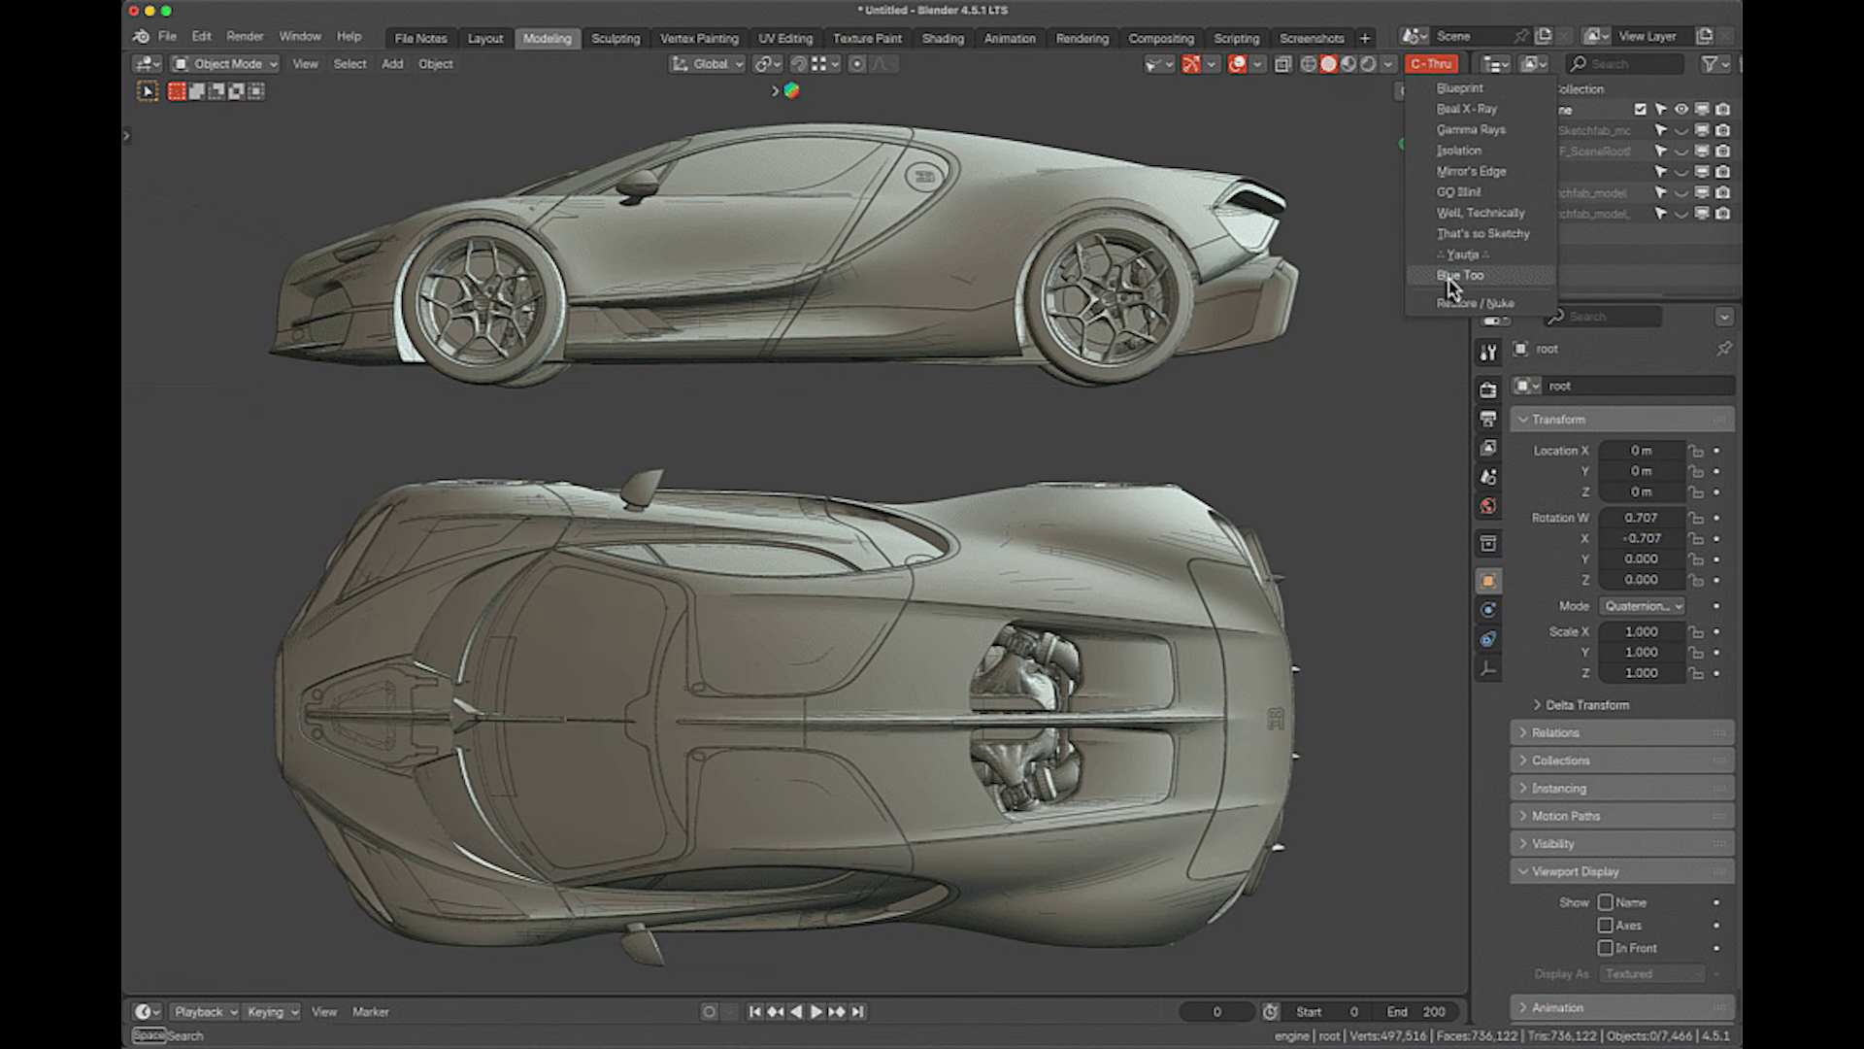
- Apply the Blue Too display preset to the side and top views of the car
click(1449, 276)
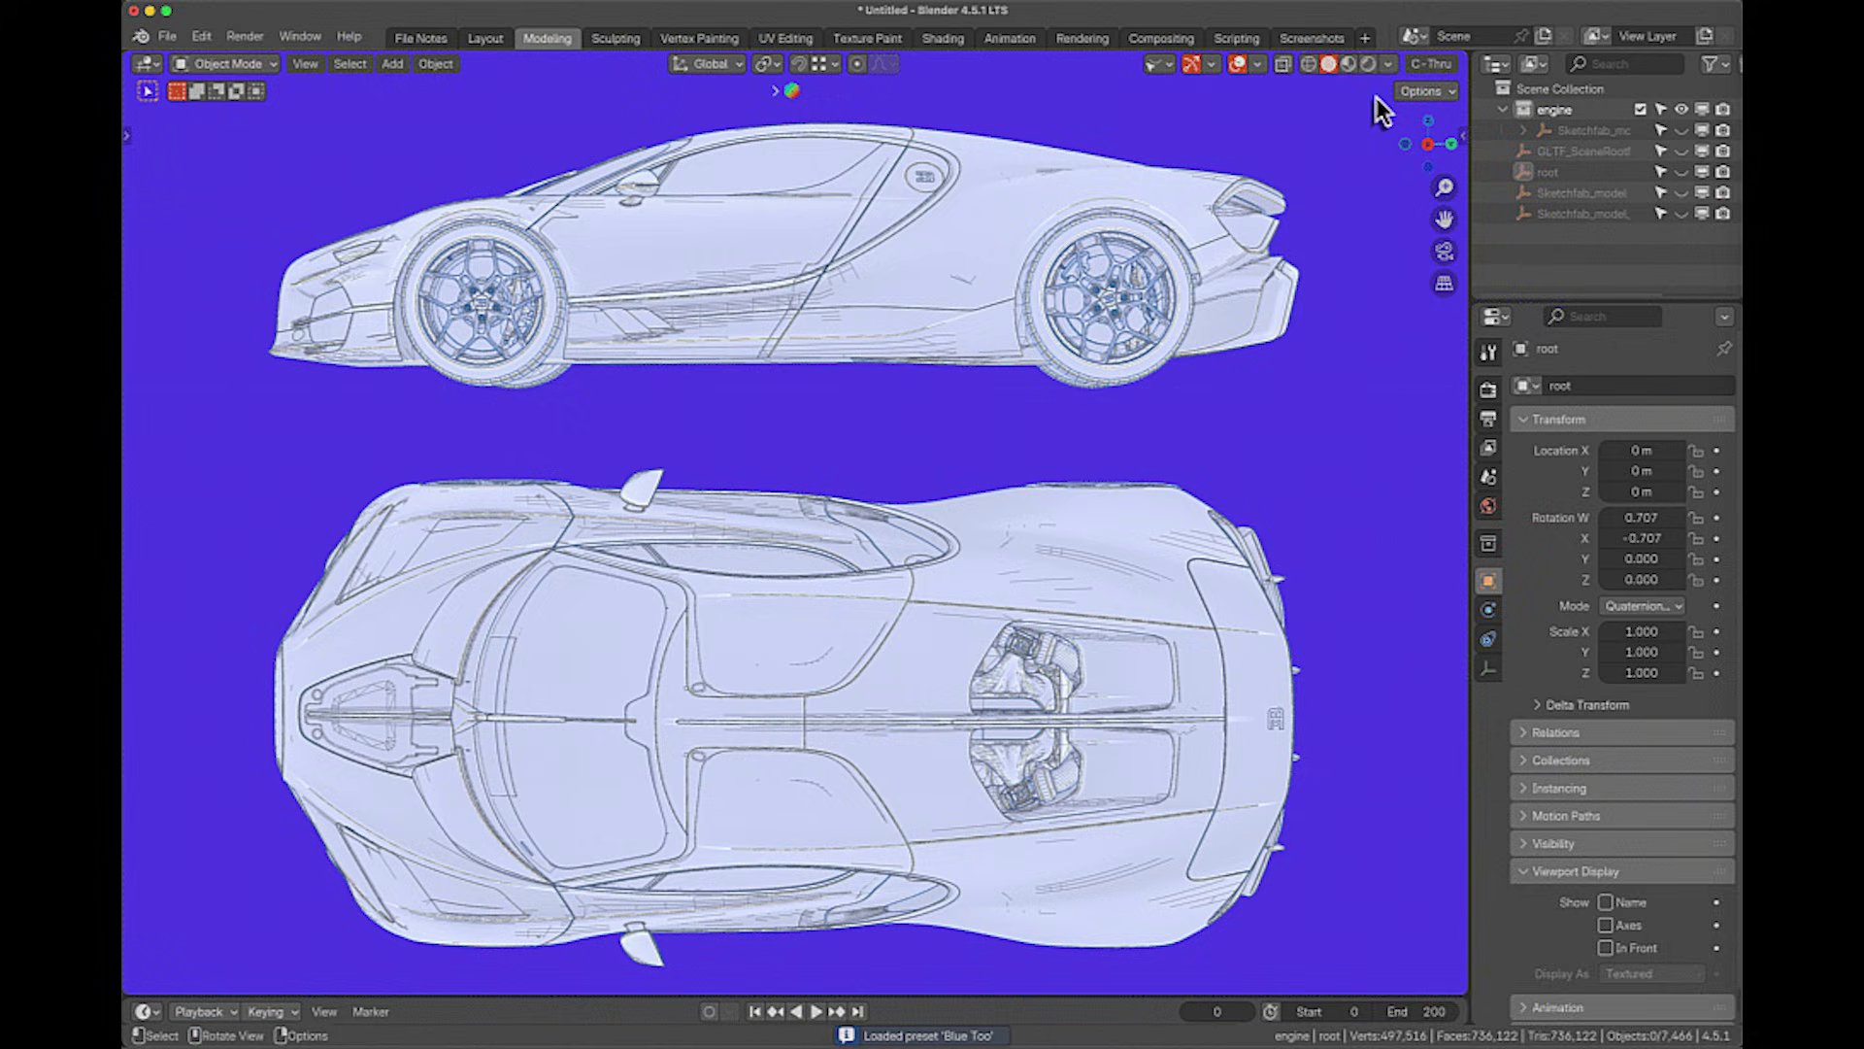
drag(1377, 97, 248, 978)
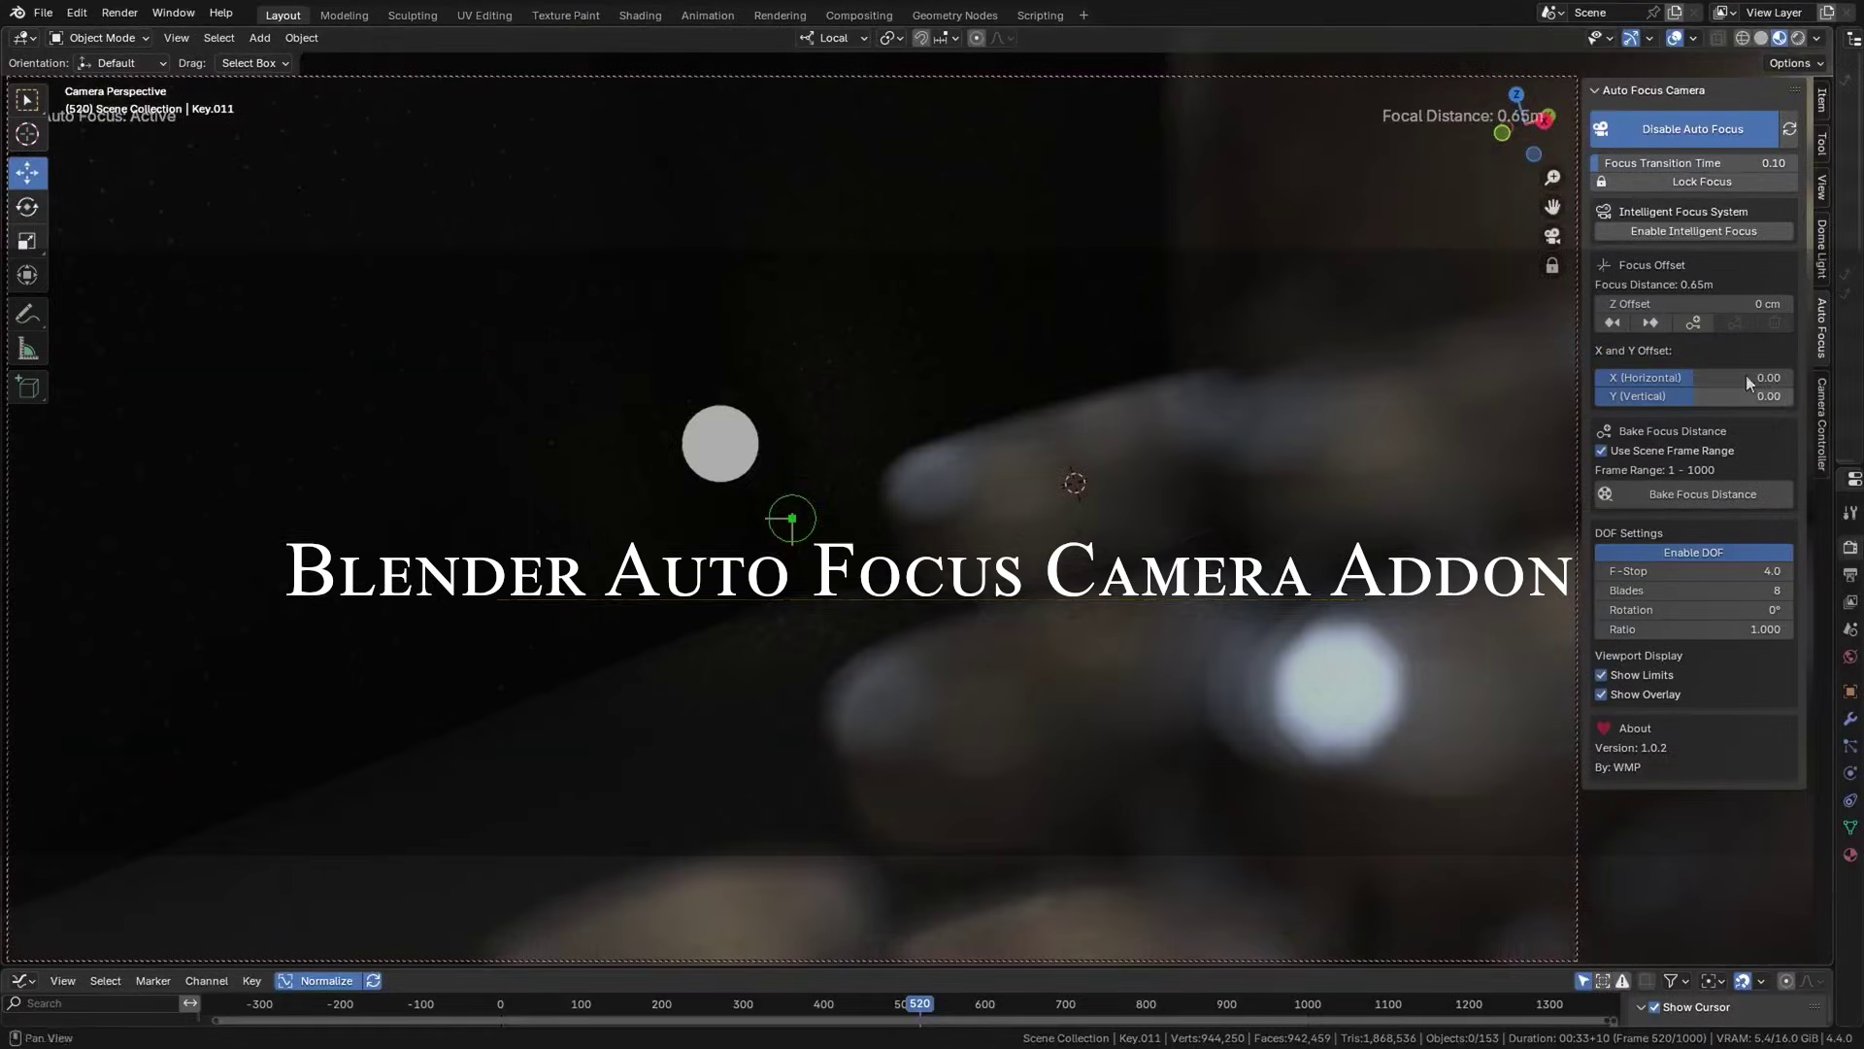
- Adjust the auto focus camera's horizontal focus offset and enable the Intelligent Focus system
drag(1747, 378, 1699, 396)
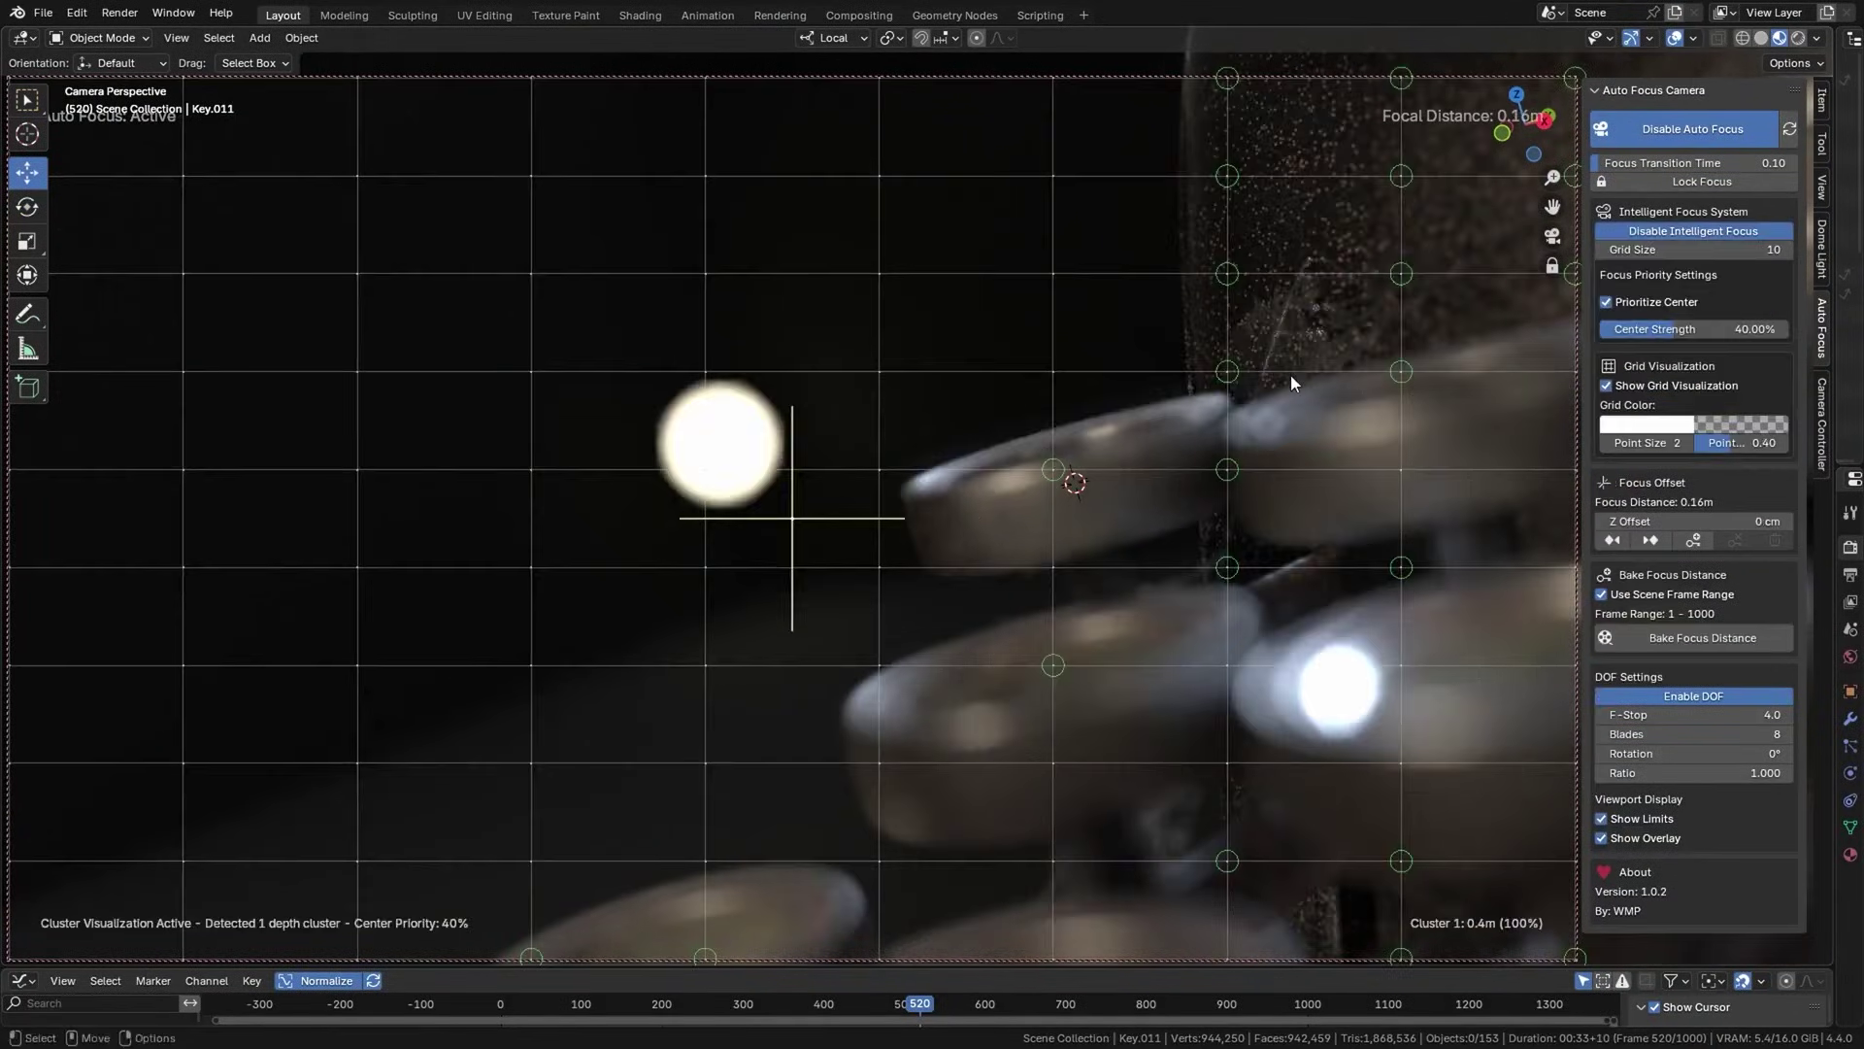
middle_drag(1290, 375, 1204, 516)
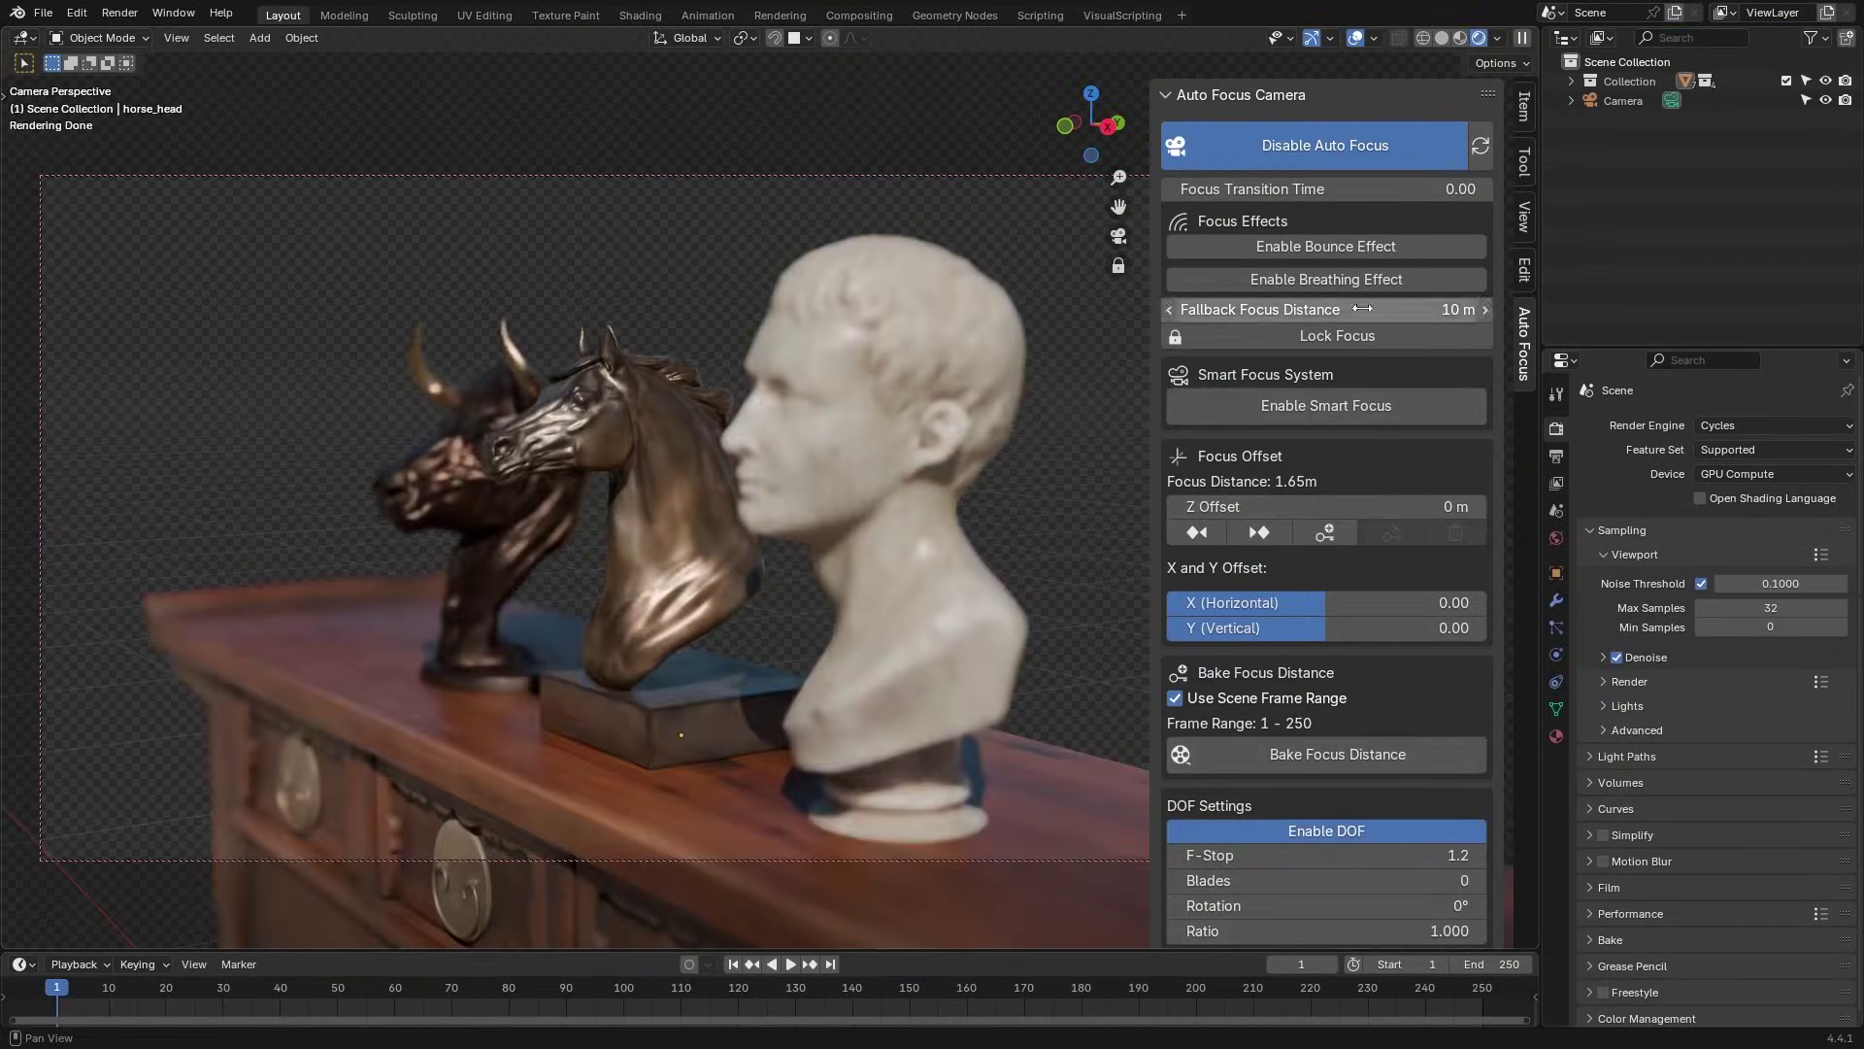
- Set the camera's focus transition time to 0.39 and enable the bounce effect with strength 0.58 and duration 0.97
middle_drag(1020, 375, 949, 383)
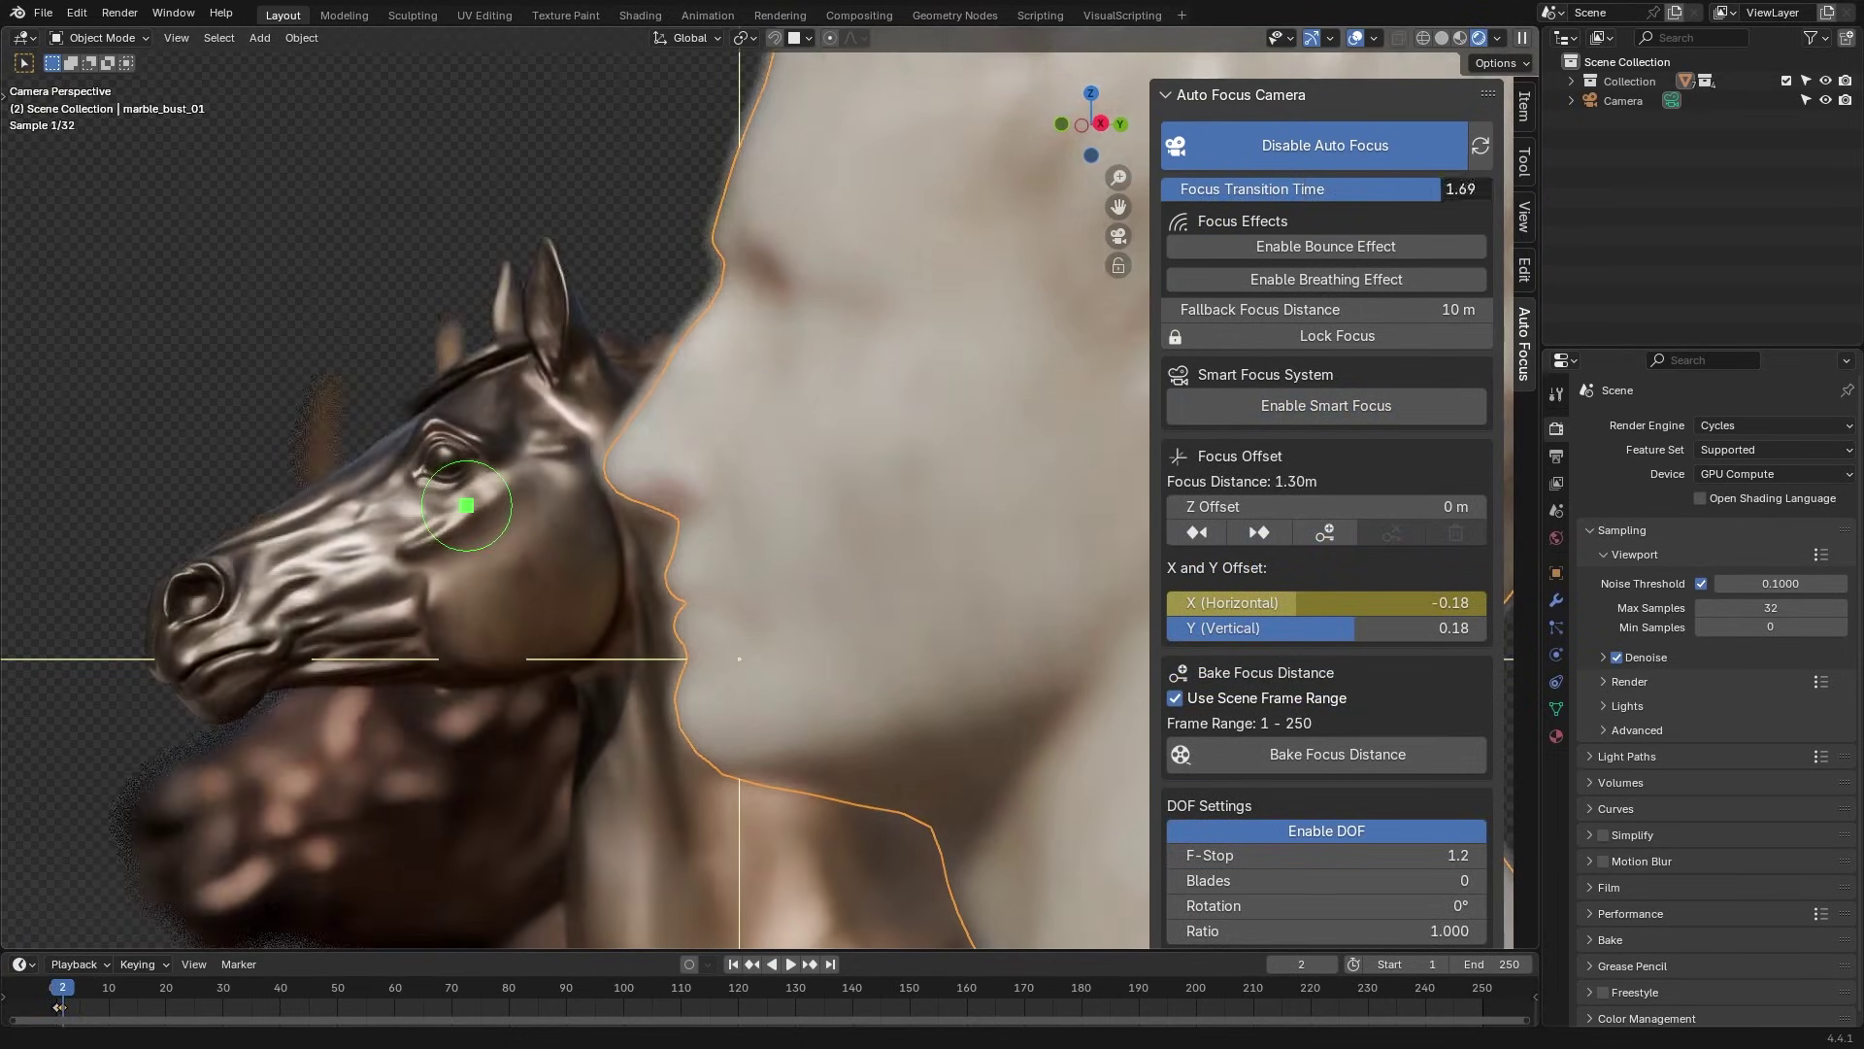
key(Left)
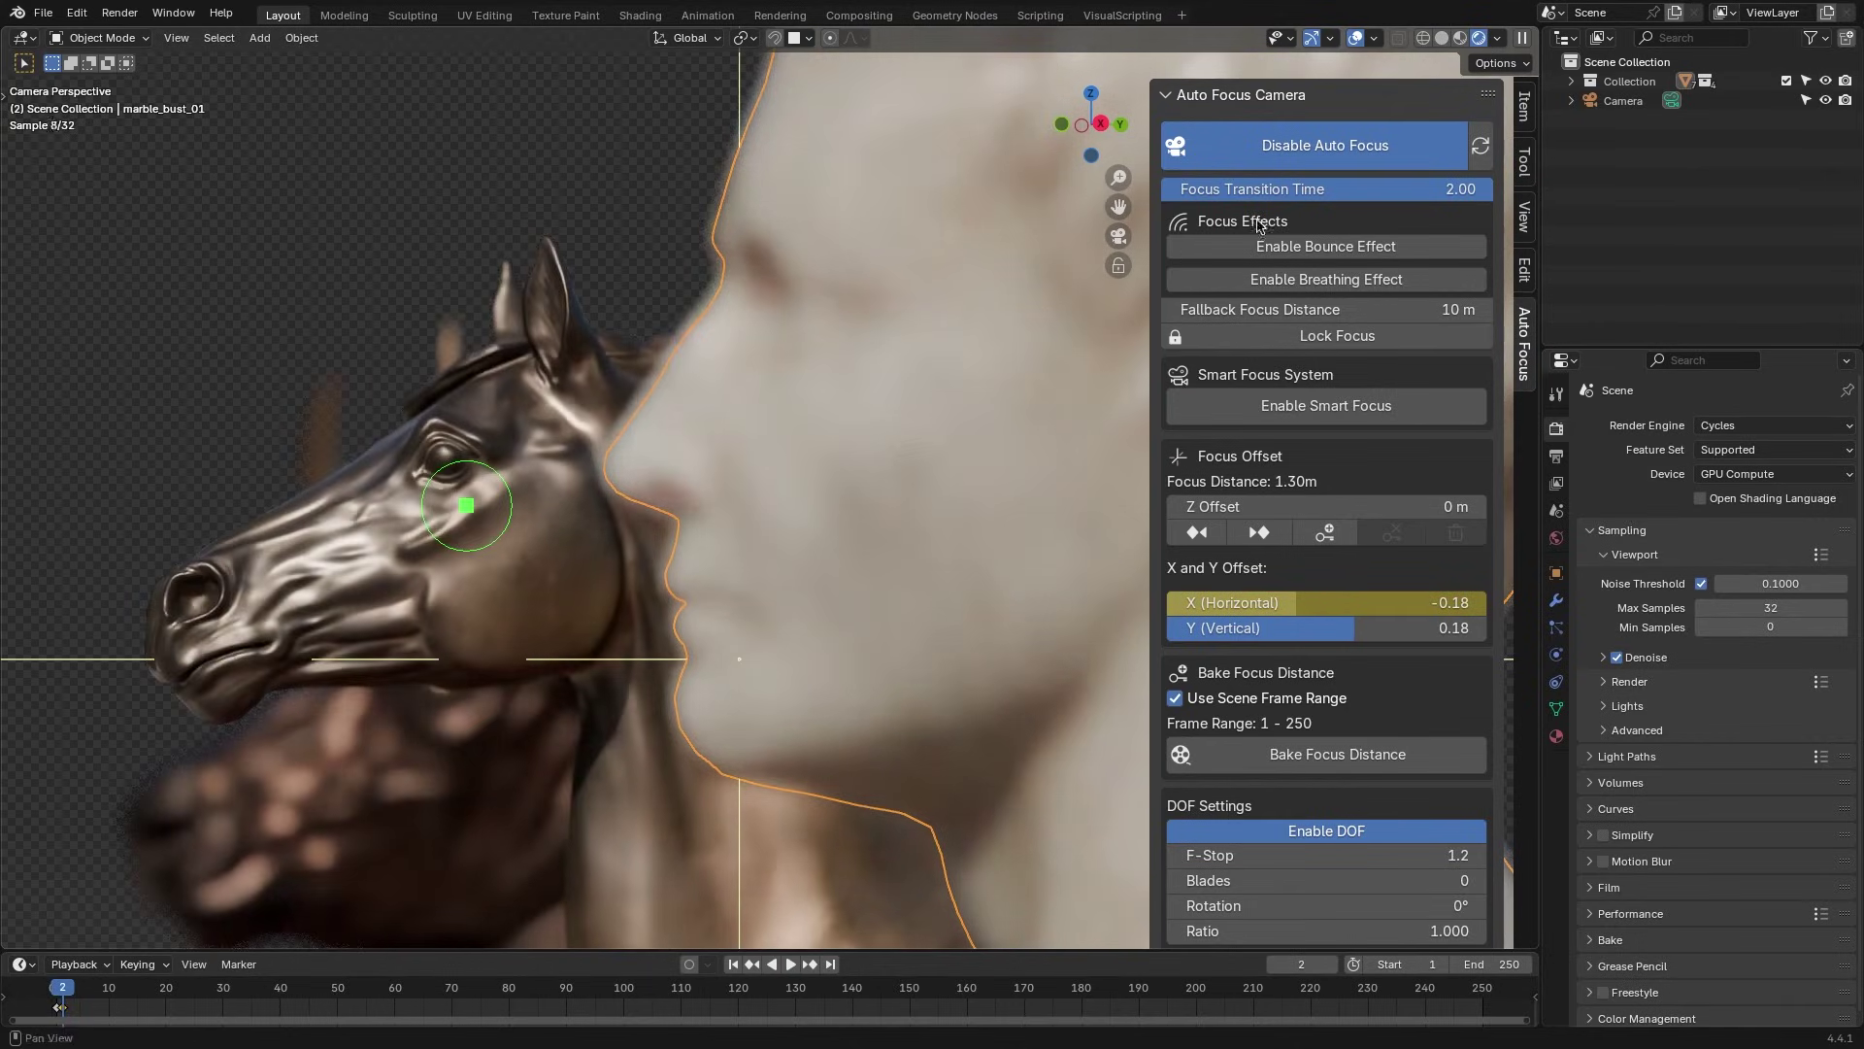
click(1324, 248)
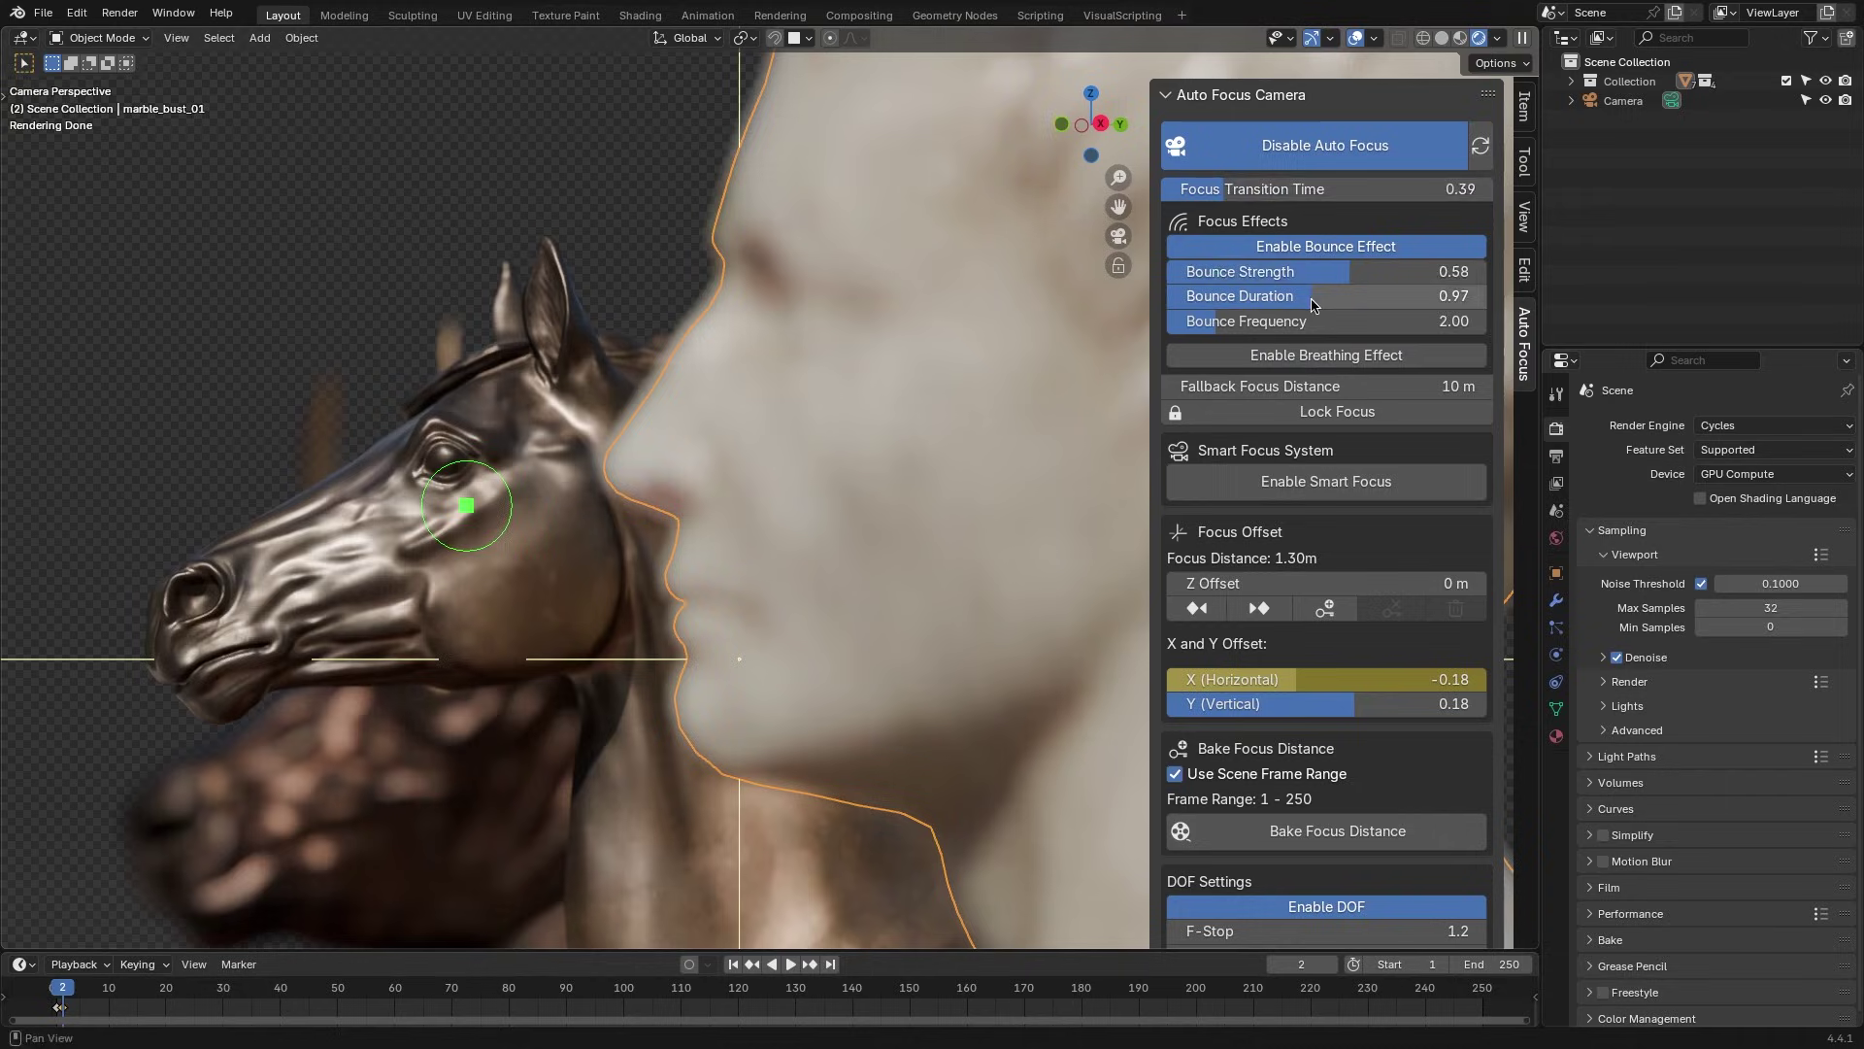
key(Left)
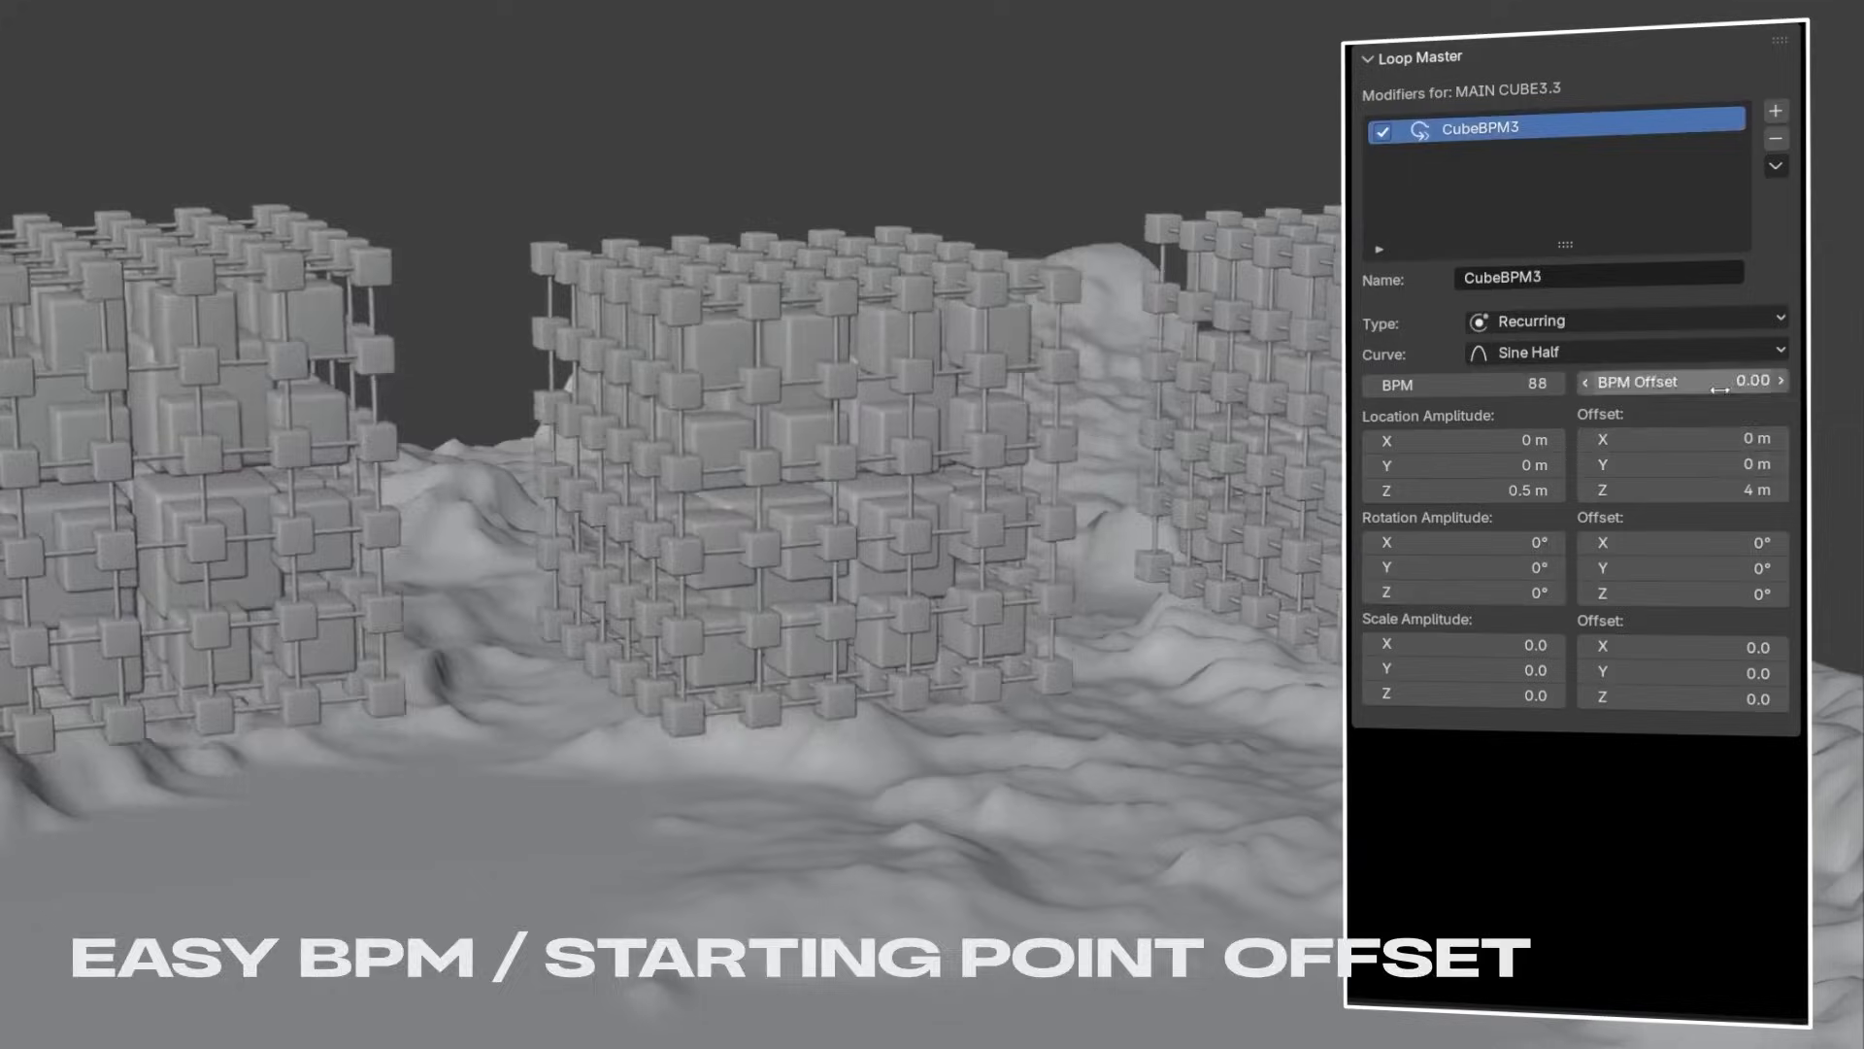
- Set the BPM offset of the CubeBPM3 loop modifier to 0.66
double_click(1680, 382)
text(0.66)
key(Return)
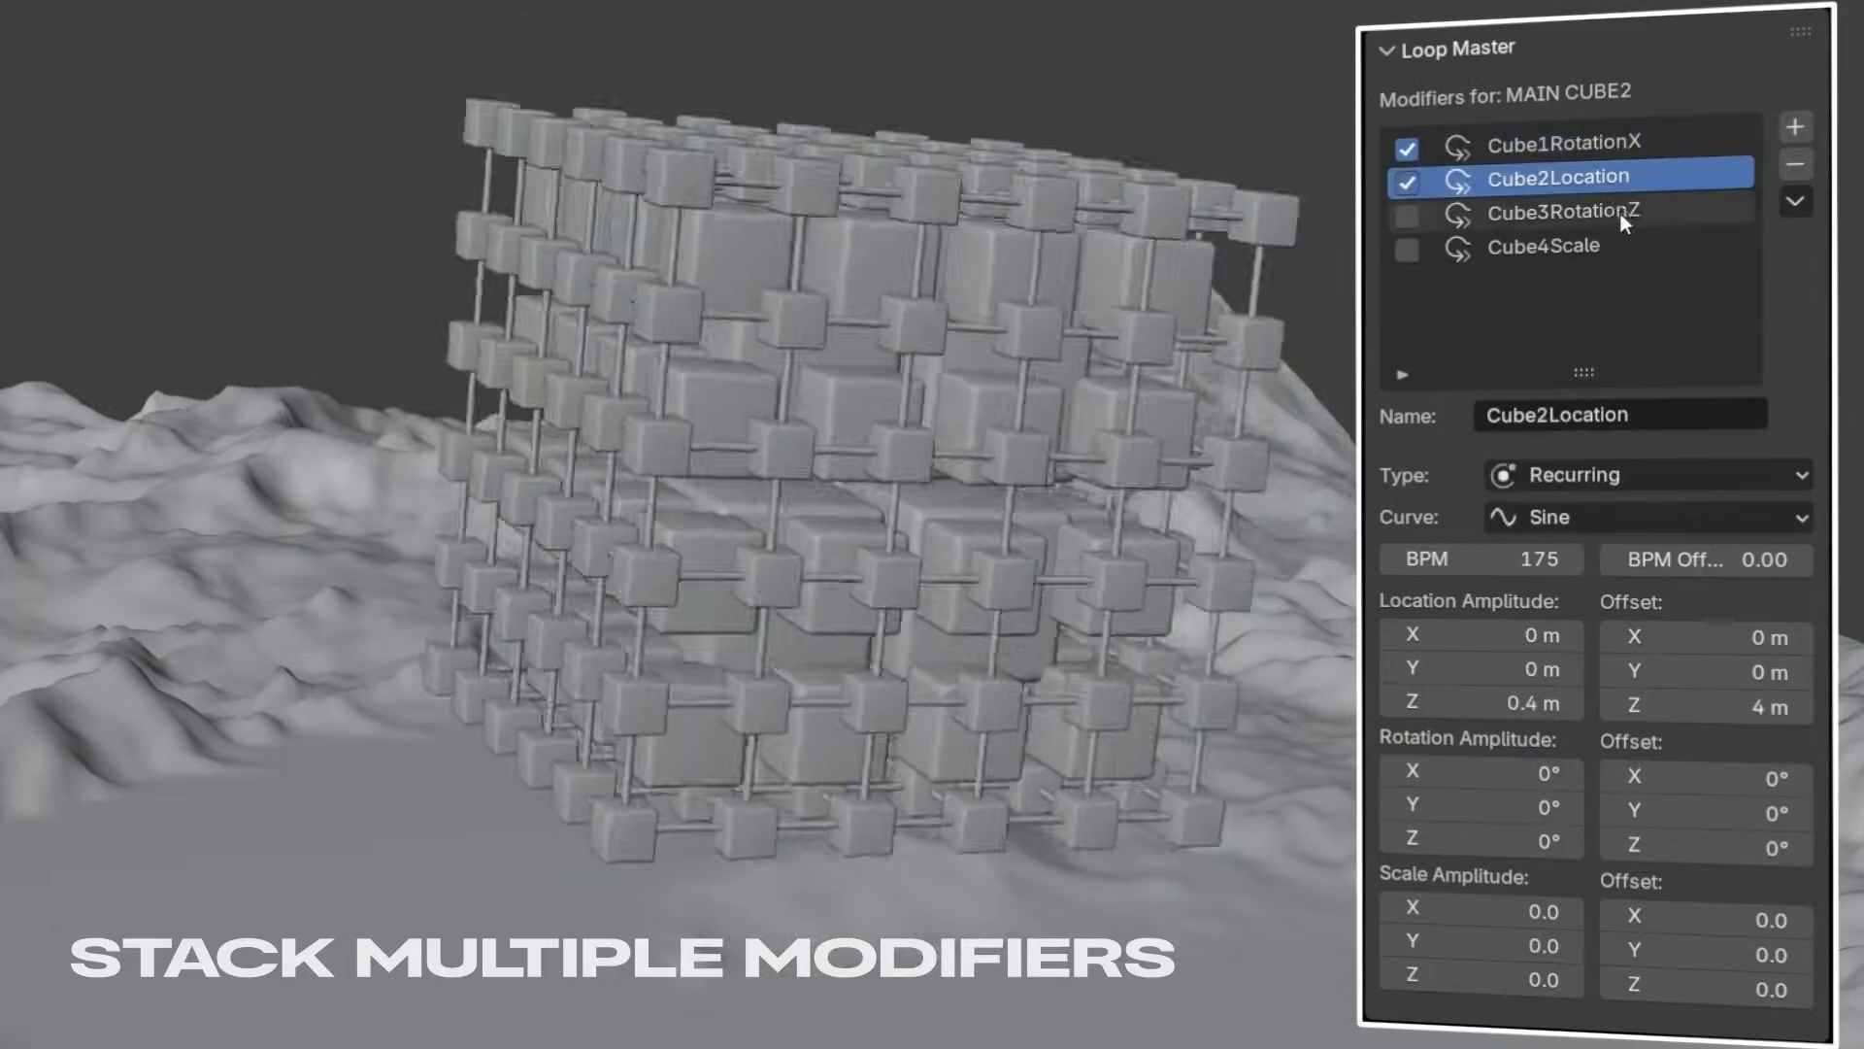
- Enable the Cube3RotationZ and Cube4Scale loop modifiers on MAIN CUBE2 to stack them with the active ones
click(1617, 213)
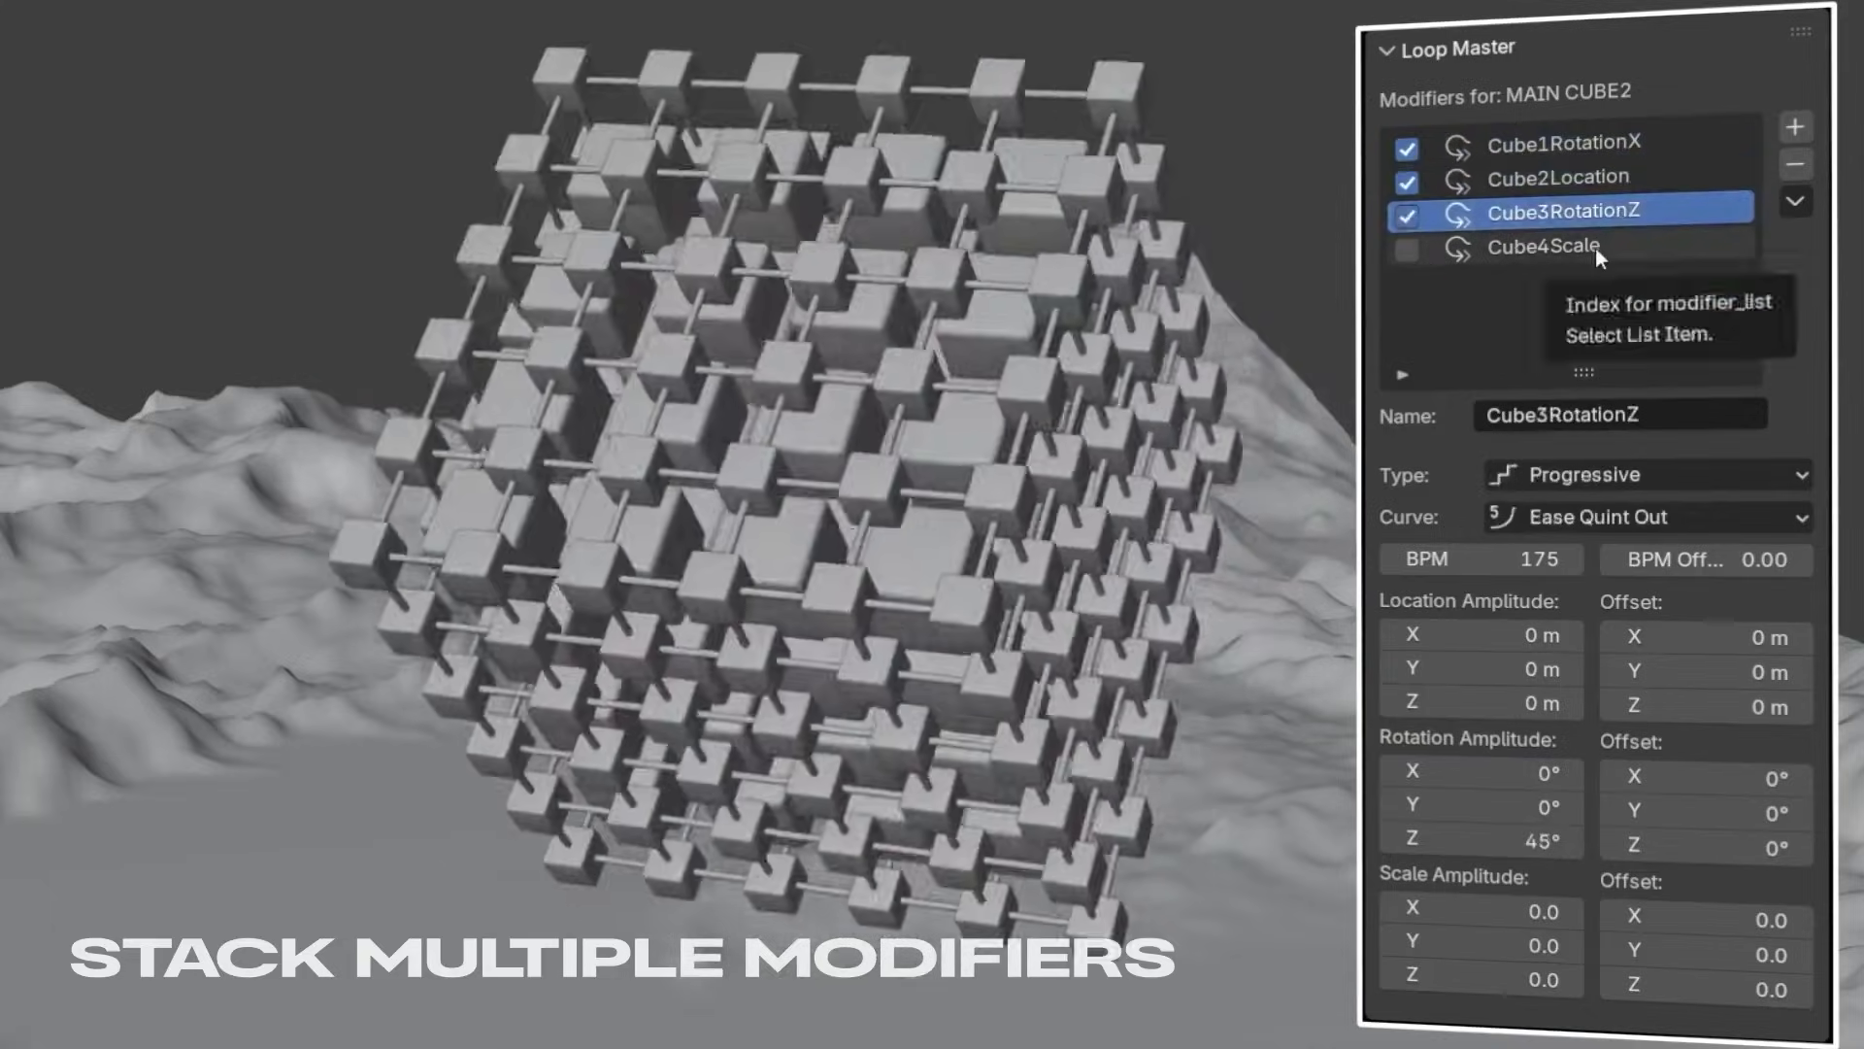
click(1594, 247)
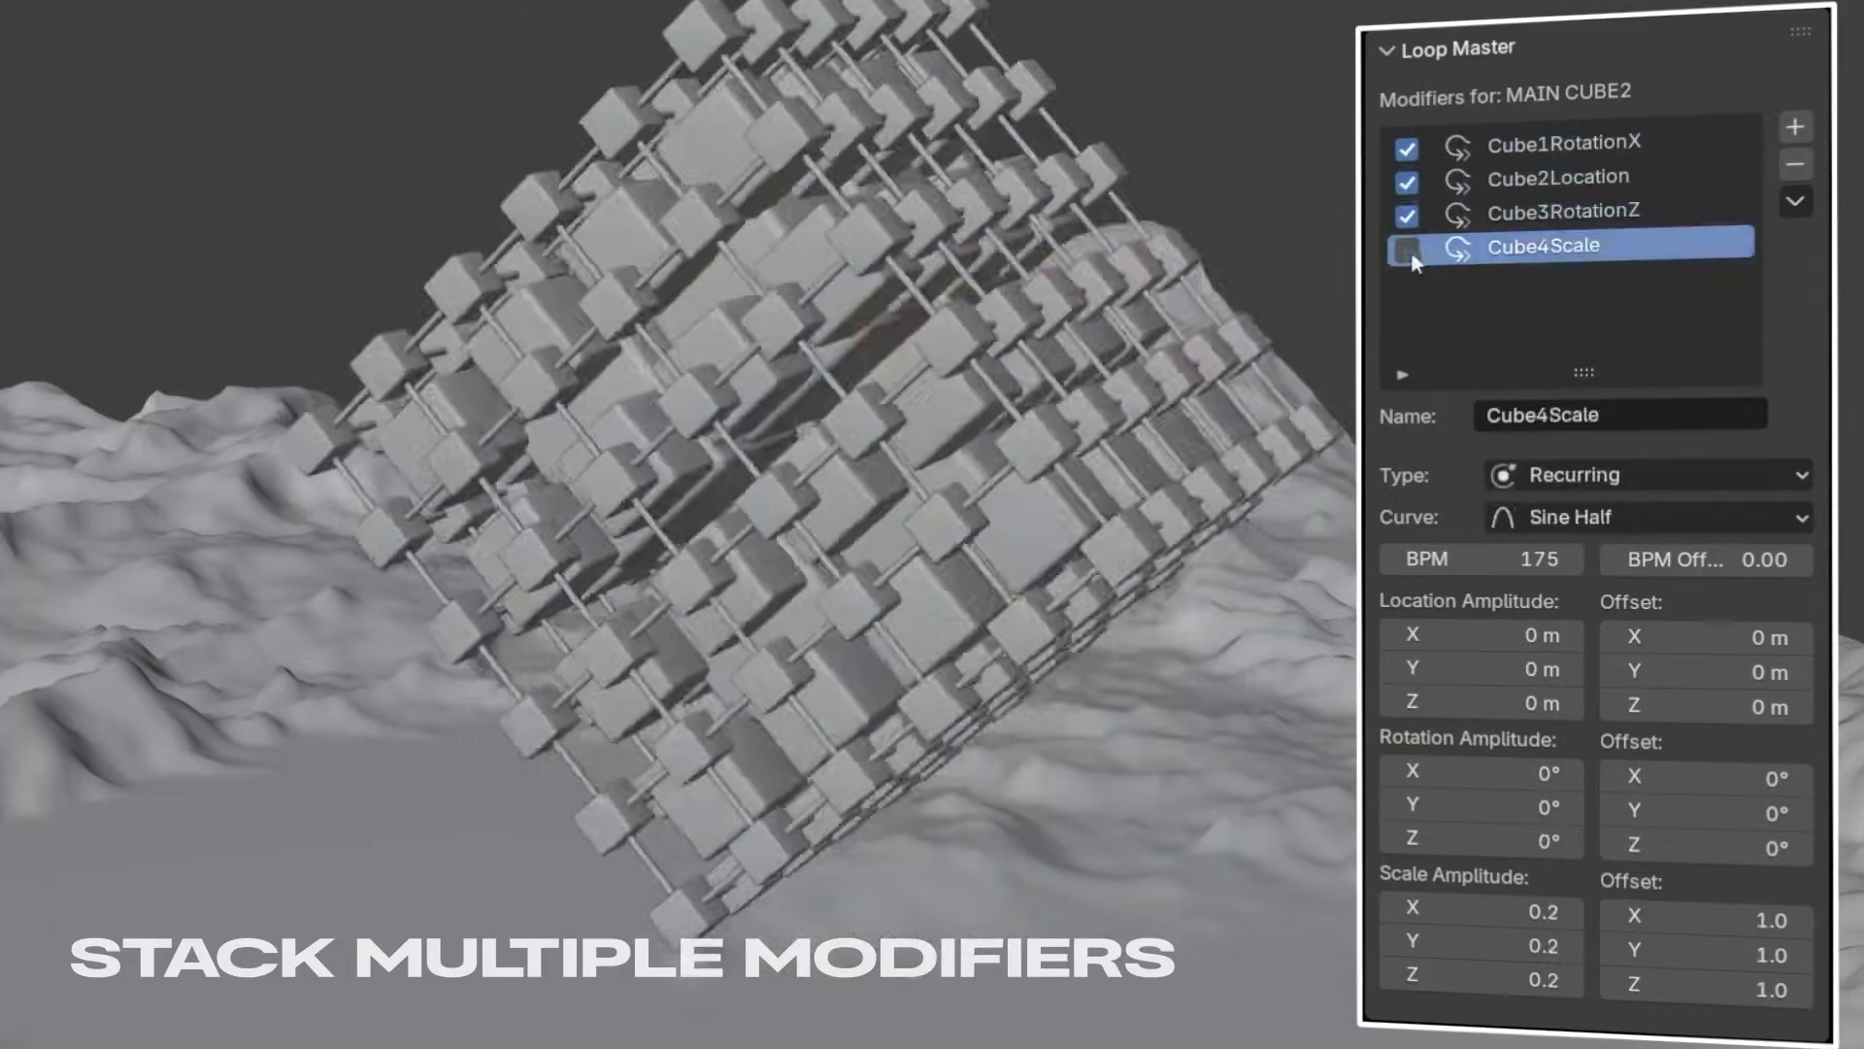
click(1407, 250)
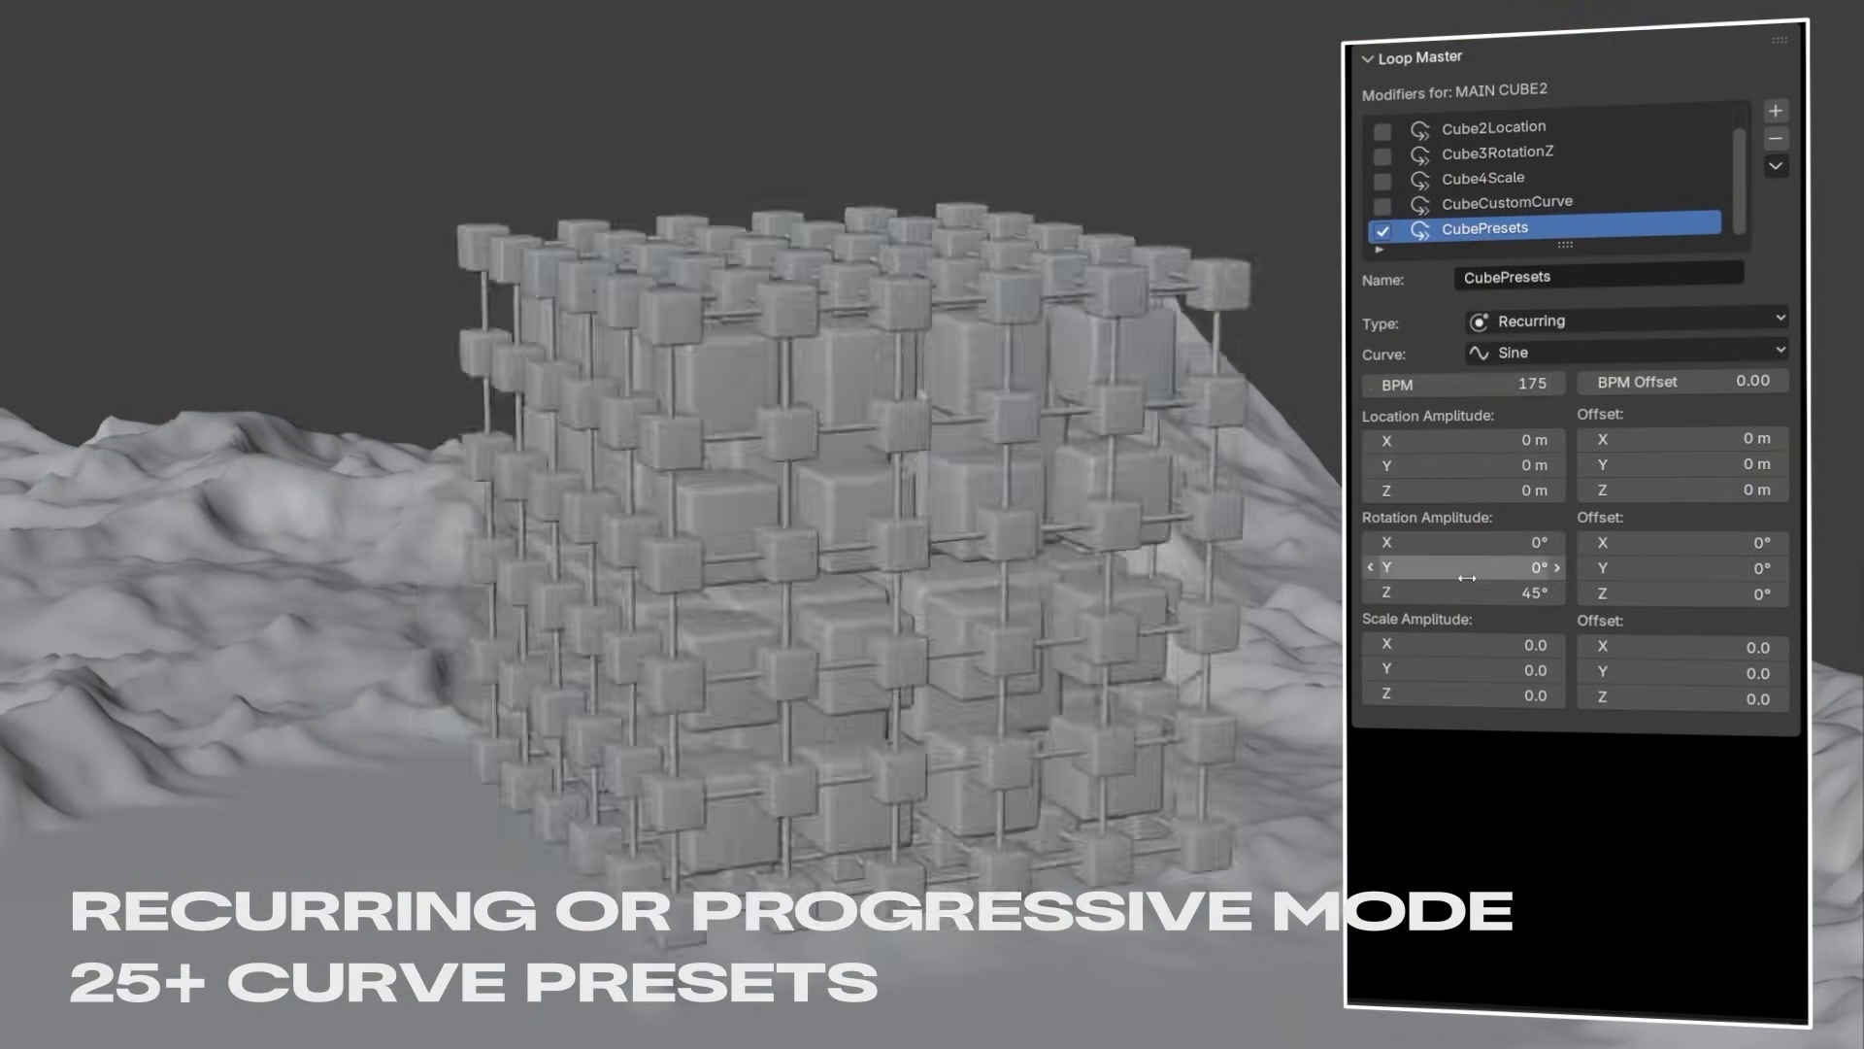
- Switch the CubePresets modifier's curve through Sine Half and Triangle to Sawtooth
click(1553, 352)
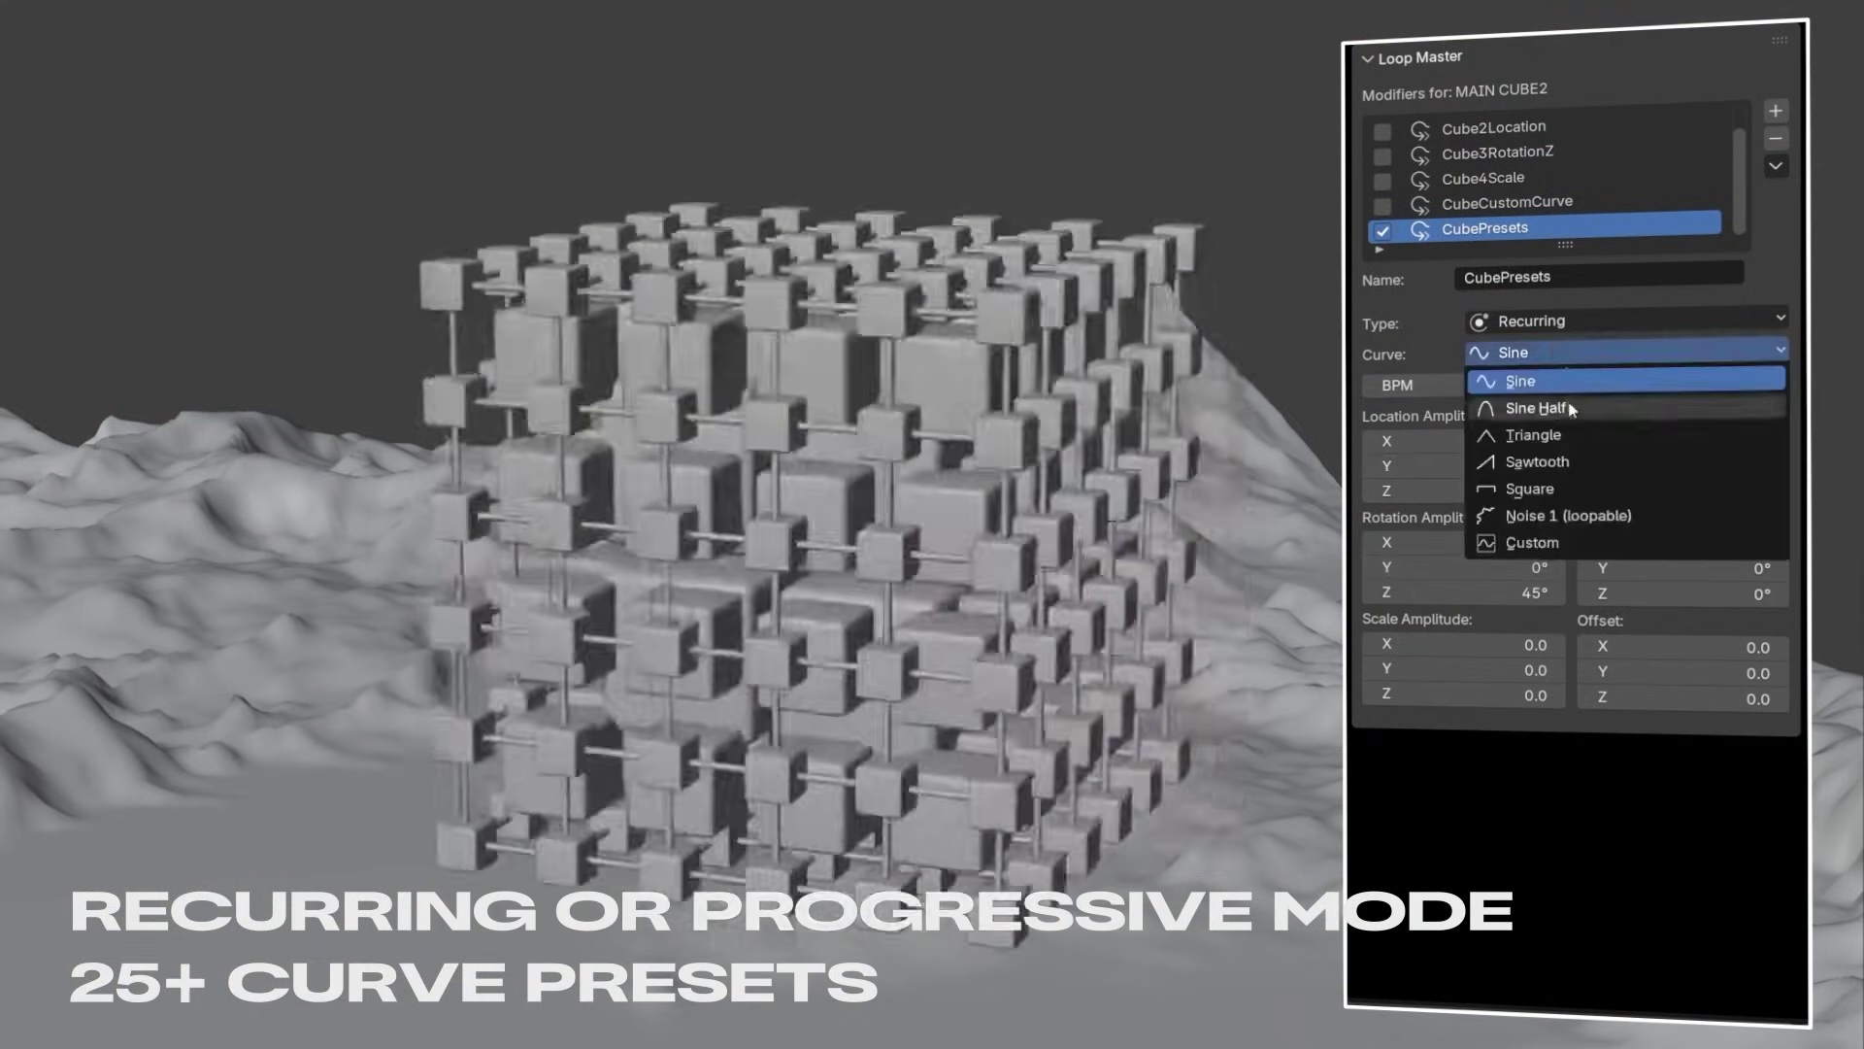
click(1534, 408)
click(1564, 361)
click(1549, 432)
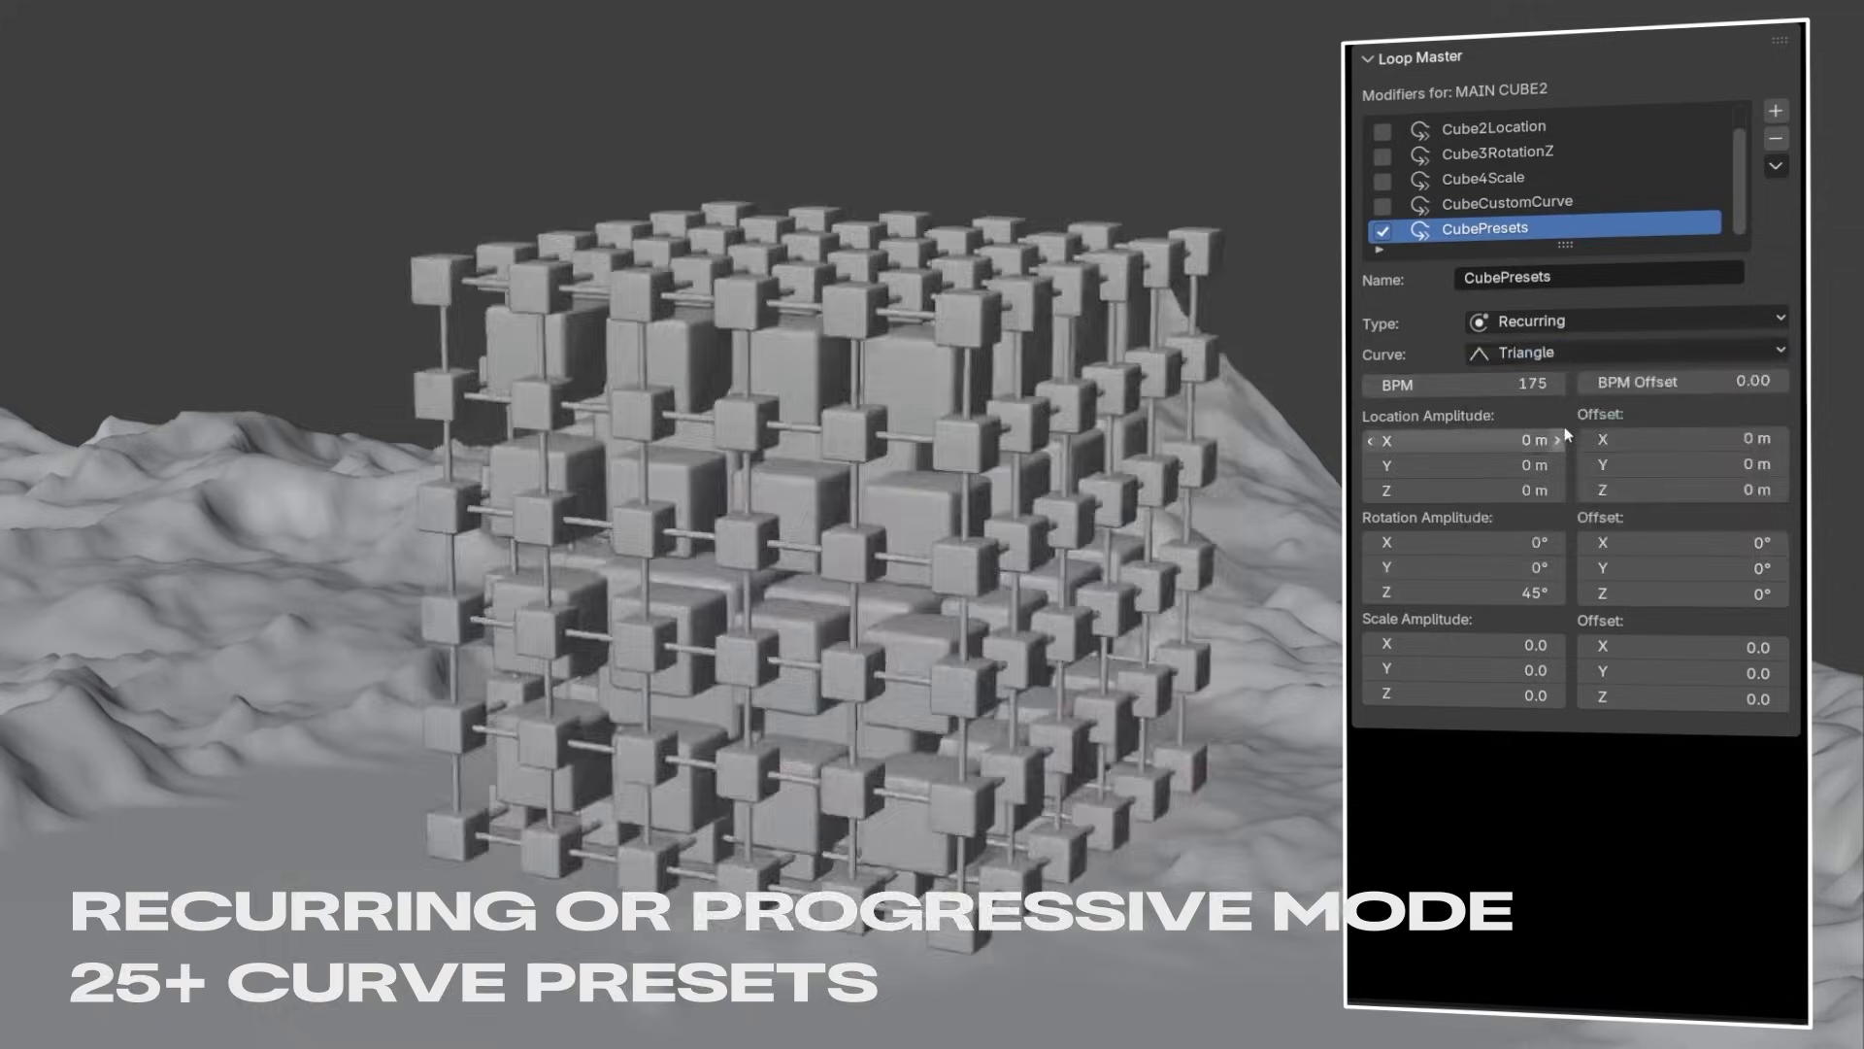
click(1559, 354)
click(1537, 461)
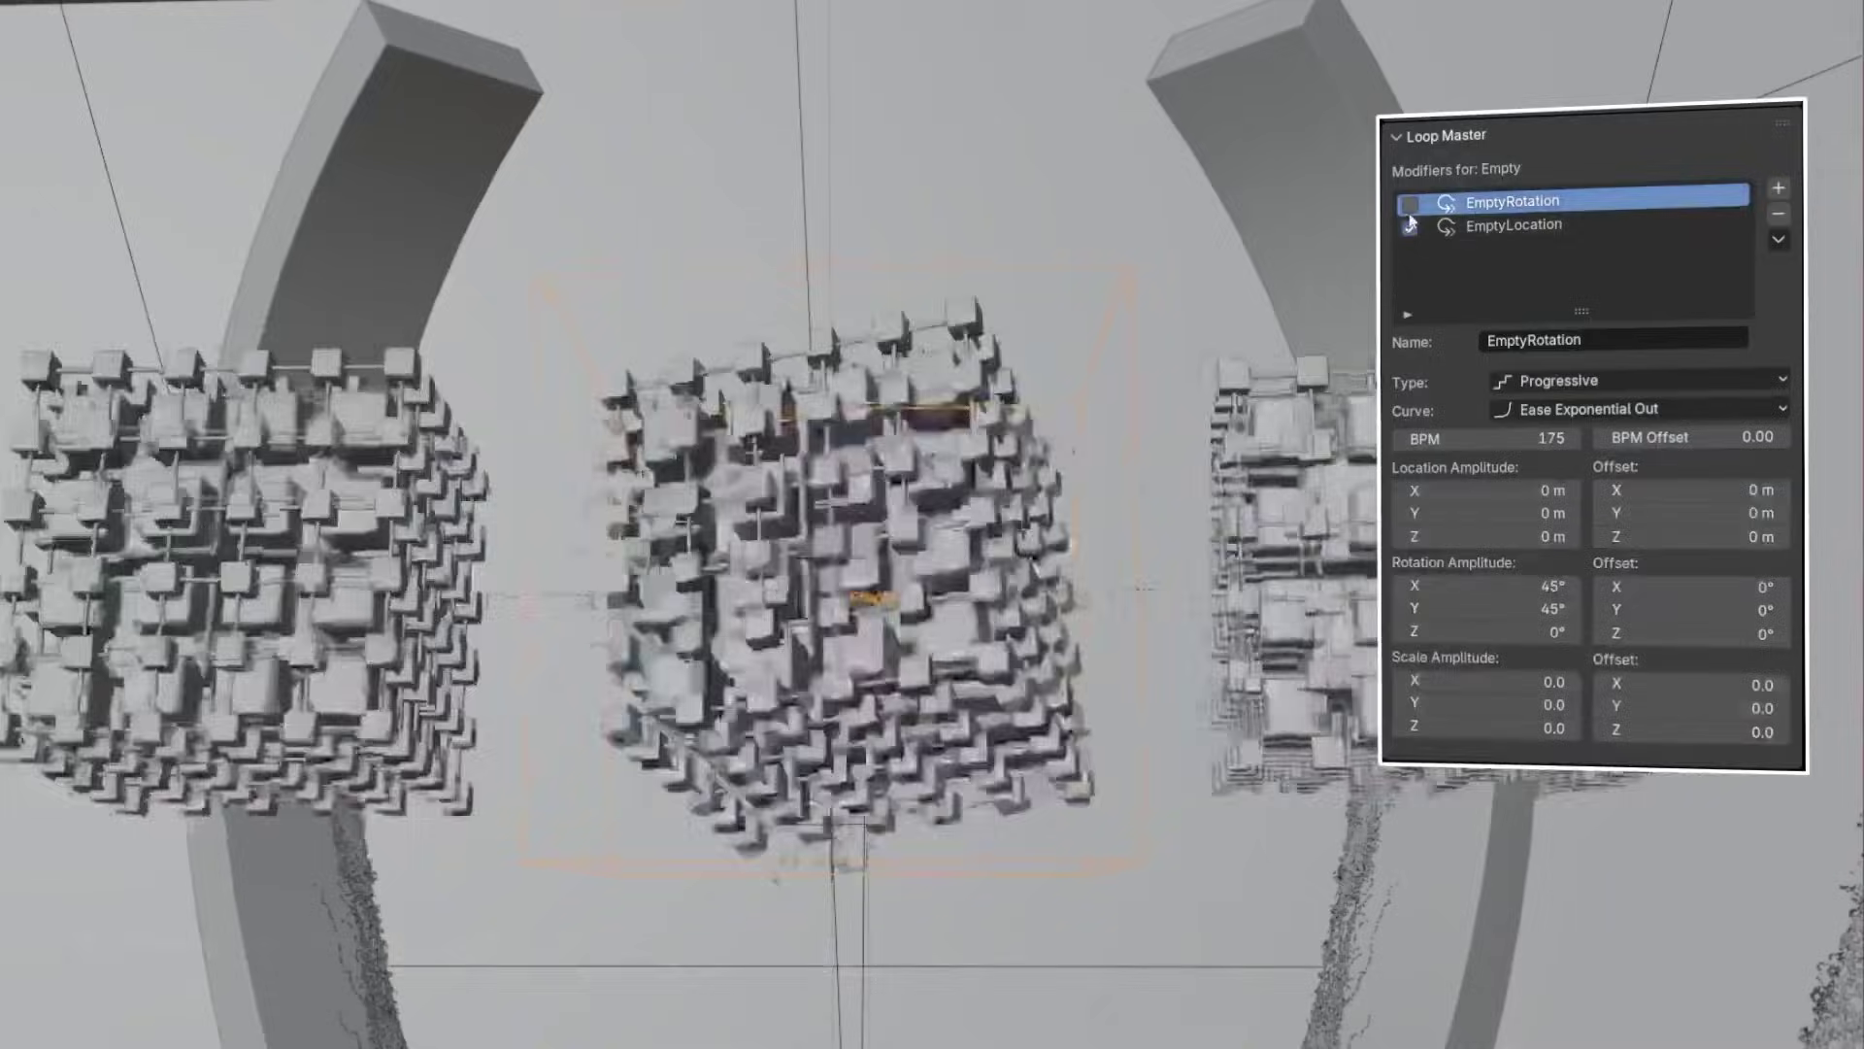
- Enable the EmptyRotation loop modifier on the empty that drives the cubes
click(1409, 204)
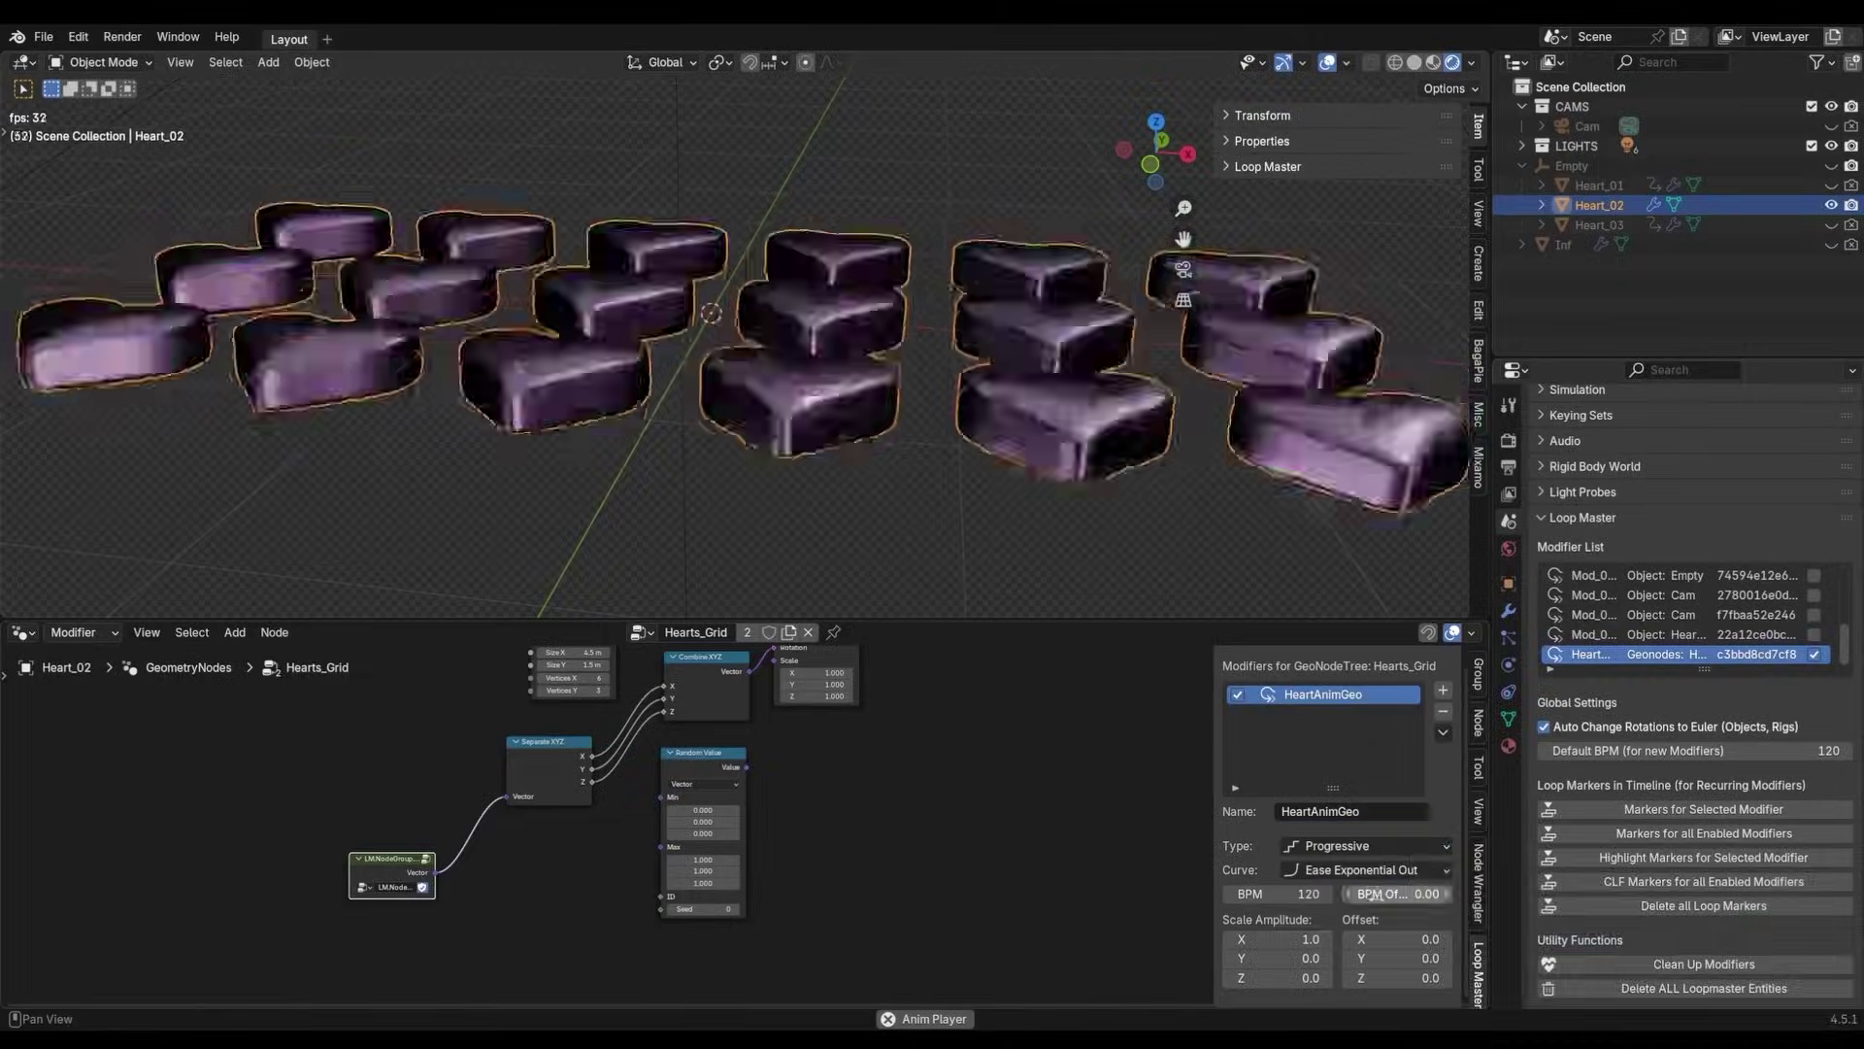
key(Return)
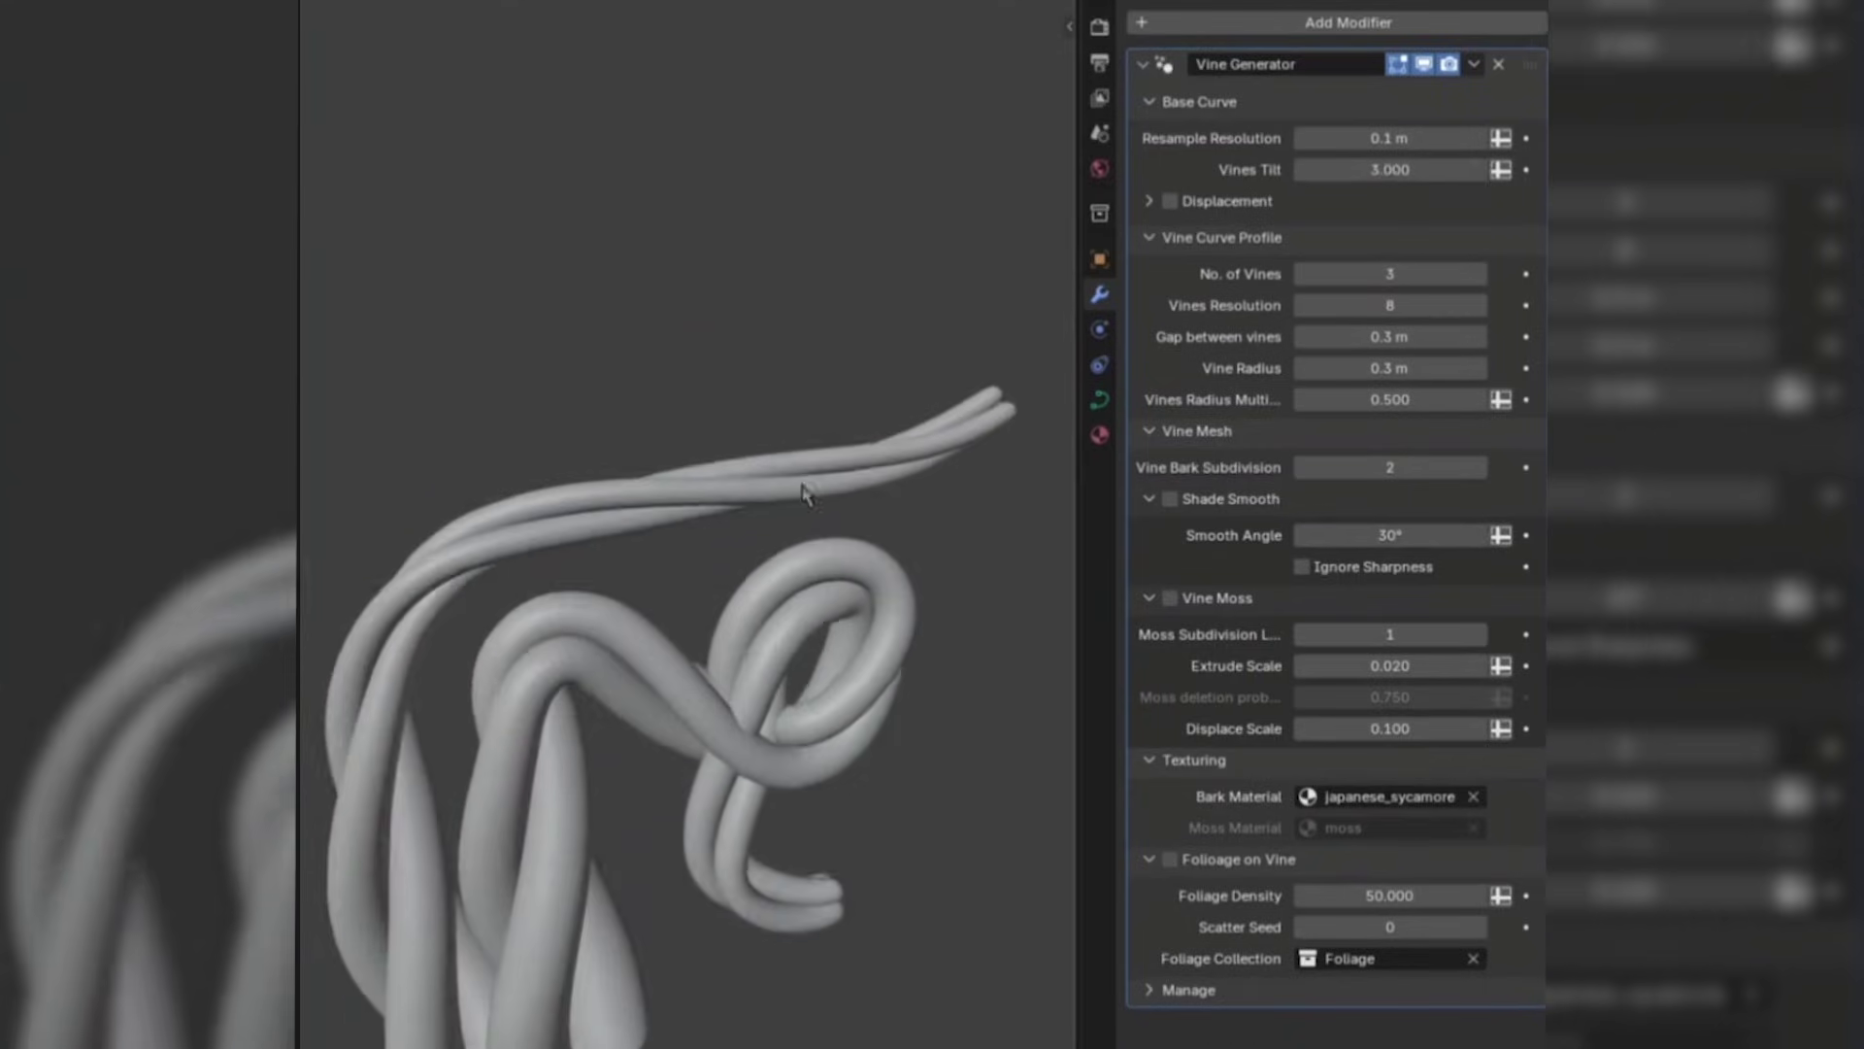
- Enable displacement on the vine's base curve with a scale of 2.000 and set the number of vines to 4
click(1178, 206)
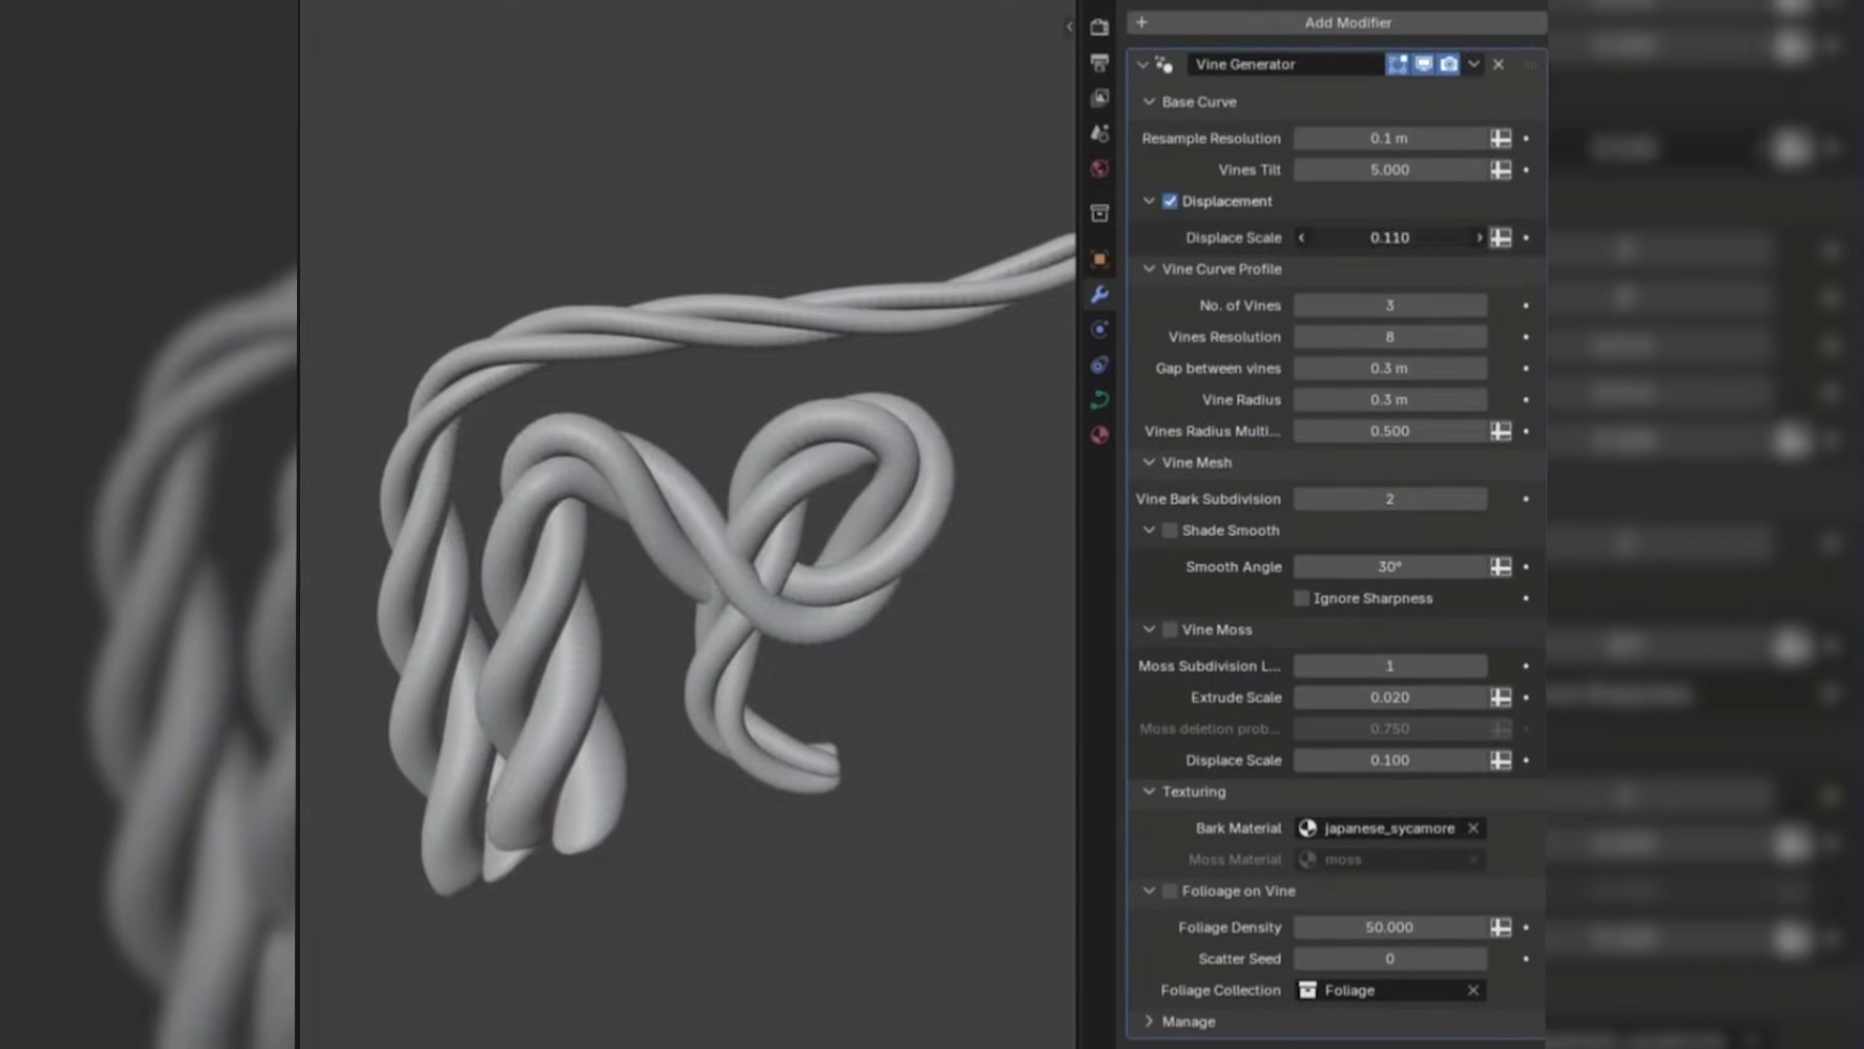
drag(1390, 238, 1396, 291)
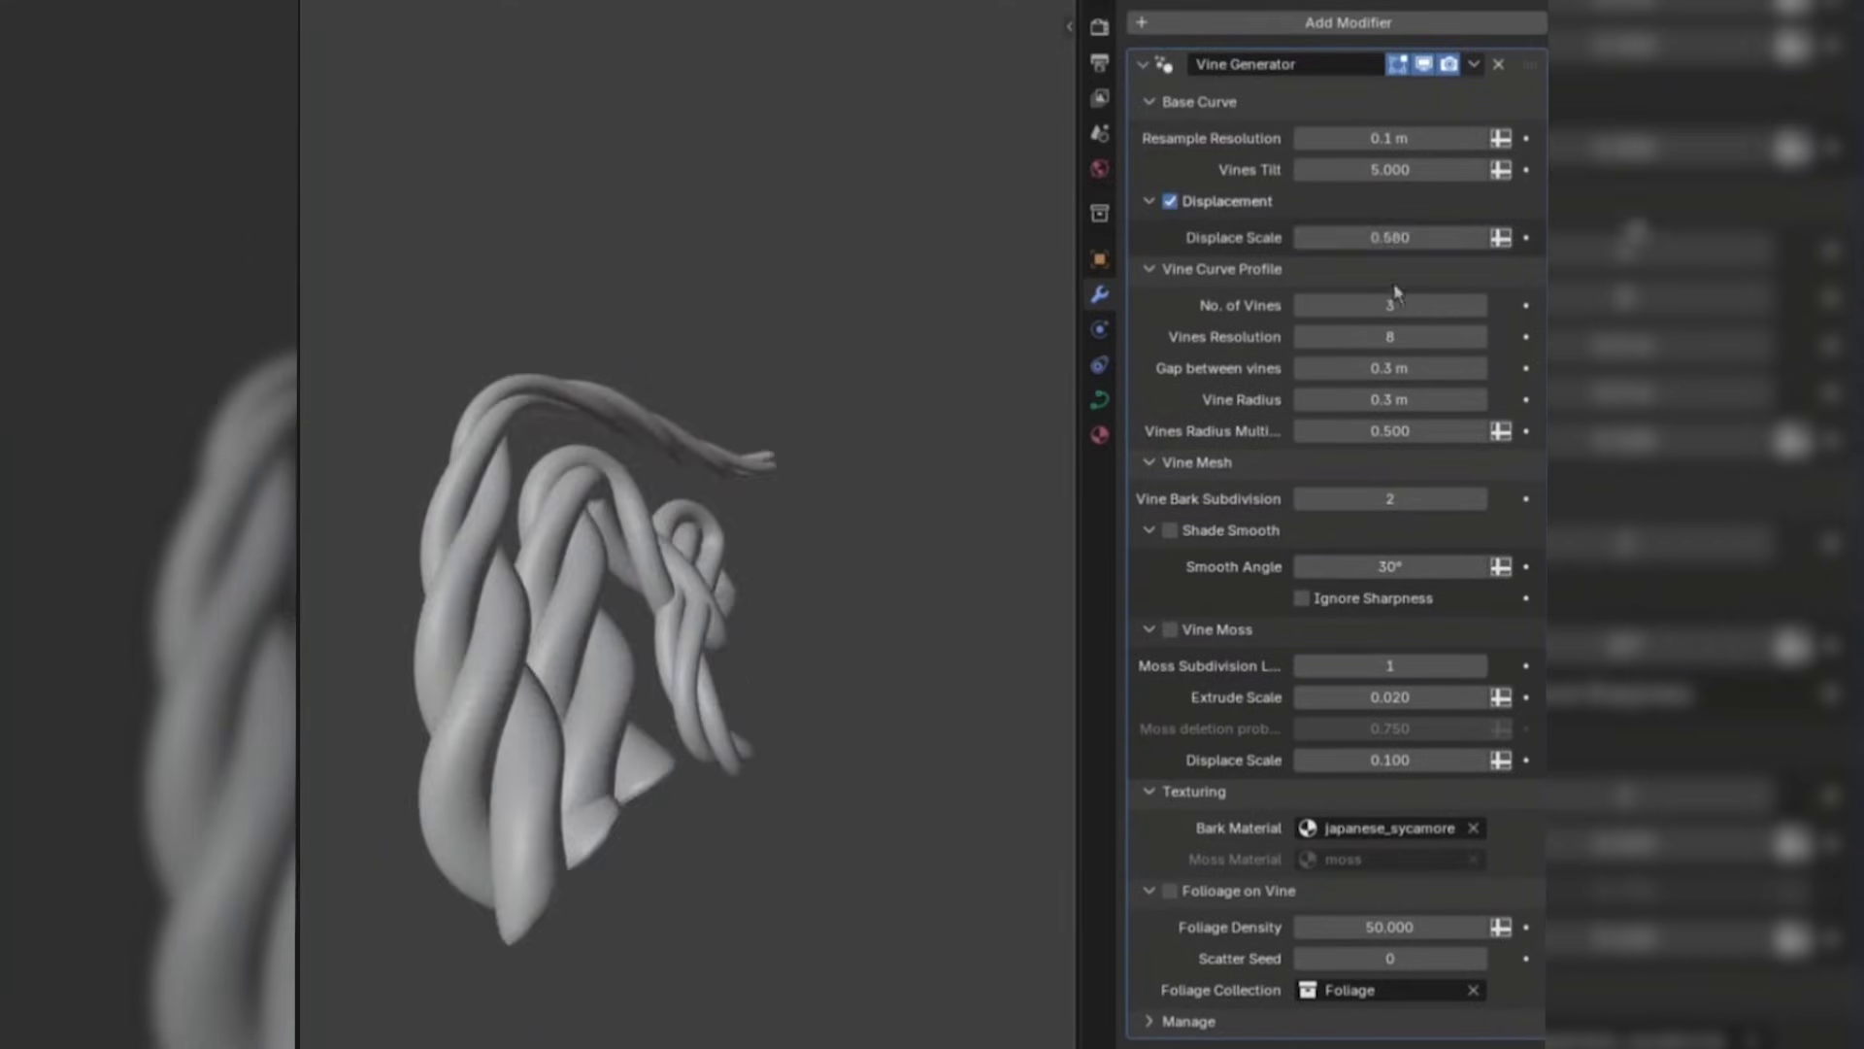
click(1471, 304)
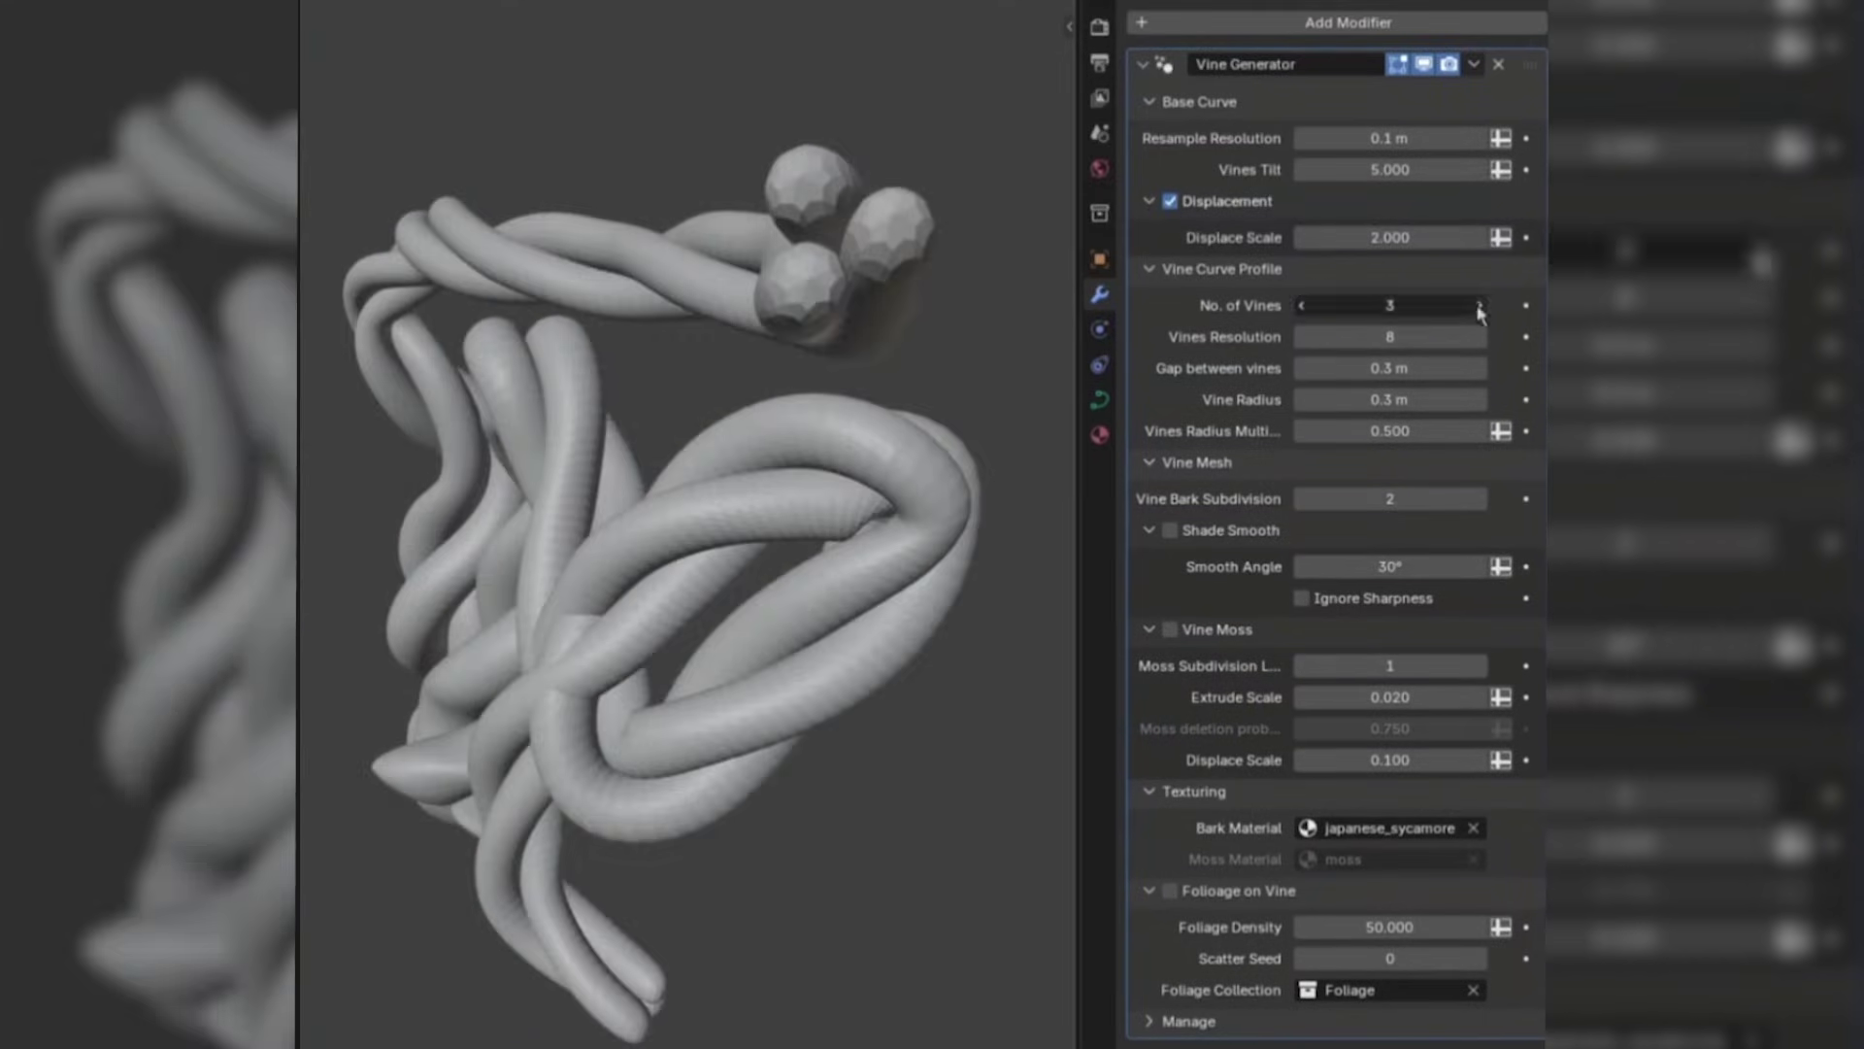
- Set the vines resolution to 6 while the bark subdivision is at 0, and set the subdivision back to 2
double_click(1303, 499)
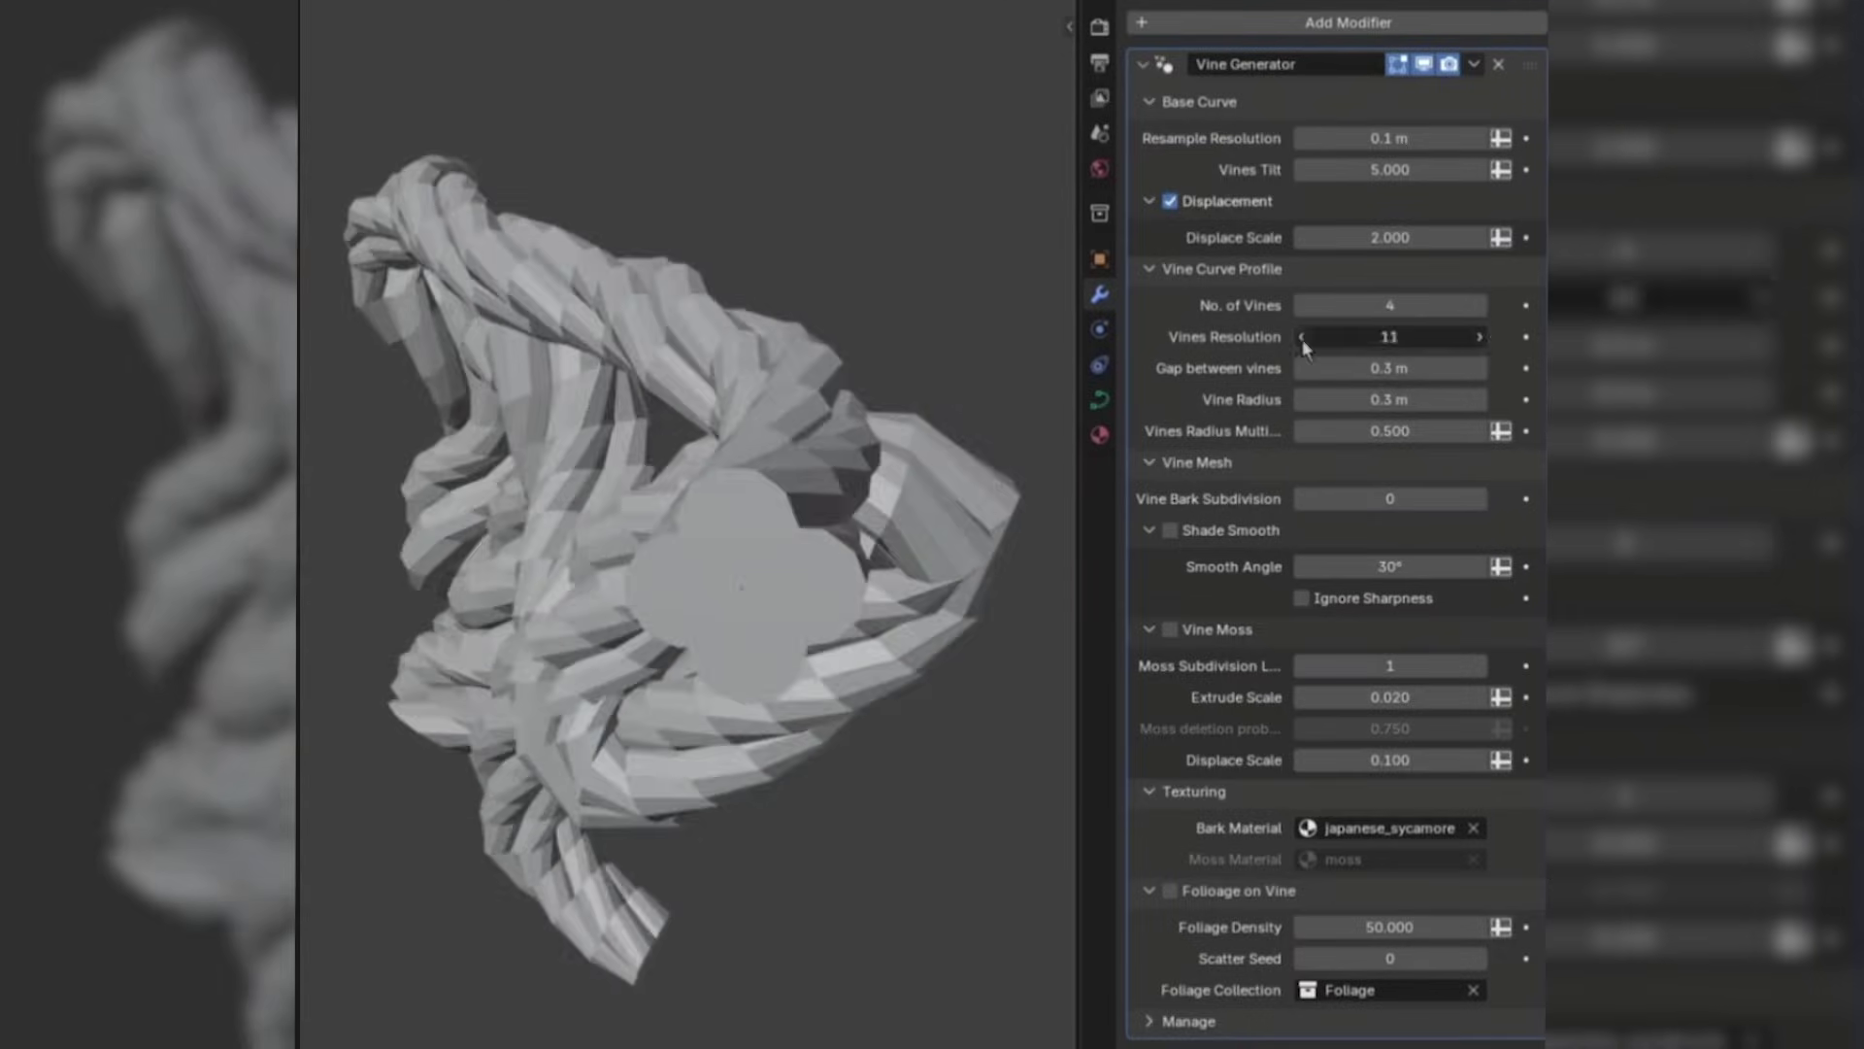
drag(1304, 347, 1235, 348)
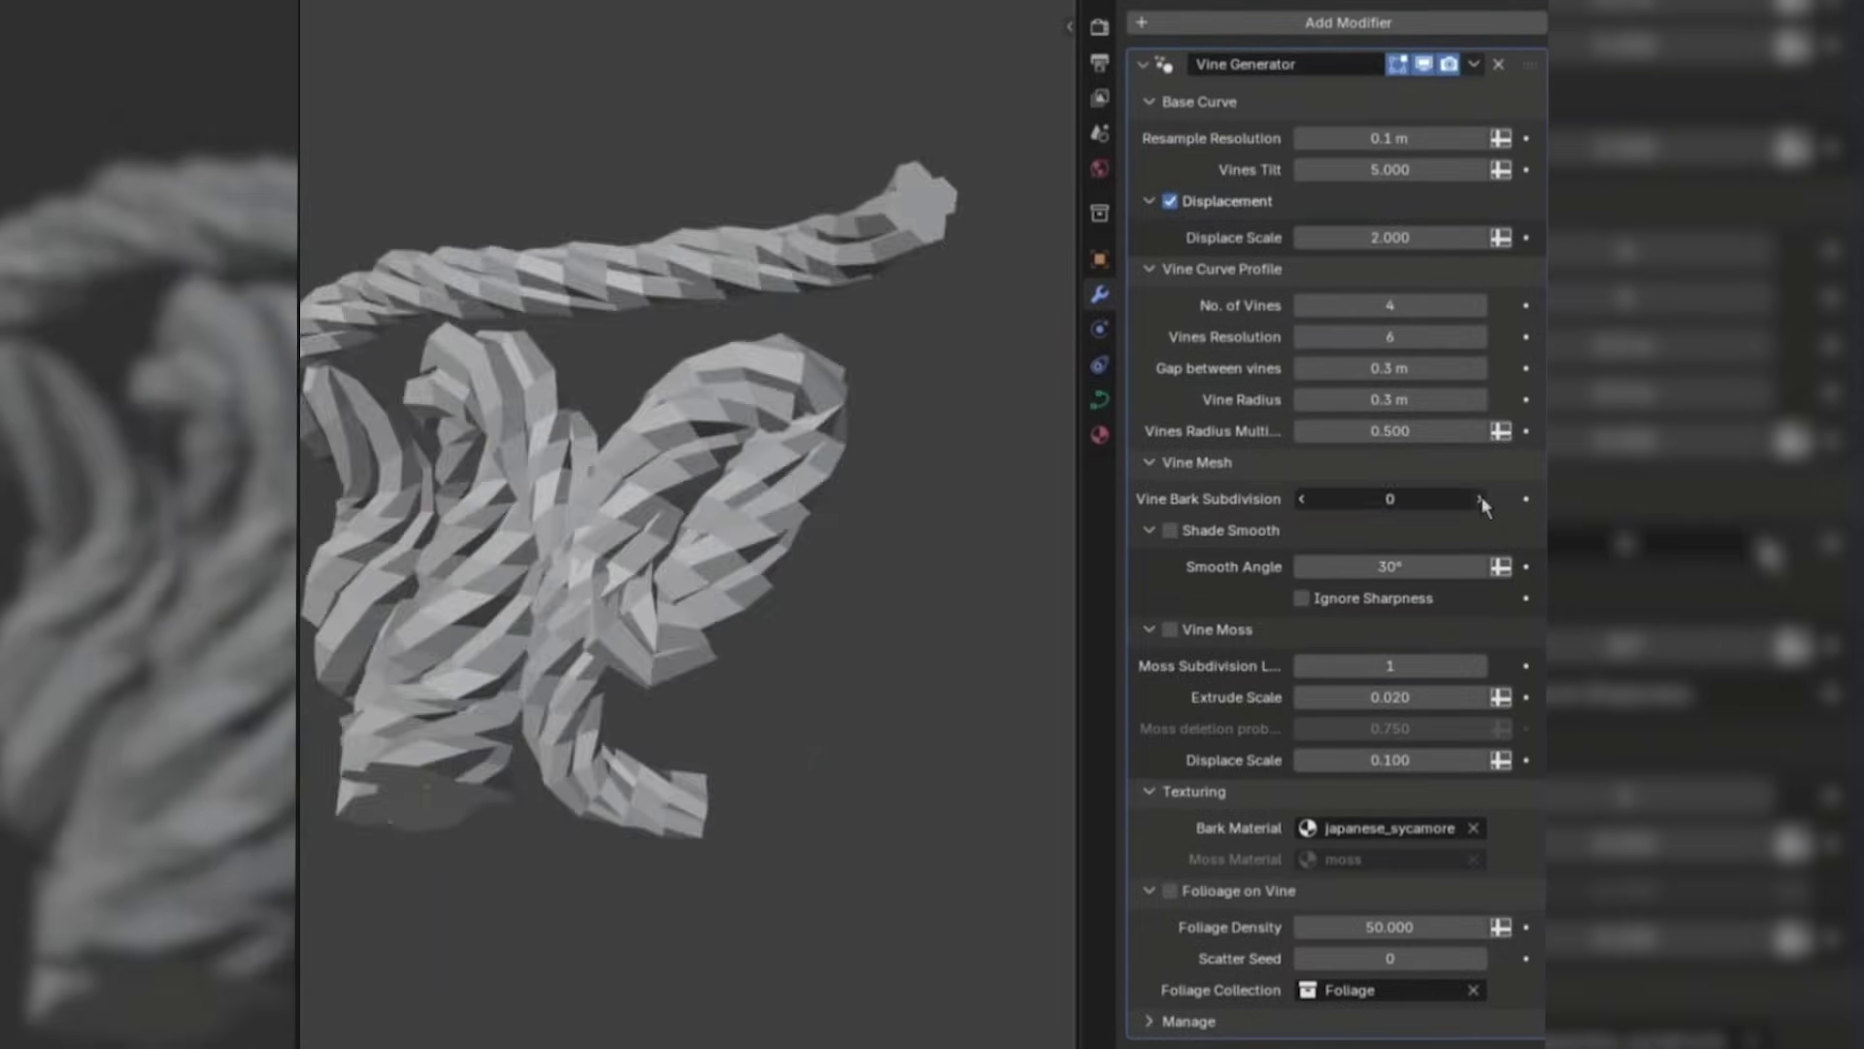
double_click(1483, 499)
- Try a gap between vines of 0.36 m and set it back to 0.3 m
drag(1379, 368, 1412, 373)
click(1413, 373)
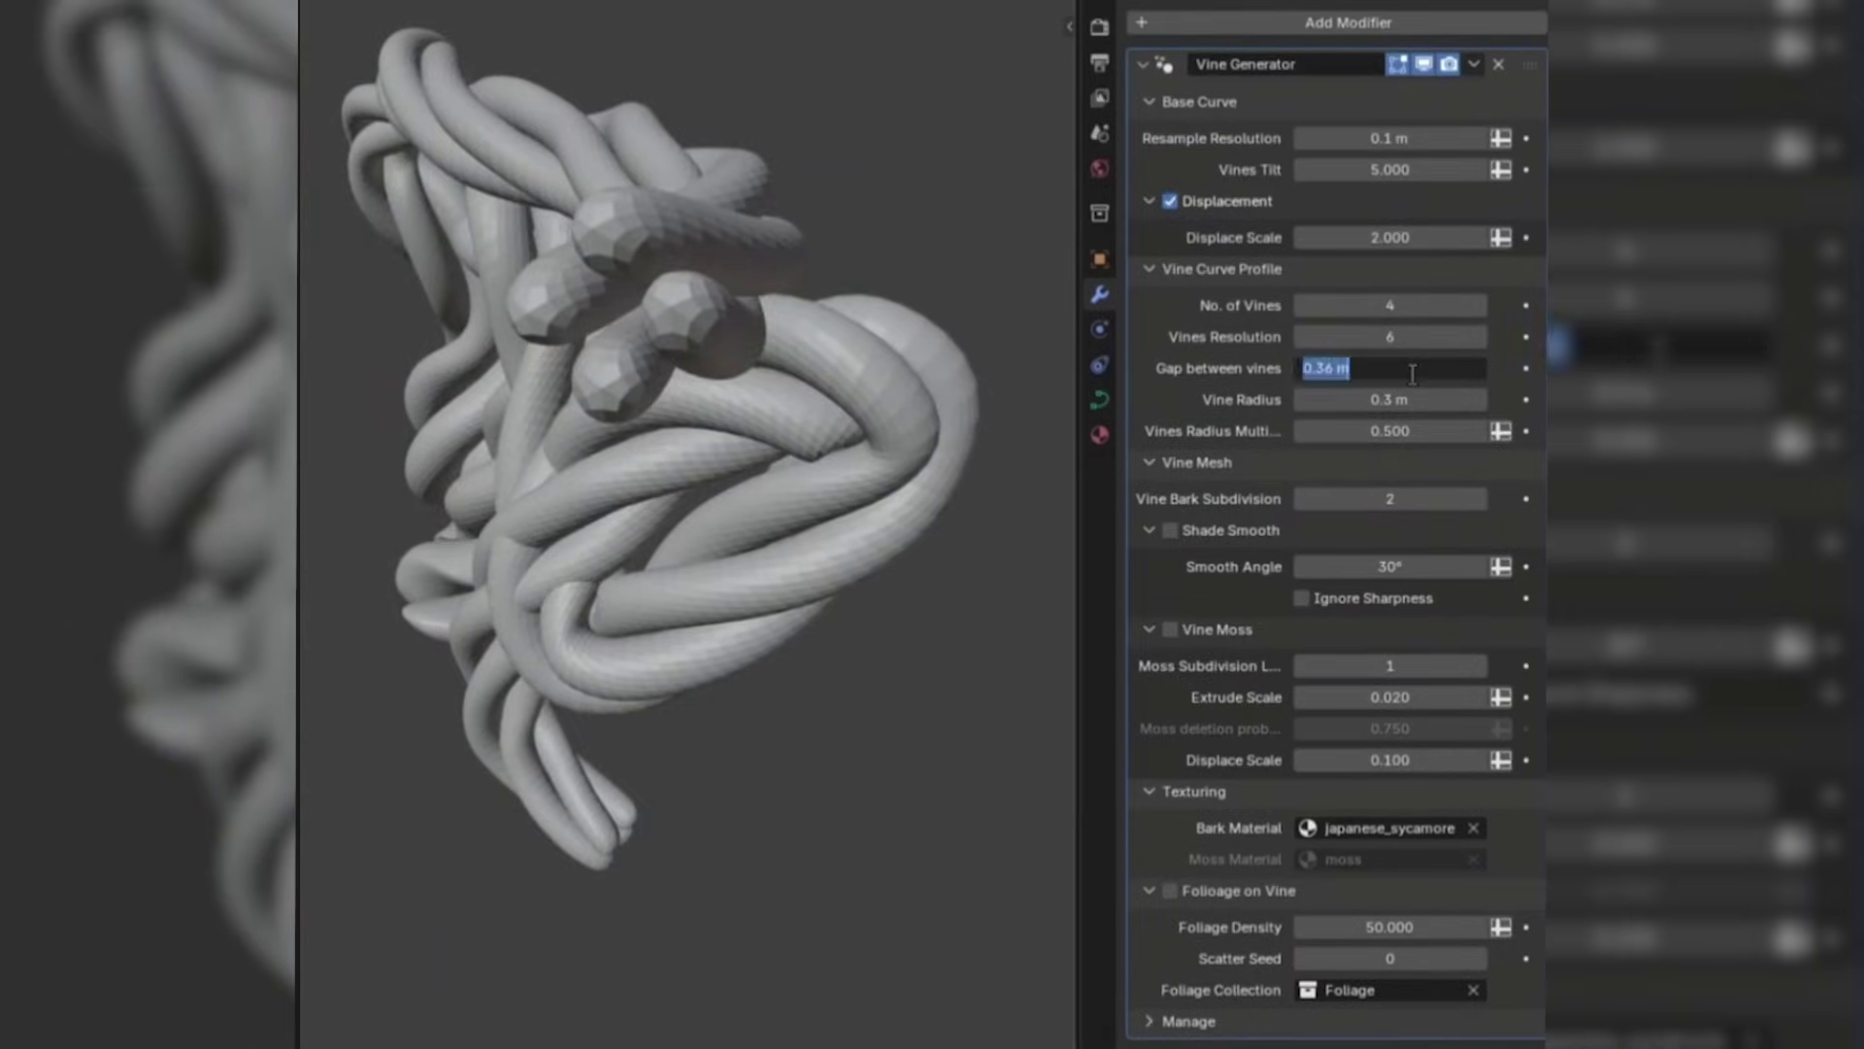
key(Return)
key(Return)
- Try different values for the vine radius and radius multiplier, and set them back to 0.3 m and 0.500
double_click(1340, 399)
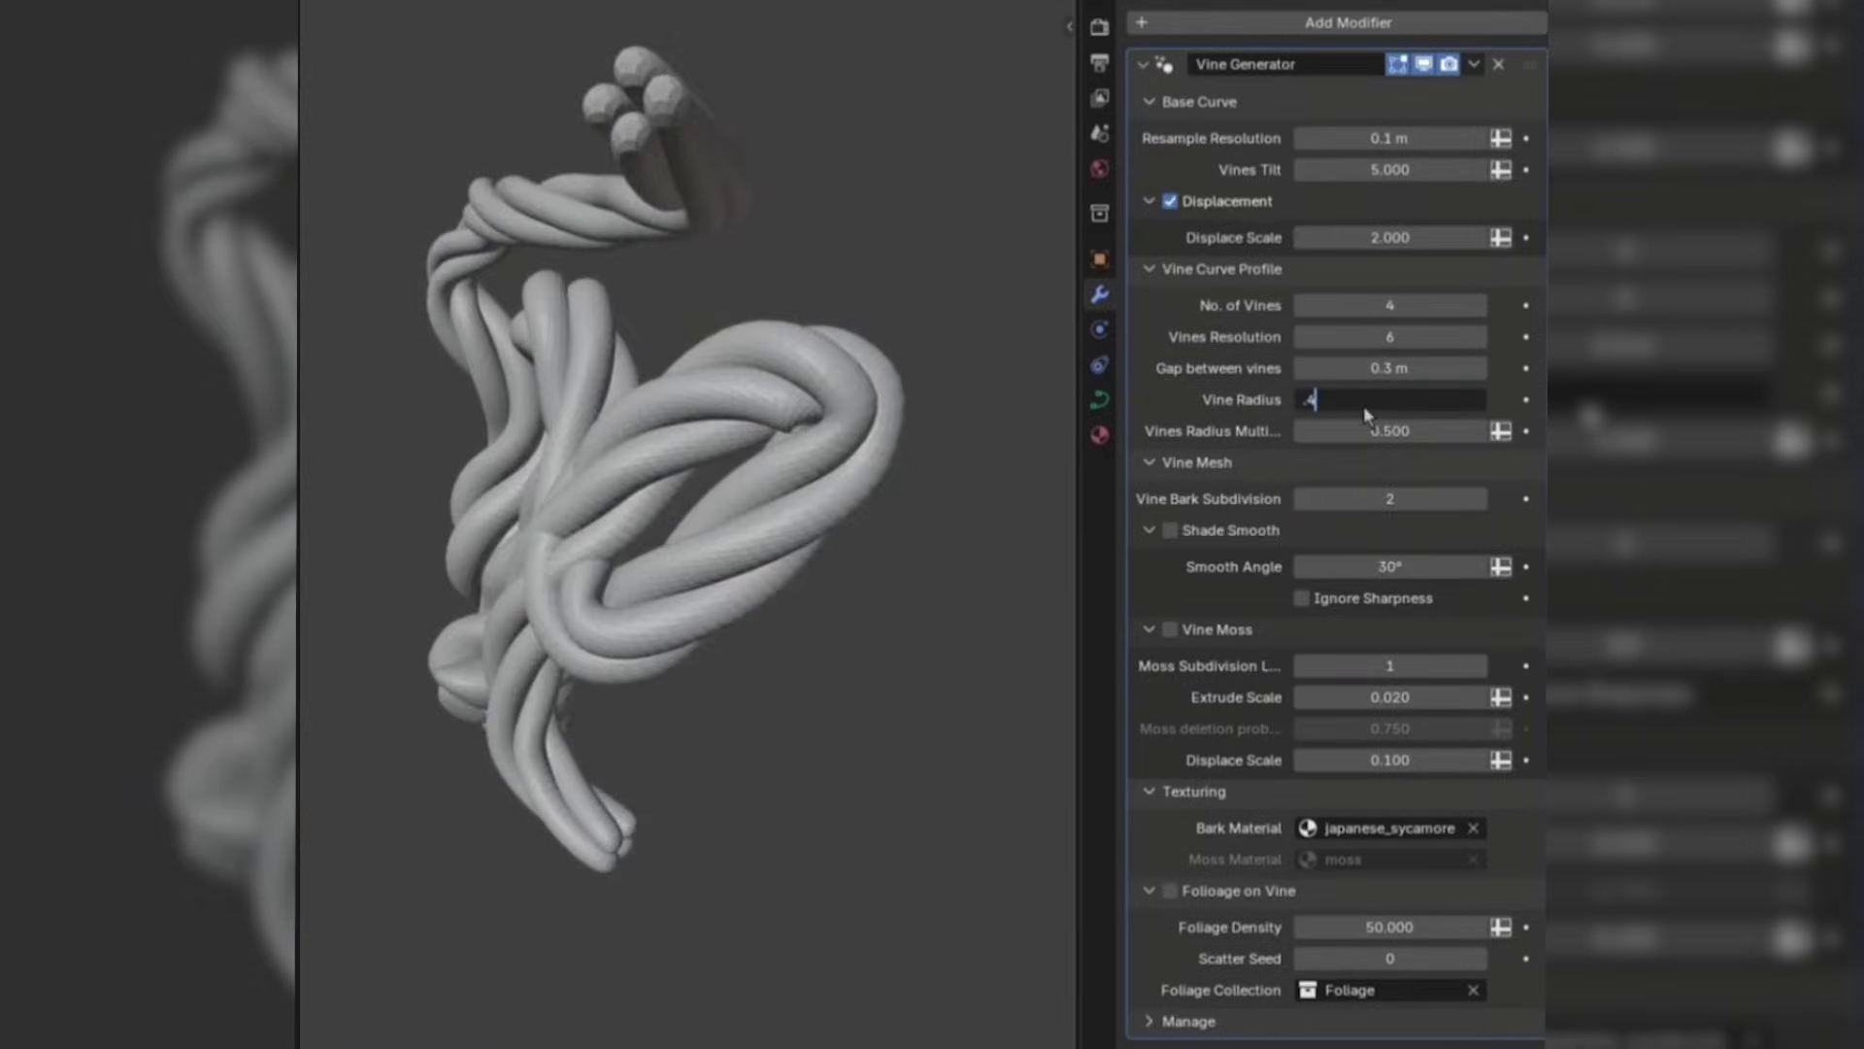
text(.3)
key(Return)
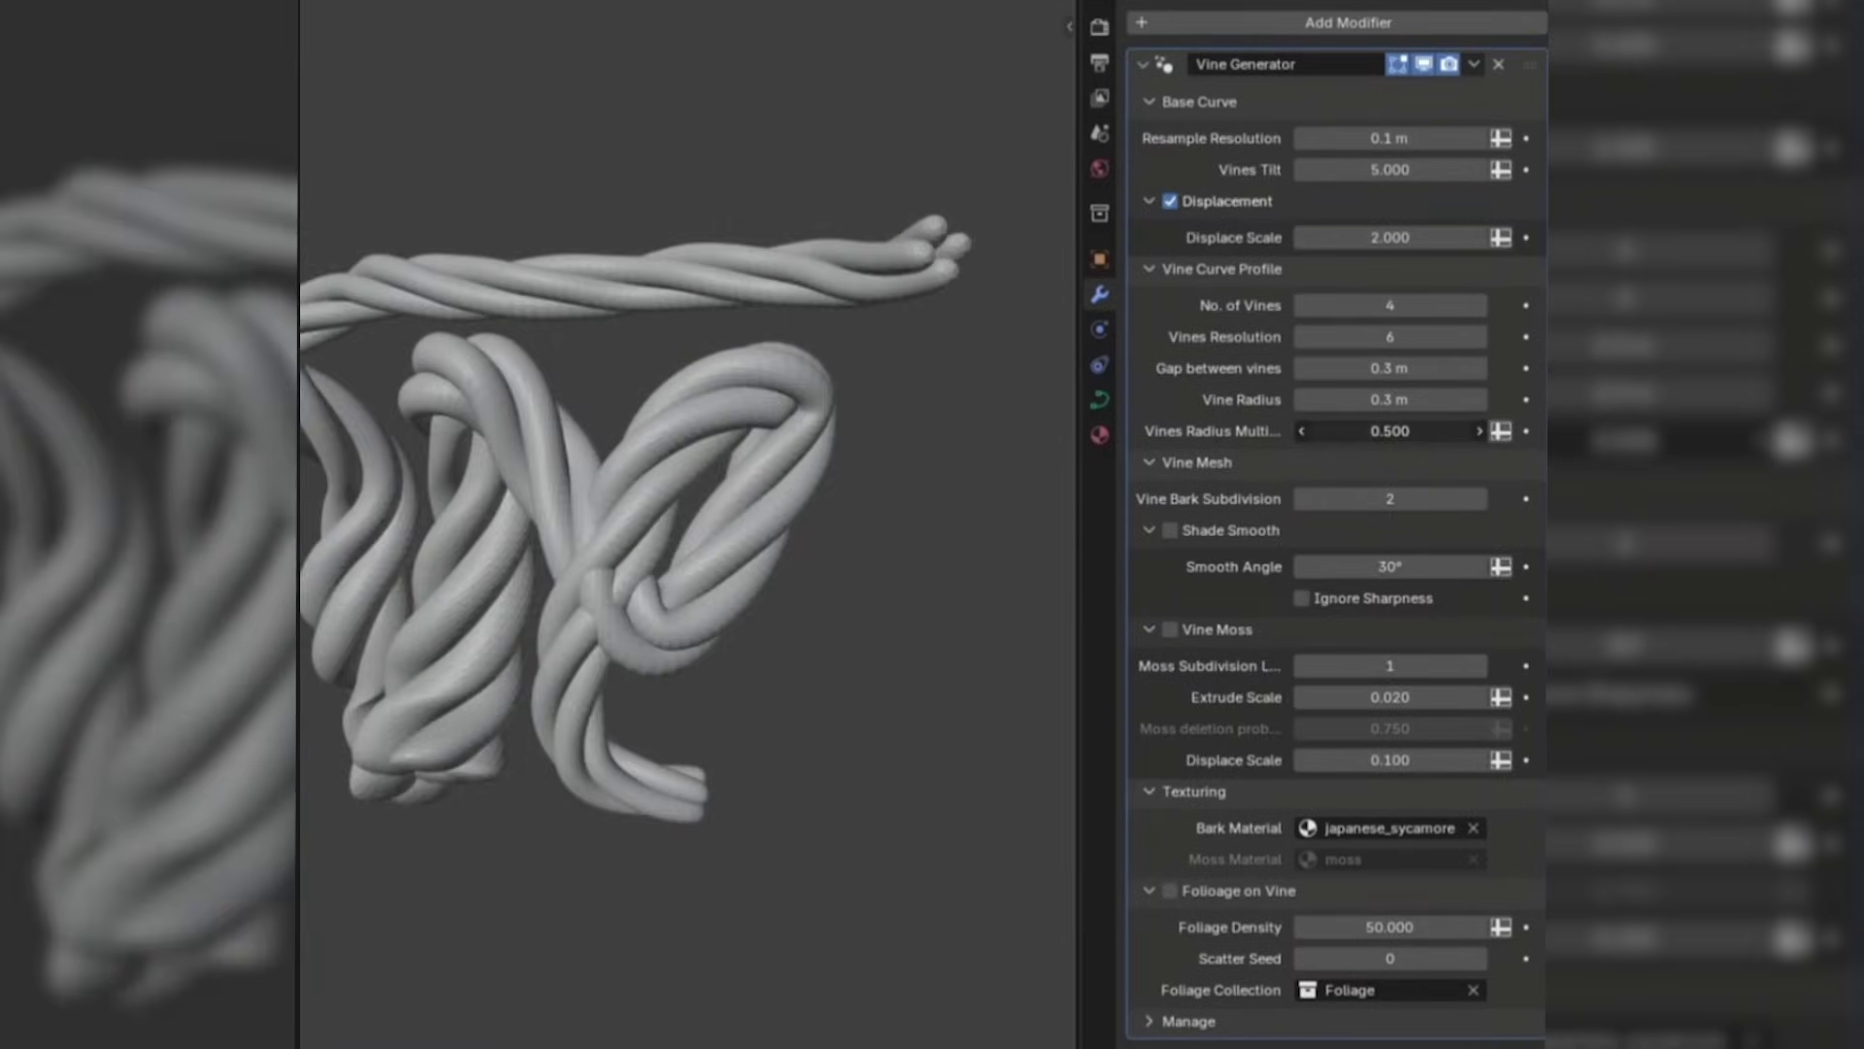
drag(1389, 430, 1447, 430)
key(Return)
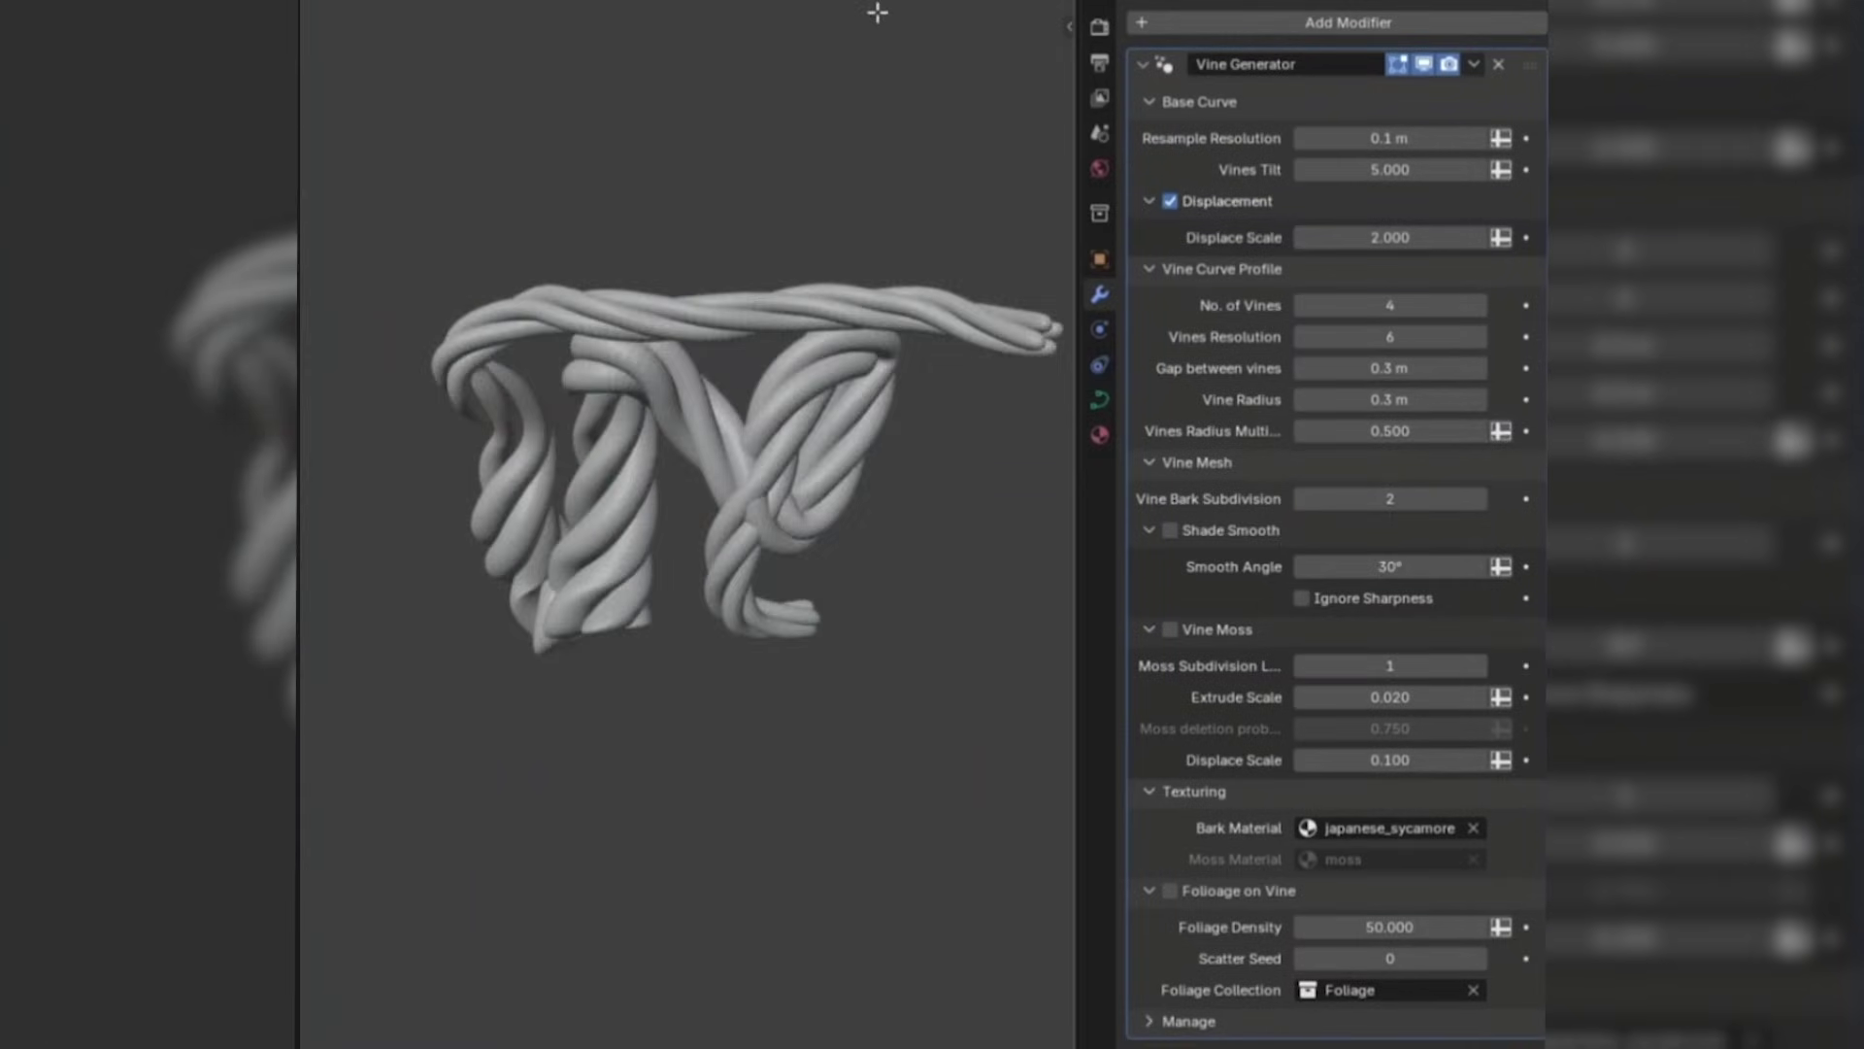
- Enable smooth shading on the vine mesh
click(818, 421)
scroll(877, 529, up, 2)
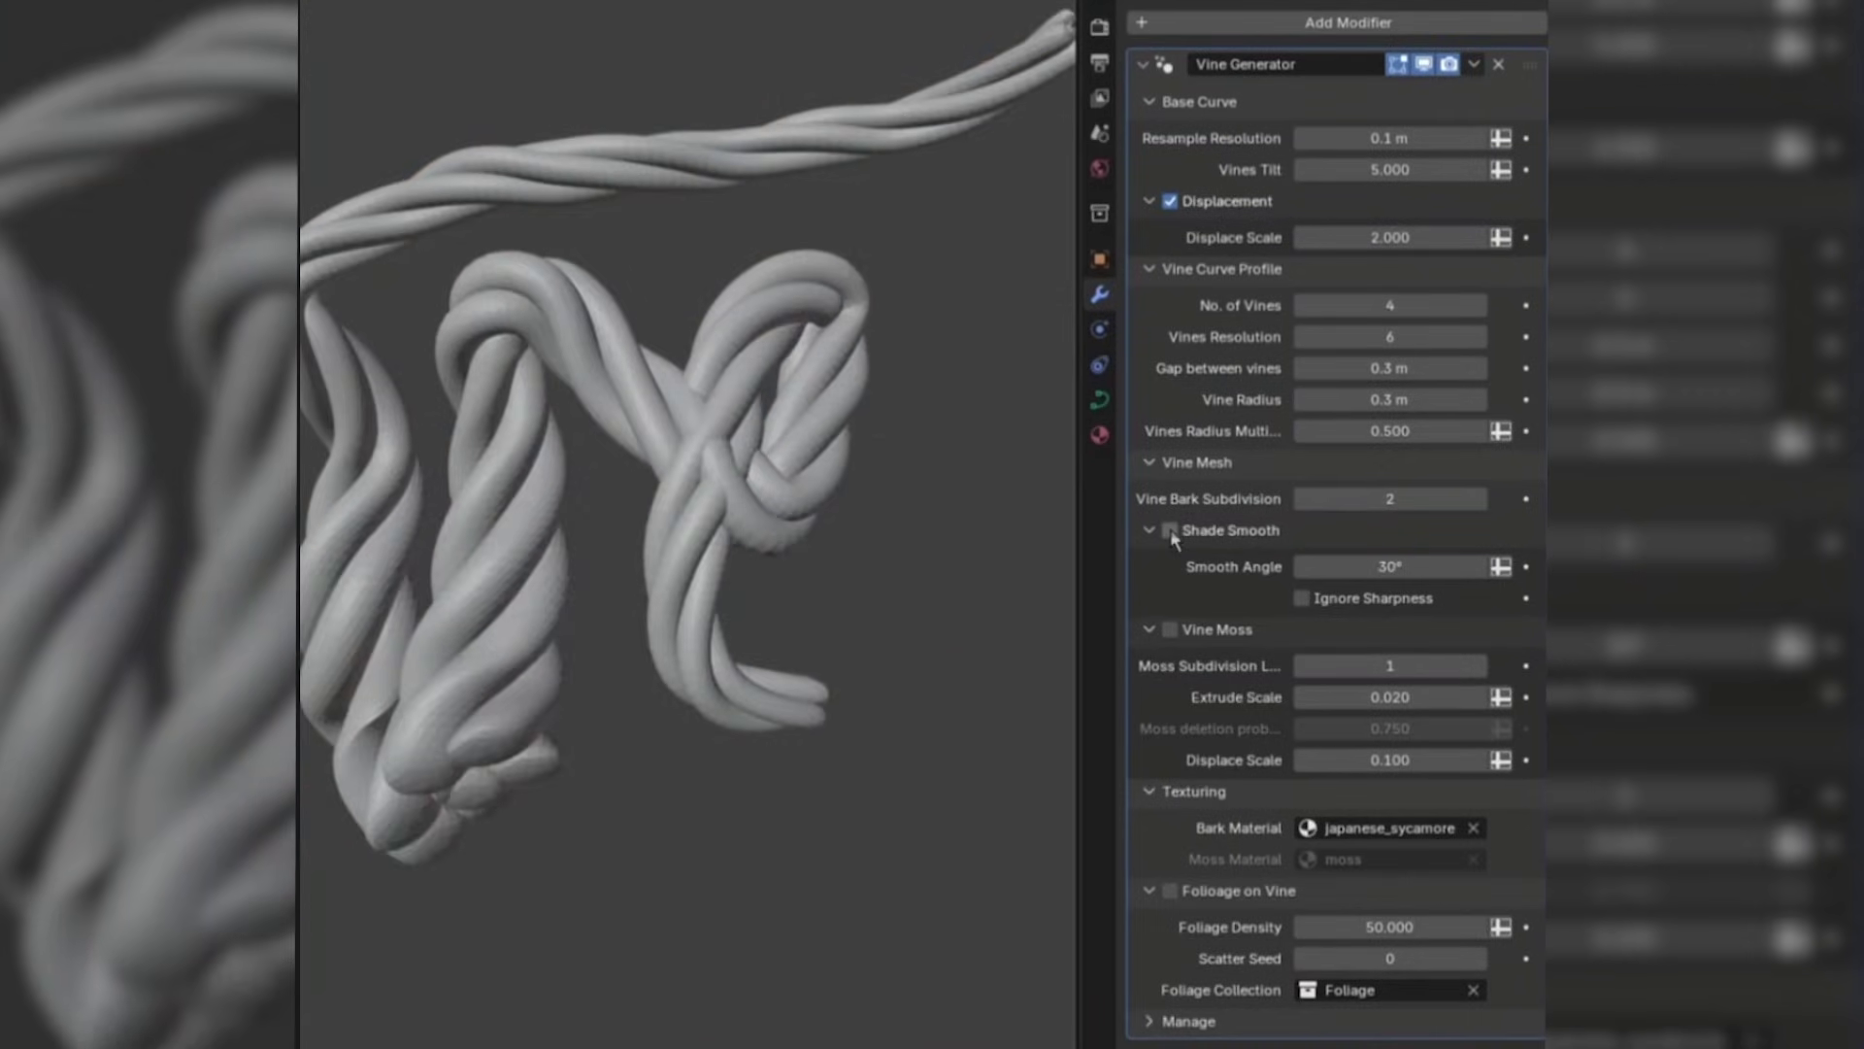
click(1170, 530)
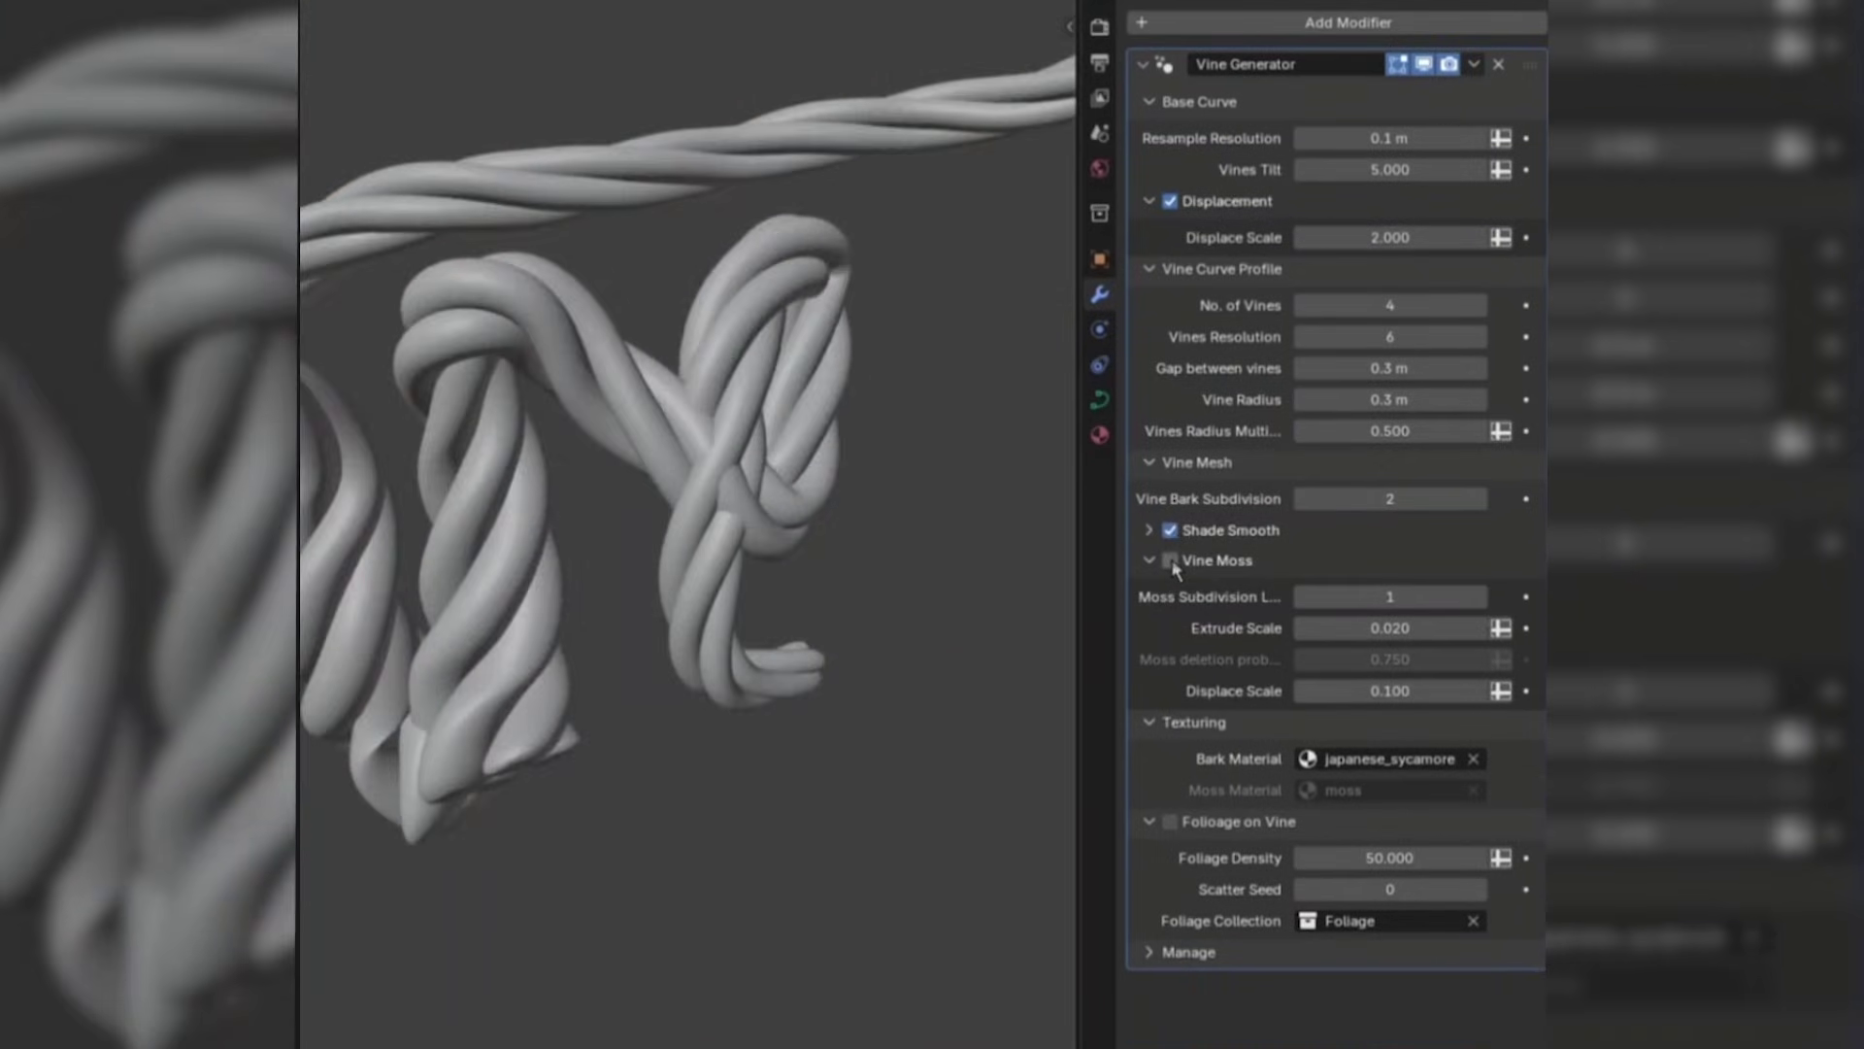
- Enable moss on the vines and try a different moss subdivision level
click(1170, 566)
drag(1483, 596, 1384, 629)
click(1483, 596)
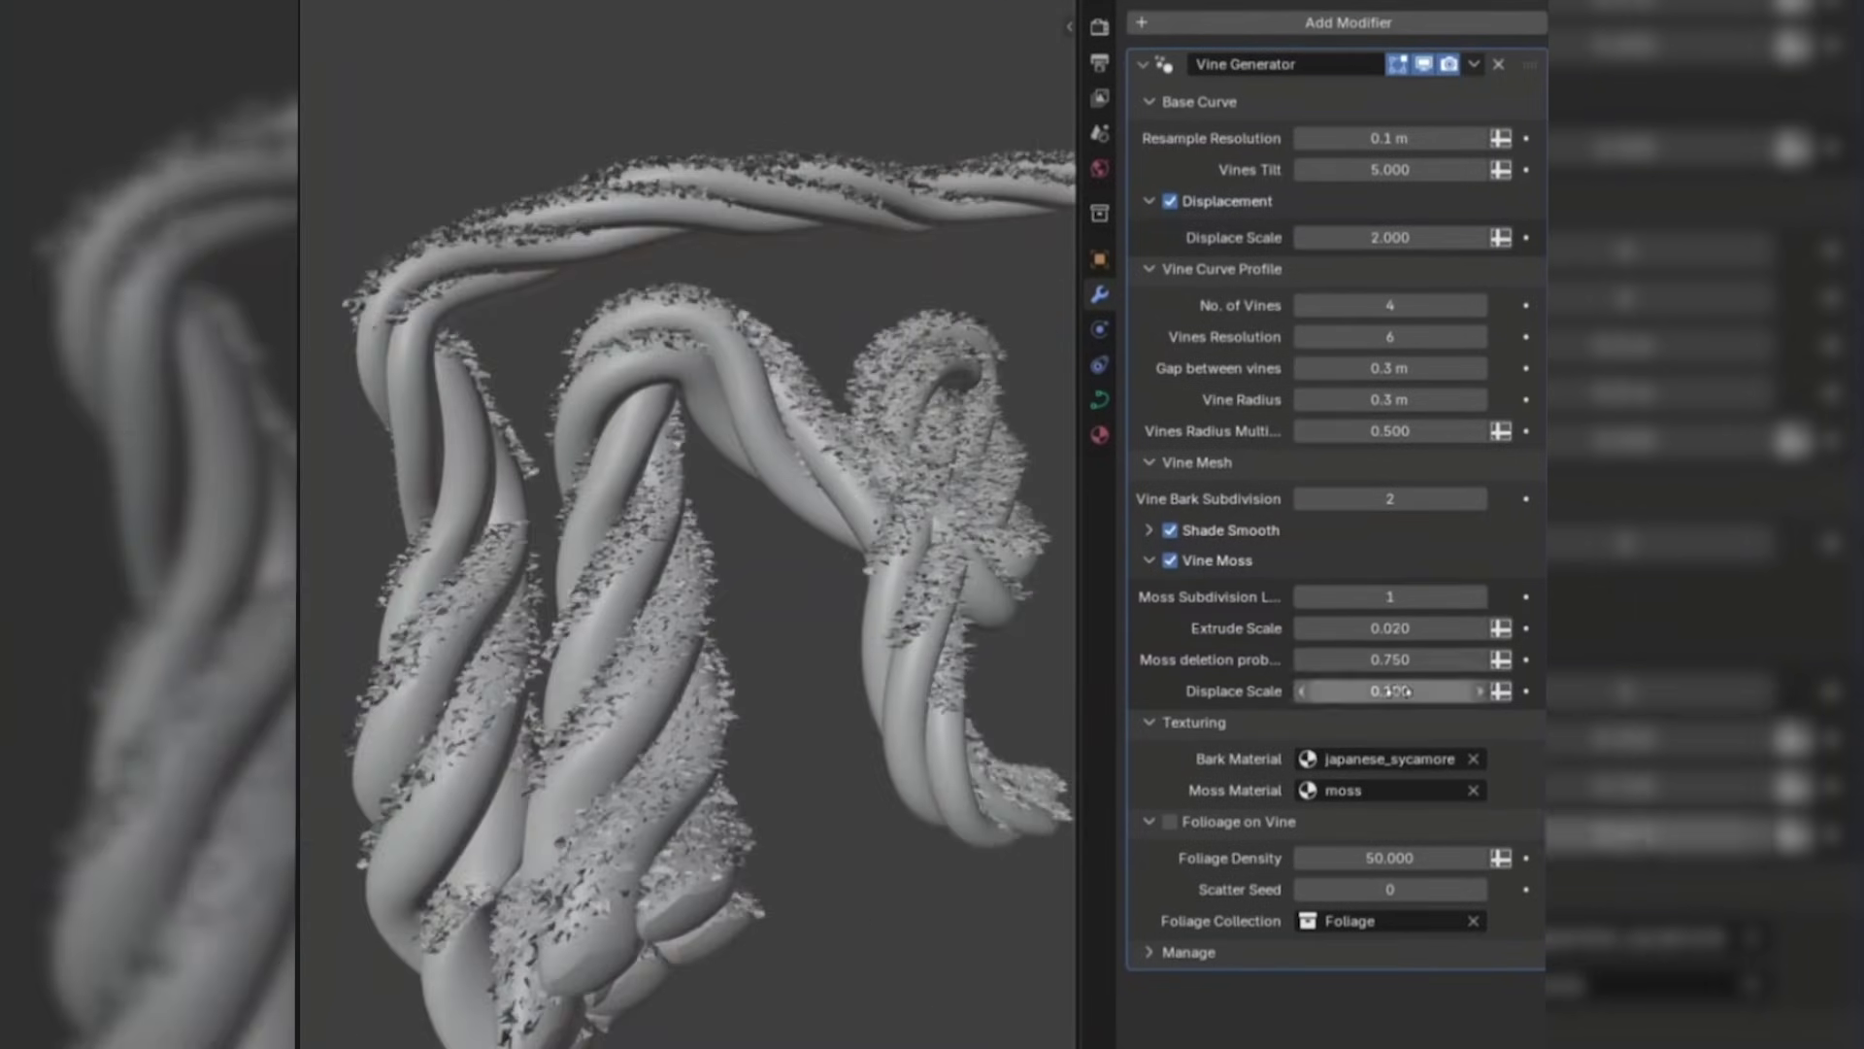
- Try a moss deletion probability of 0.9, and set it back to 0.750 with the moss displace scale at 0.100
text(.8)
key(BackSpace)
text(9)
key(Return)
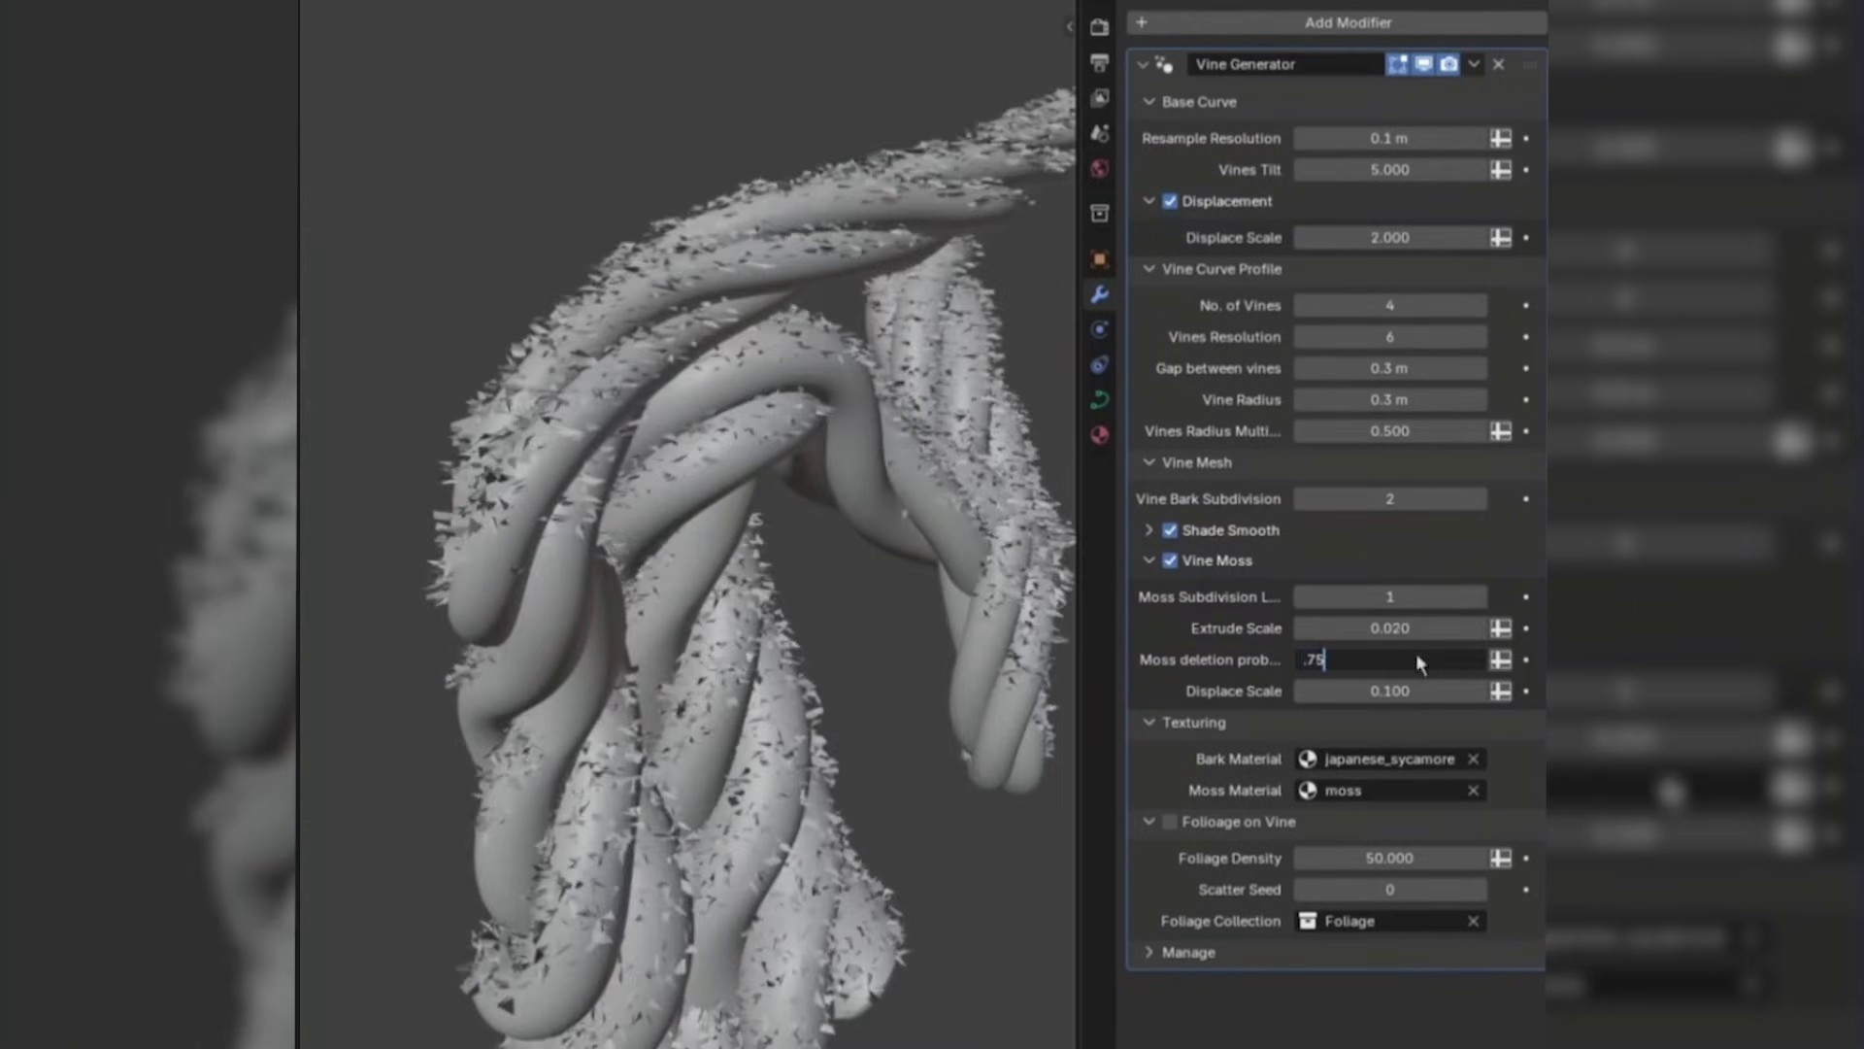
text(.1)
key(Return)
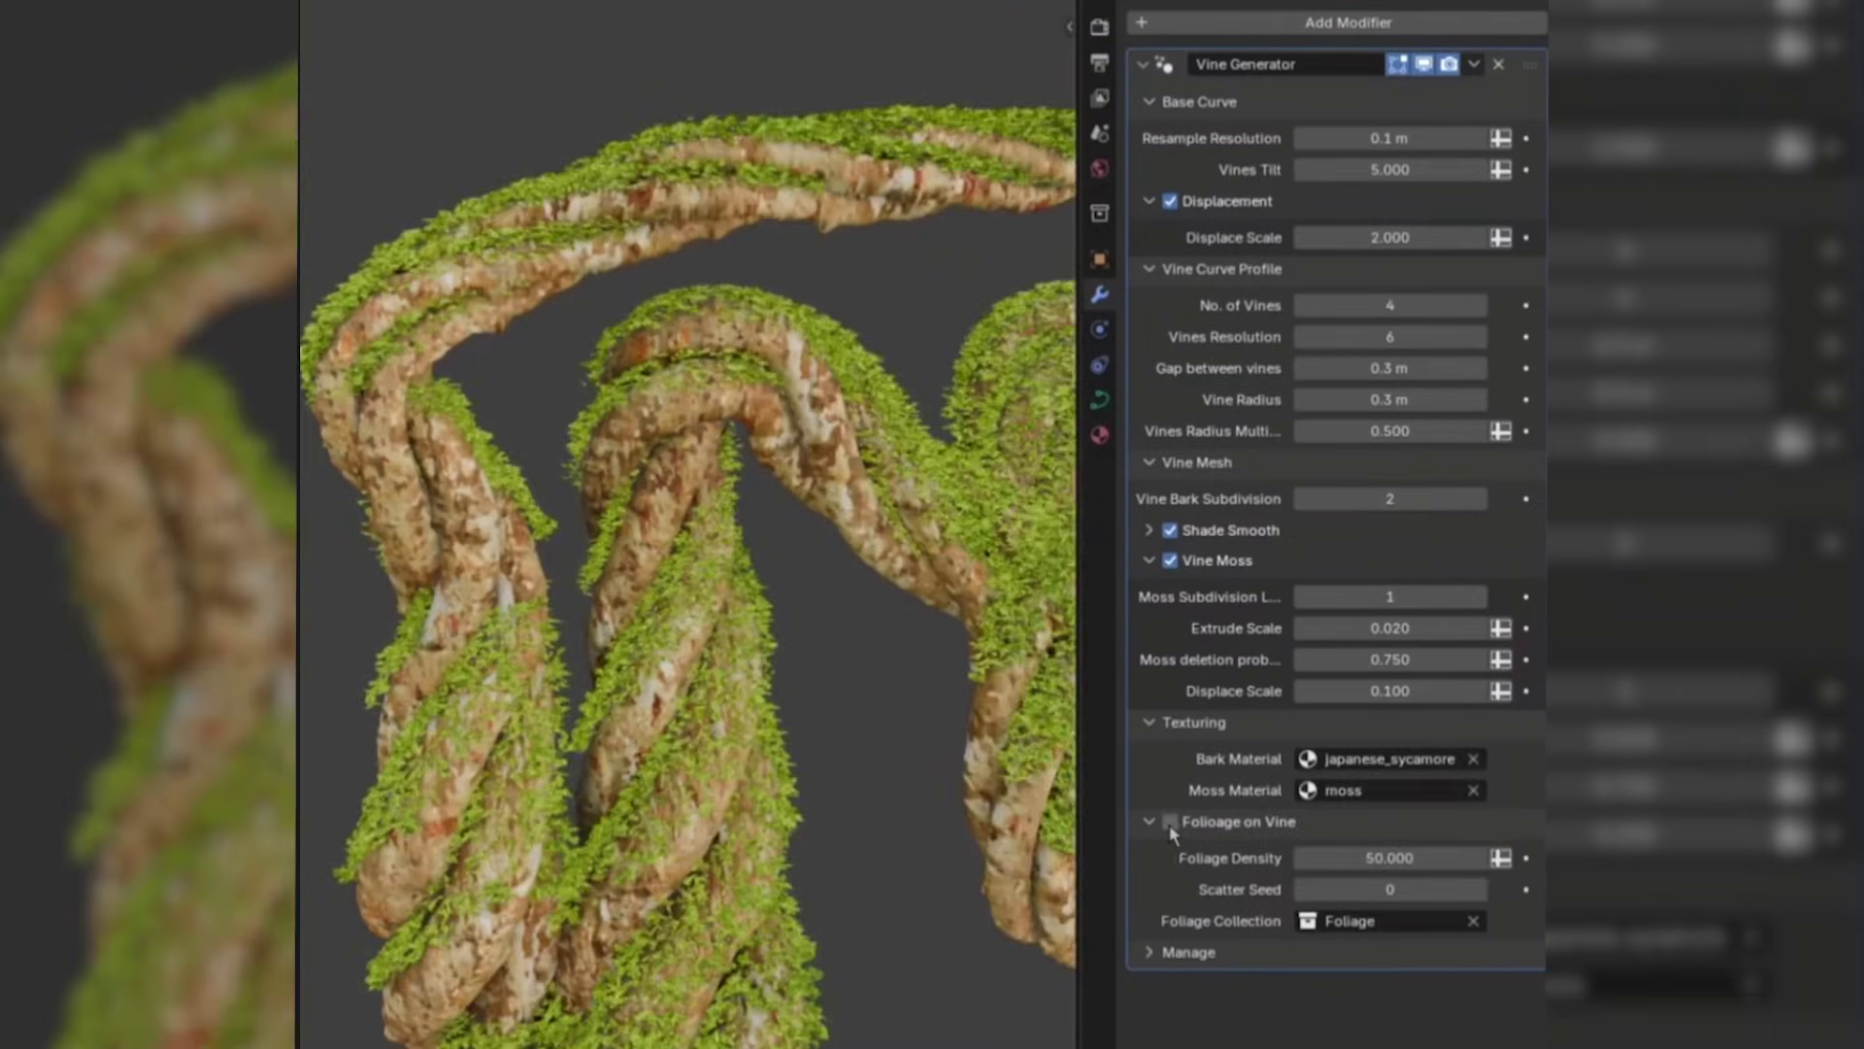
- Enable foliage on the vine
click(1170, 822)
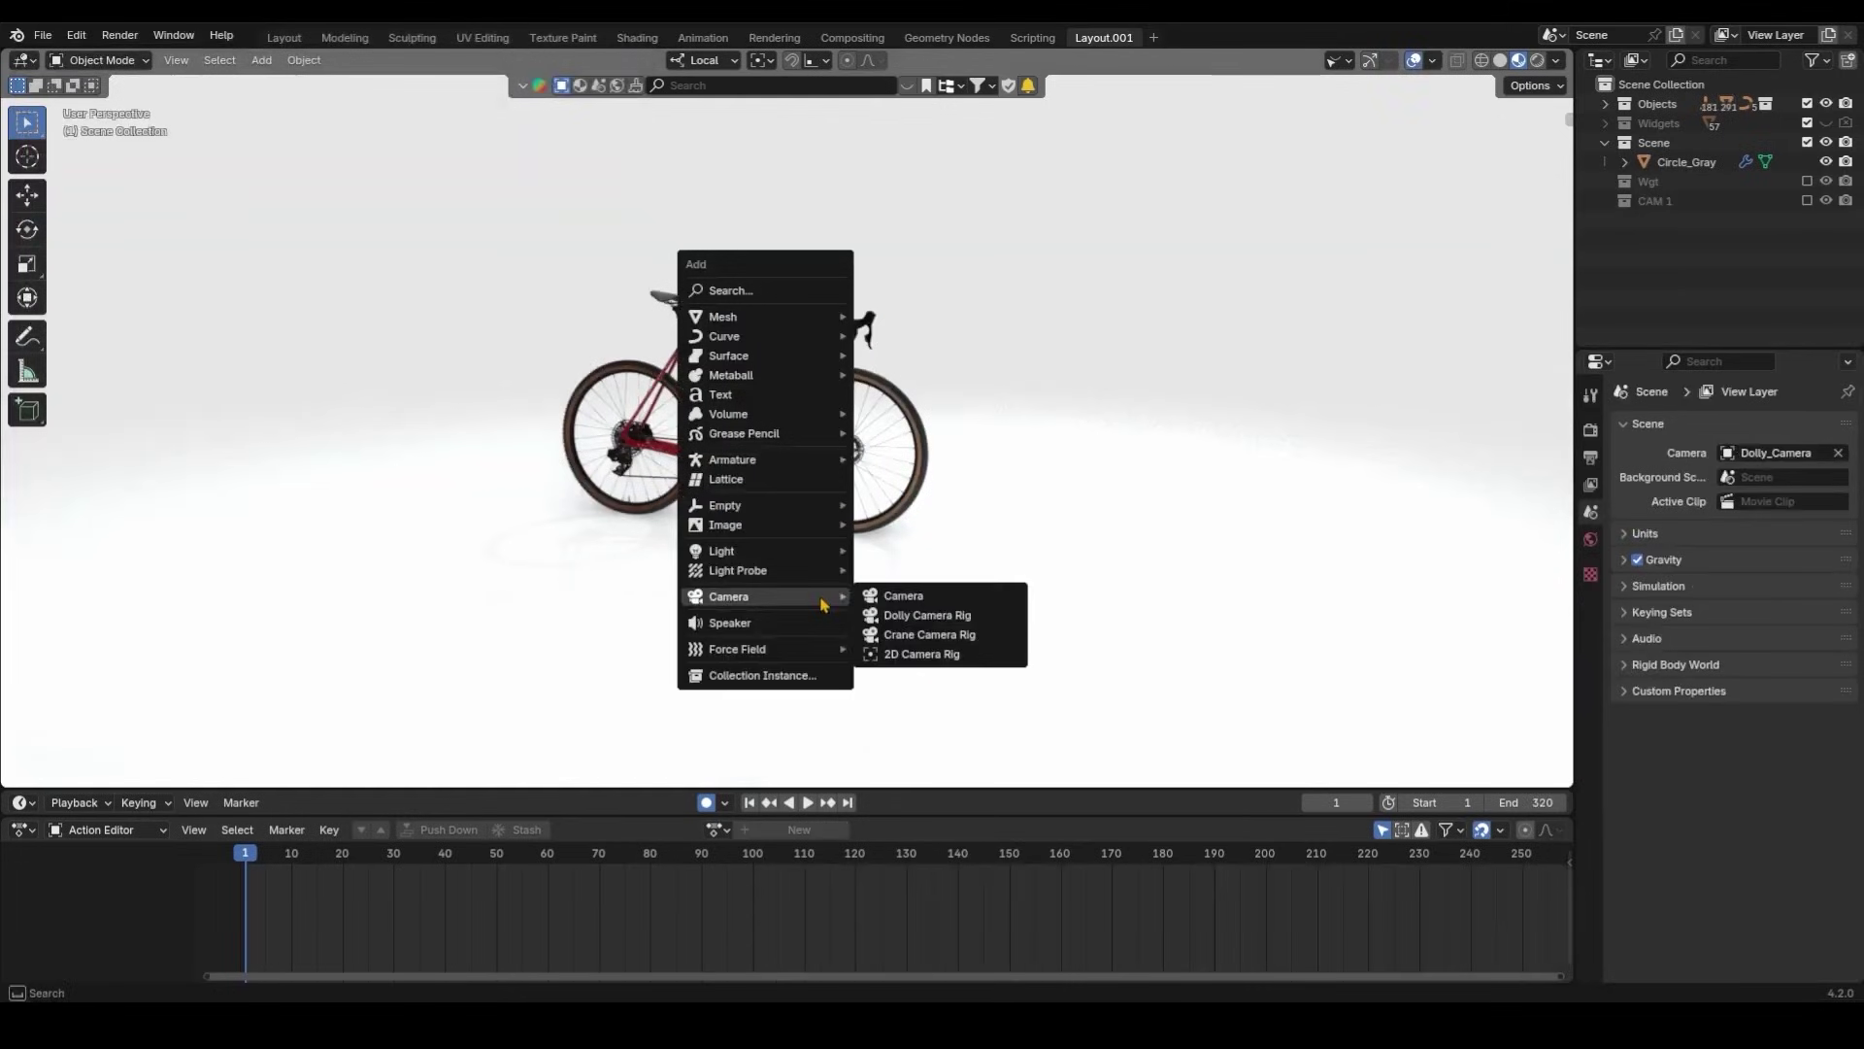
- Add a dolly camera rig to the bike scene and open the list of available camera actions
click(909, 616)
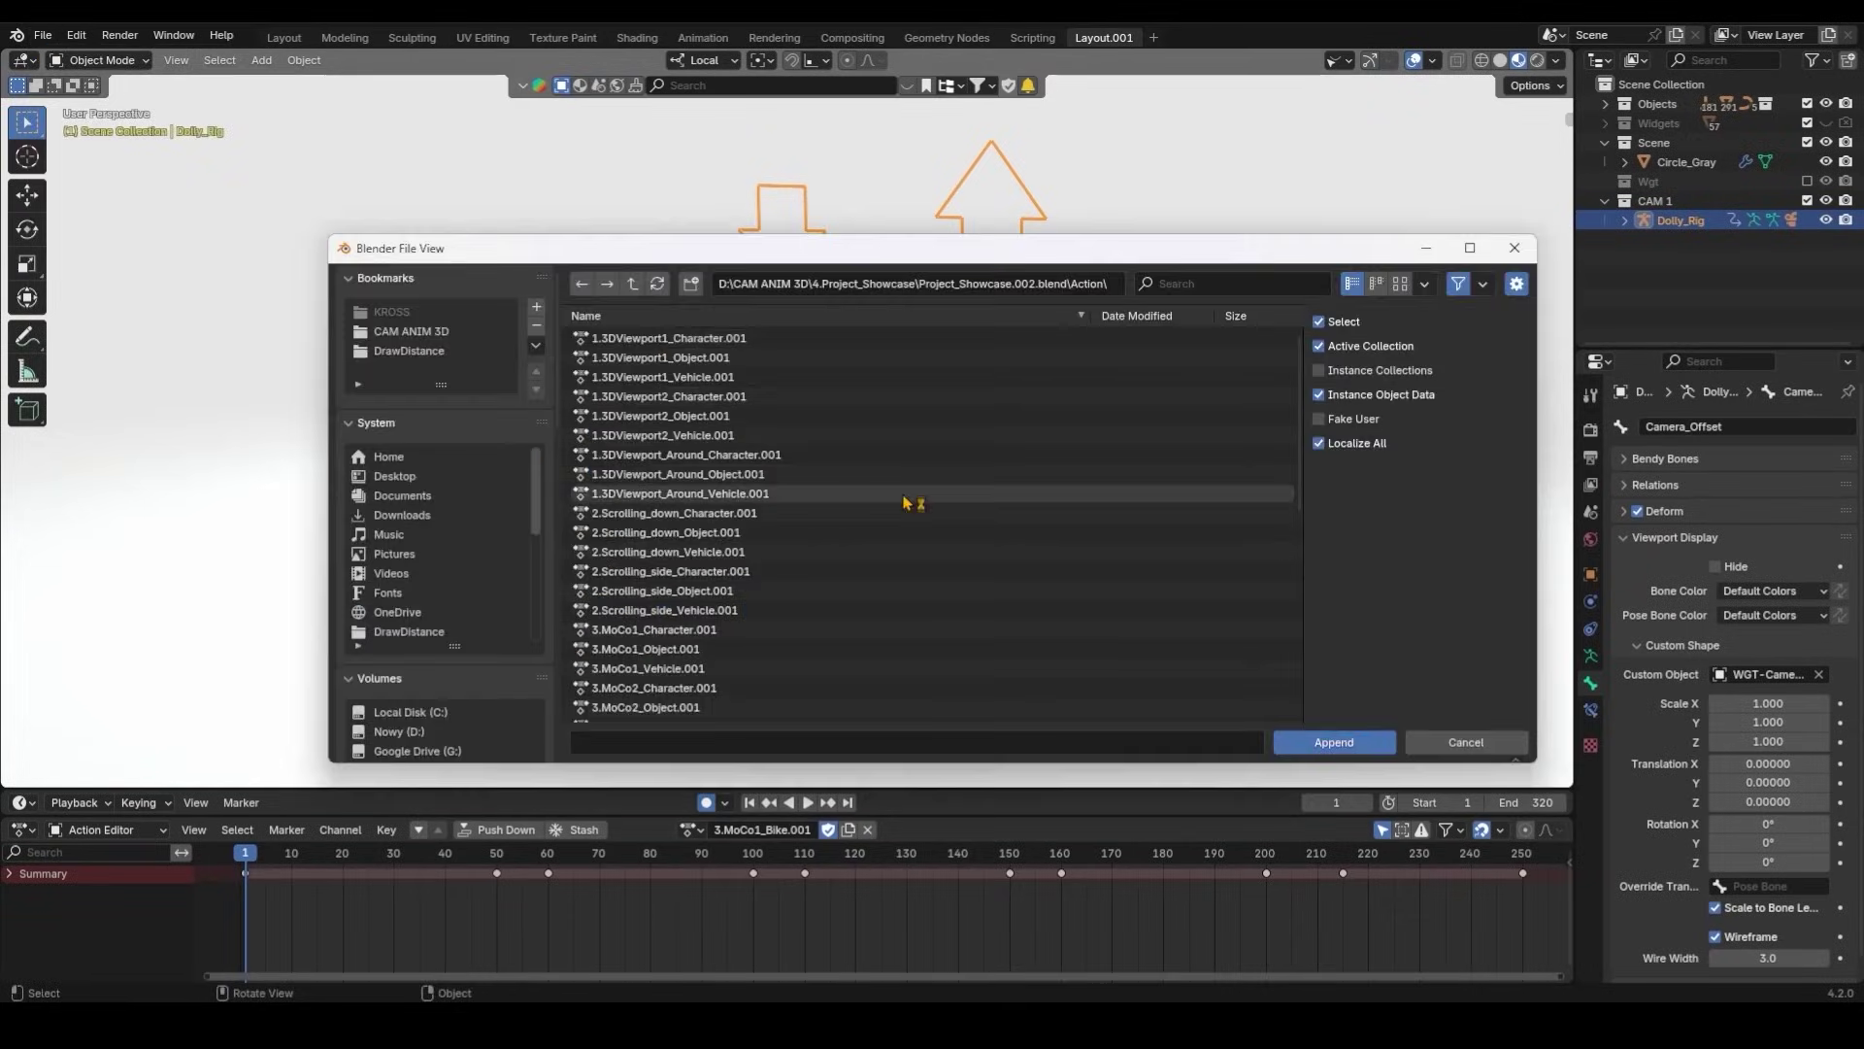
click(690, 829)
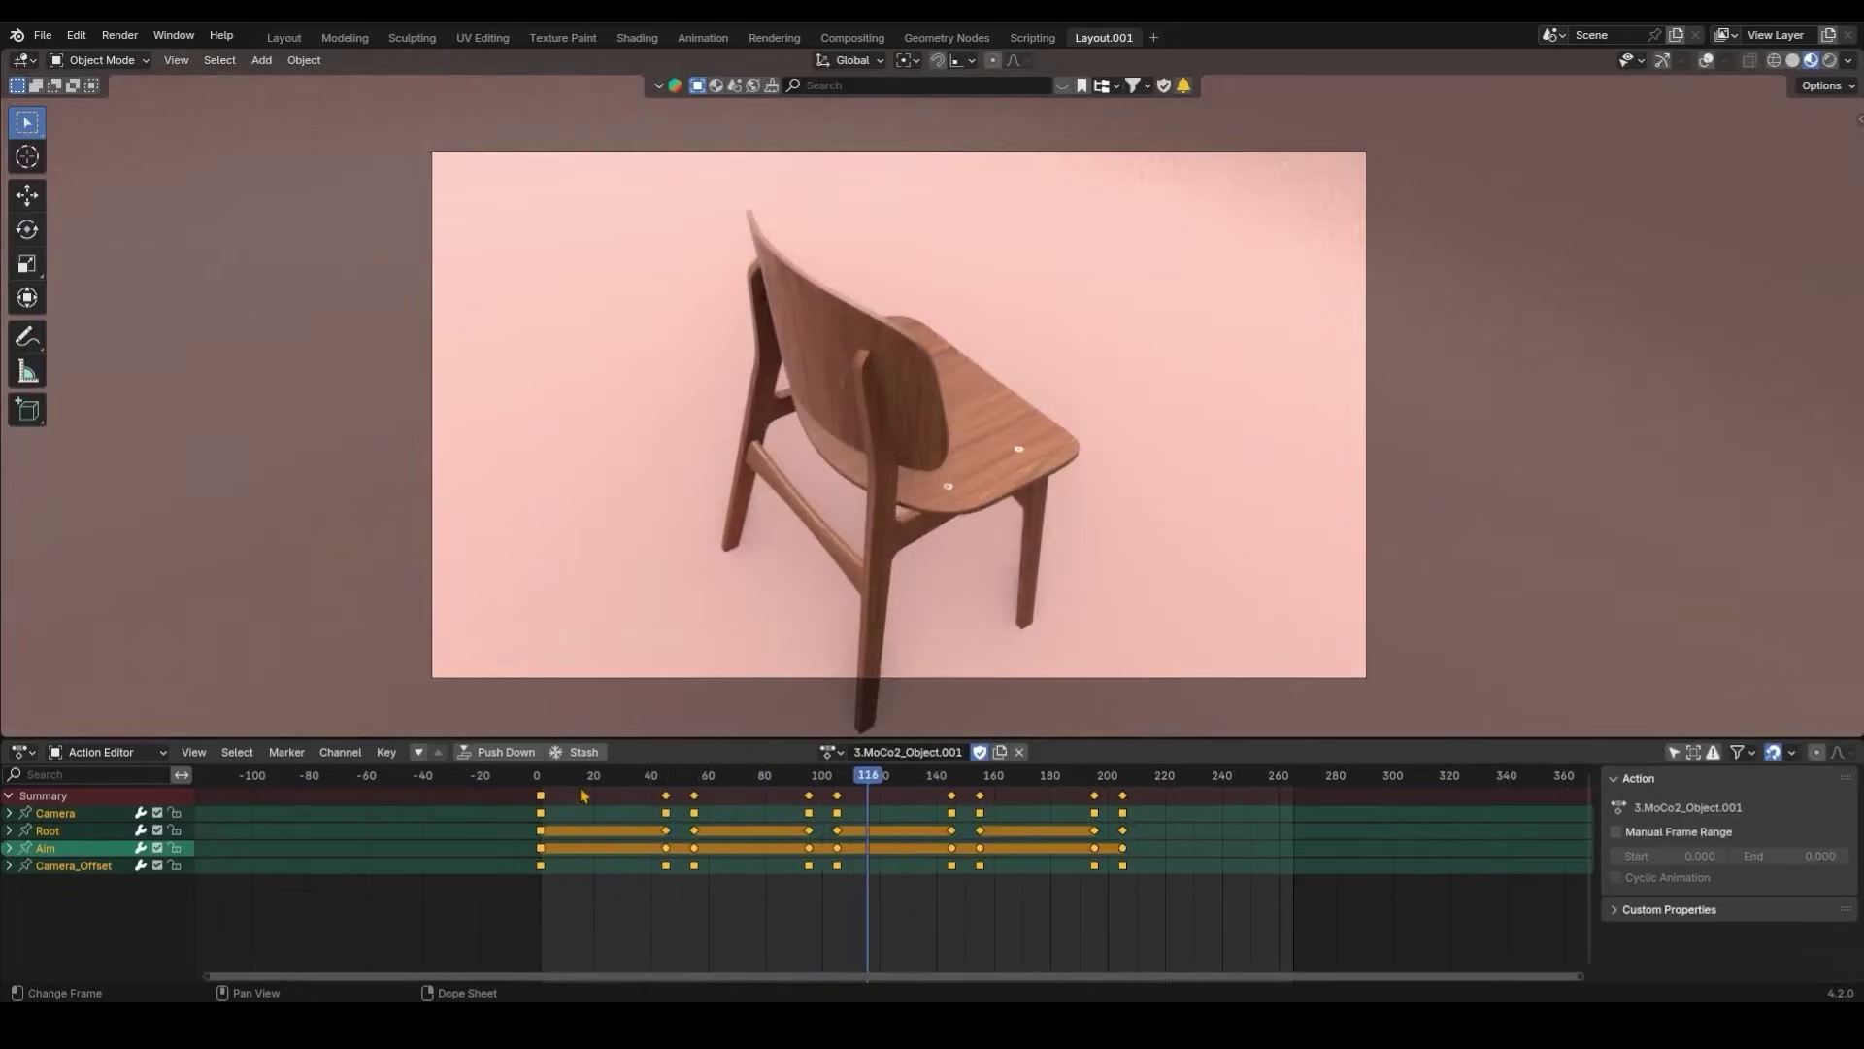
- Return the chair's camera animation to frame 2 and inspect the rendered bike from another angle
click(543, 781)
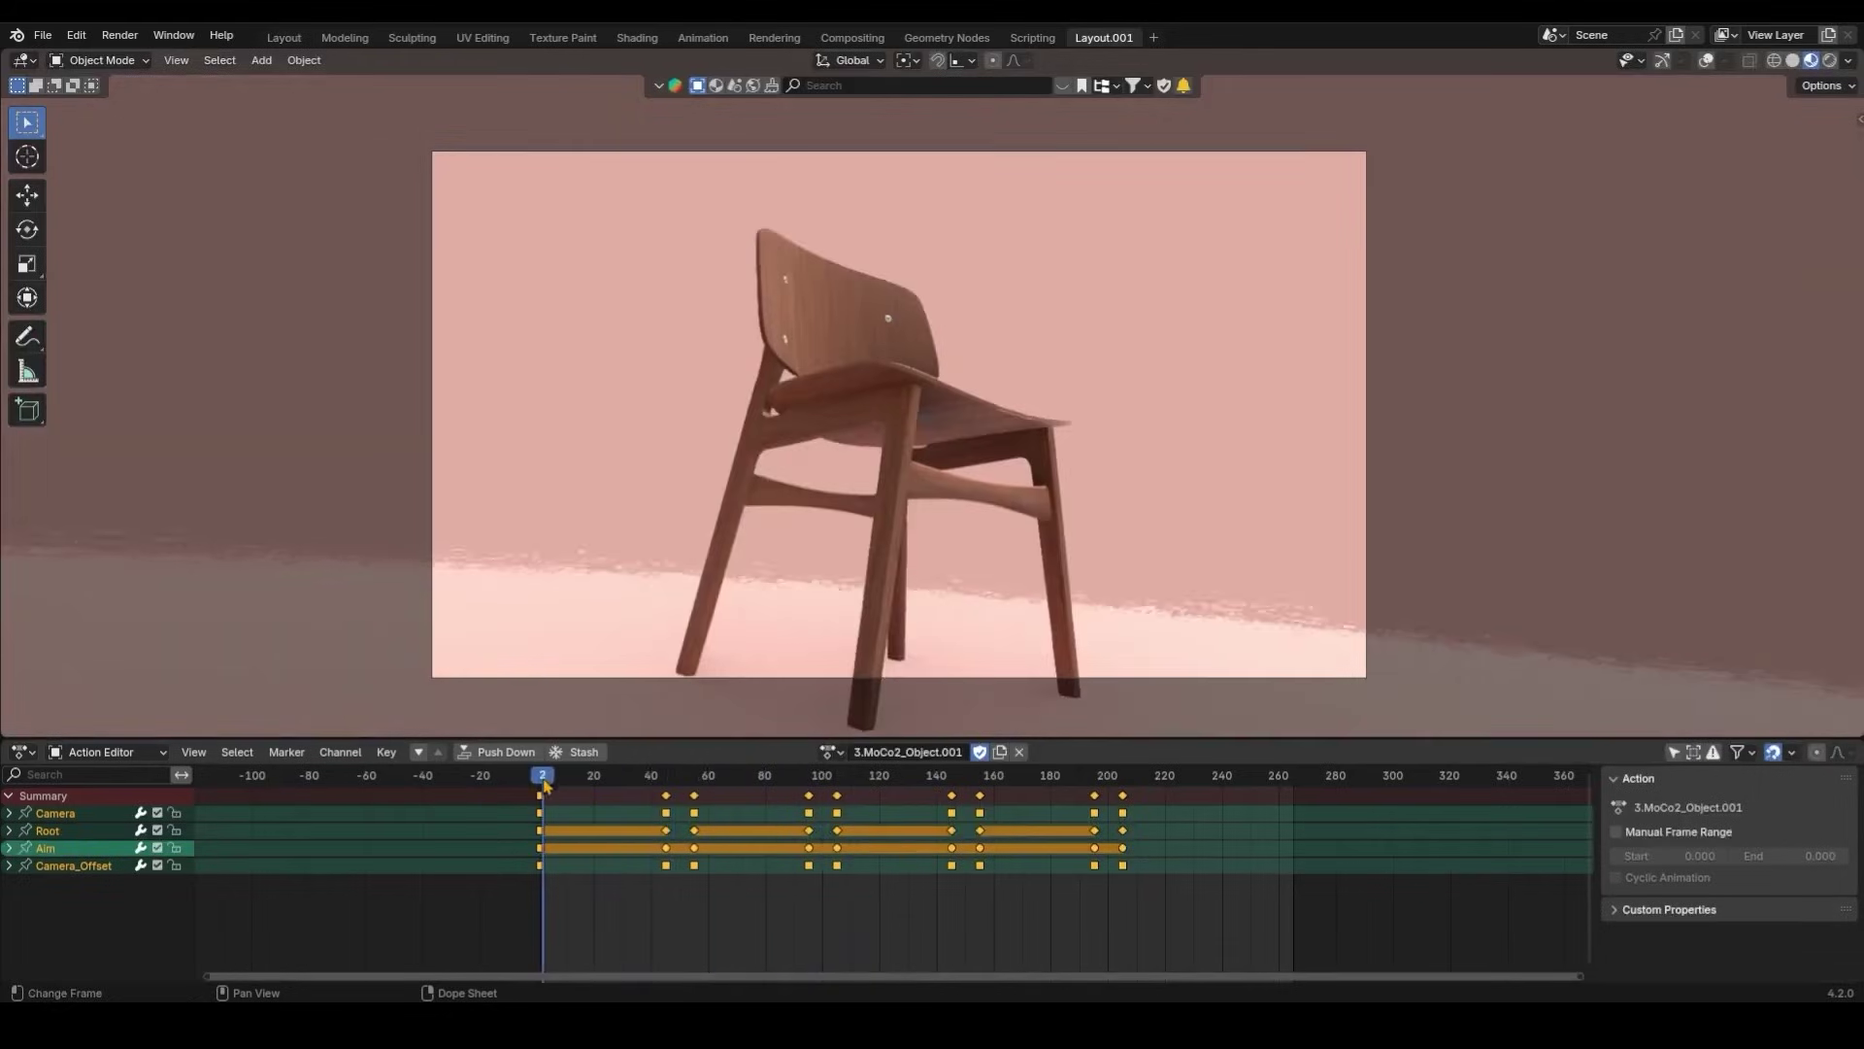
click(892, 689)
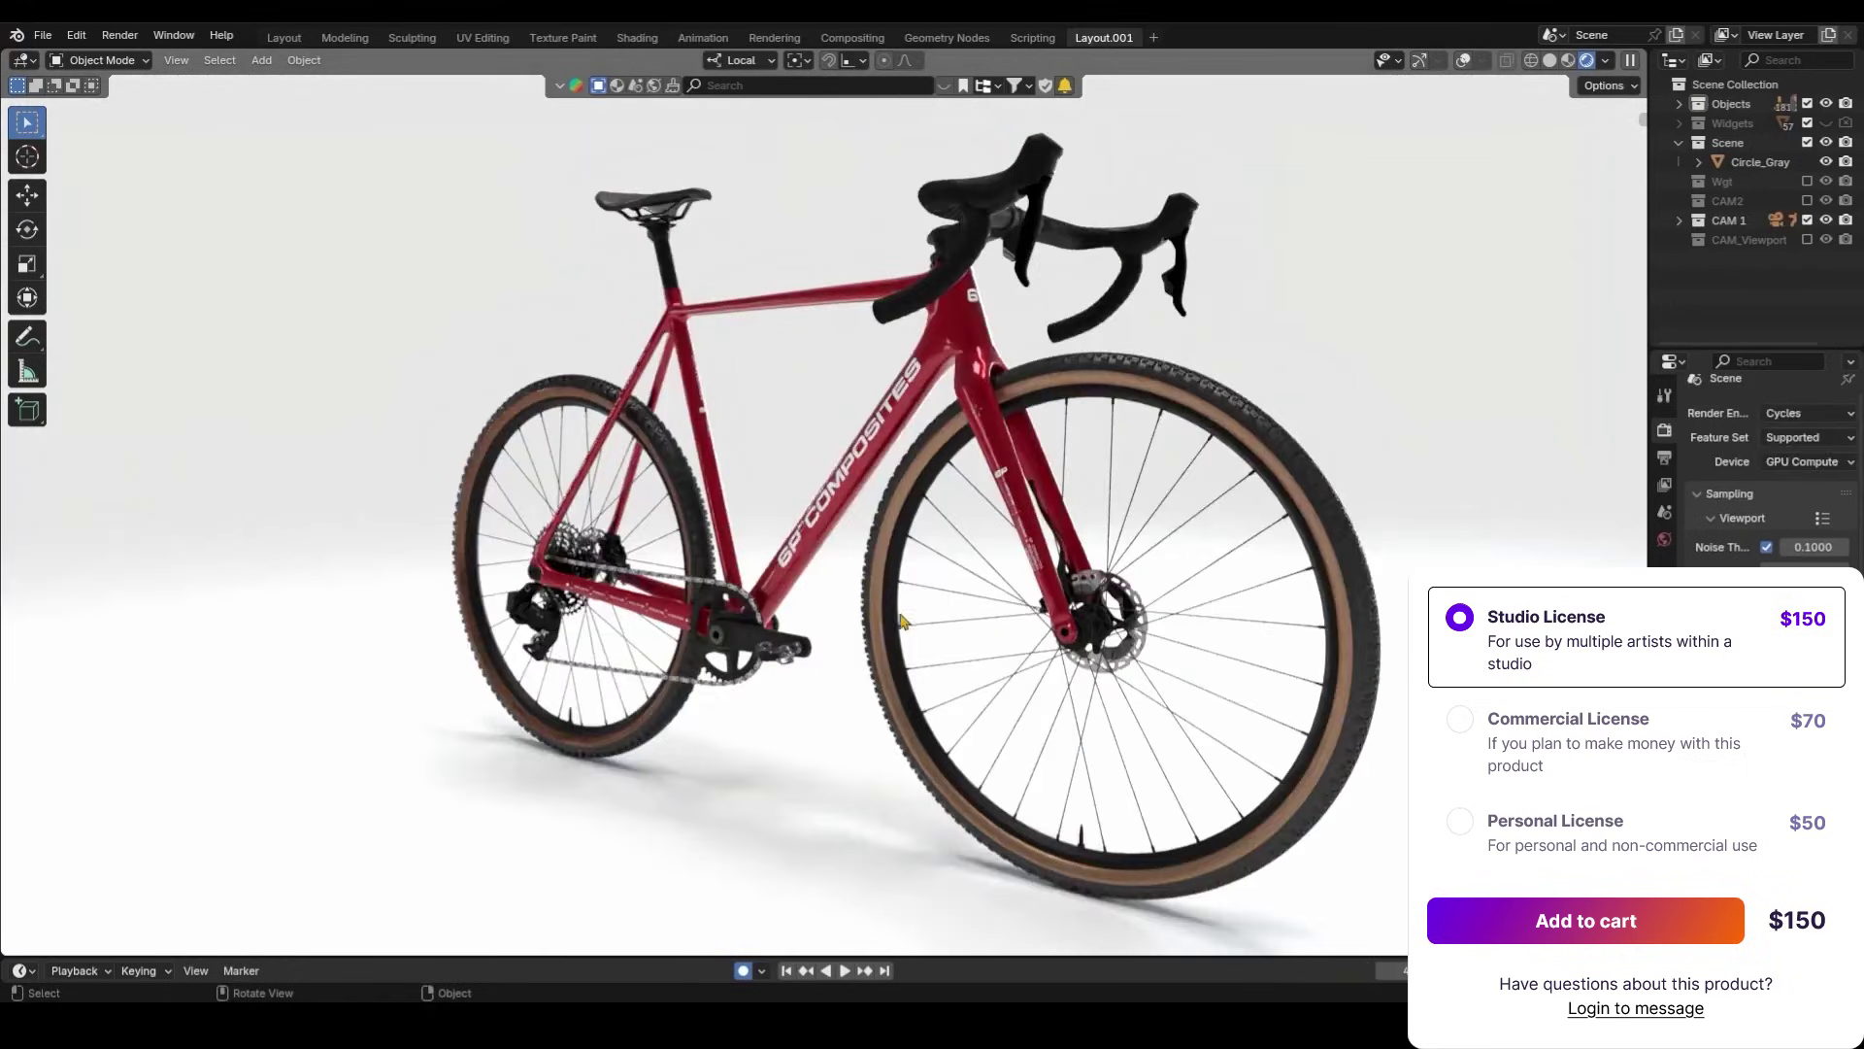
middle_drag(901, 621, 1029, 624)
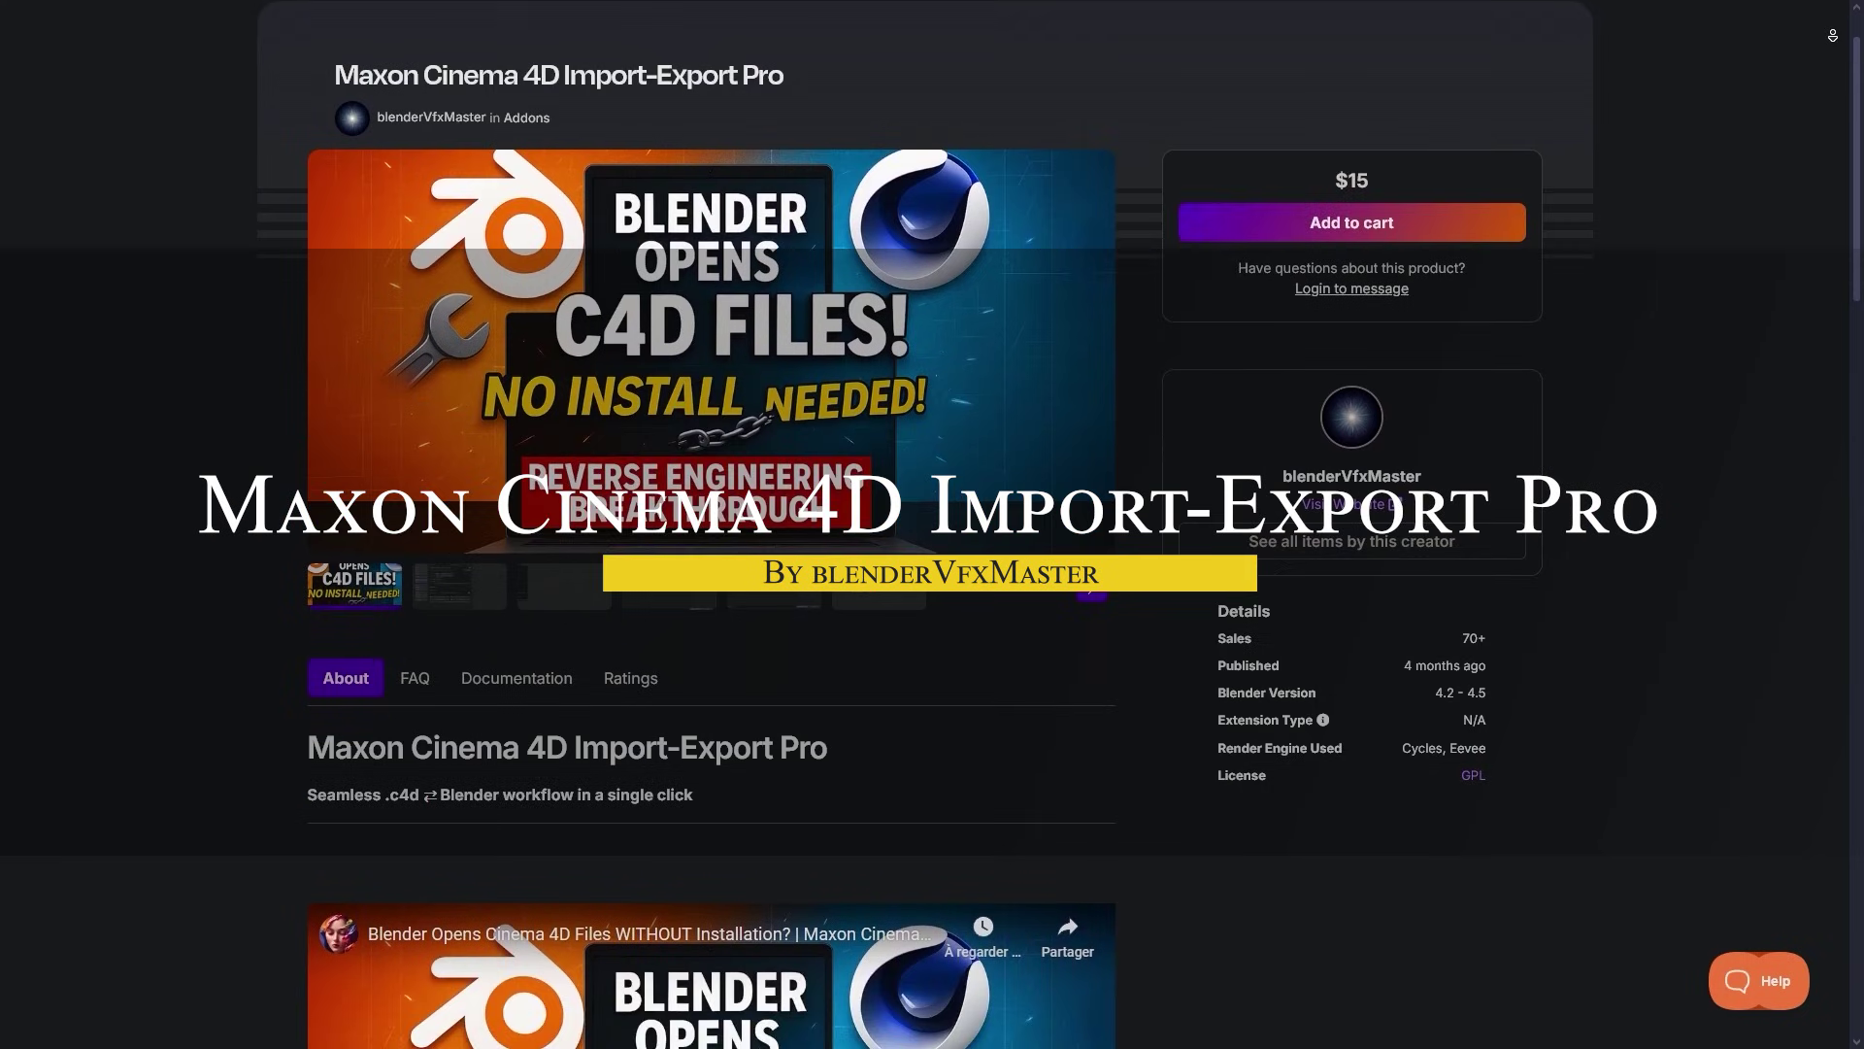
- Look through the Maxon Cinema 4D Import-Export Pro product page
scroll(932, 525, down, 3)
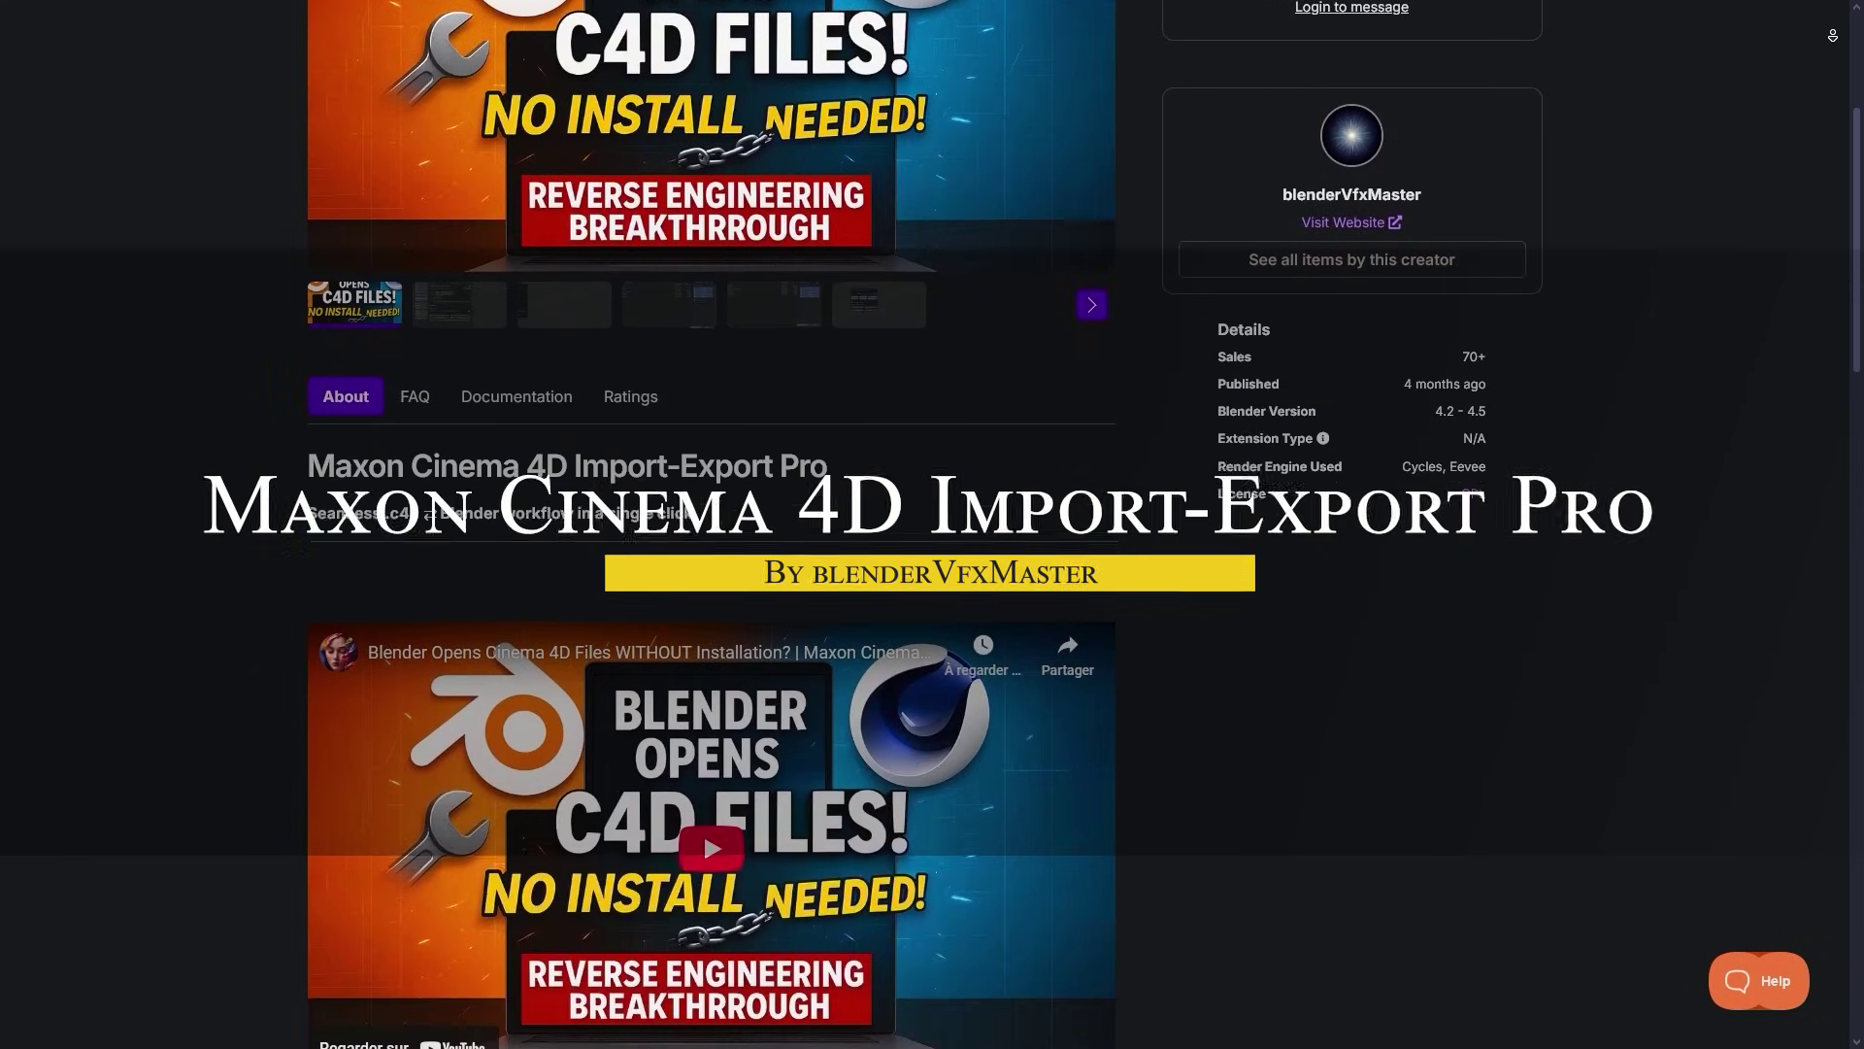
scroll(932, 524, down, 1)
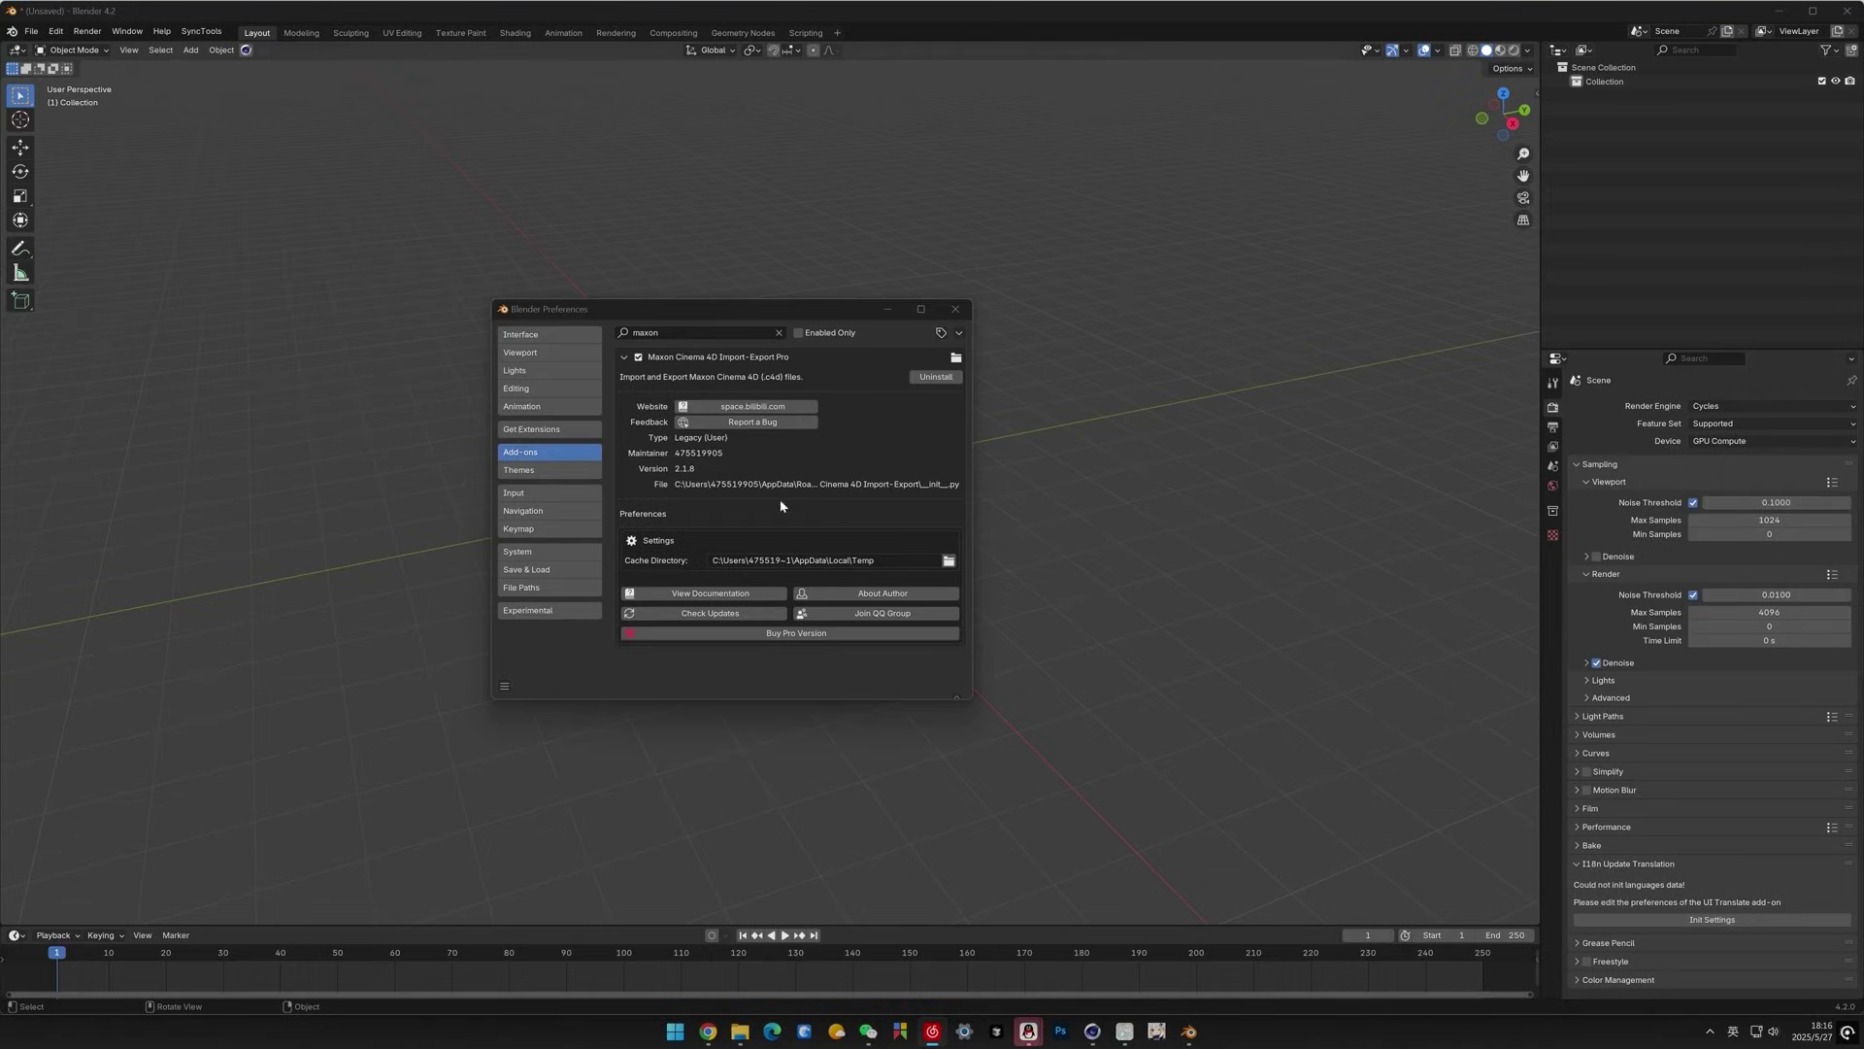
- Close the Blender preferences, switch to Cinema 4D and select the Camera object in test_prj.c4d
click(956, 309)
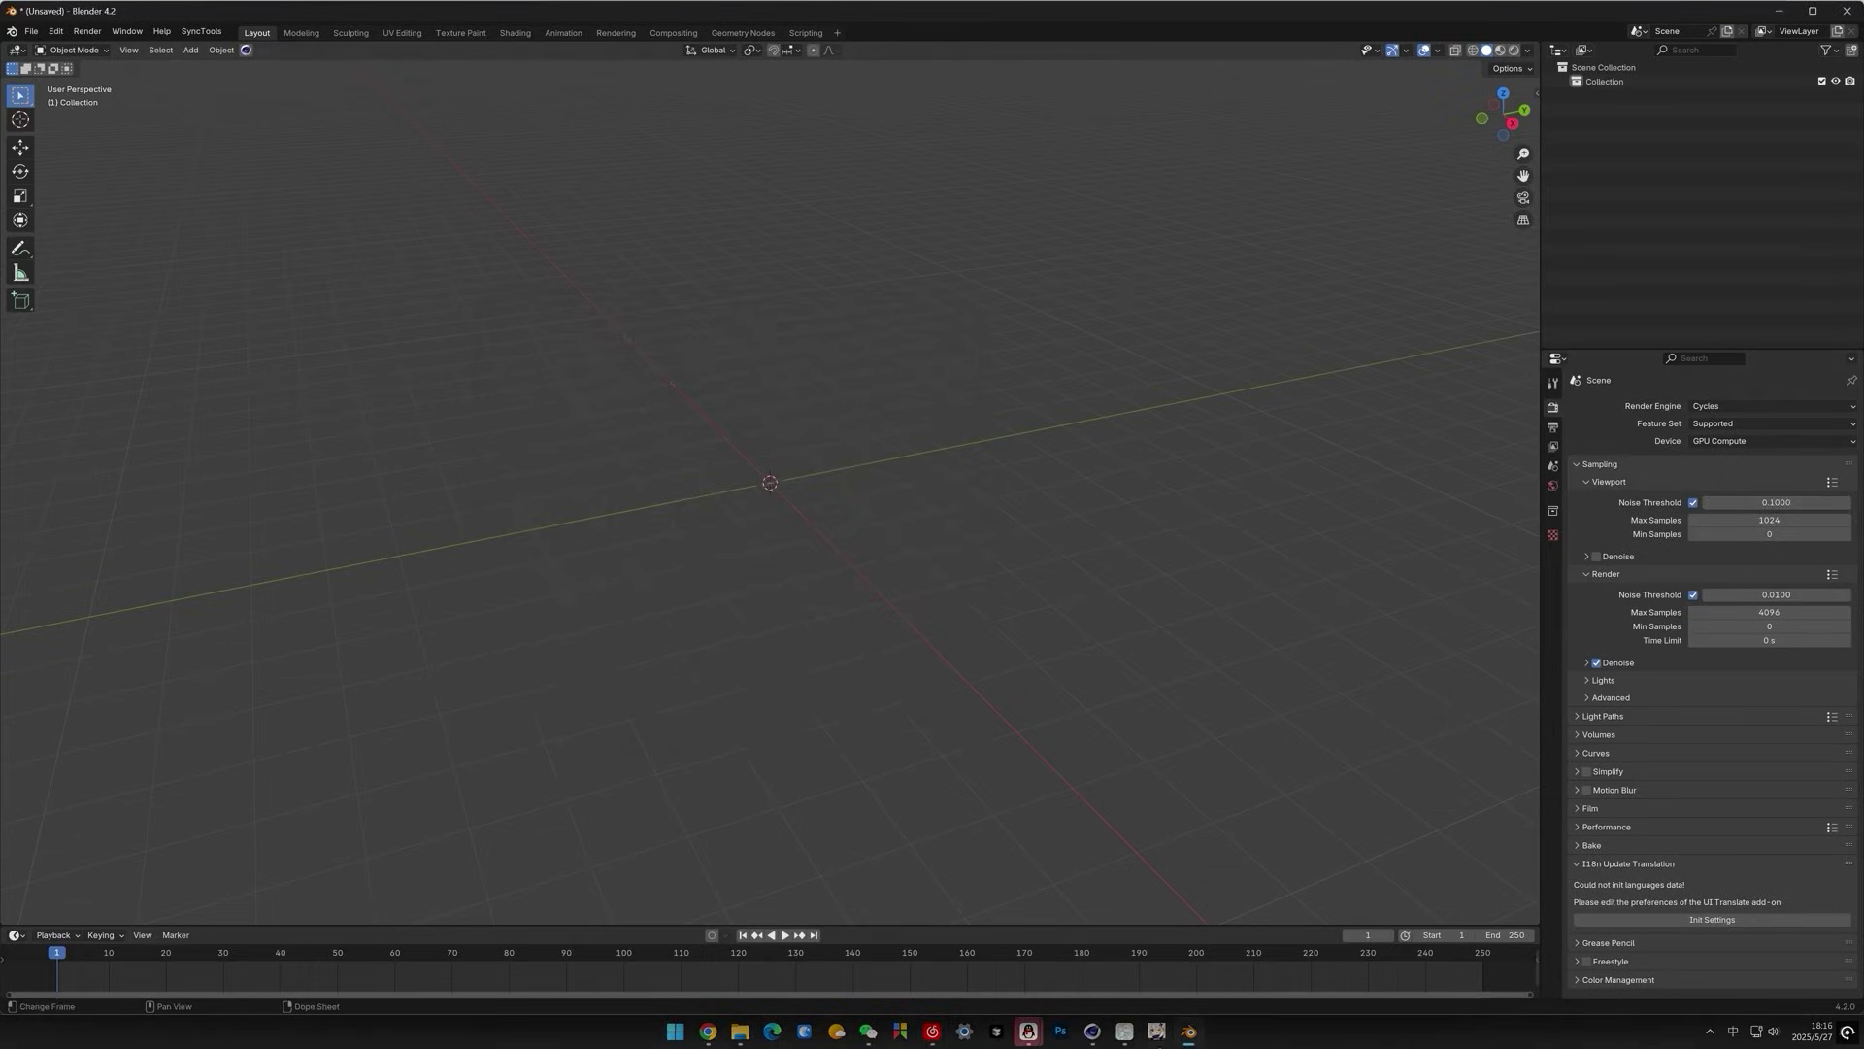
click(1089, 1033)
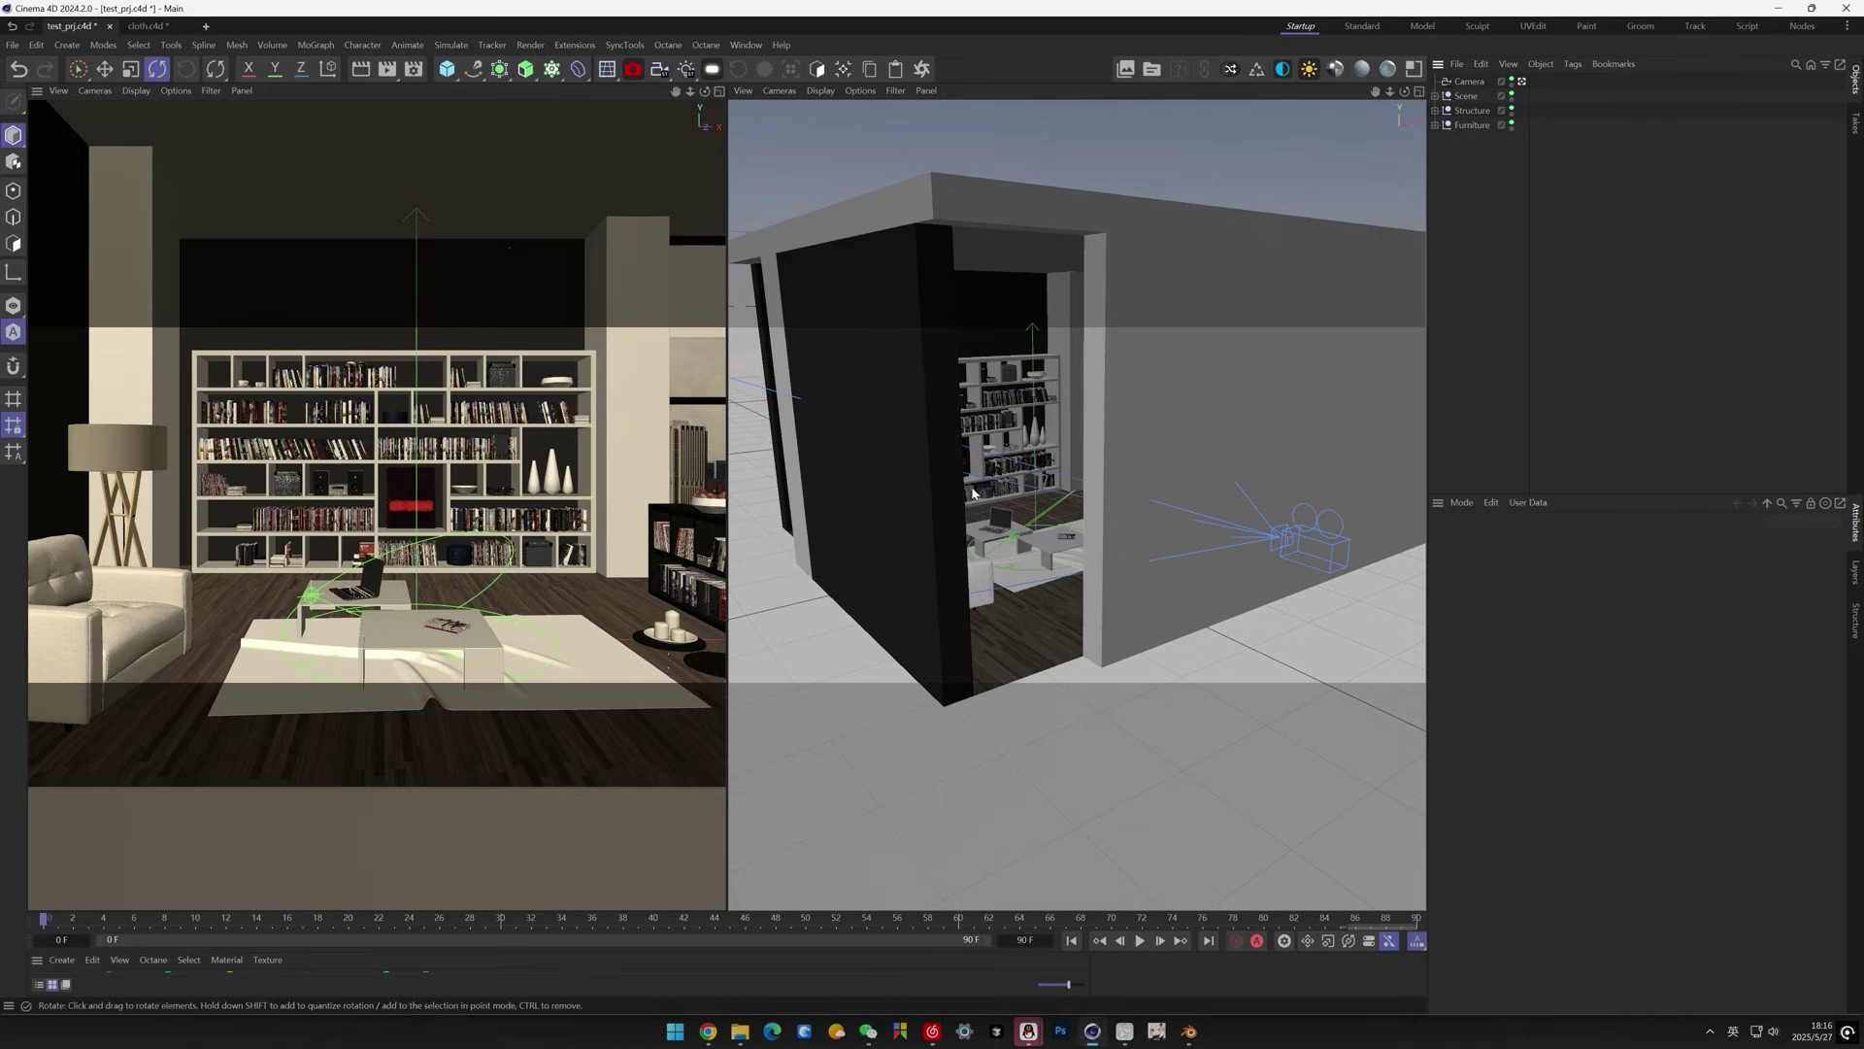
click(1471, 82)
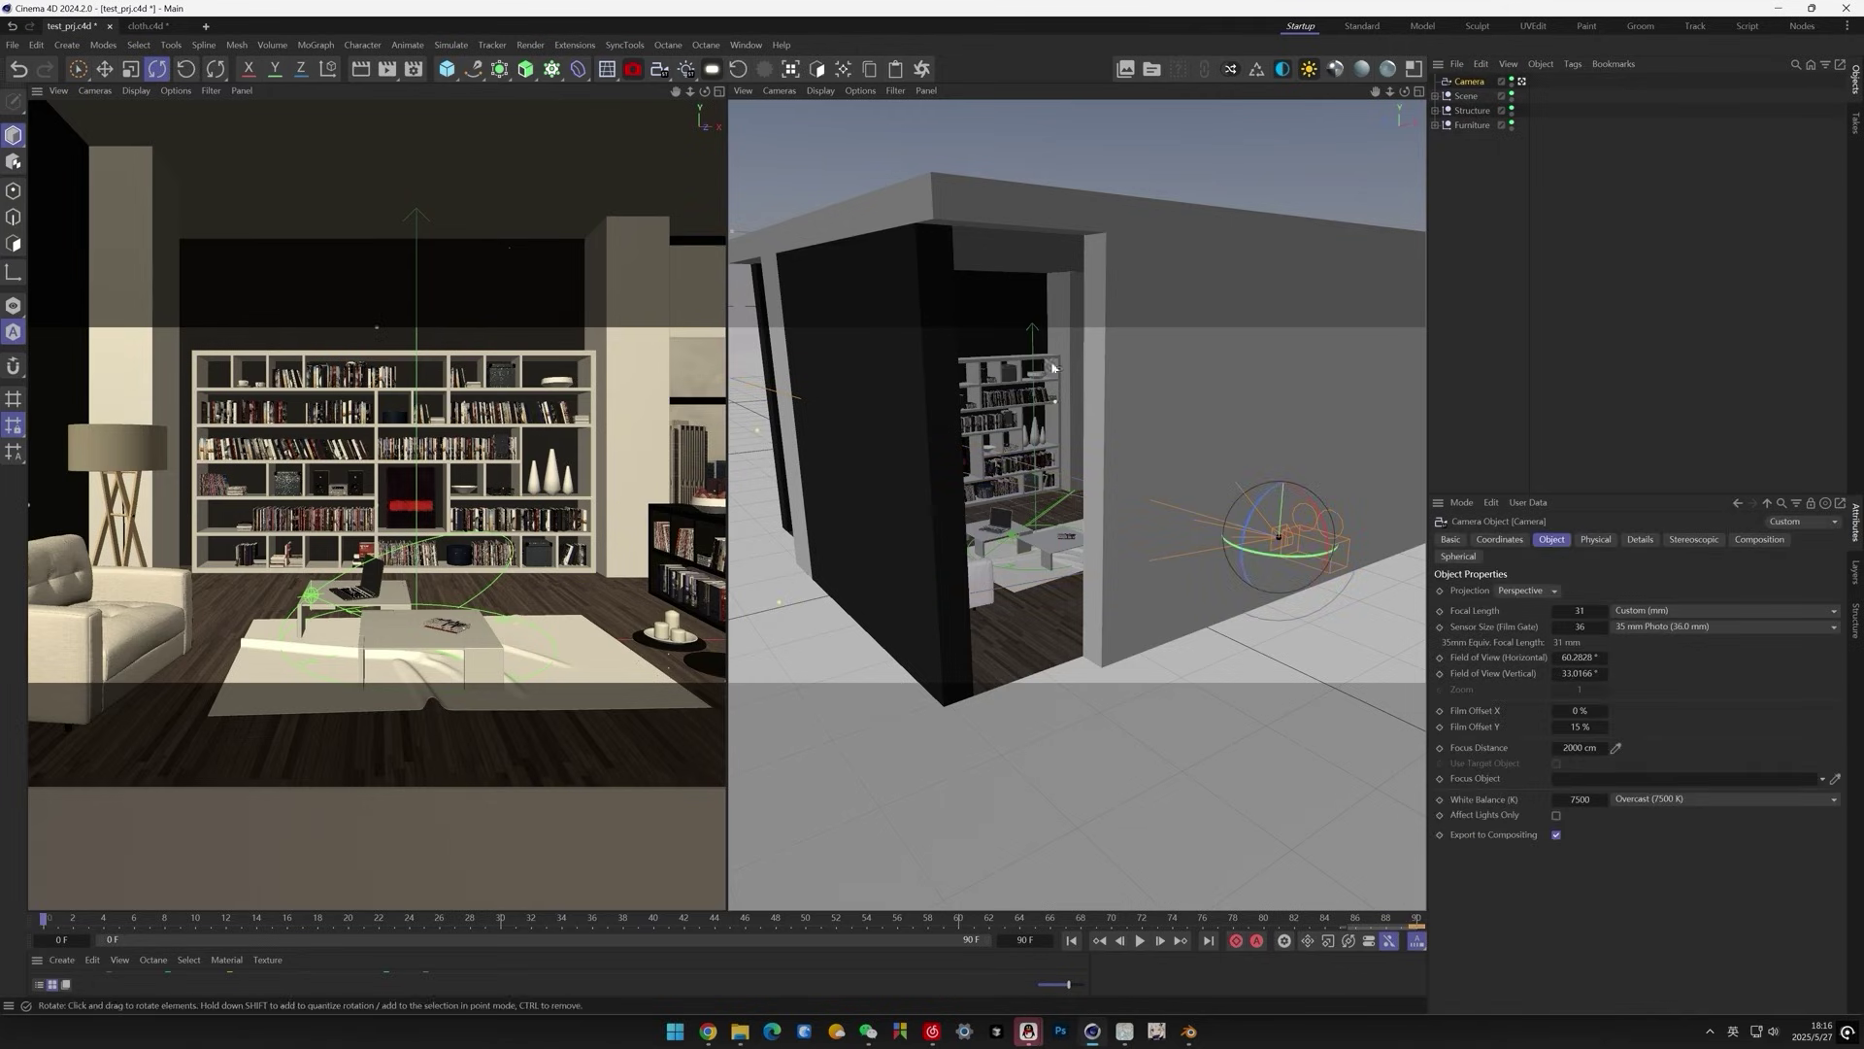
- Preview the camera animation through to the last frame and save the test_prj.c4d project
drag(1250, 525, 1163, 504)
key(e)
drag(43, 920, 1423, 918)
click(13, 46)
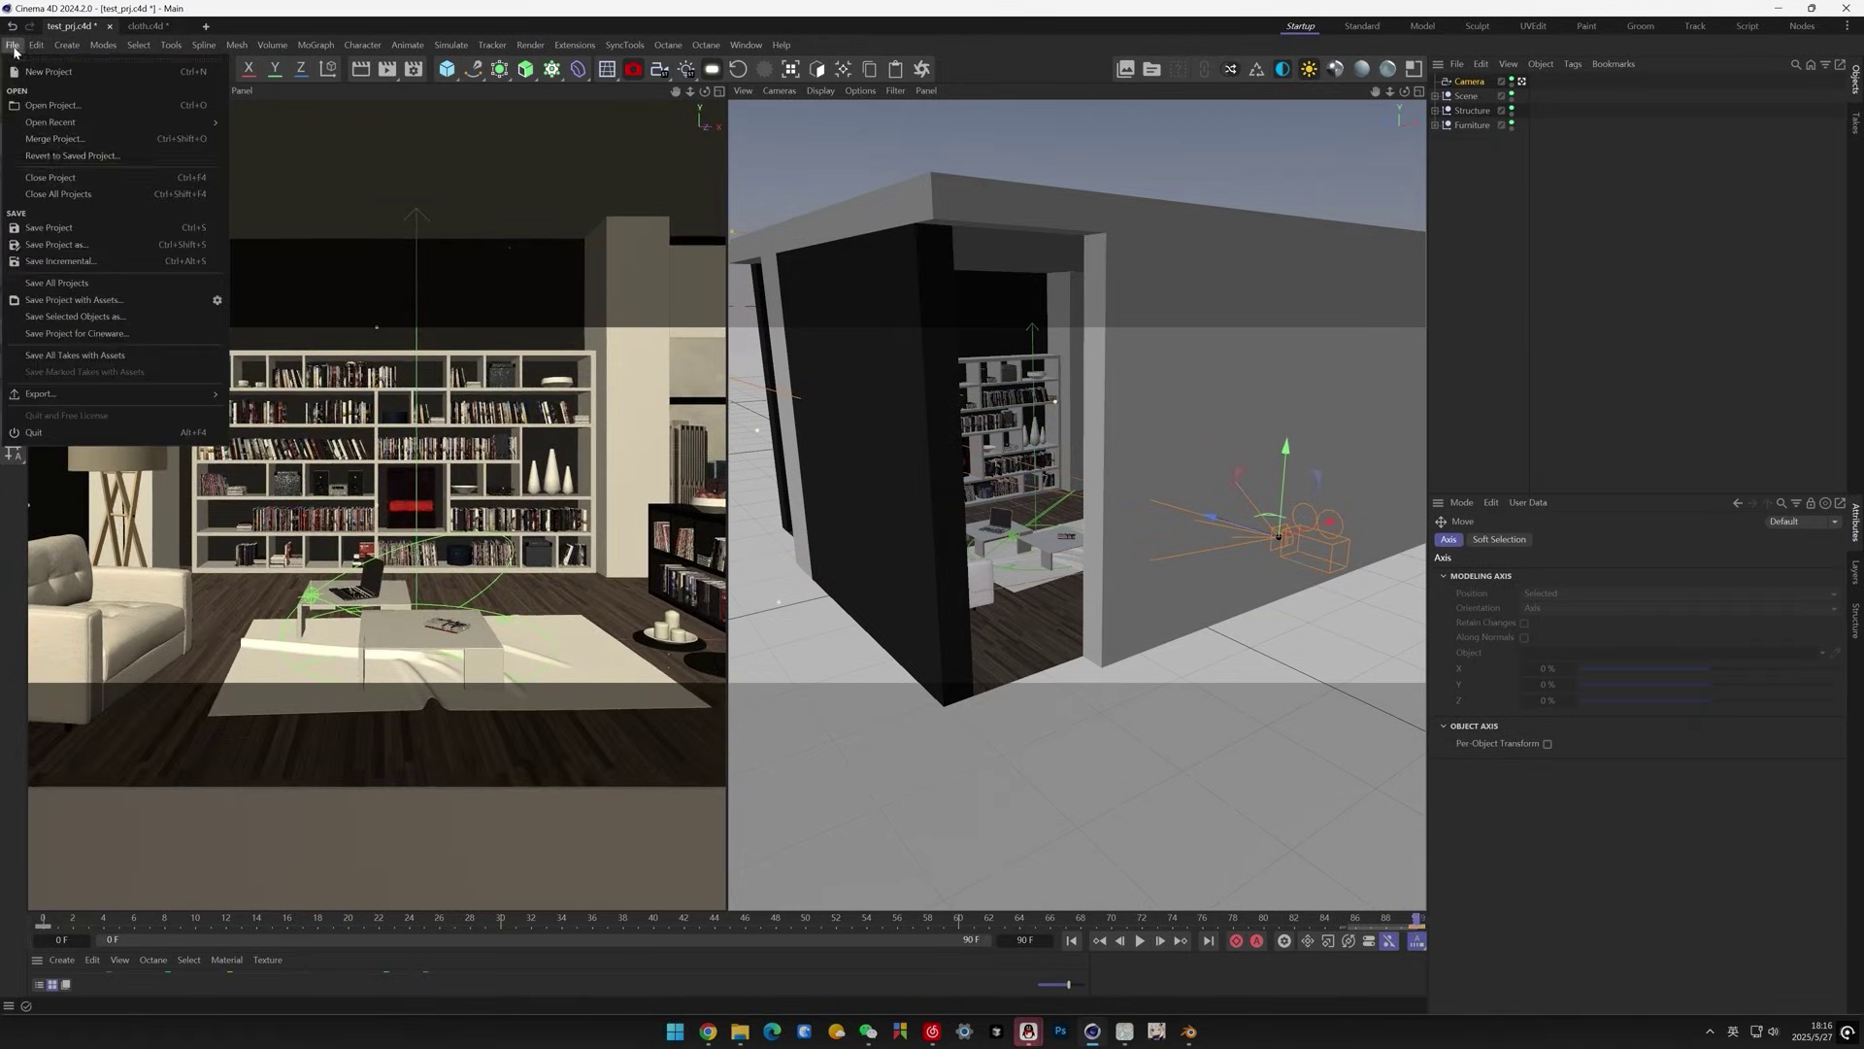
click(50, 230)
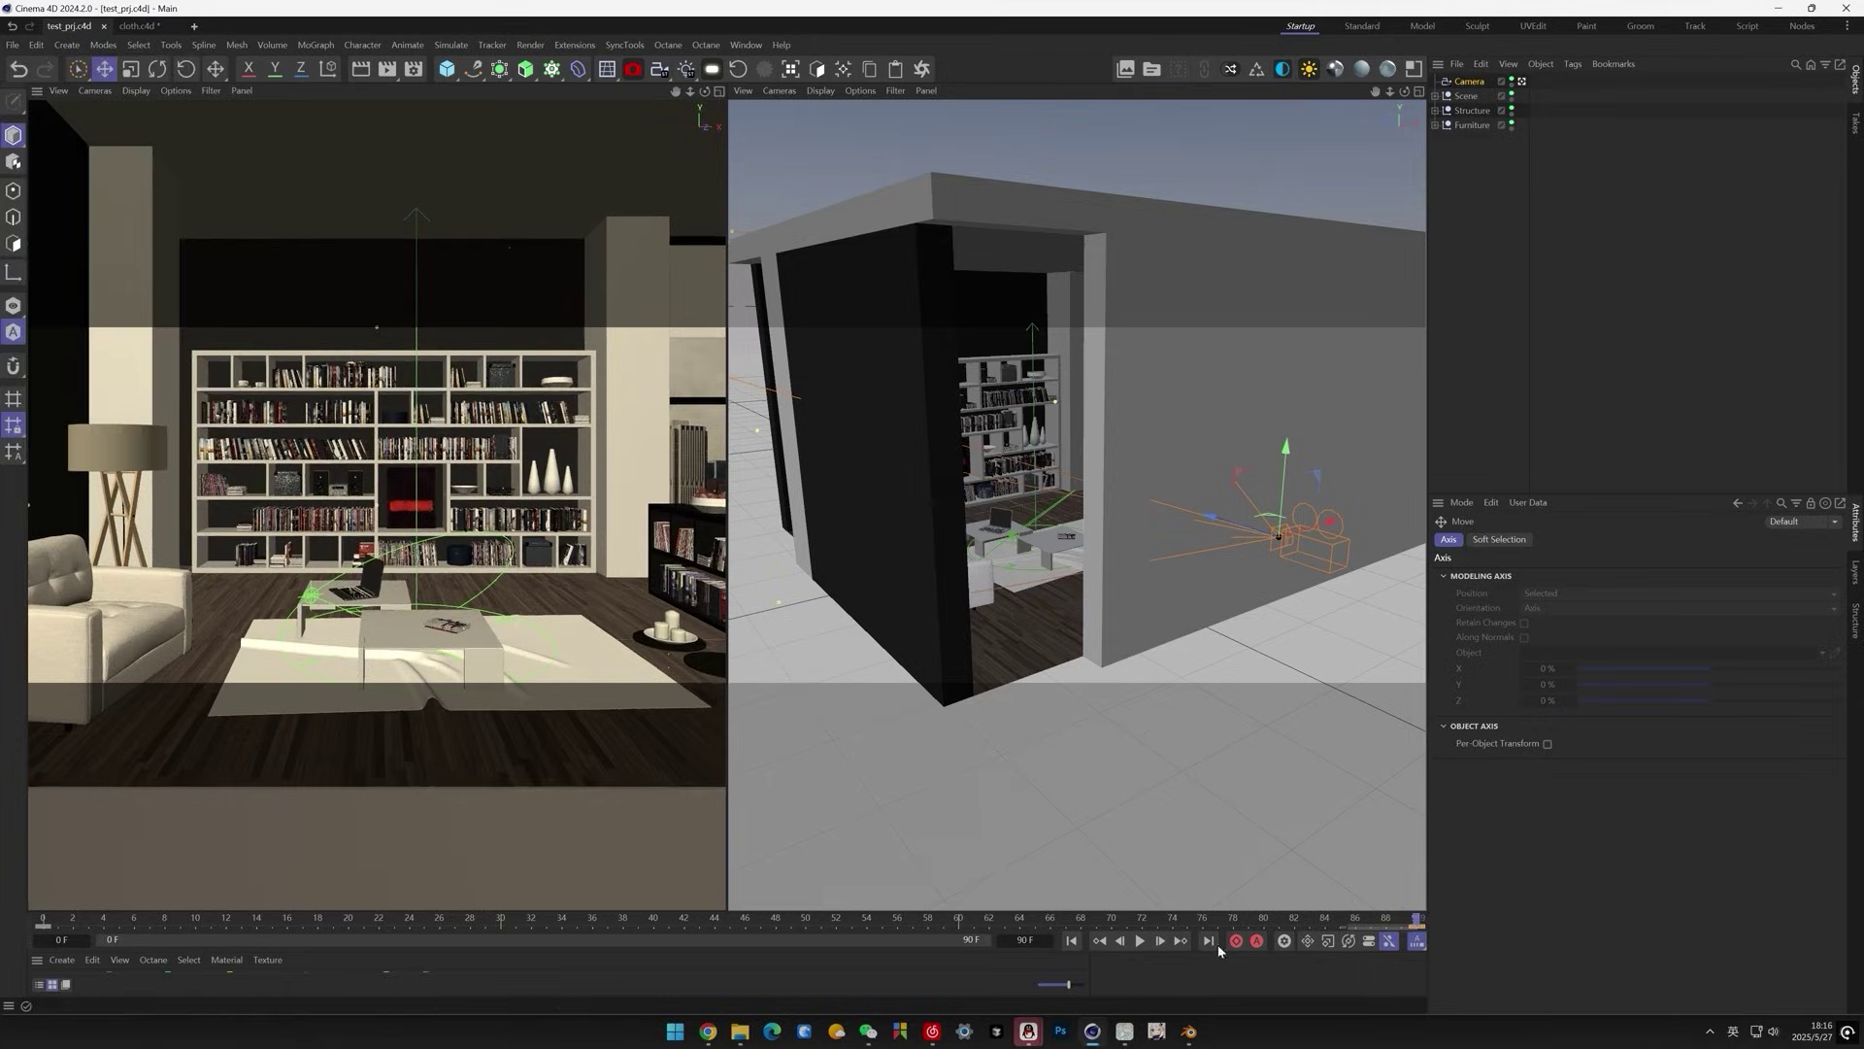
- Switch to Blender and import test_prj.c4d with models, lights, cameras, splines, animations and materials included
click(1191, 1034)
click(32, 32)
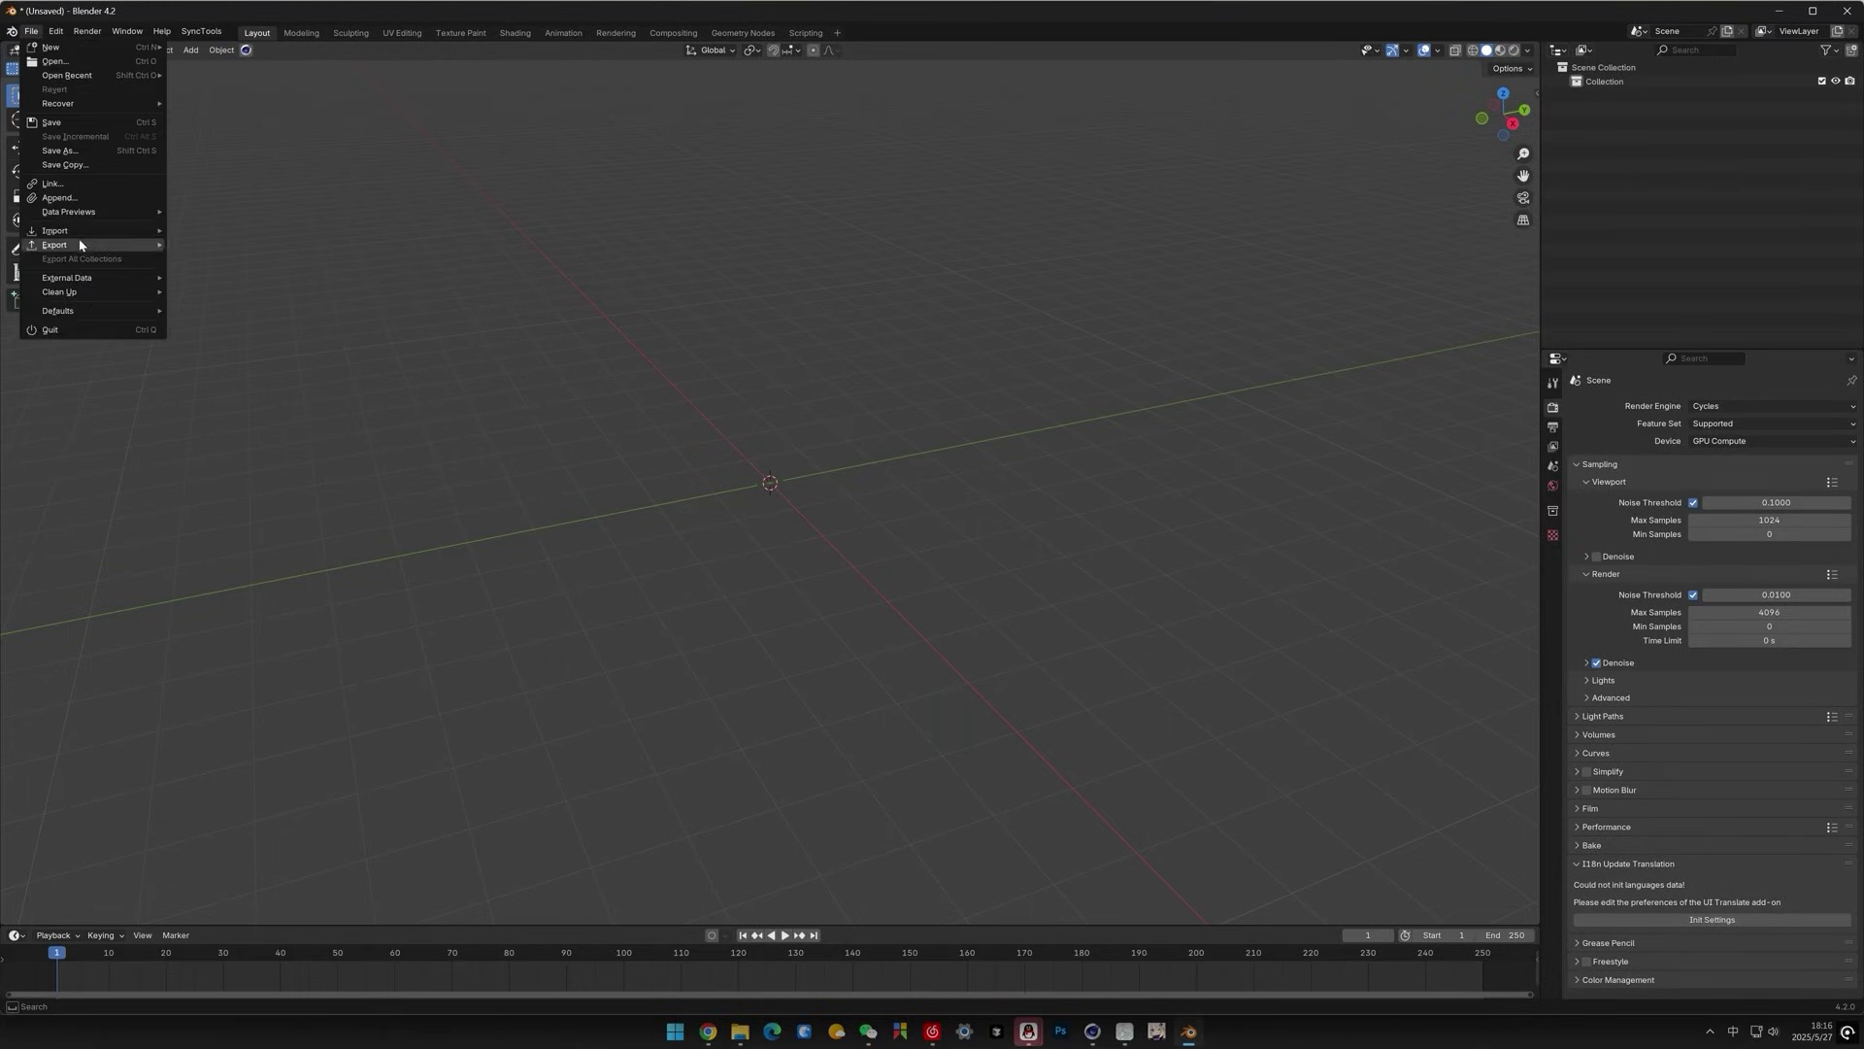
mouse_move(78, 231)
click(245, 498)
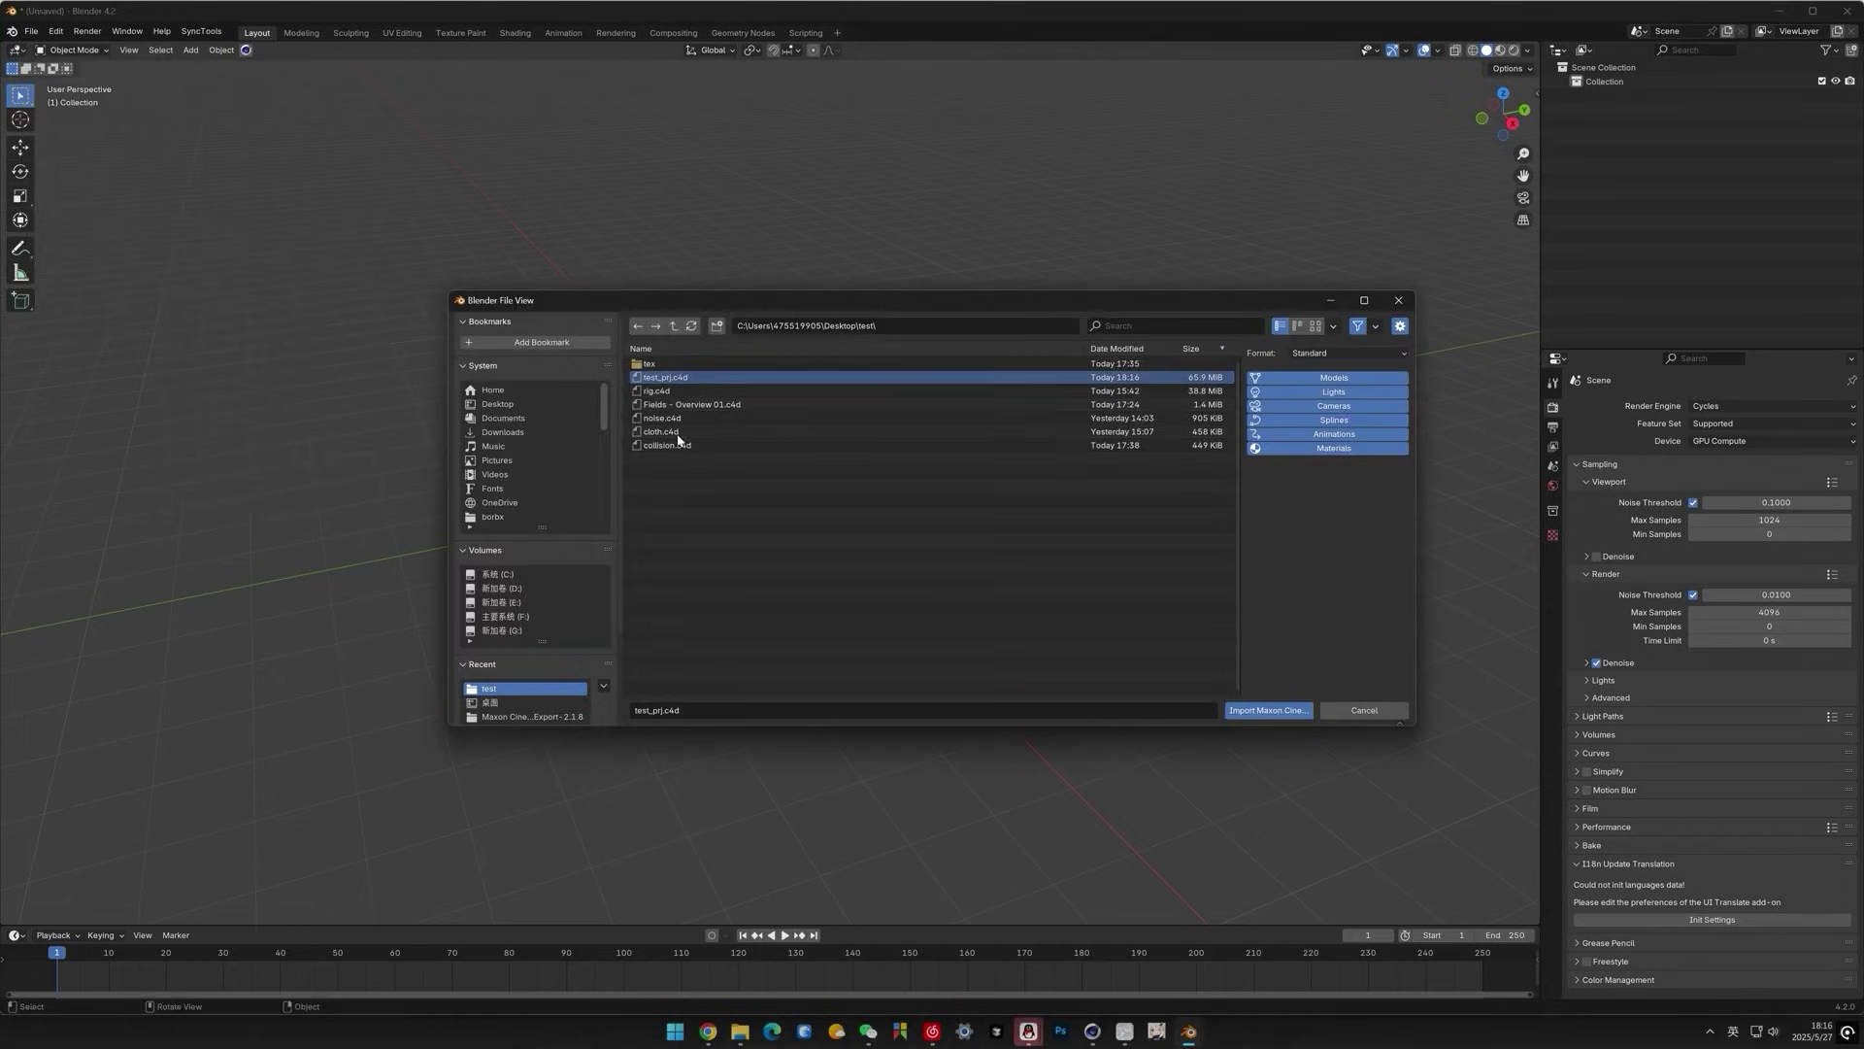
click(1268, 711)
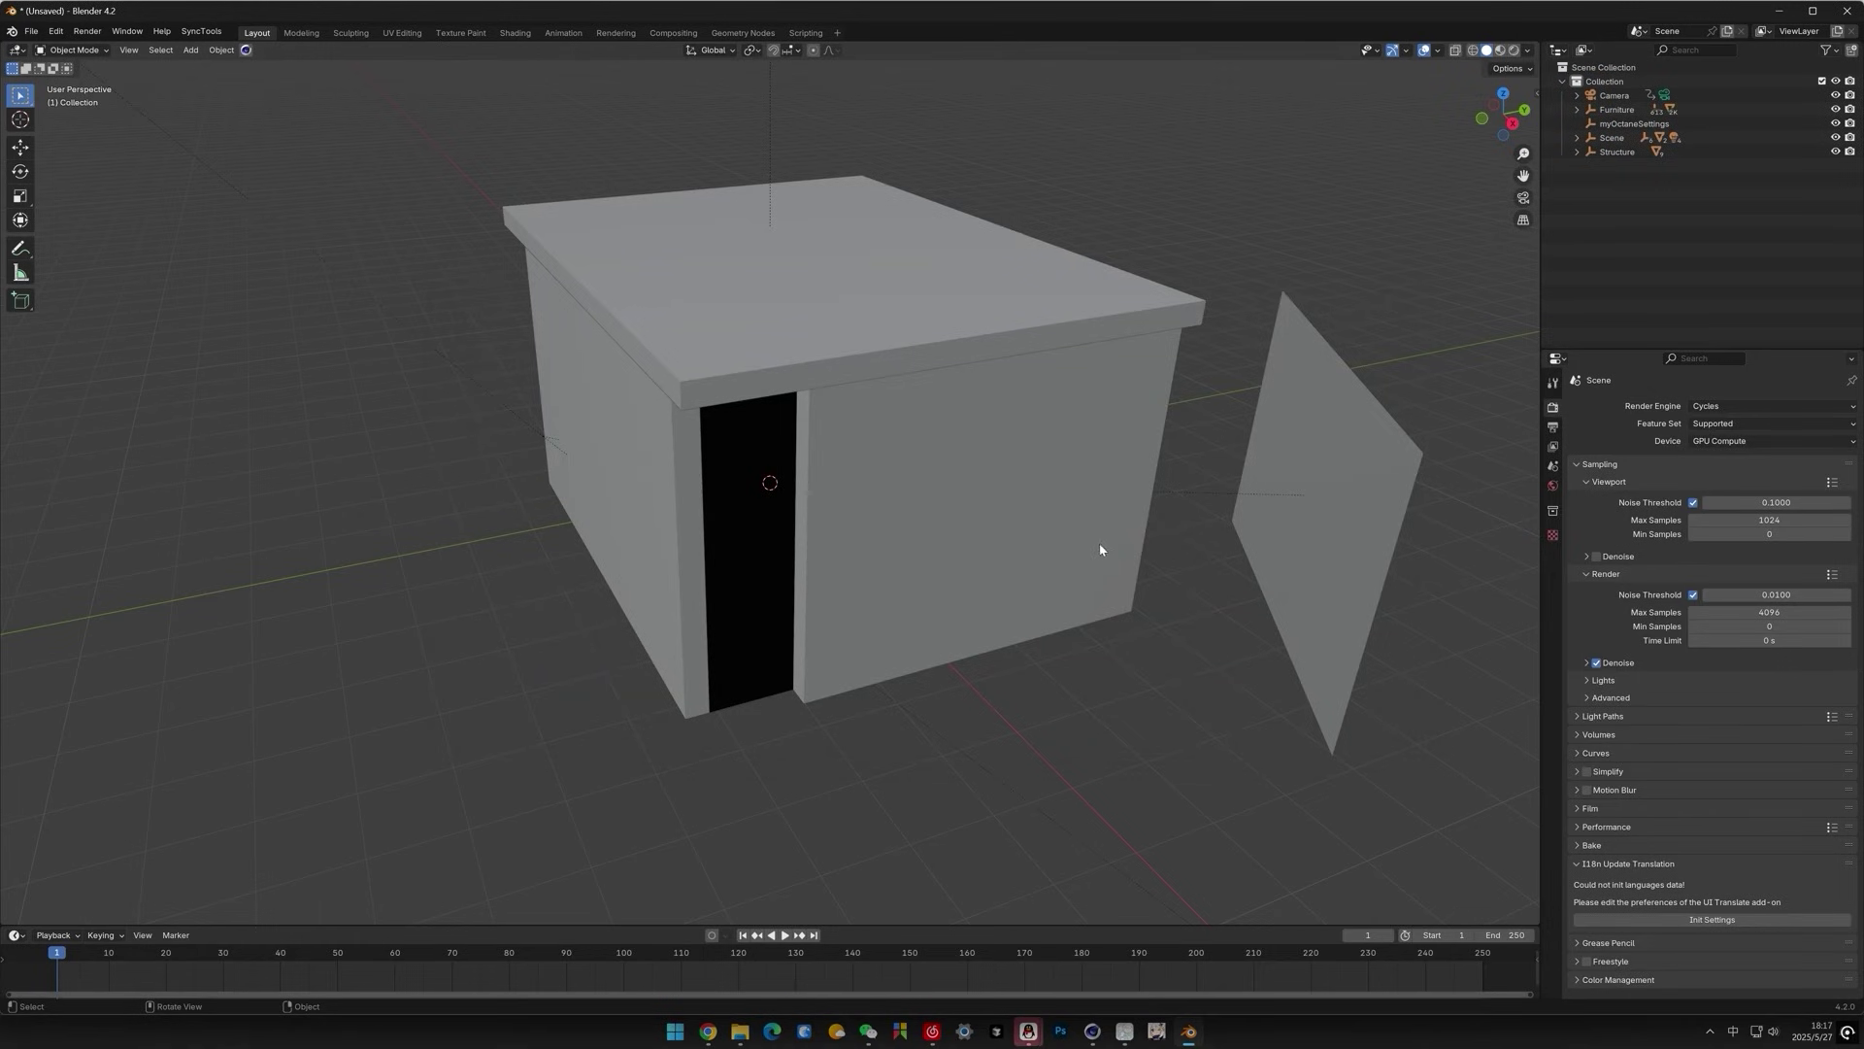
- Select the imported camera, look through it and play its animation to check the imported interior scene
click(1613, 95)
click(1523, 198)
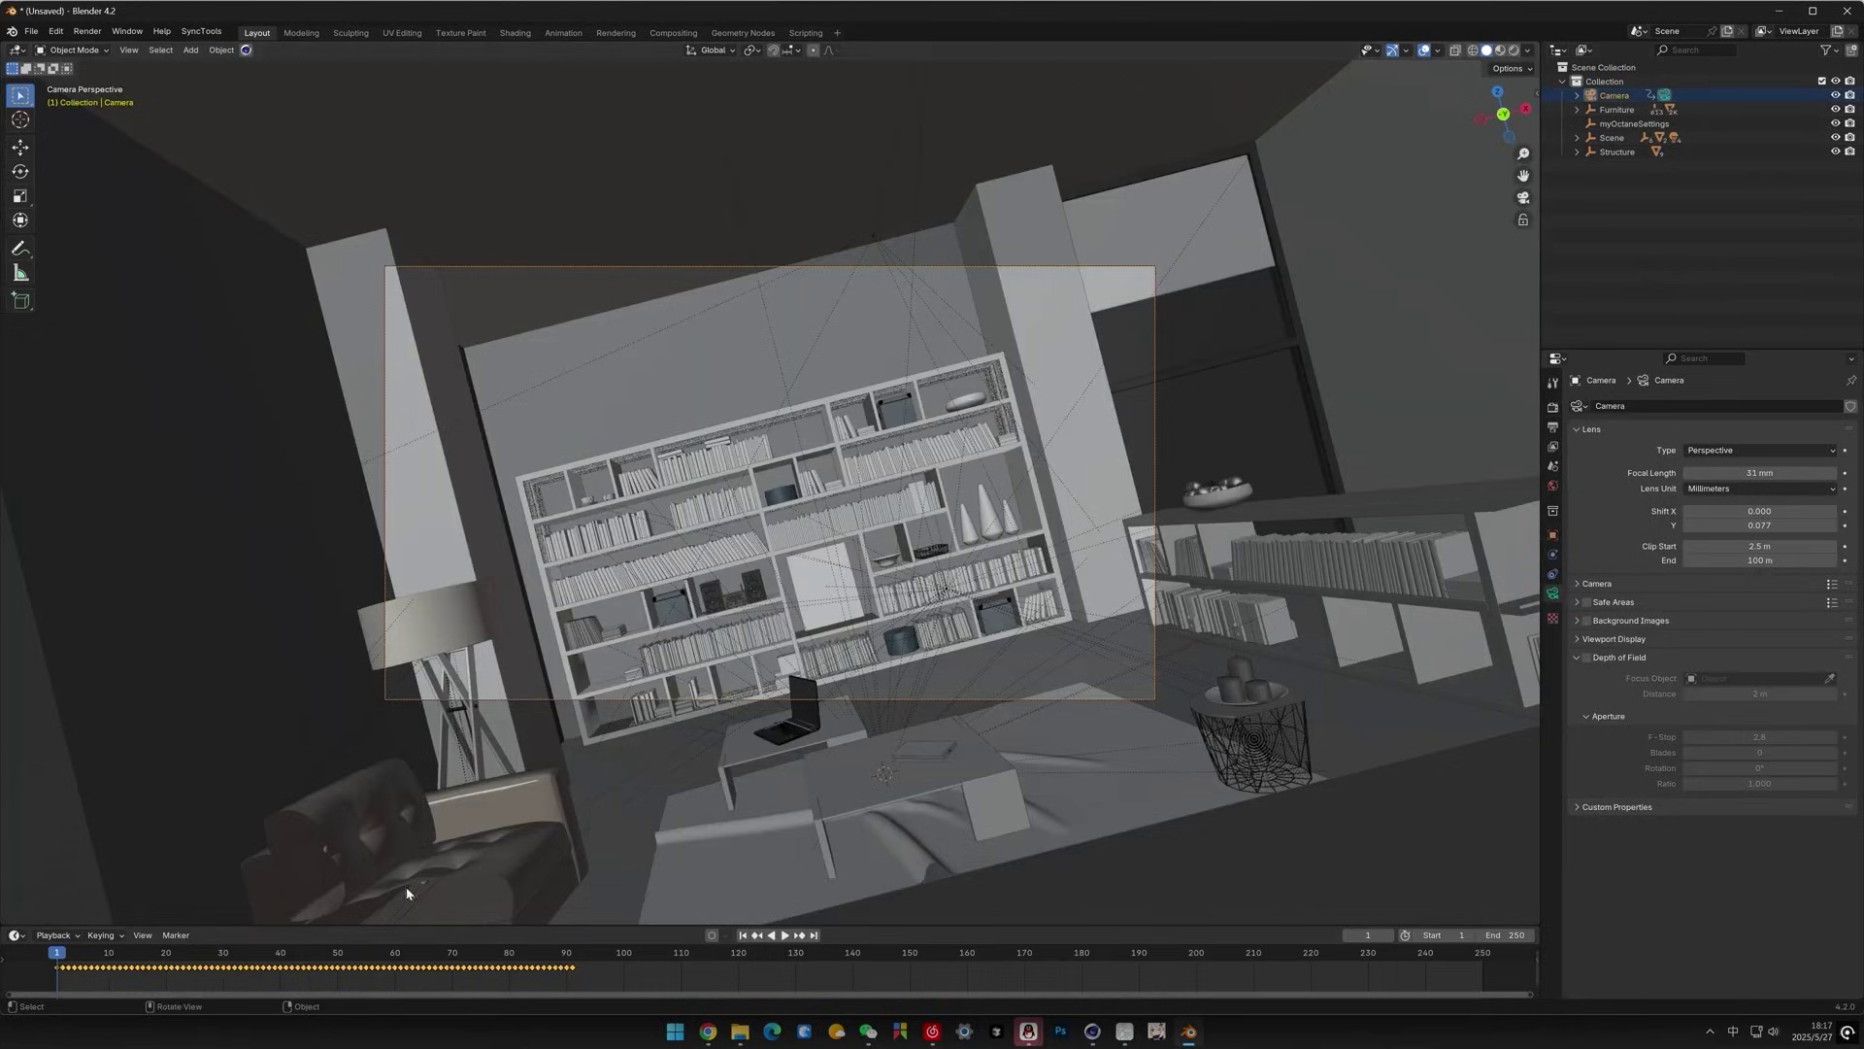
key(space)
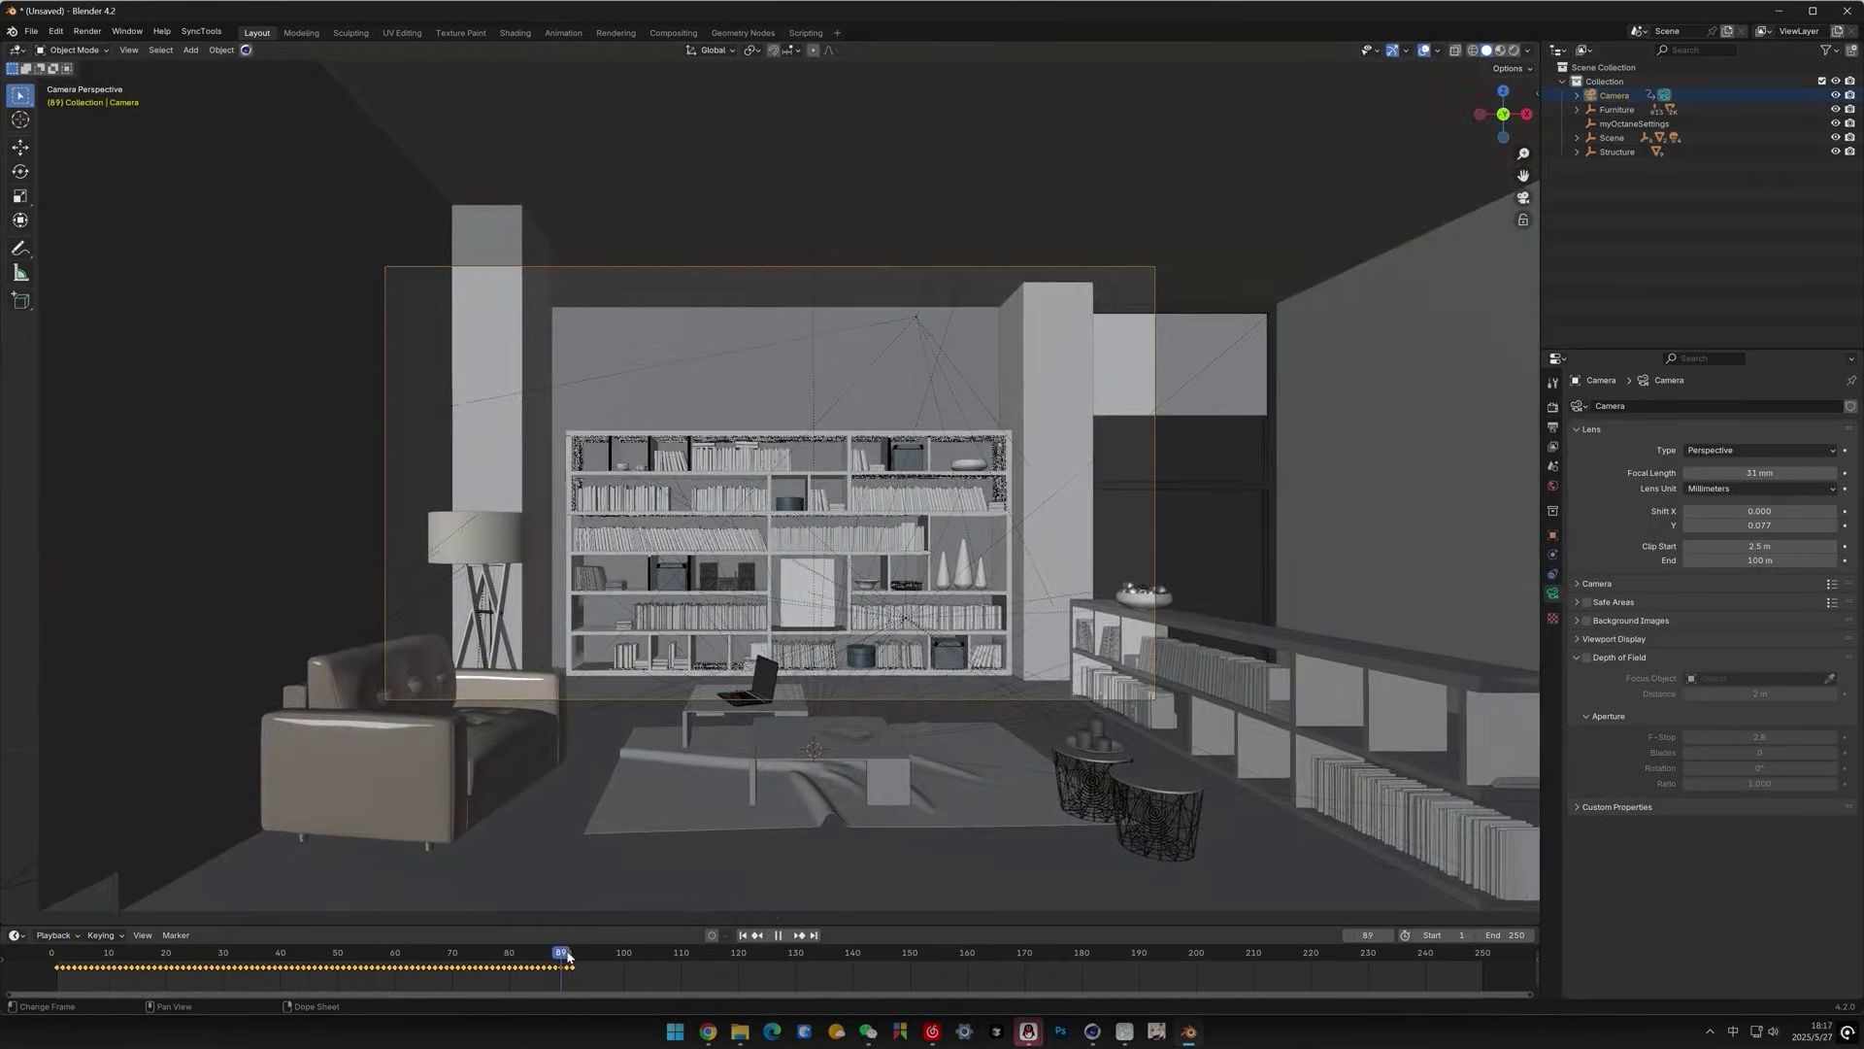
key(space)
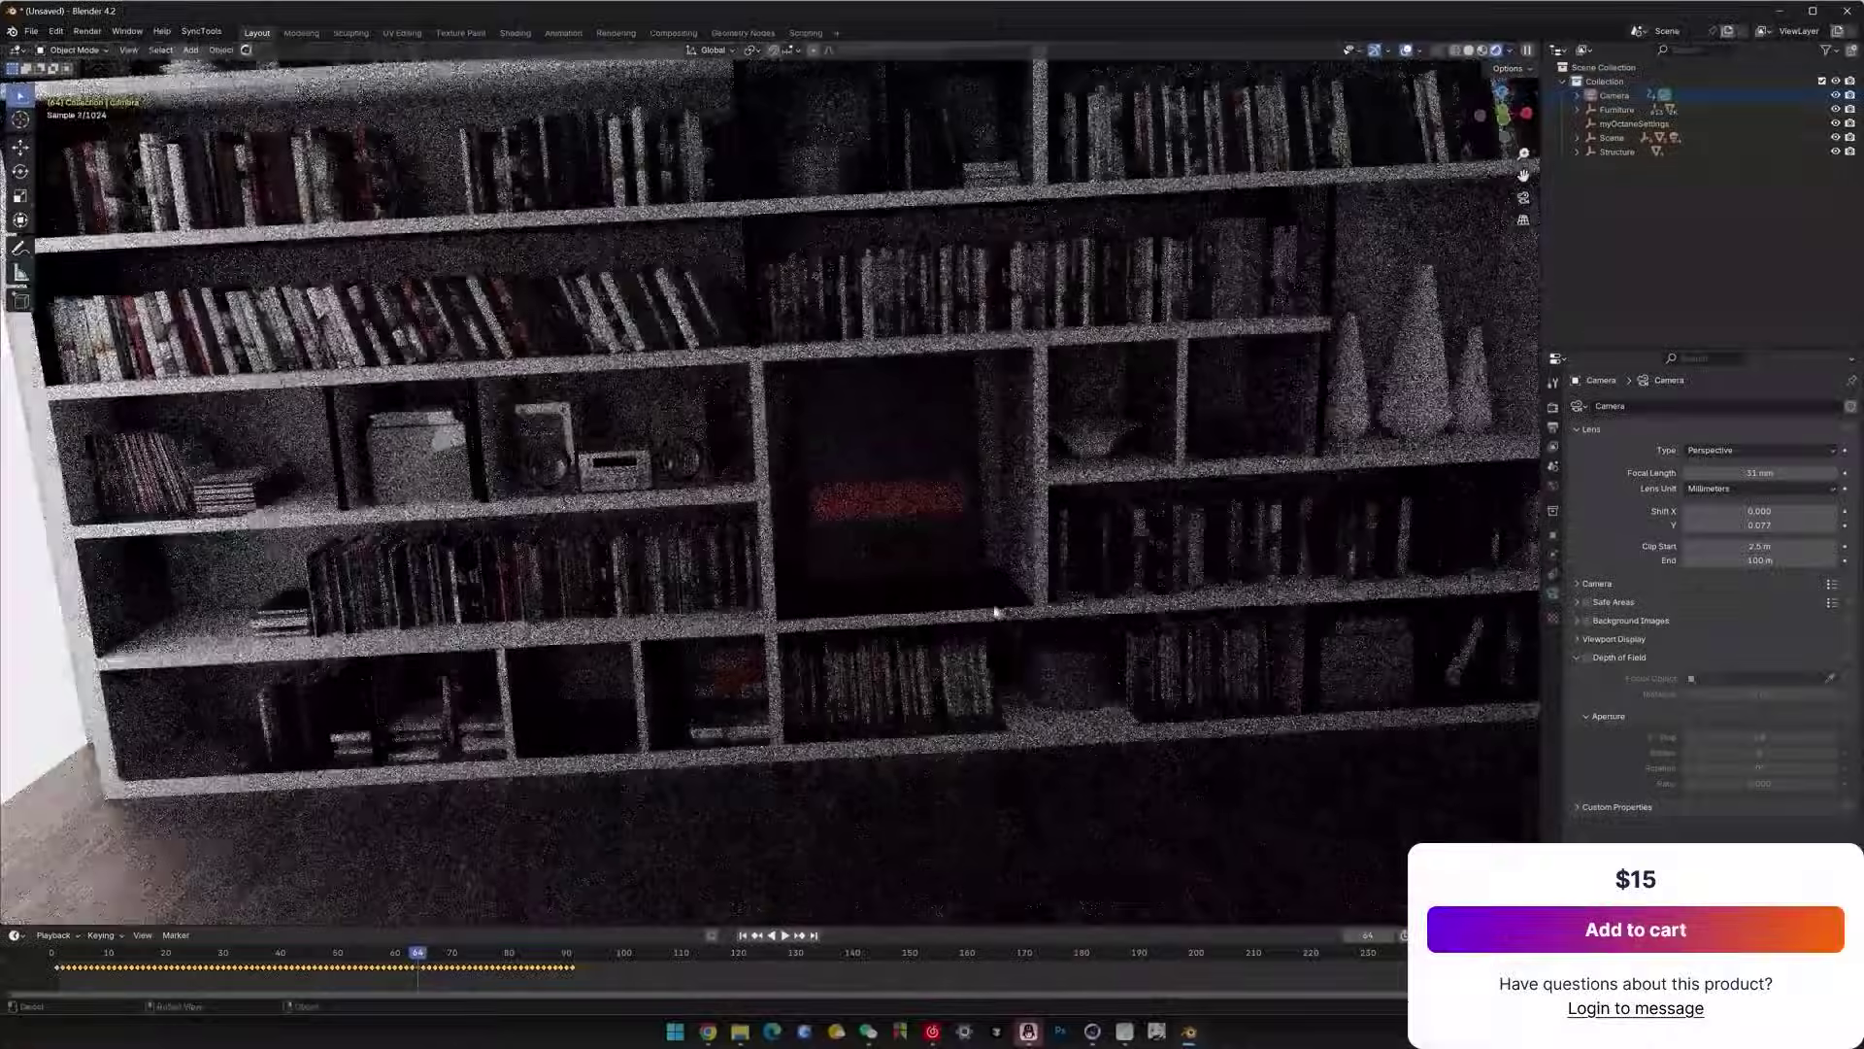
key(KP_0)
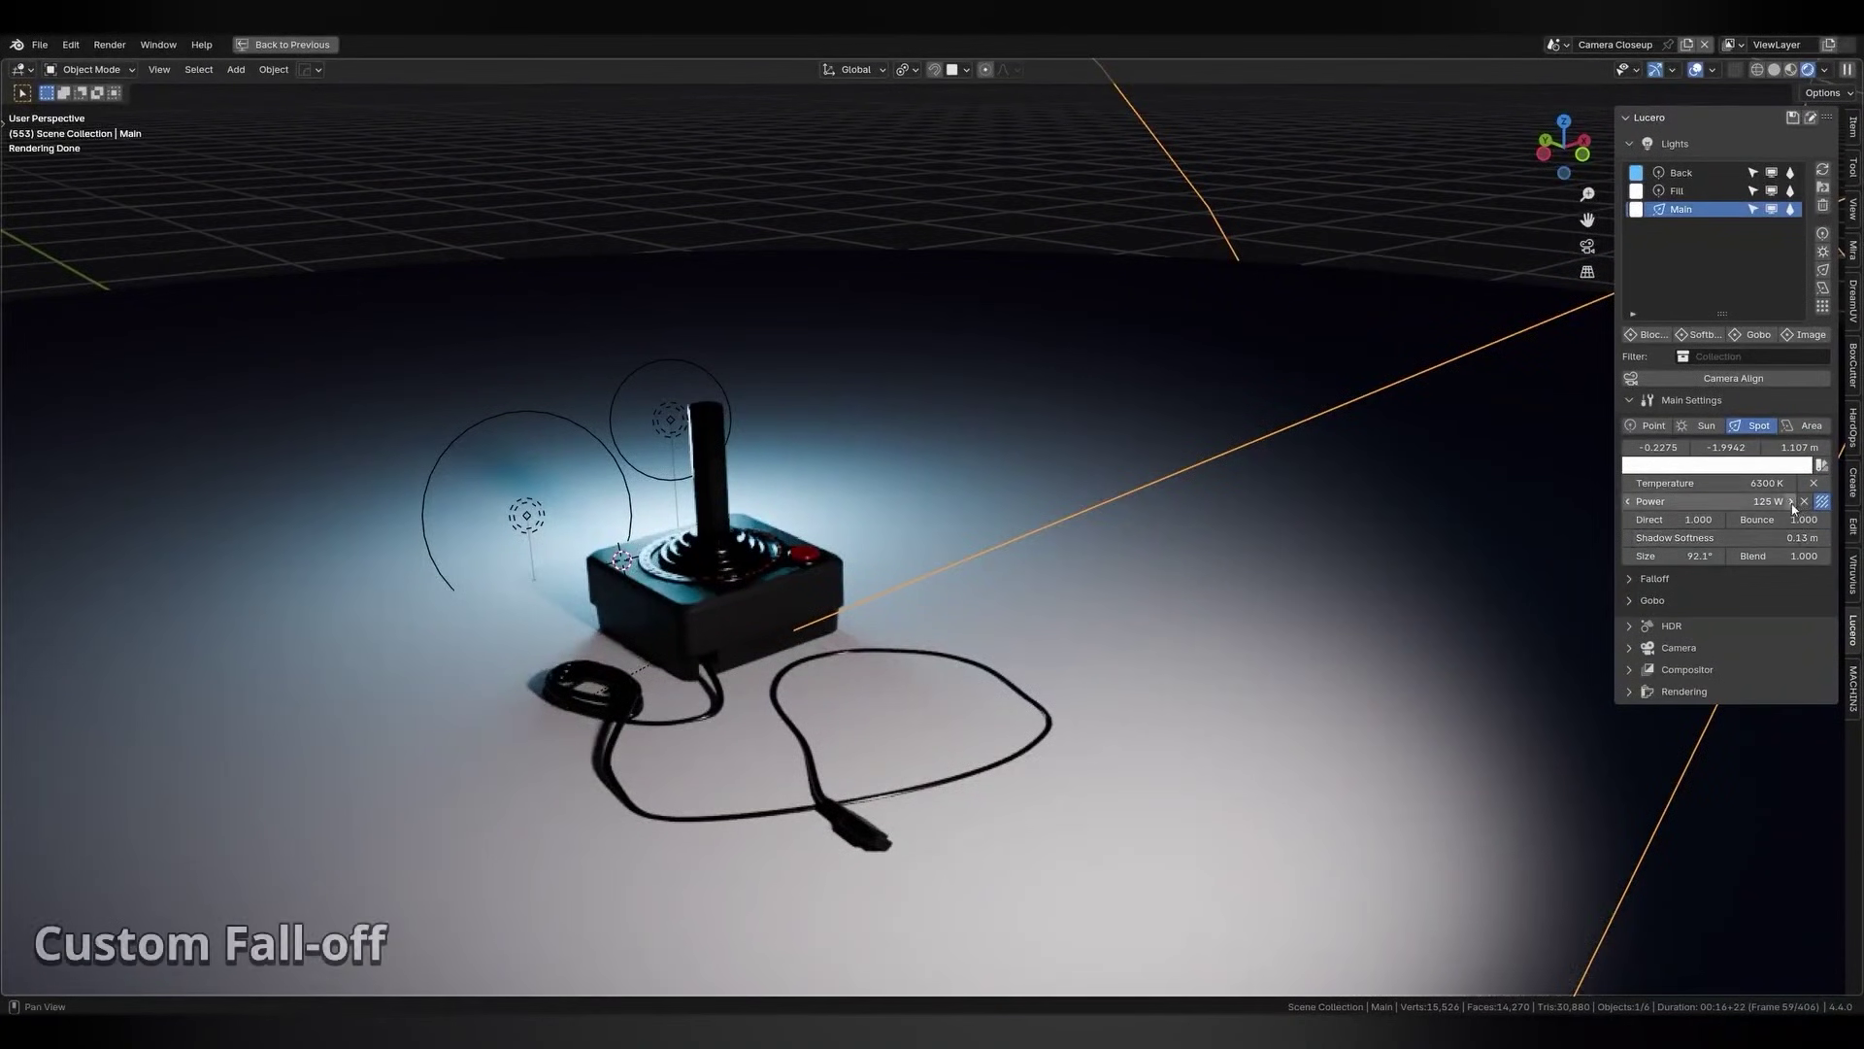
- Set the Main spot light's power to 500 W and inspect its falloff settings
click(1791, 501)
click(1654, 579)
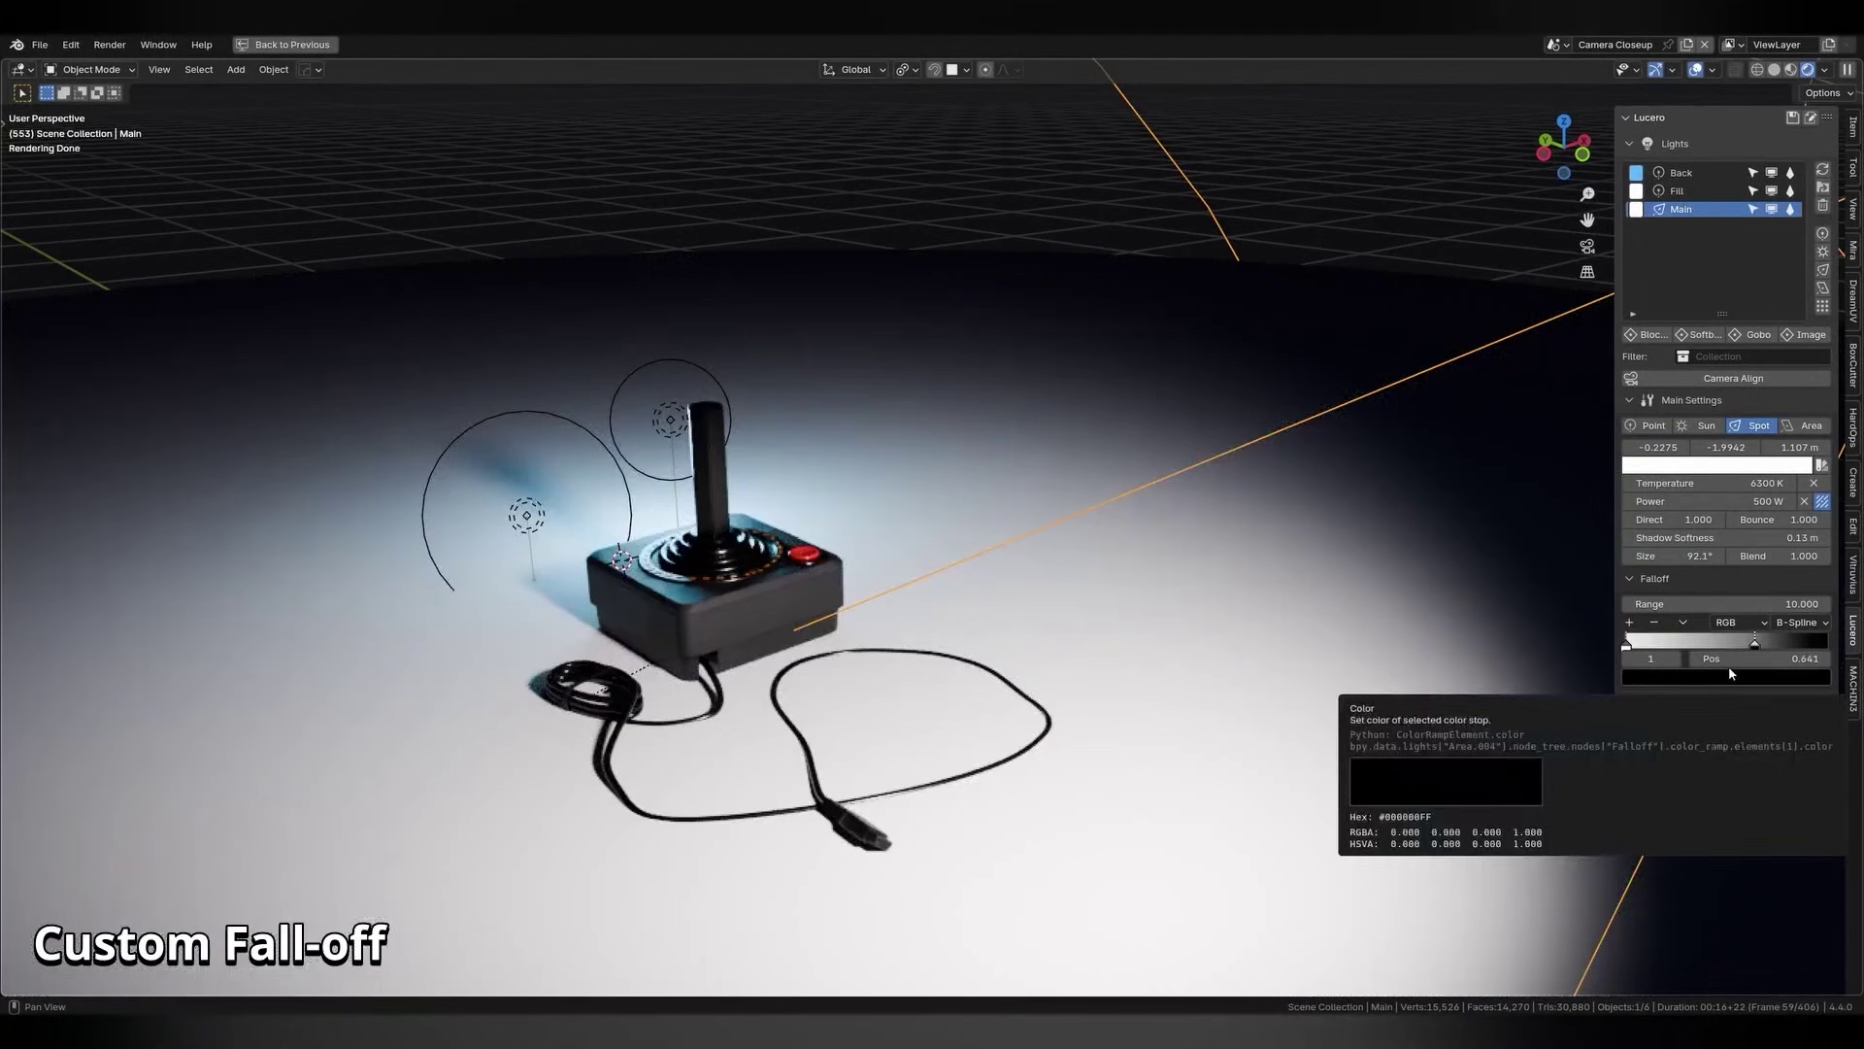
click(1655, 579)
- Project a window gobo from the Main light, set its softness to 0.046 m and cycle through other window gobos
click(1652, 600)
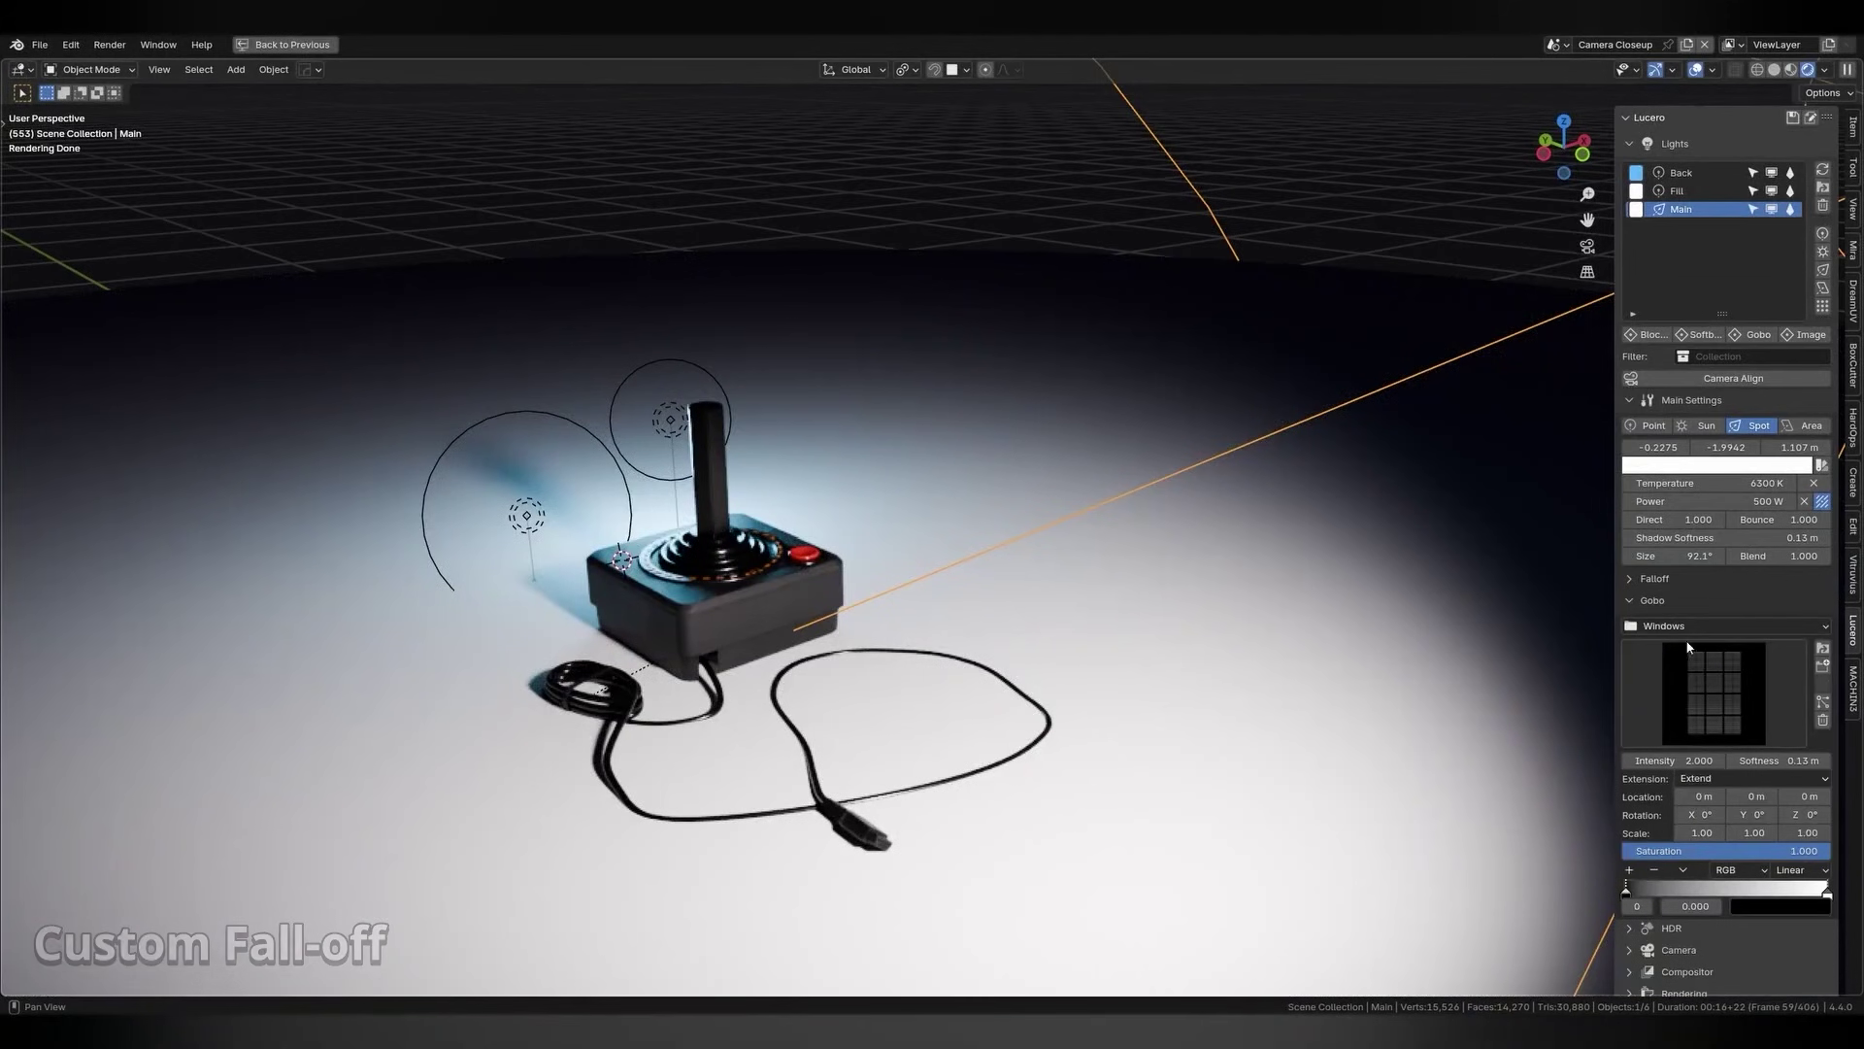
drag(1786, 760, 1759, 761)
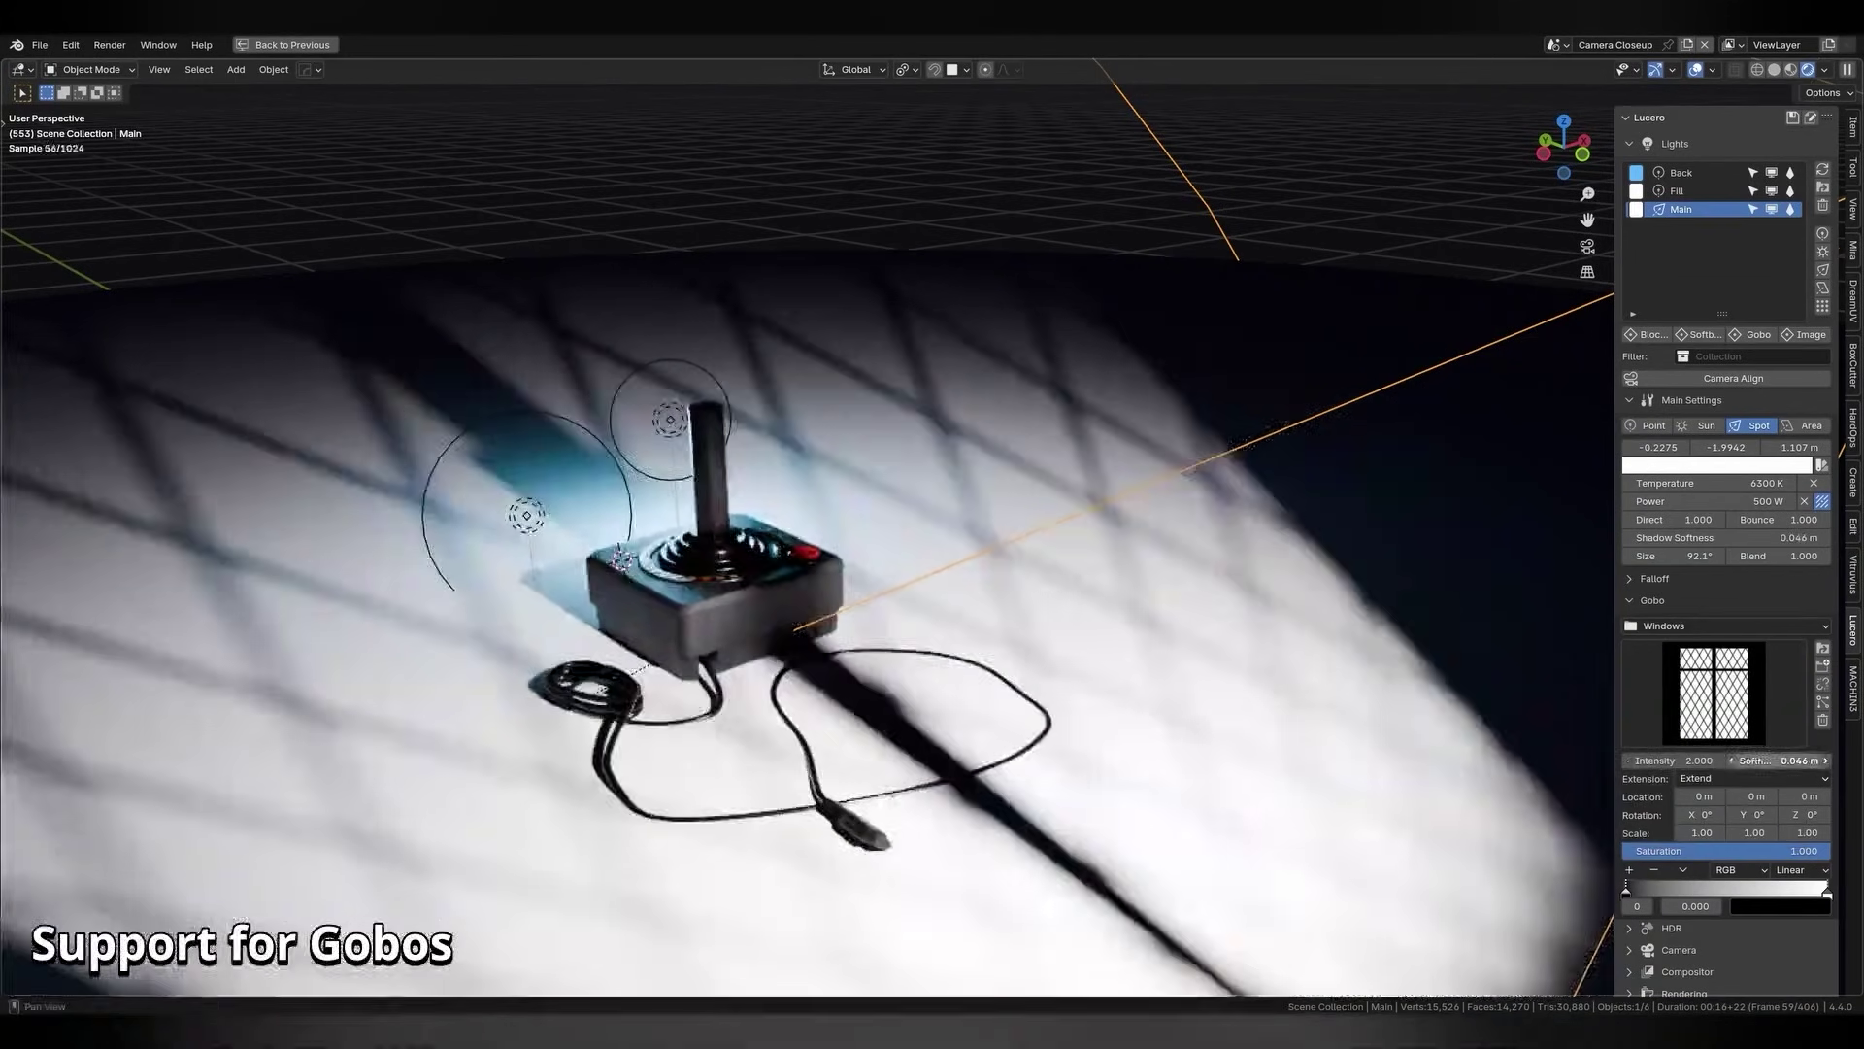
click(1823, 704)
click(1822, 704)
click(1823, 704)
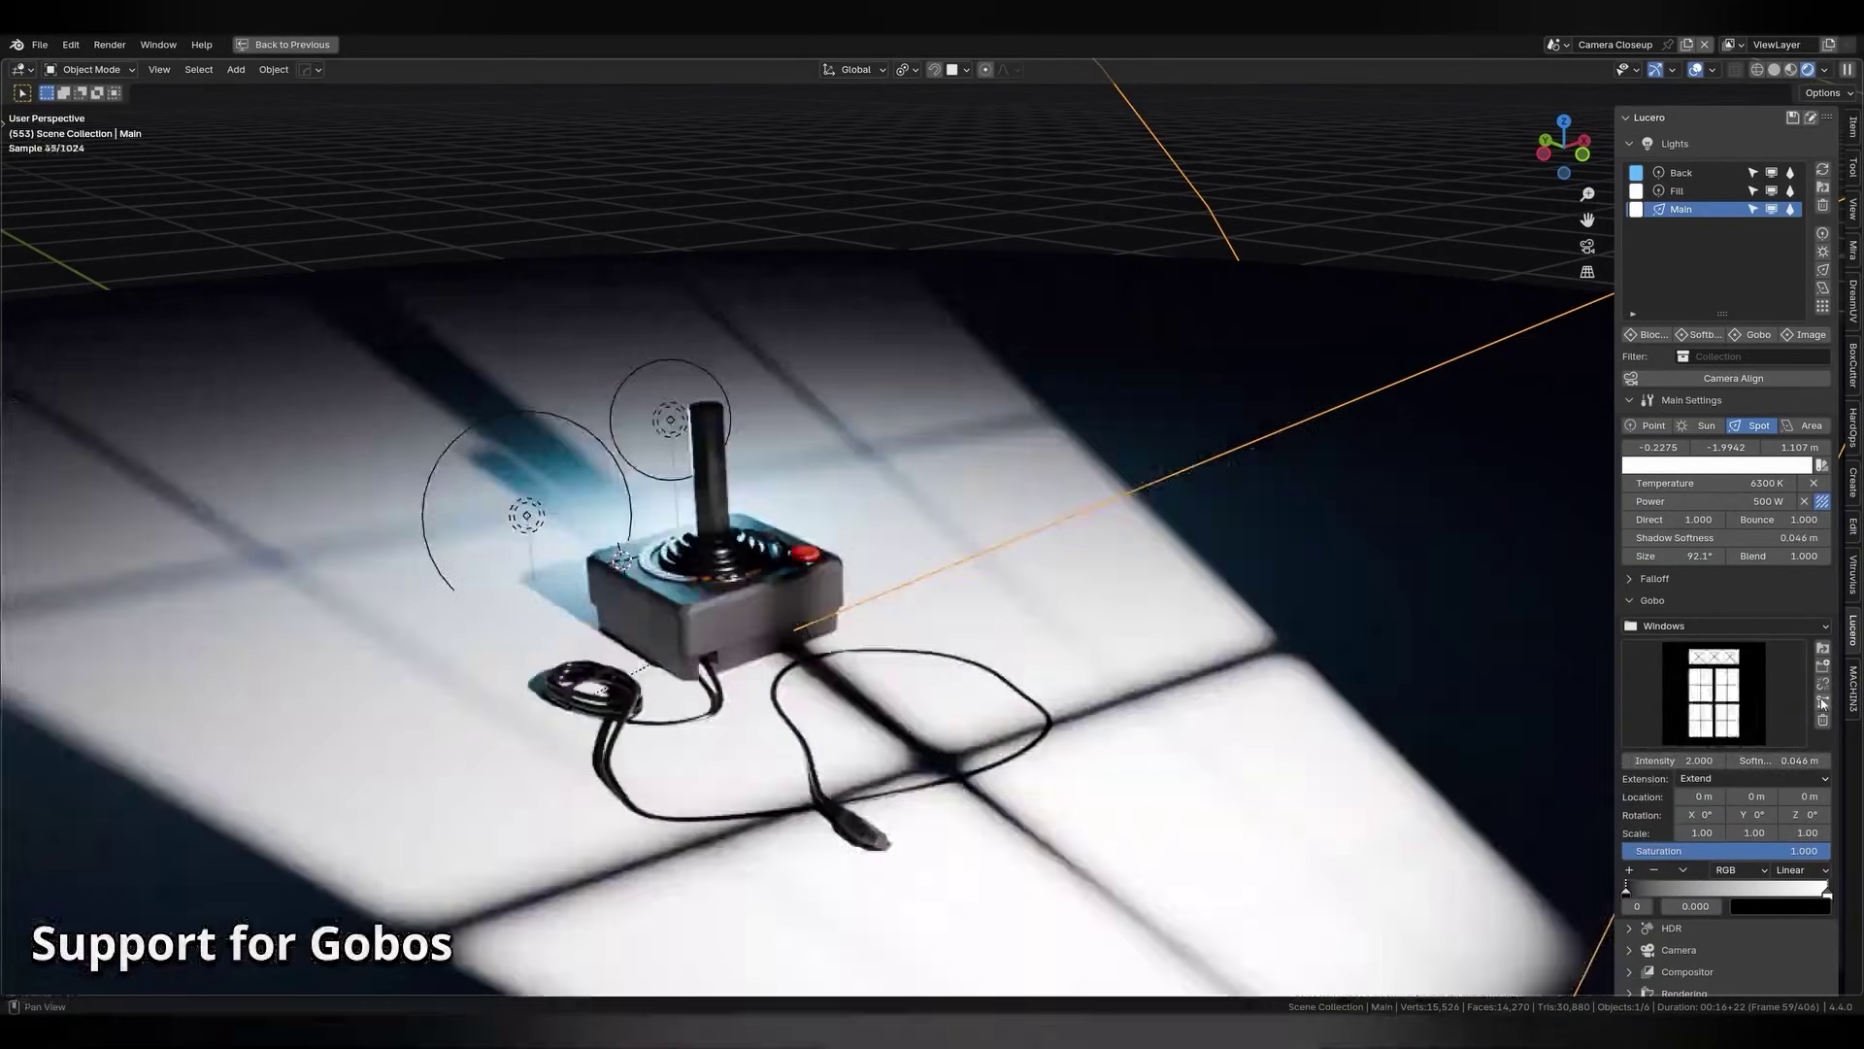
- Switch the Main light to an Animated Trees gobo and adjust the gobo's speed
click(1727, 628)
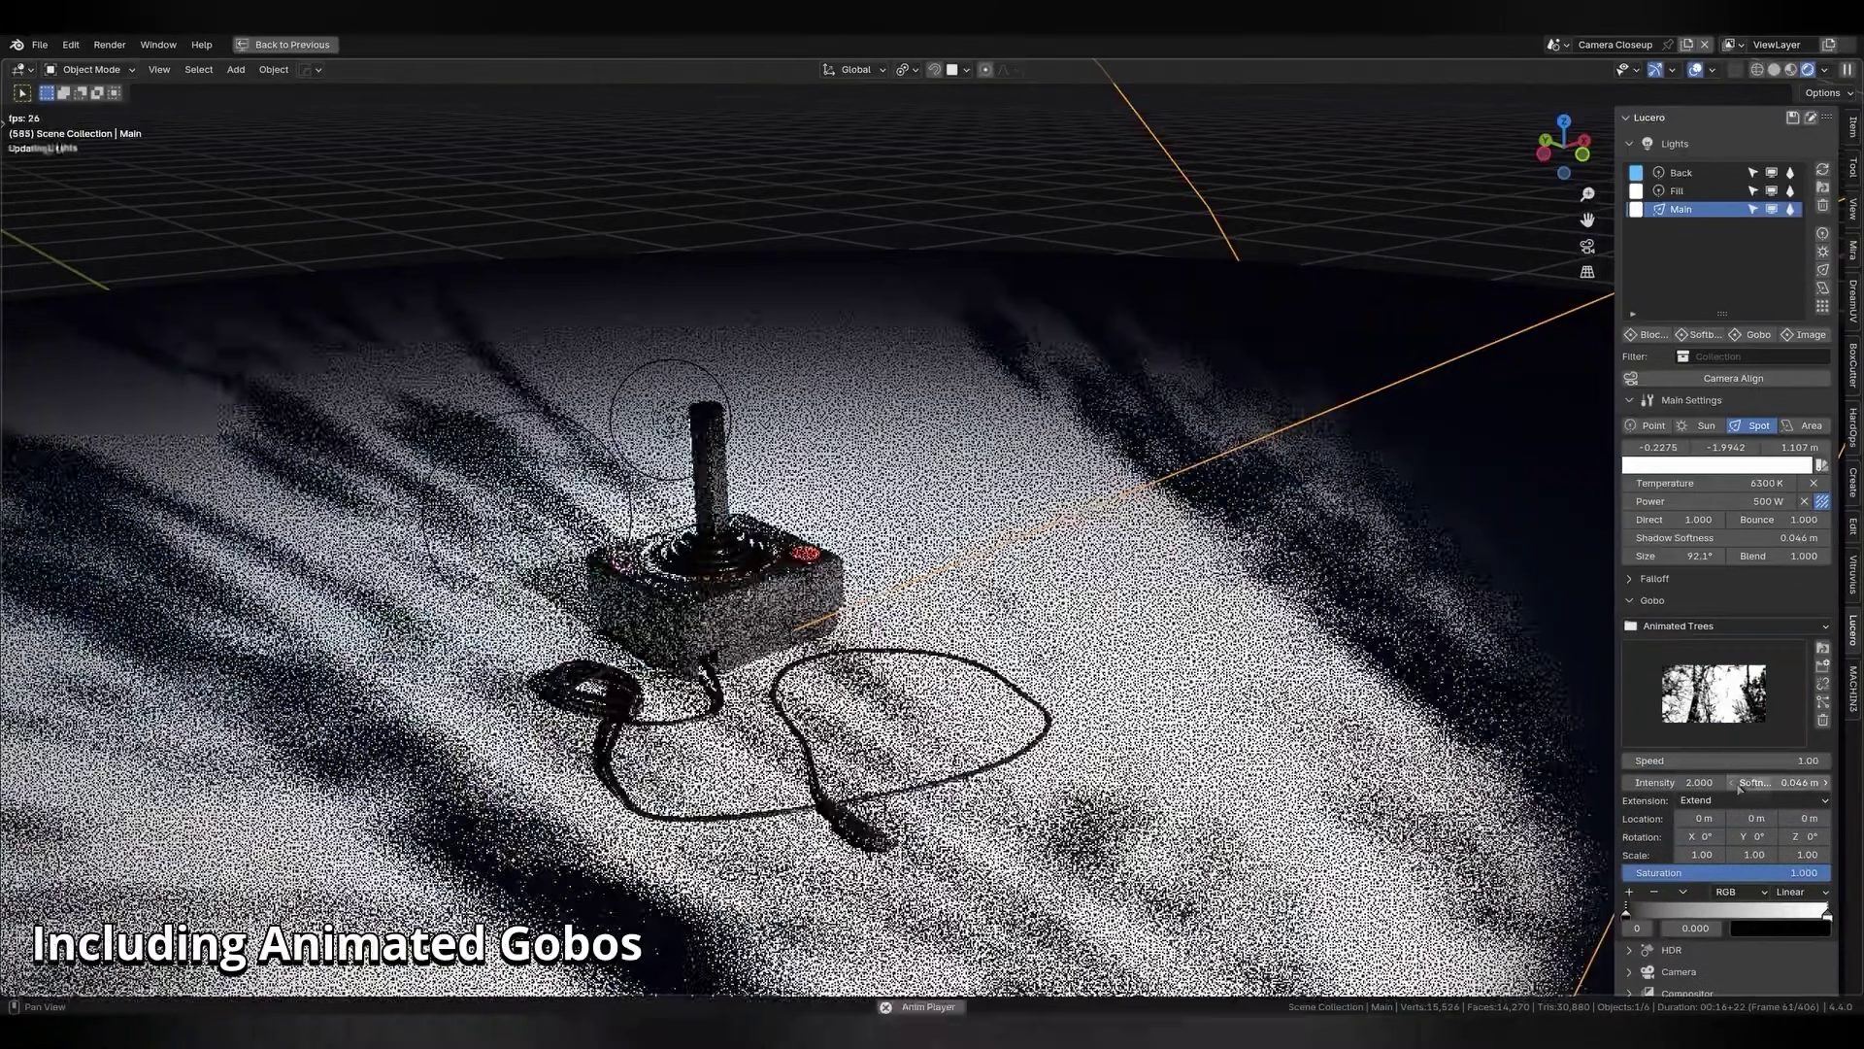
drag(1748, 762, 1777, 763)
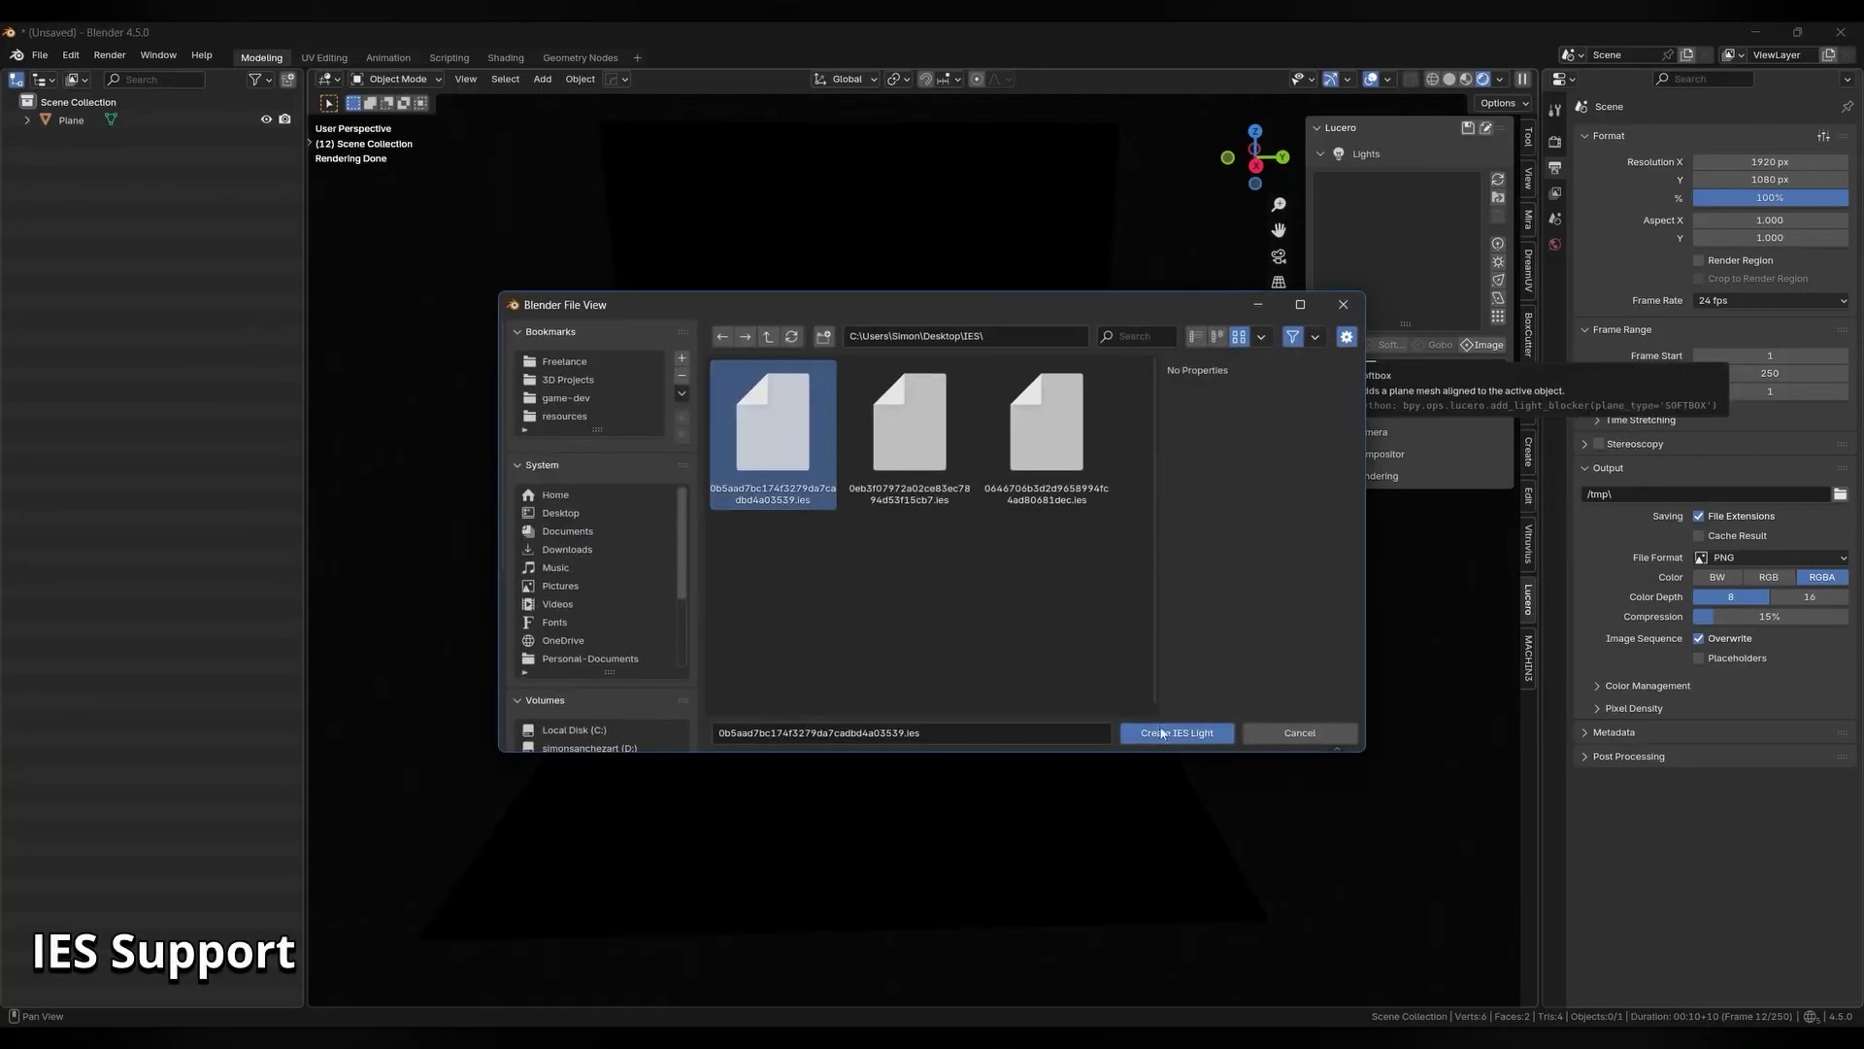
- Create three IES lights from the .ies files and place them in a row along the backdrop wall
click(1162, 733)
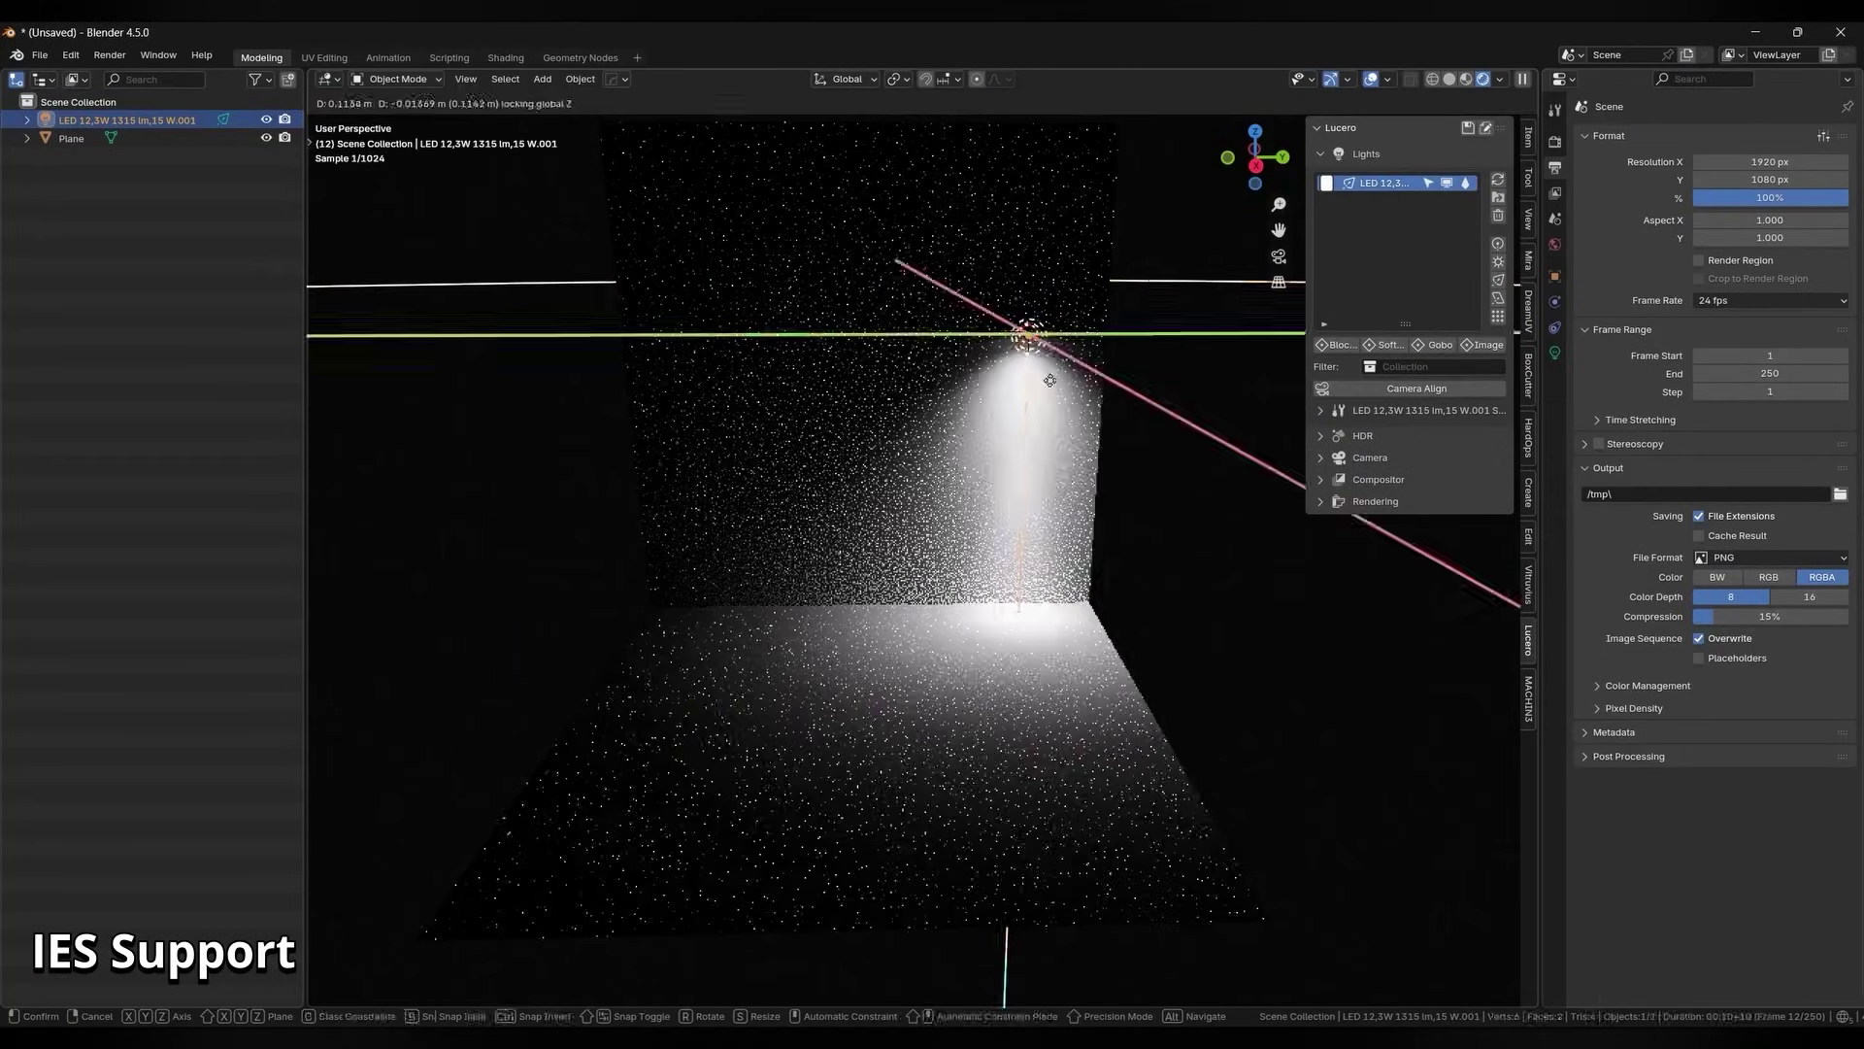
click(907, 312)
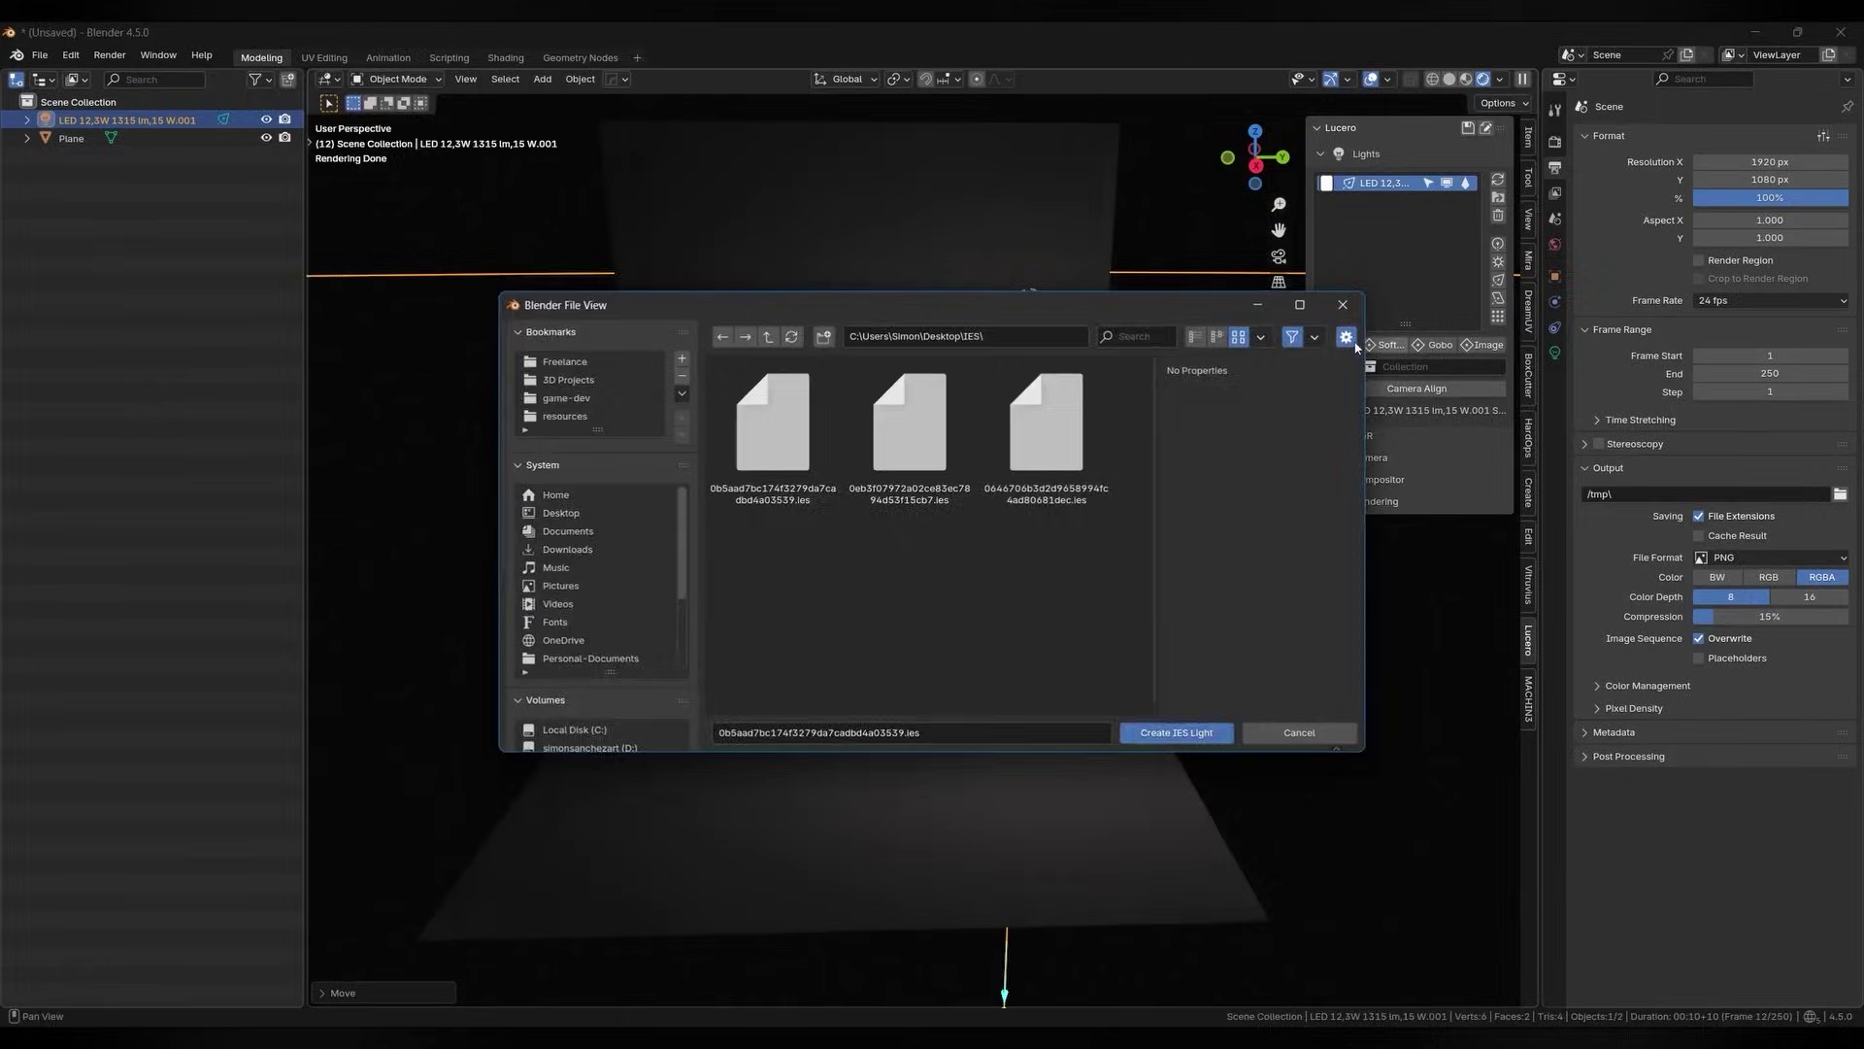
click(1163, 734)
click(903, 312)
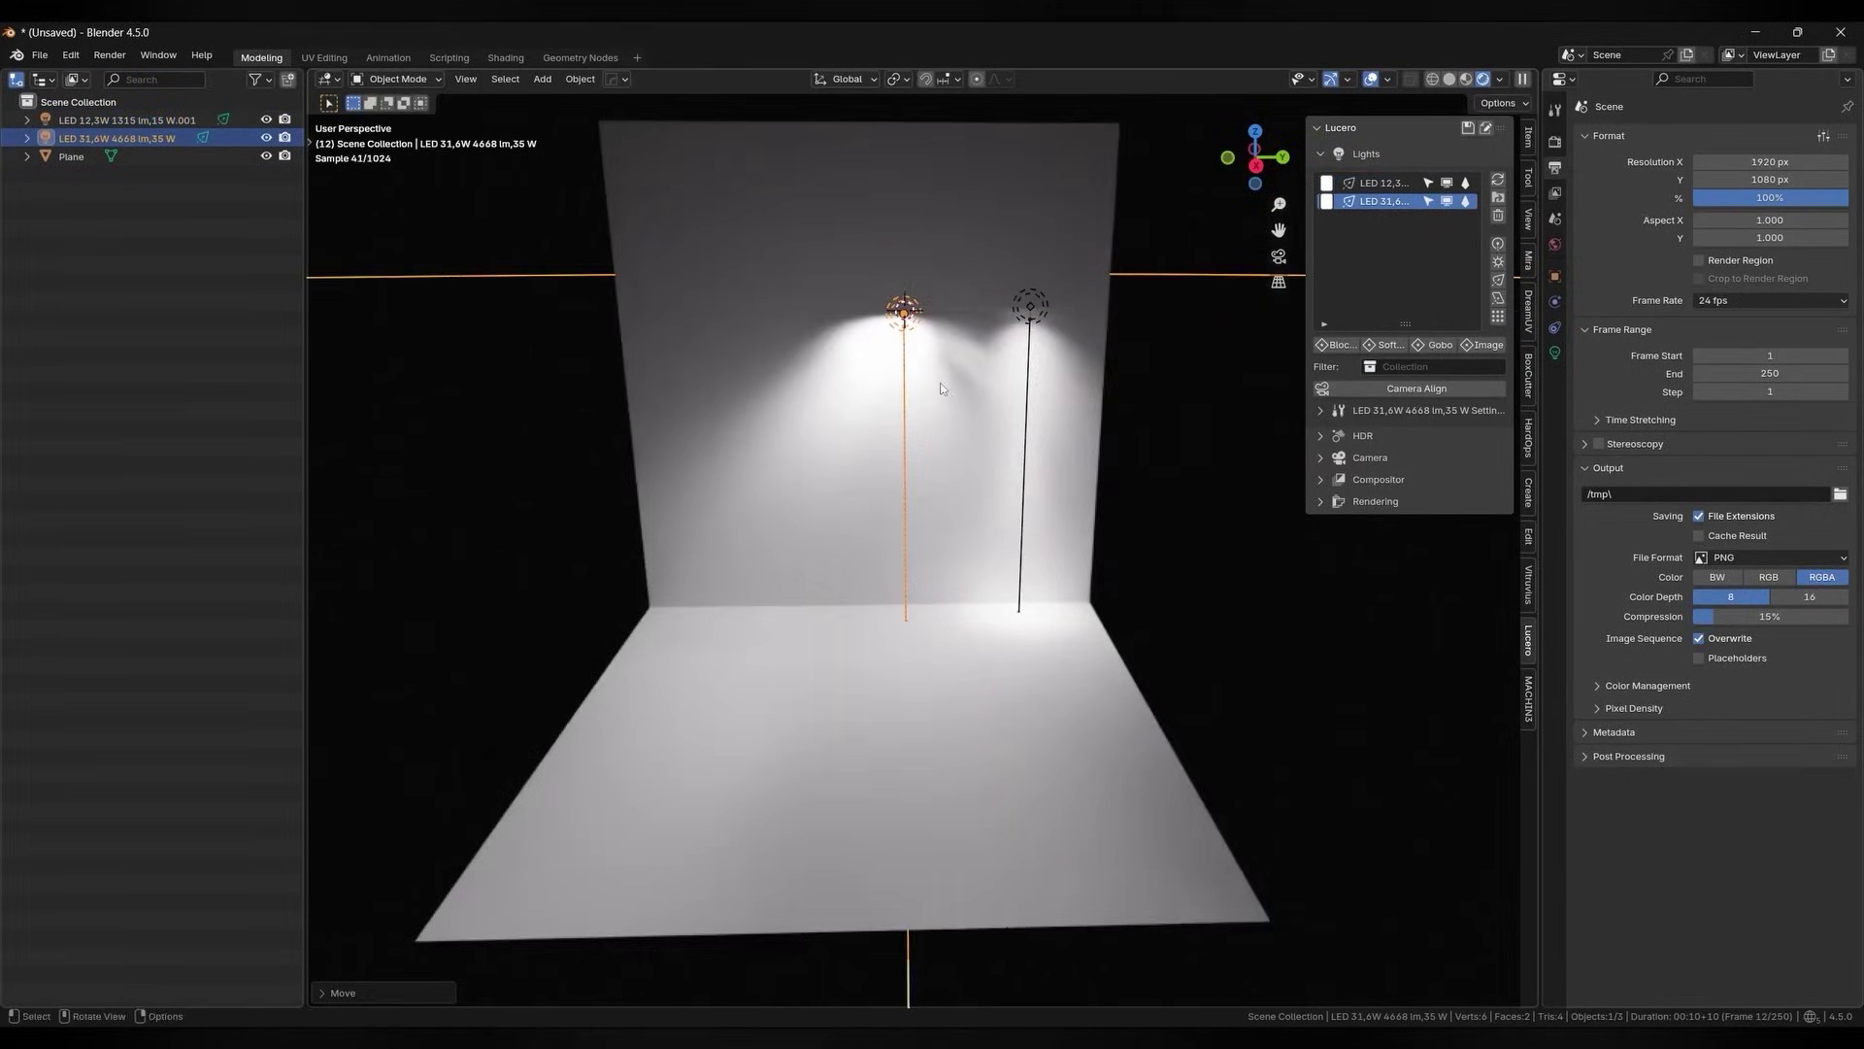
click(1162, 733)
key(r)
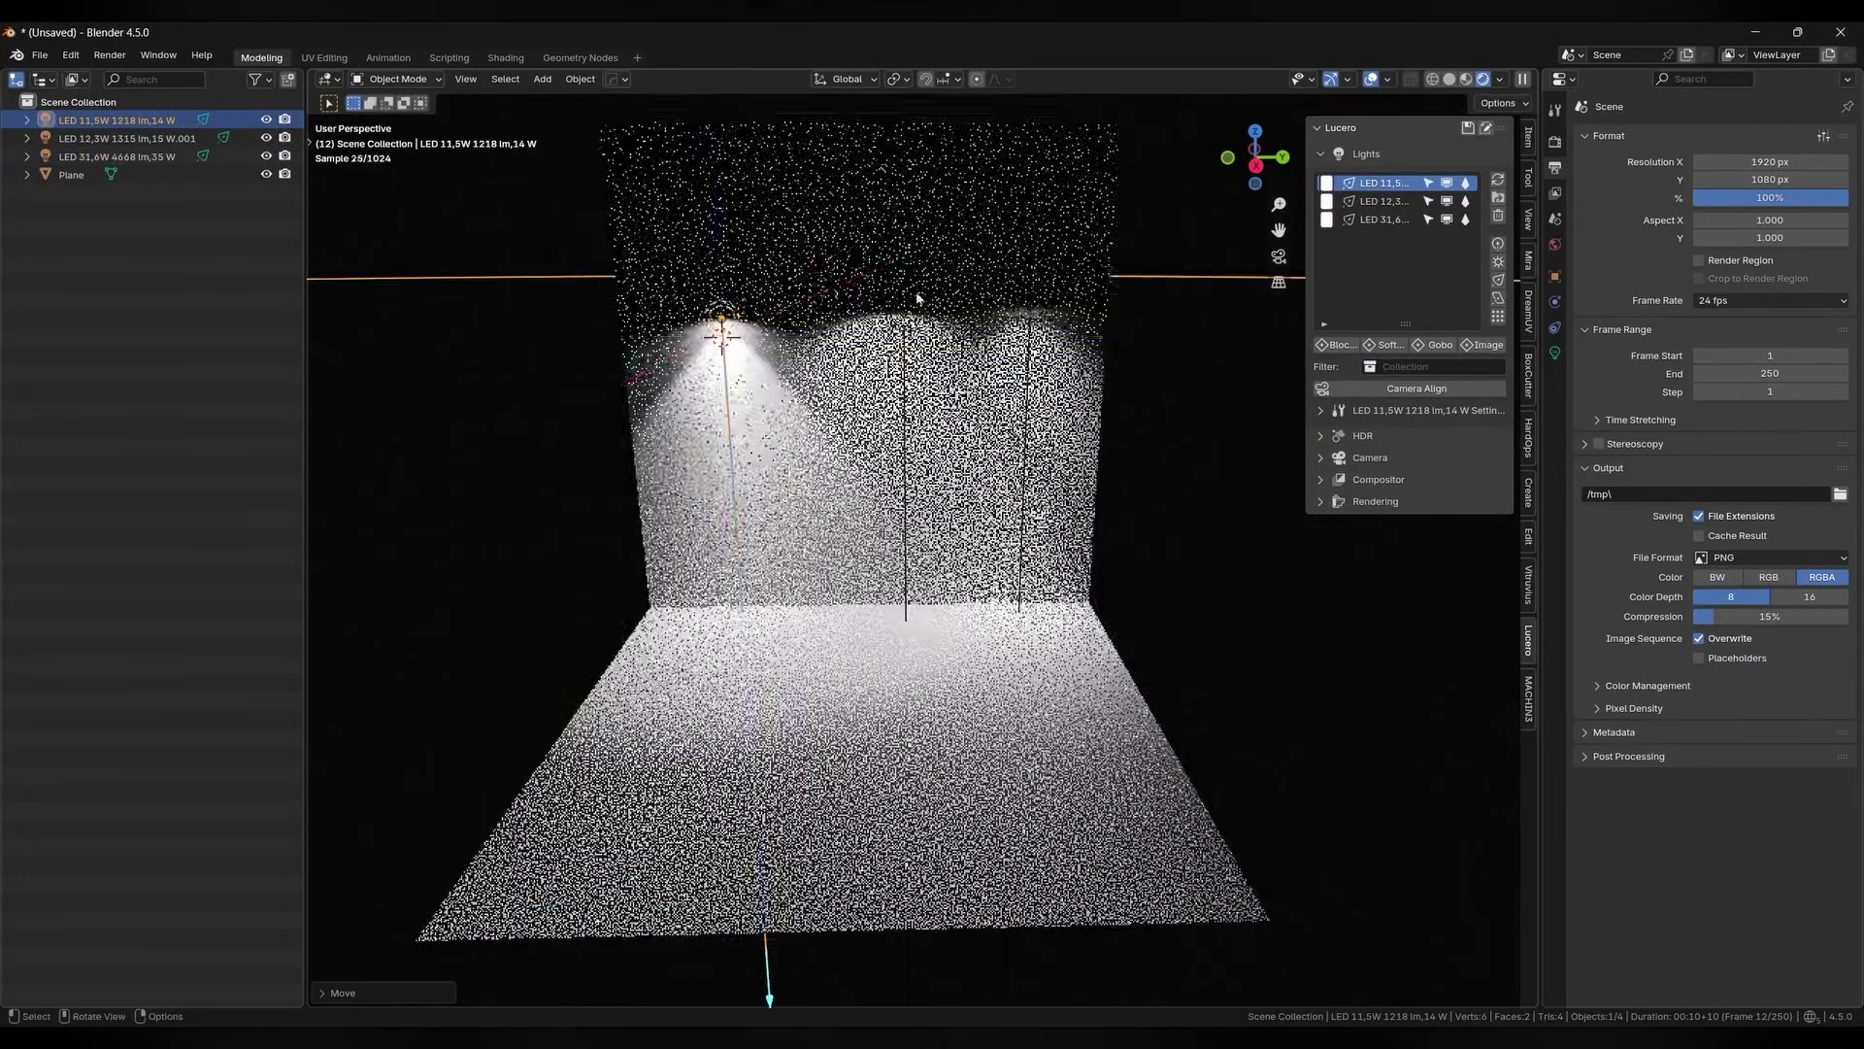
click(509, 661)
- Give the three IES lights individual colors, starting with pink for the first and pale yellow for the second
click(1326, 182)
click(1326, 201)
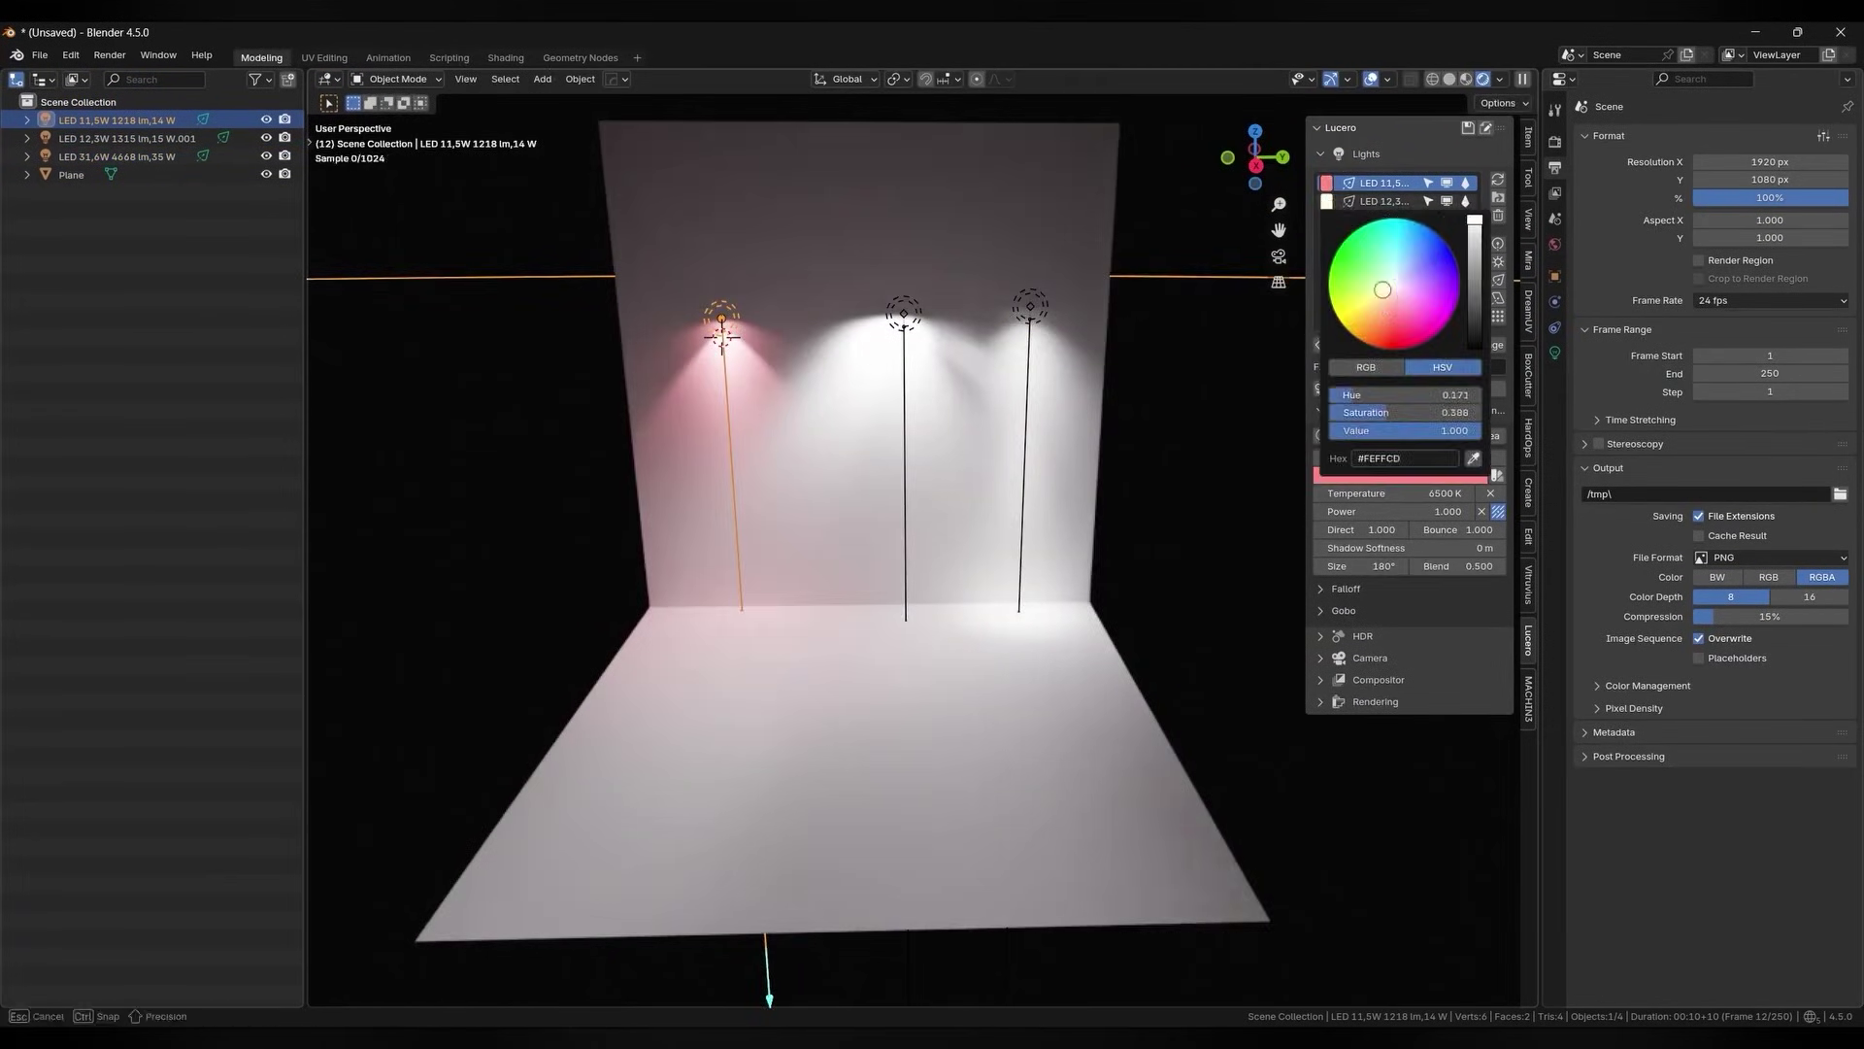
click(1326, 219)
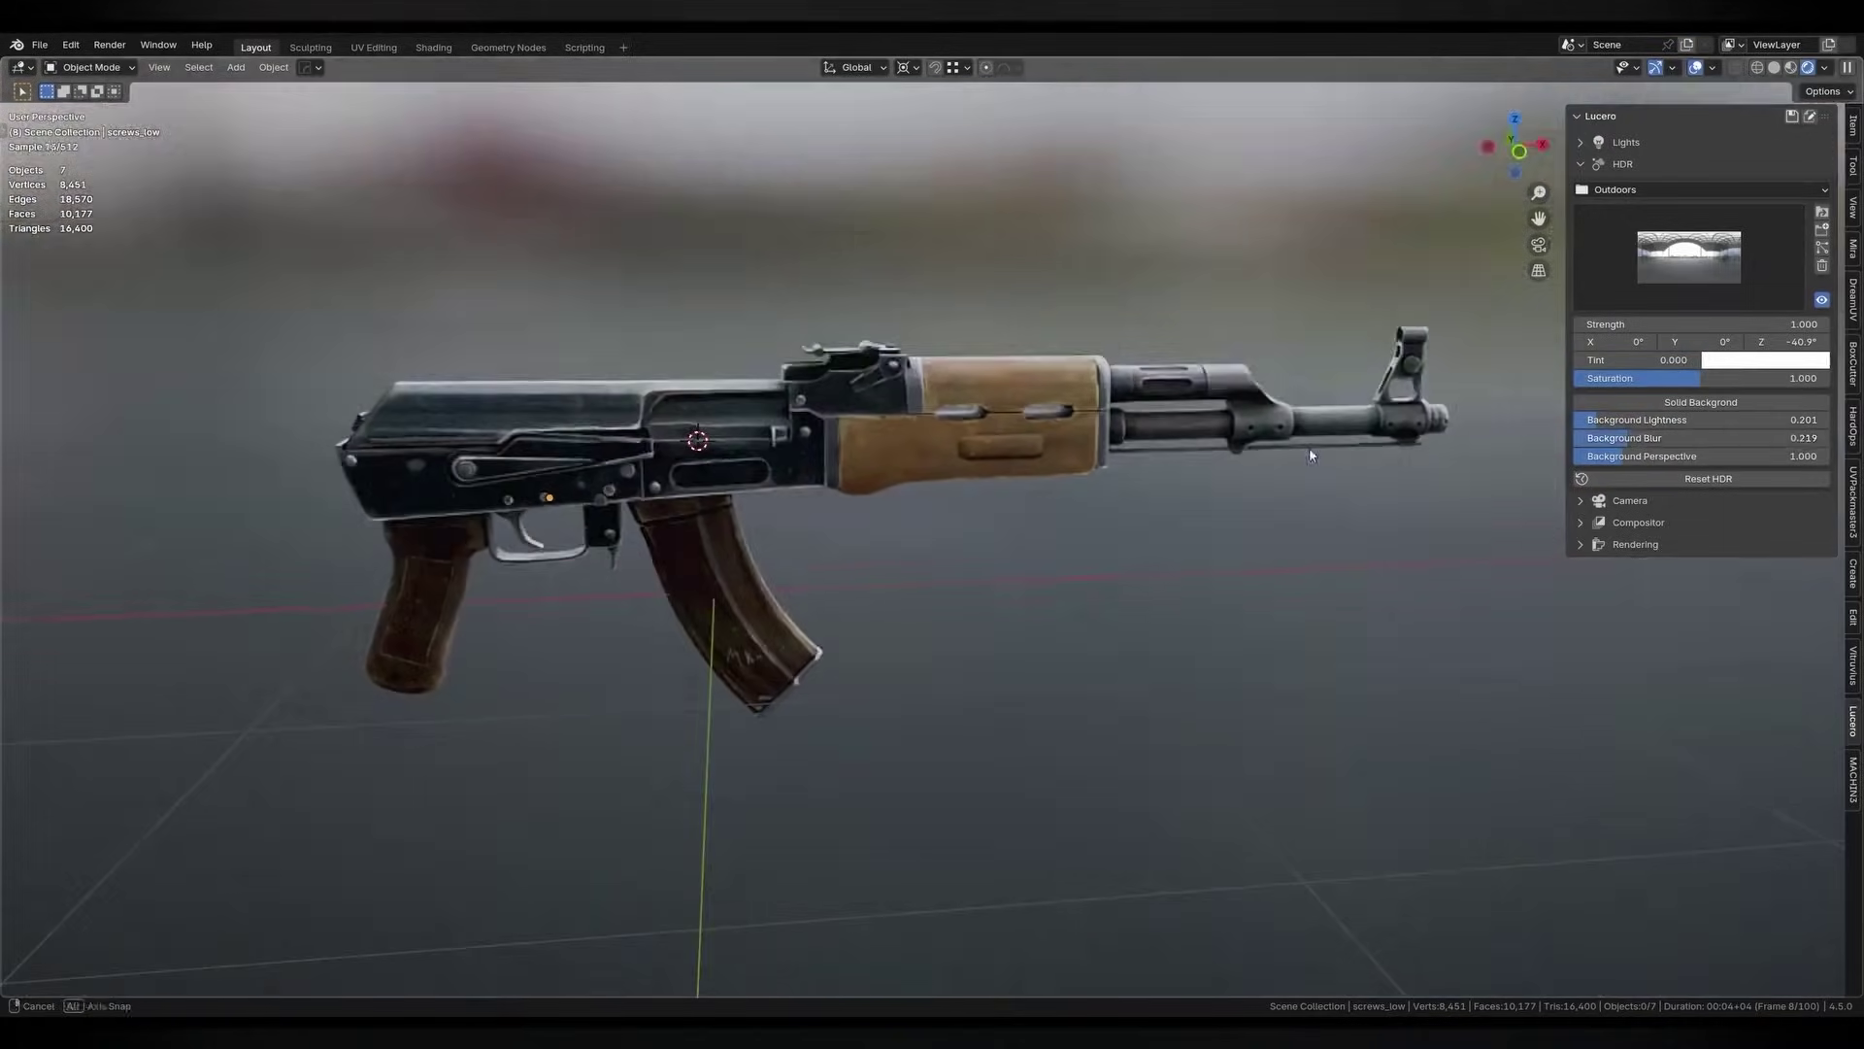
- Set the HDR's background perspective to 0.382, background blur to 0.020, tint to 0.258 and saturation to 1.180
drag(1650, 455, 1709, 455)
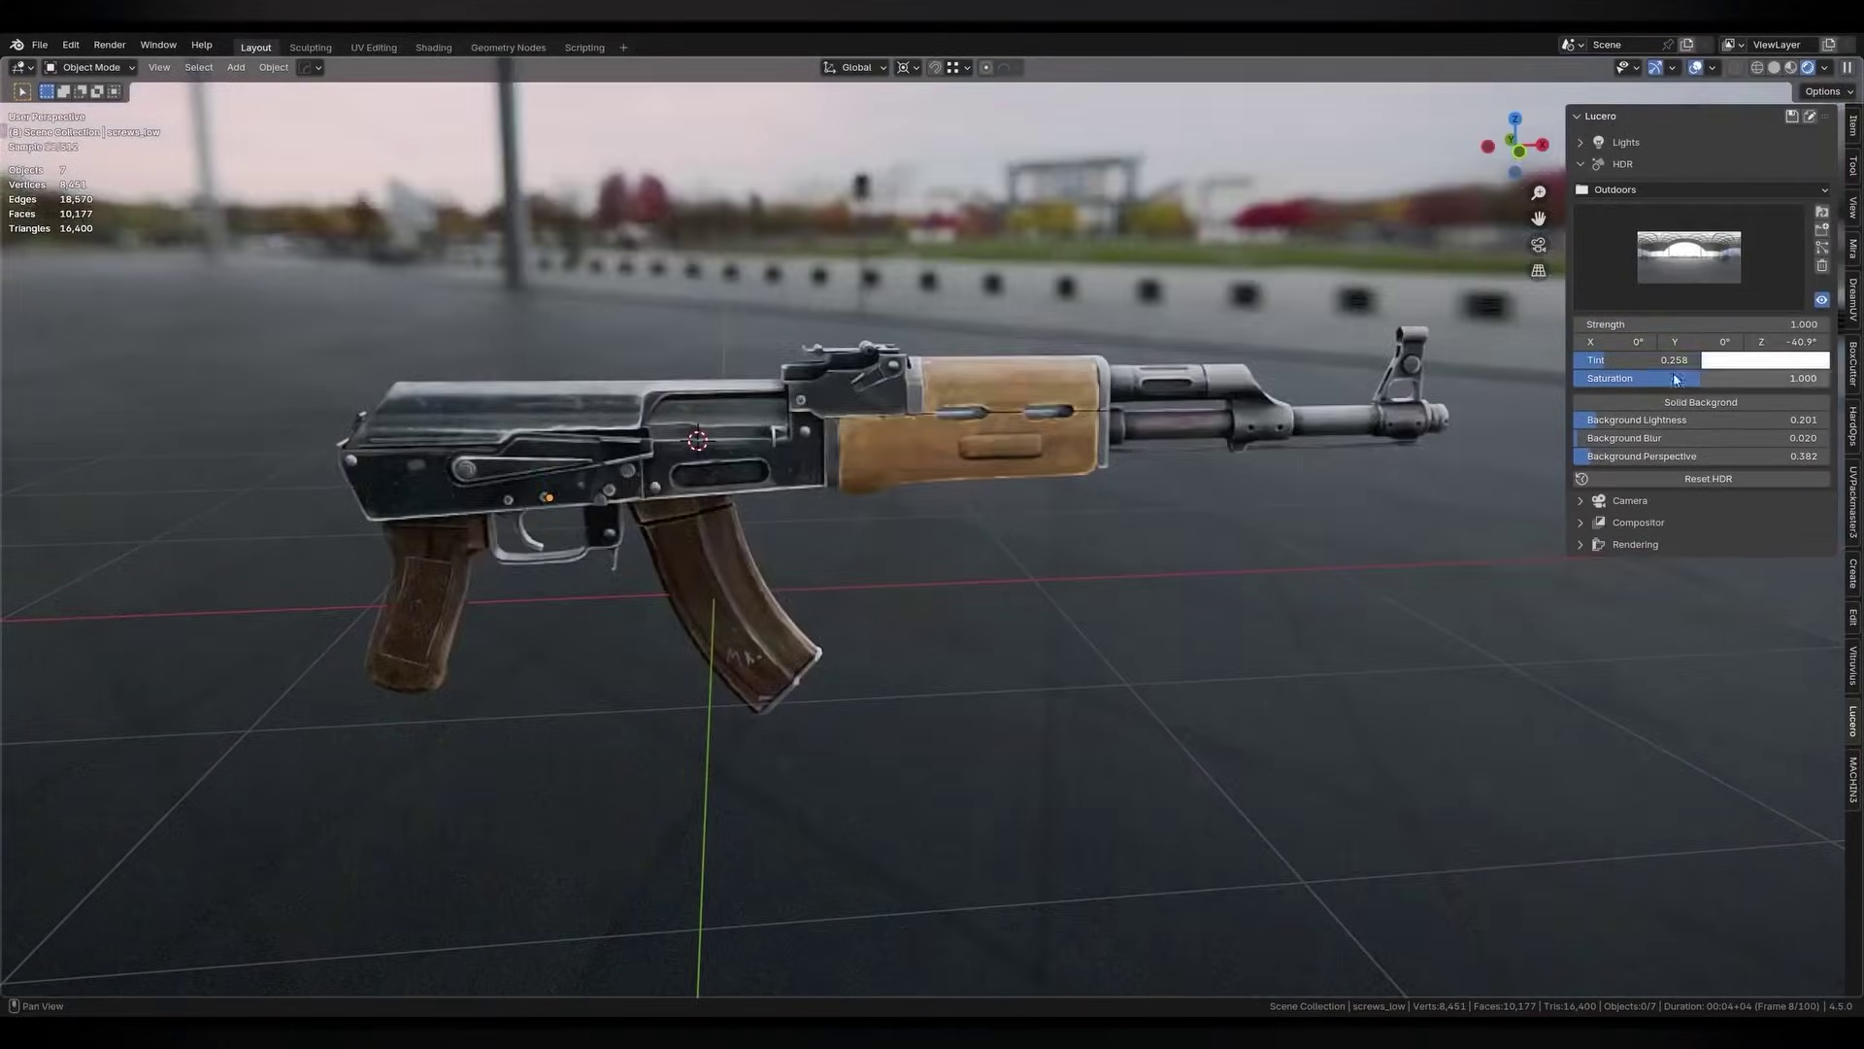
drag(1700, 377, 1727, 383)
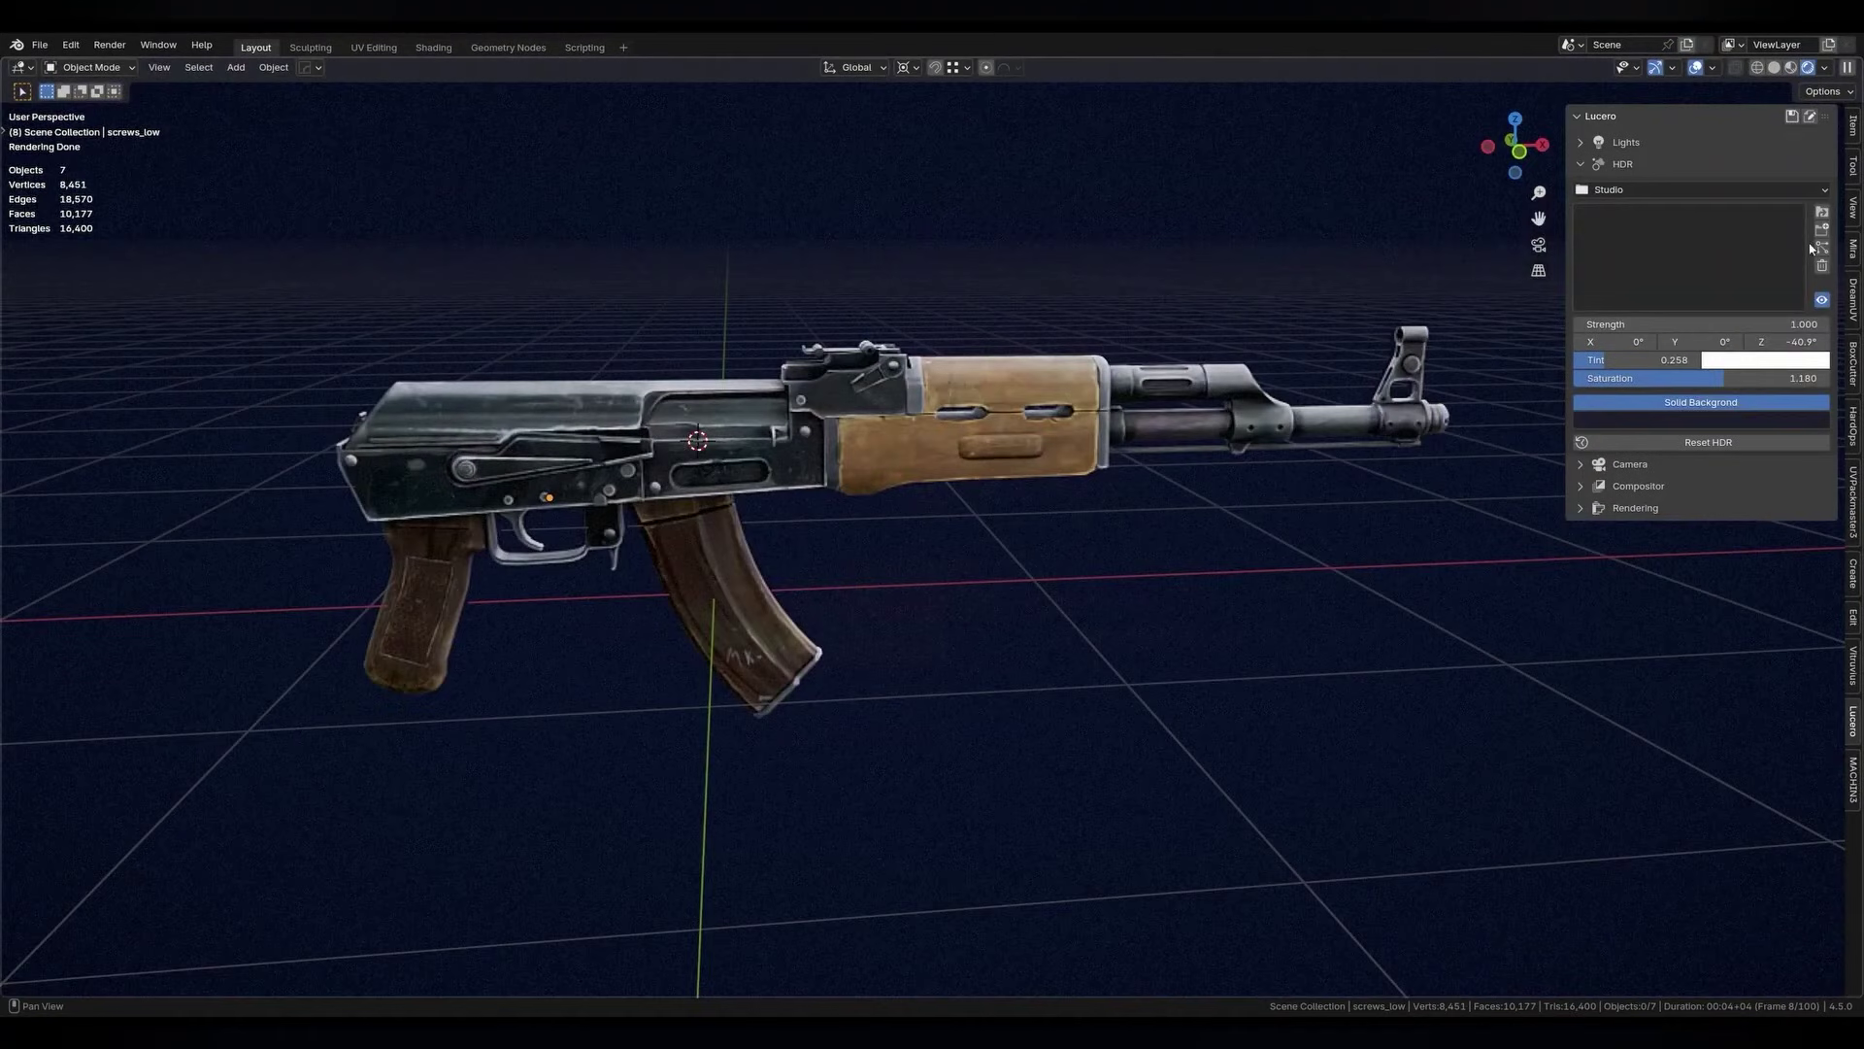
- Rotate the HDR to -59.7° on Z and check the lighting on the rifle from another angle
drag(1806, 342, 1801, 342)
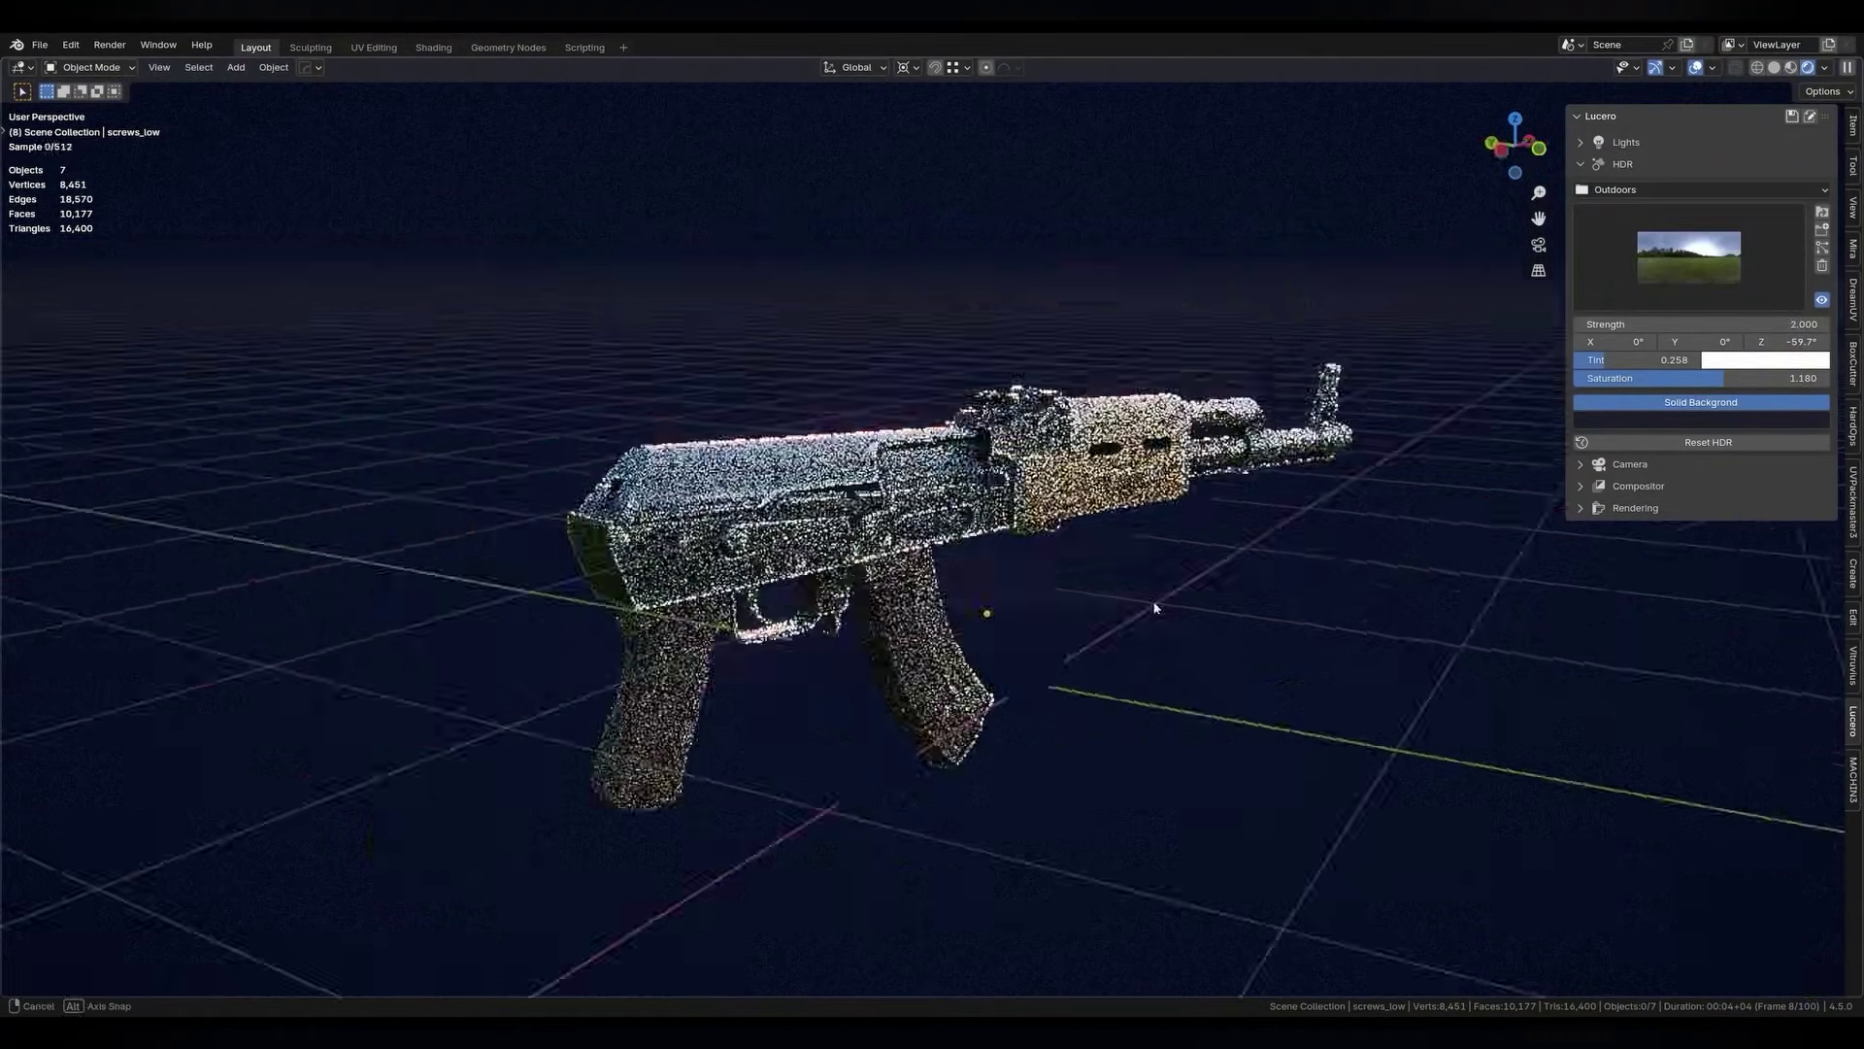
middle_drag(1010, 592, 1047, 605)
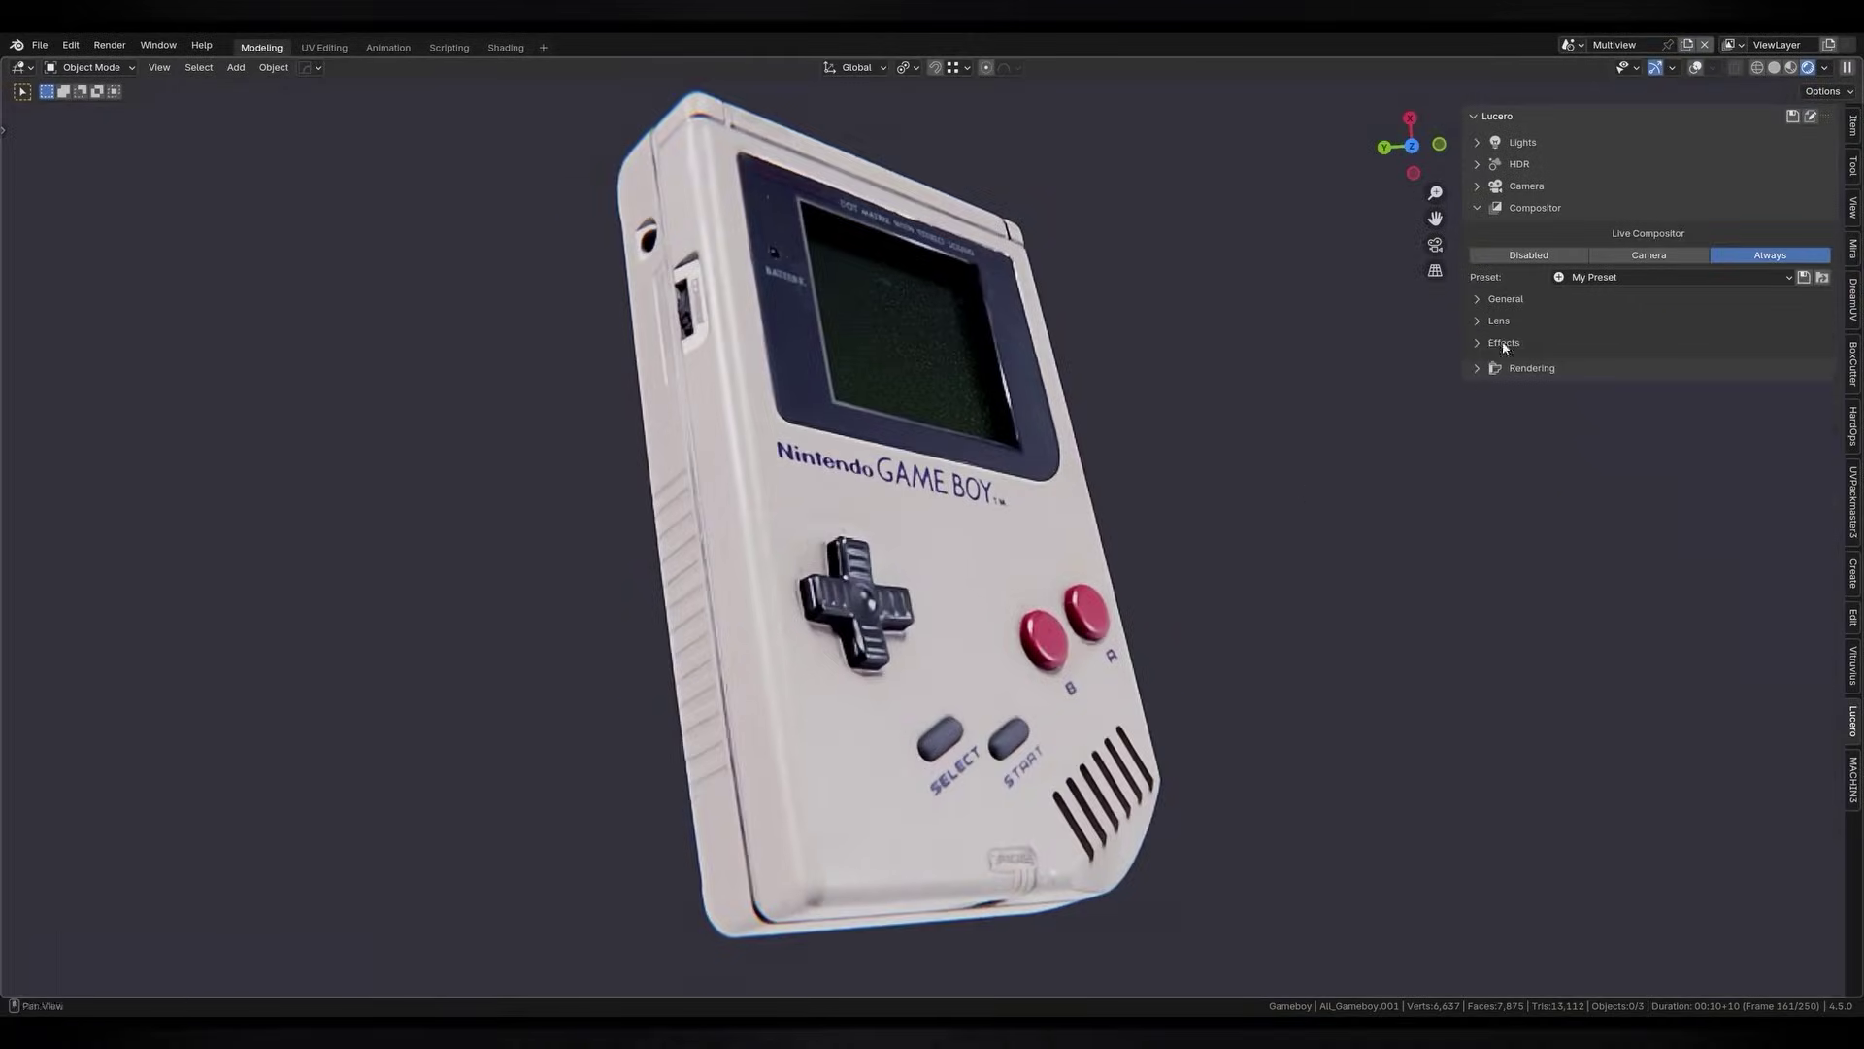
- Apply a full-strength gradient map running from teal through magenta to the Game Boy render in the compositor's color effects
double_click(1653, 502)
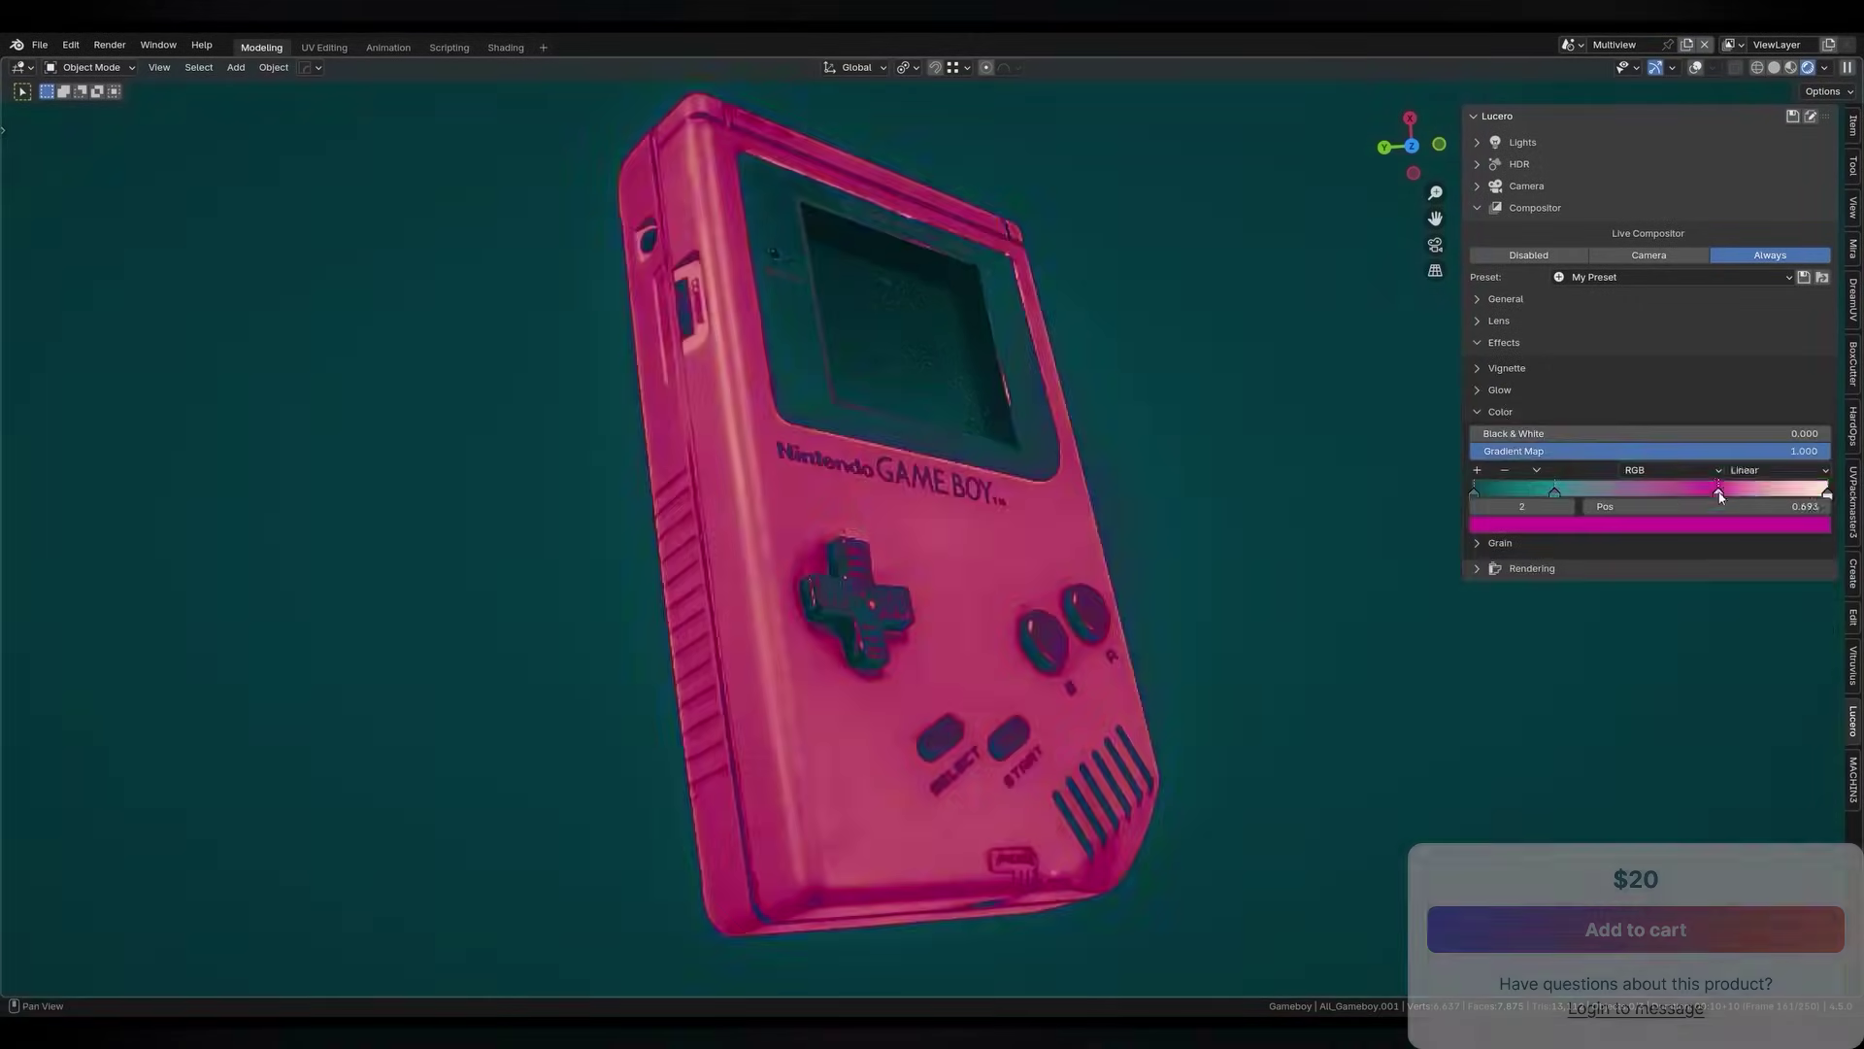